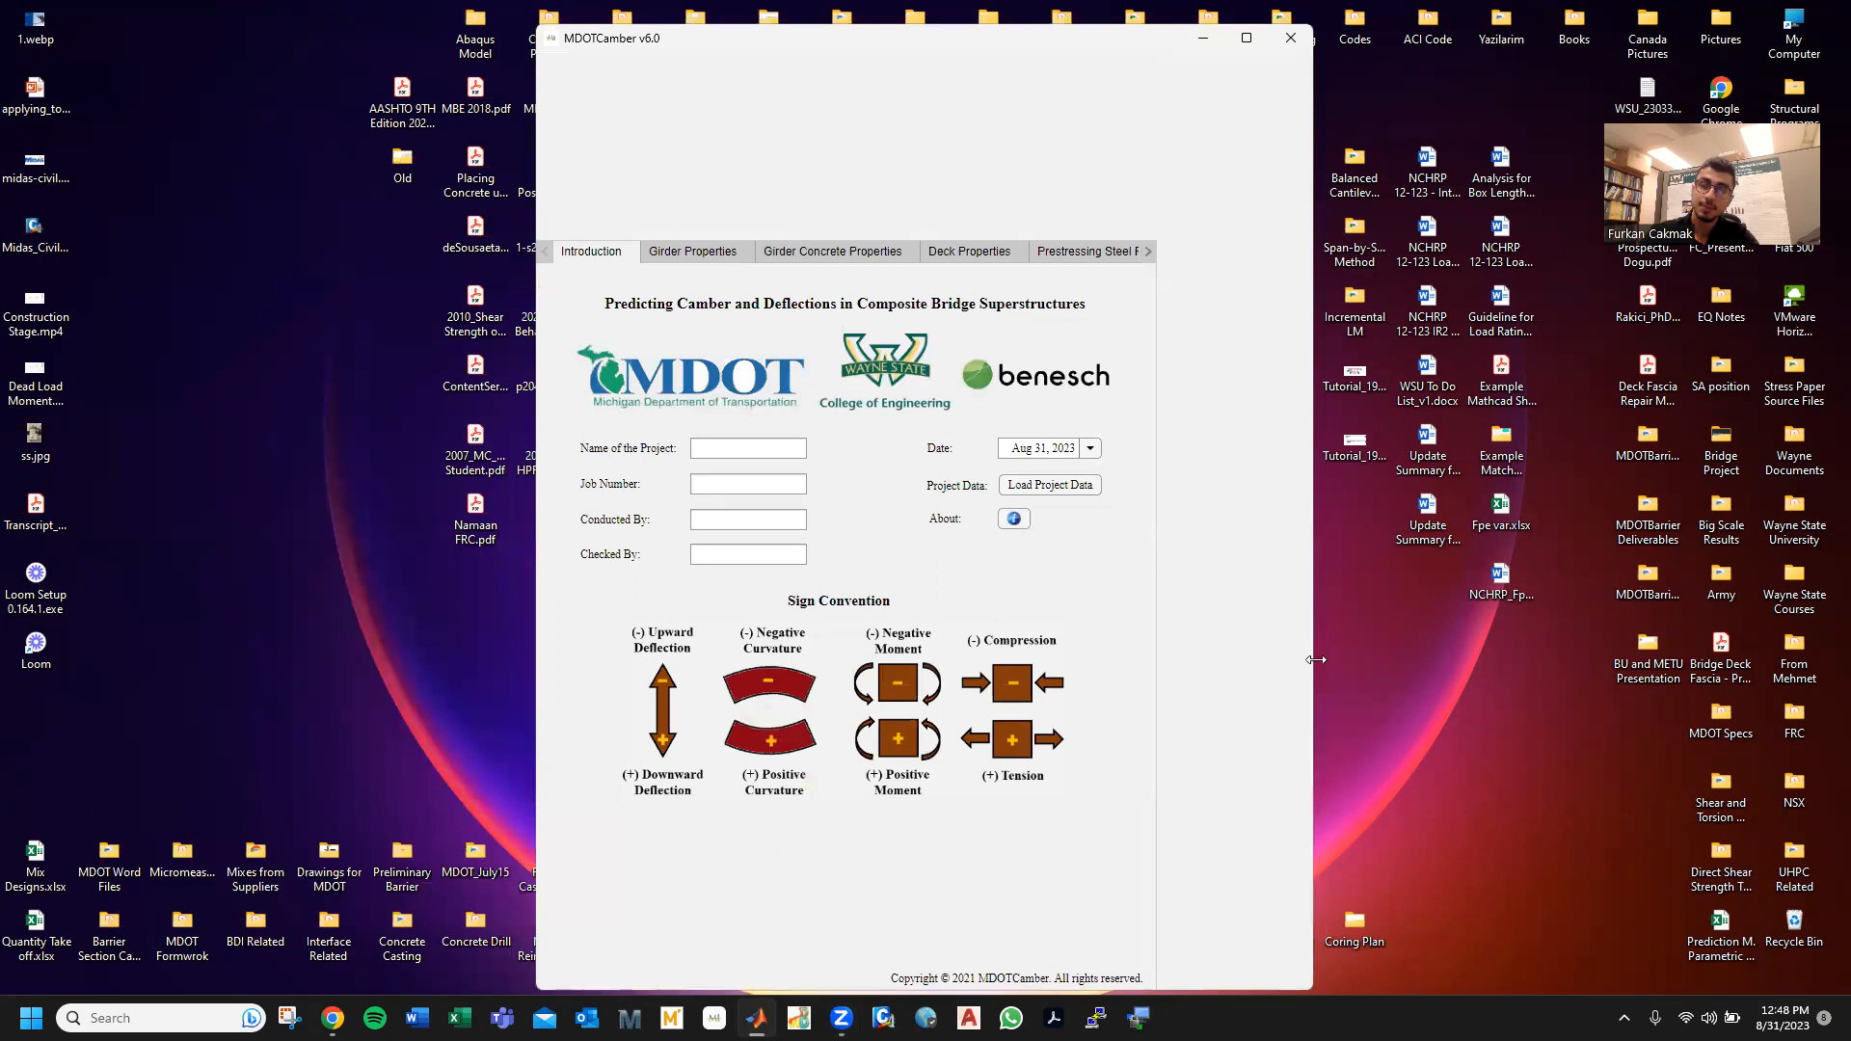
- Narrow the MDOTCamber window to fit its content and reposition it lower on the desktop
{"action": "left_click_drag", "start_coordinate": [1316, 659], "coordinate": [1163, 637]}
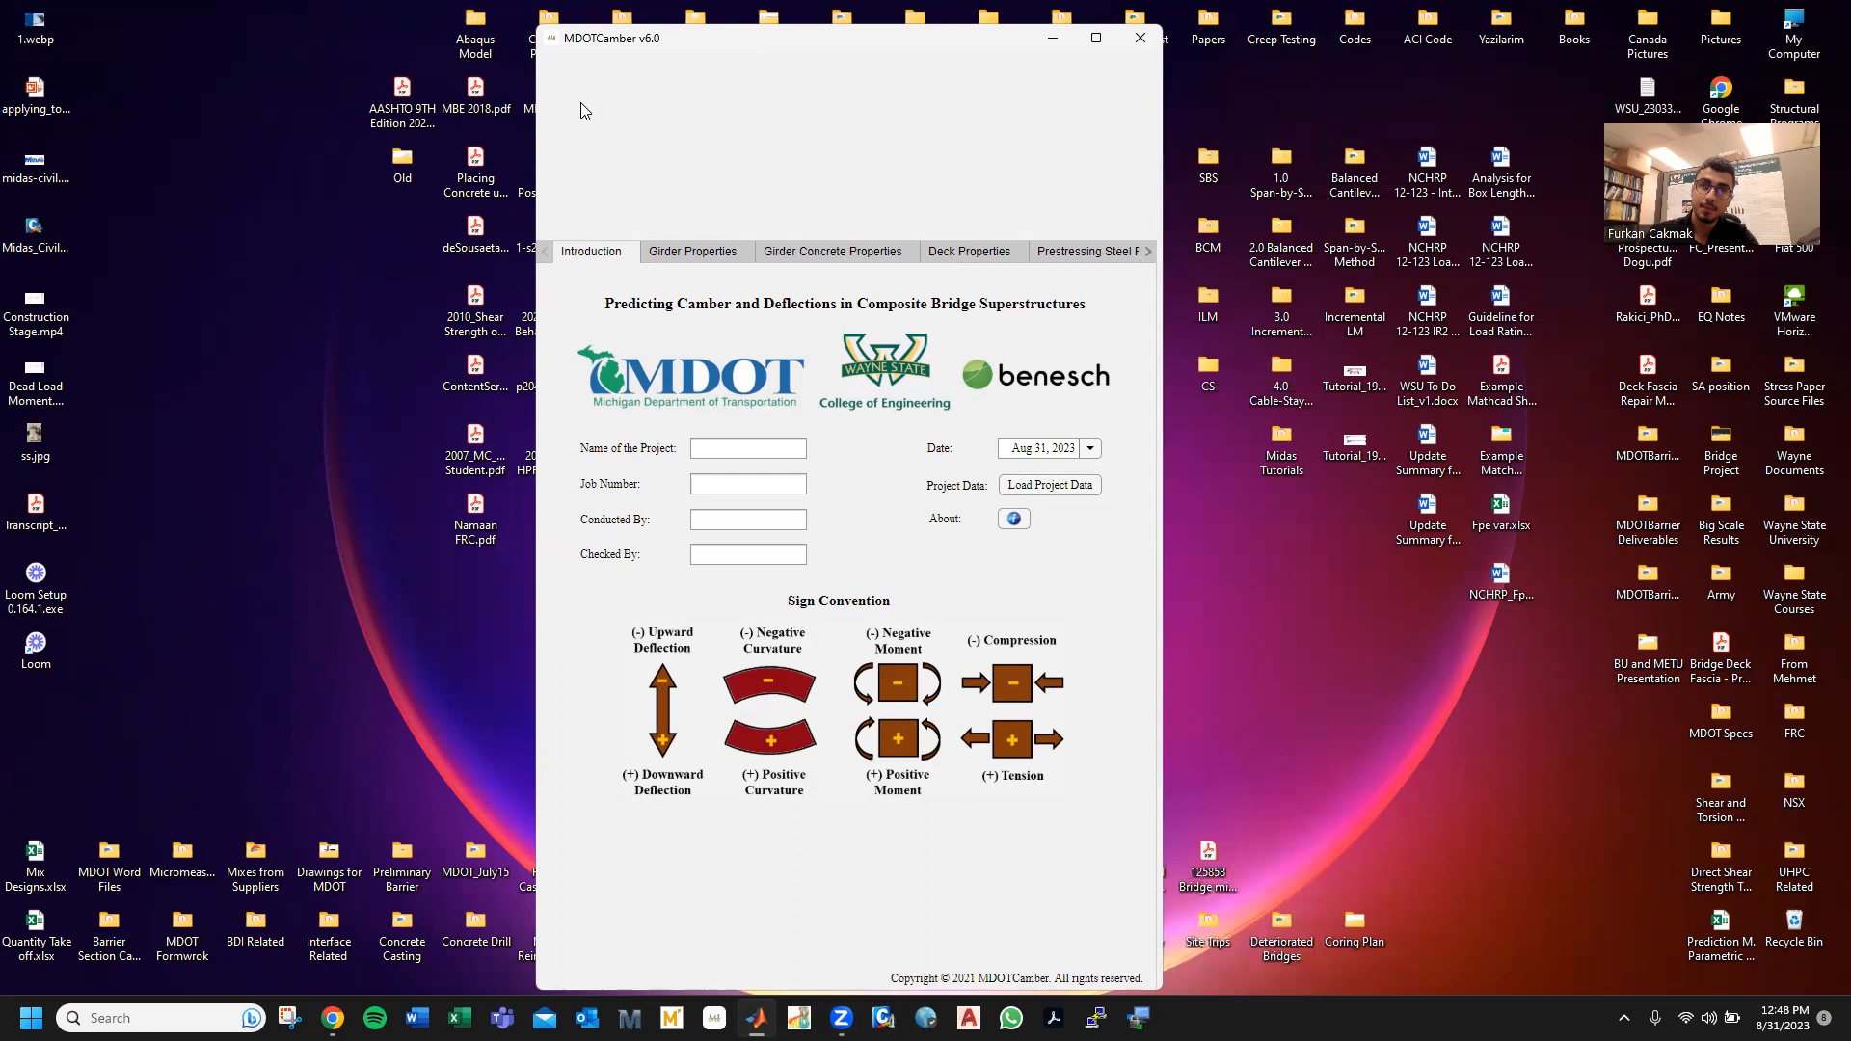
{"action": "left_click_drag", "start_coordinate": [583, 24], "coordinate": [678, 156]}
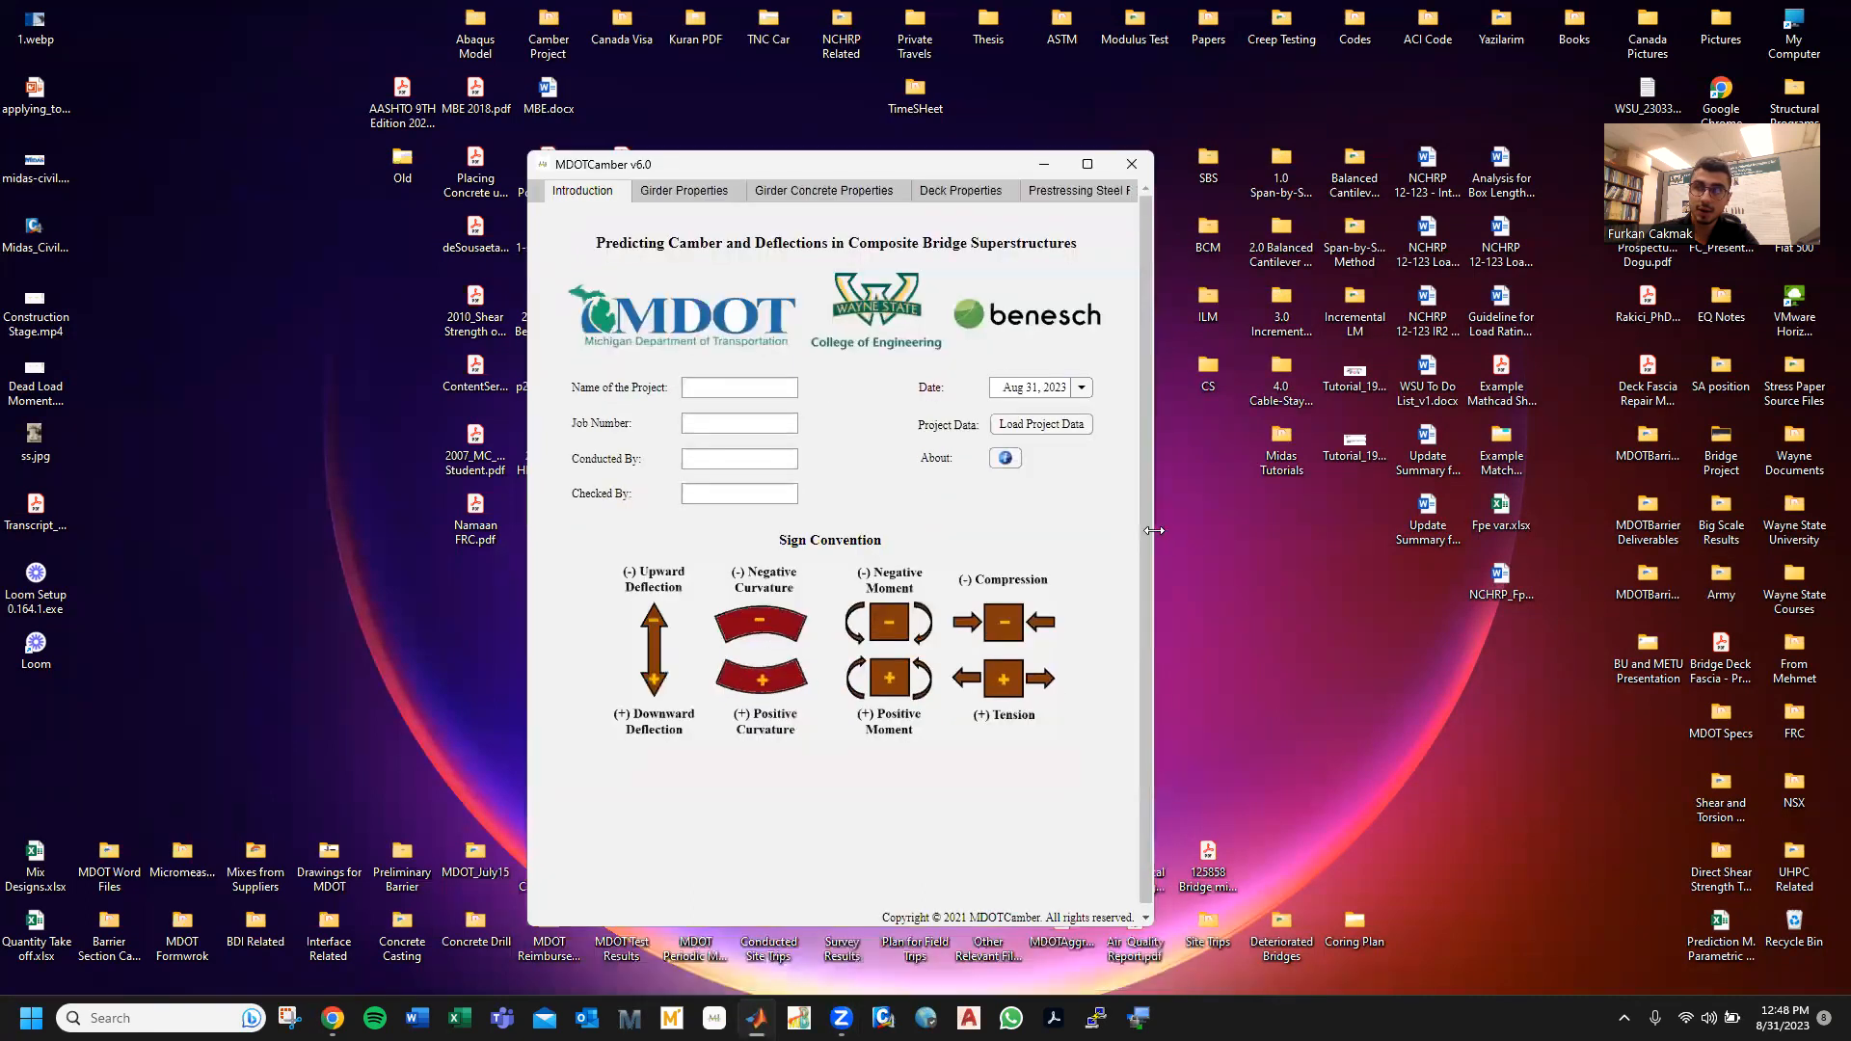
{"action": "left_click_drag", "start_coordinate": [1154, 530], "coordinate": [1167, 520]}
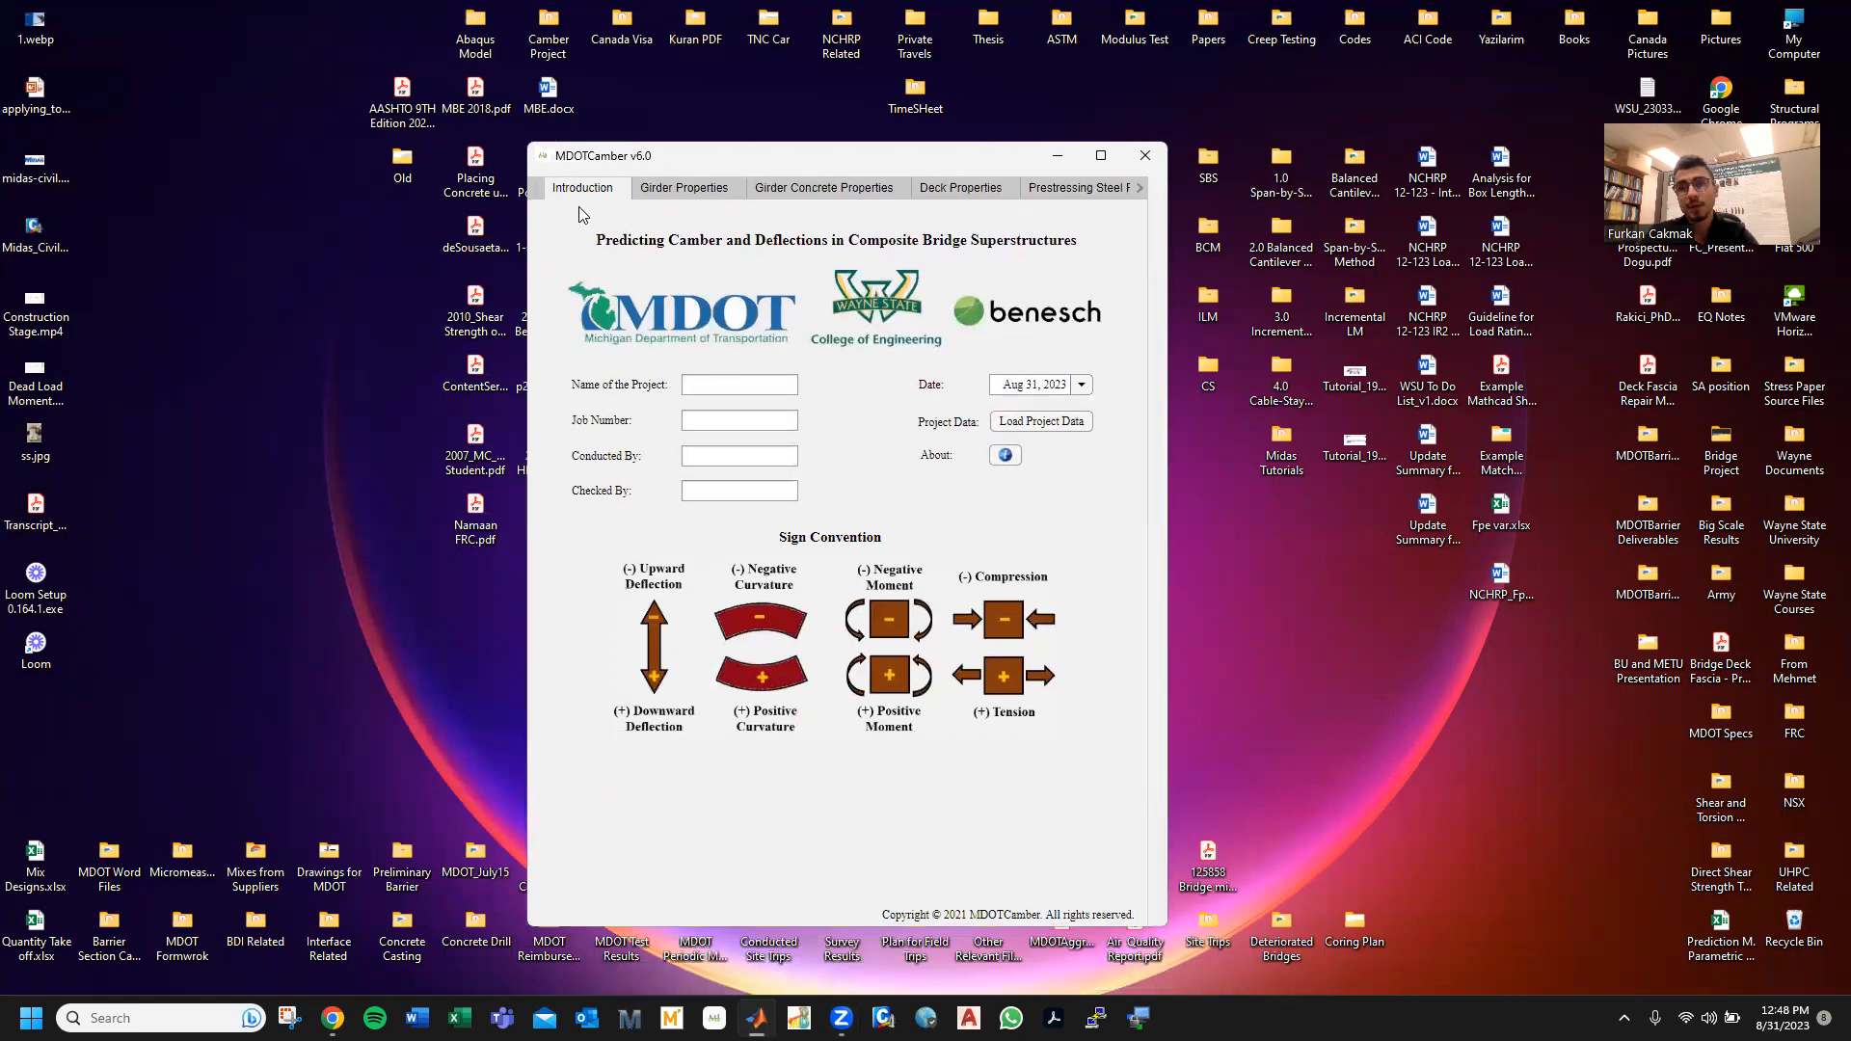
- Look through the full row of section headings up to Results and return to the Introduction end
{"action": "left_click", "coordinate": [1142, 189]}
{"action": "left_click", "coordinate": [1142, 189]}
{"action": "left_click", "coordinate": [1141, 189]}
{"action": "left_click", "coordinate": [1142, 189]}
{"action": "left_click", "coordinate": [1142, 189]}
{"action": "left_click", "coordinate": [1141, 189]}
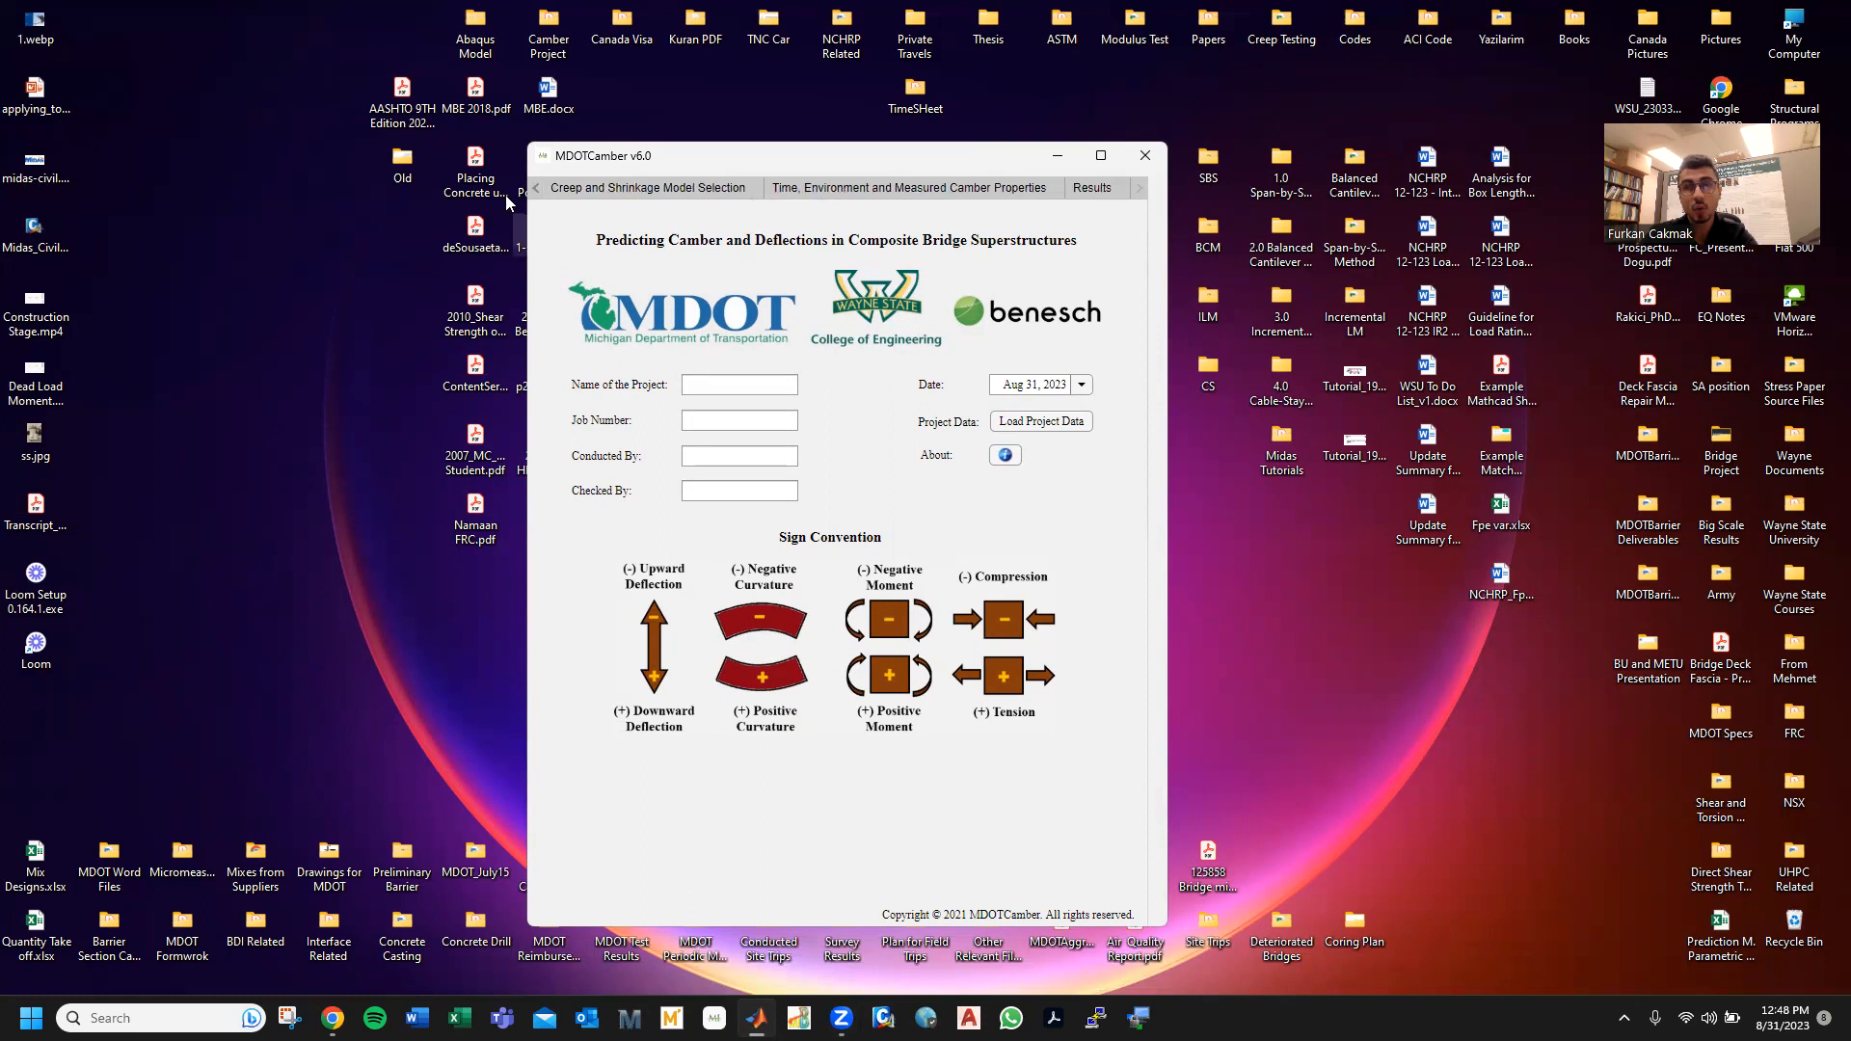
{"action": "left_click", "coordinate": [536, 189]}
{"action": "left_click", "coordinate": [535, 189]}
{"action": "left_click", "coordinate": [535, 190]}
{"action": "left_click", "coordinate": [535, 190]}
{"action": "left_click", "coordinate": [535, 190]}
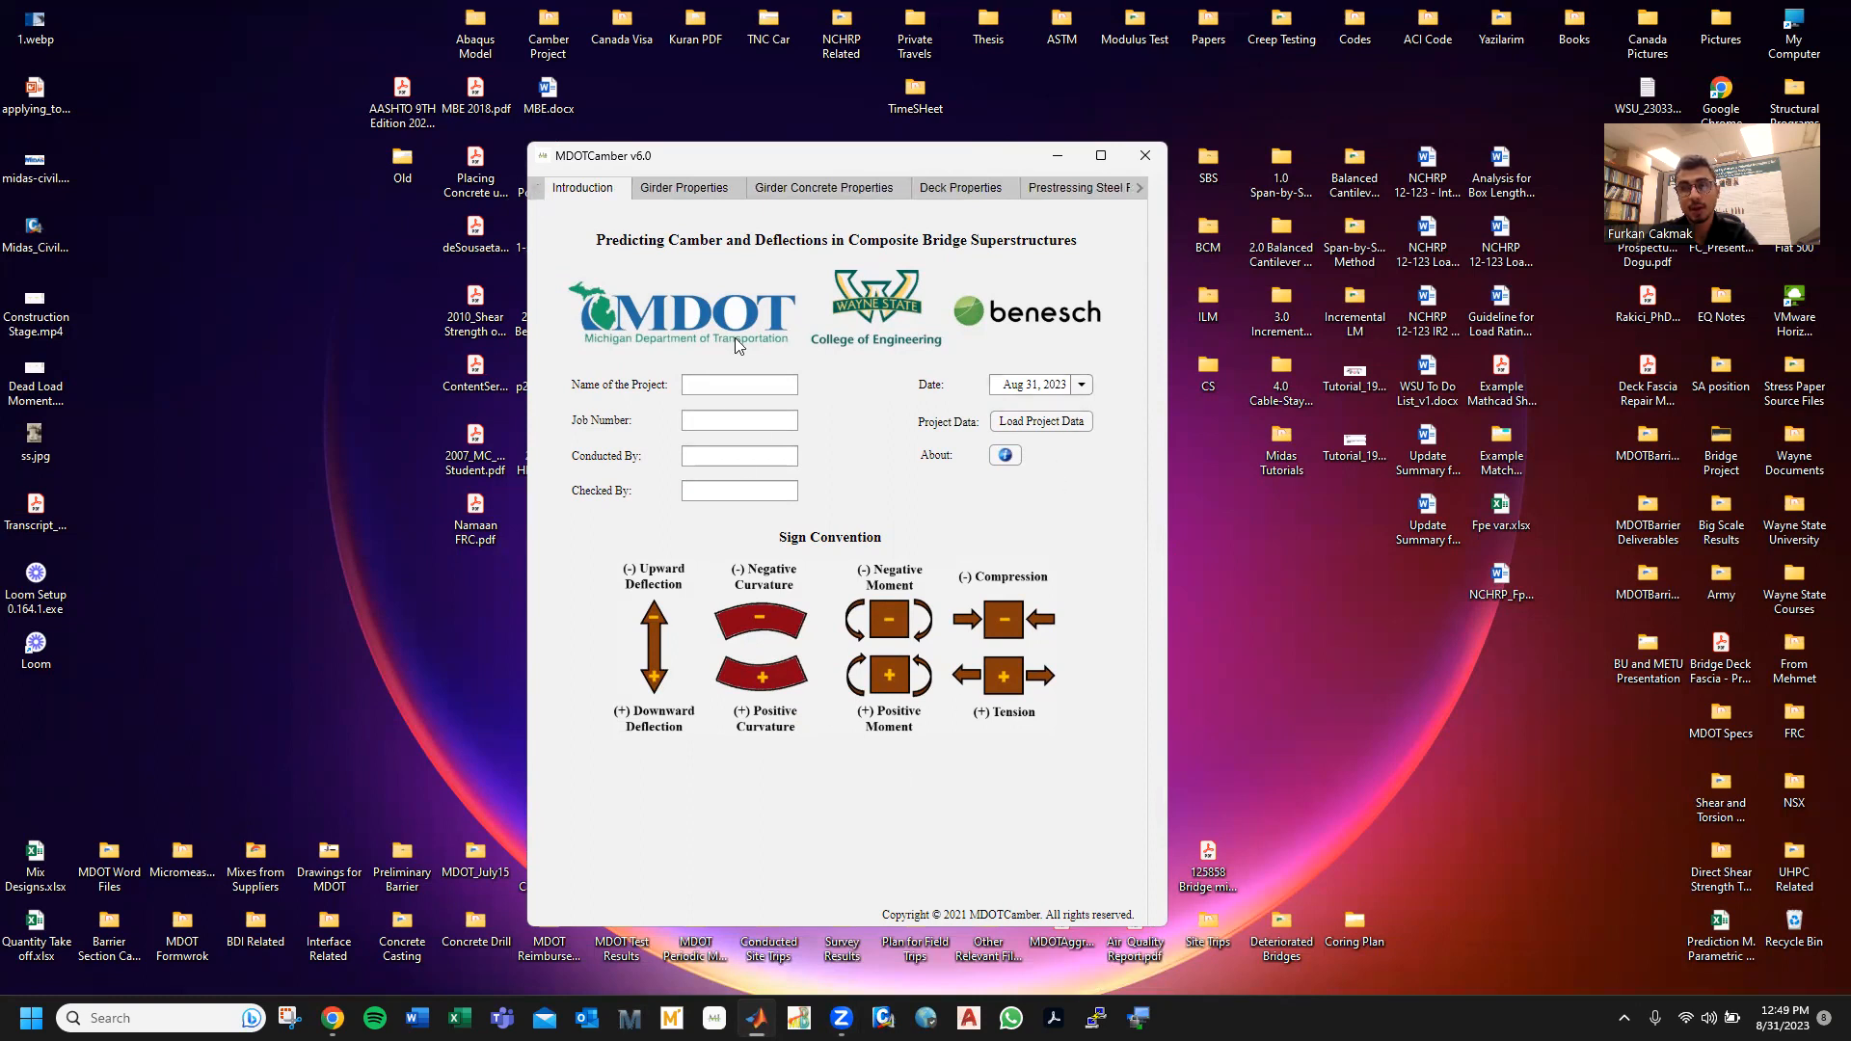
- Read the program's introduction, disclaimer and software limitations, and close the information window
{"action": "left_click", "coordinate": [1005, 457]}
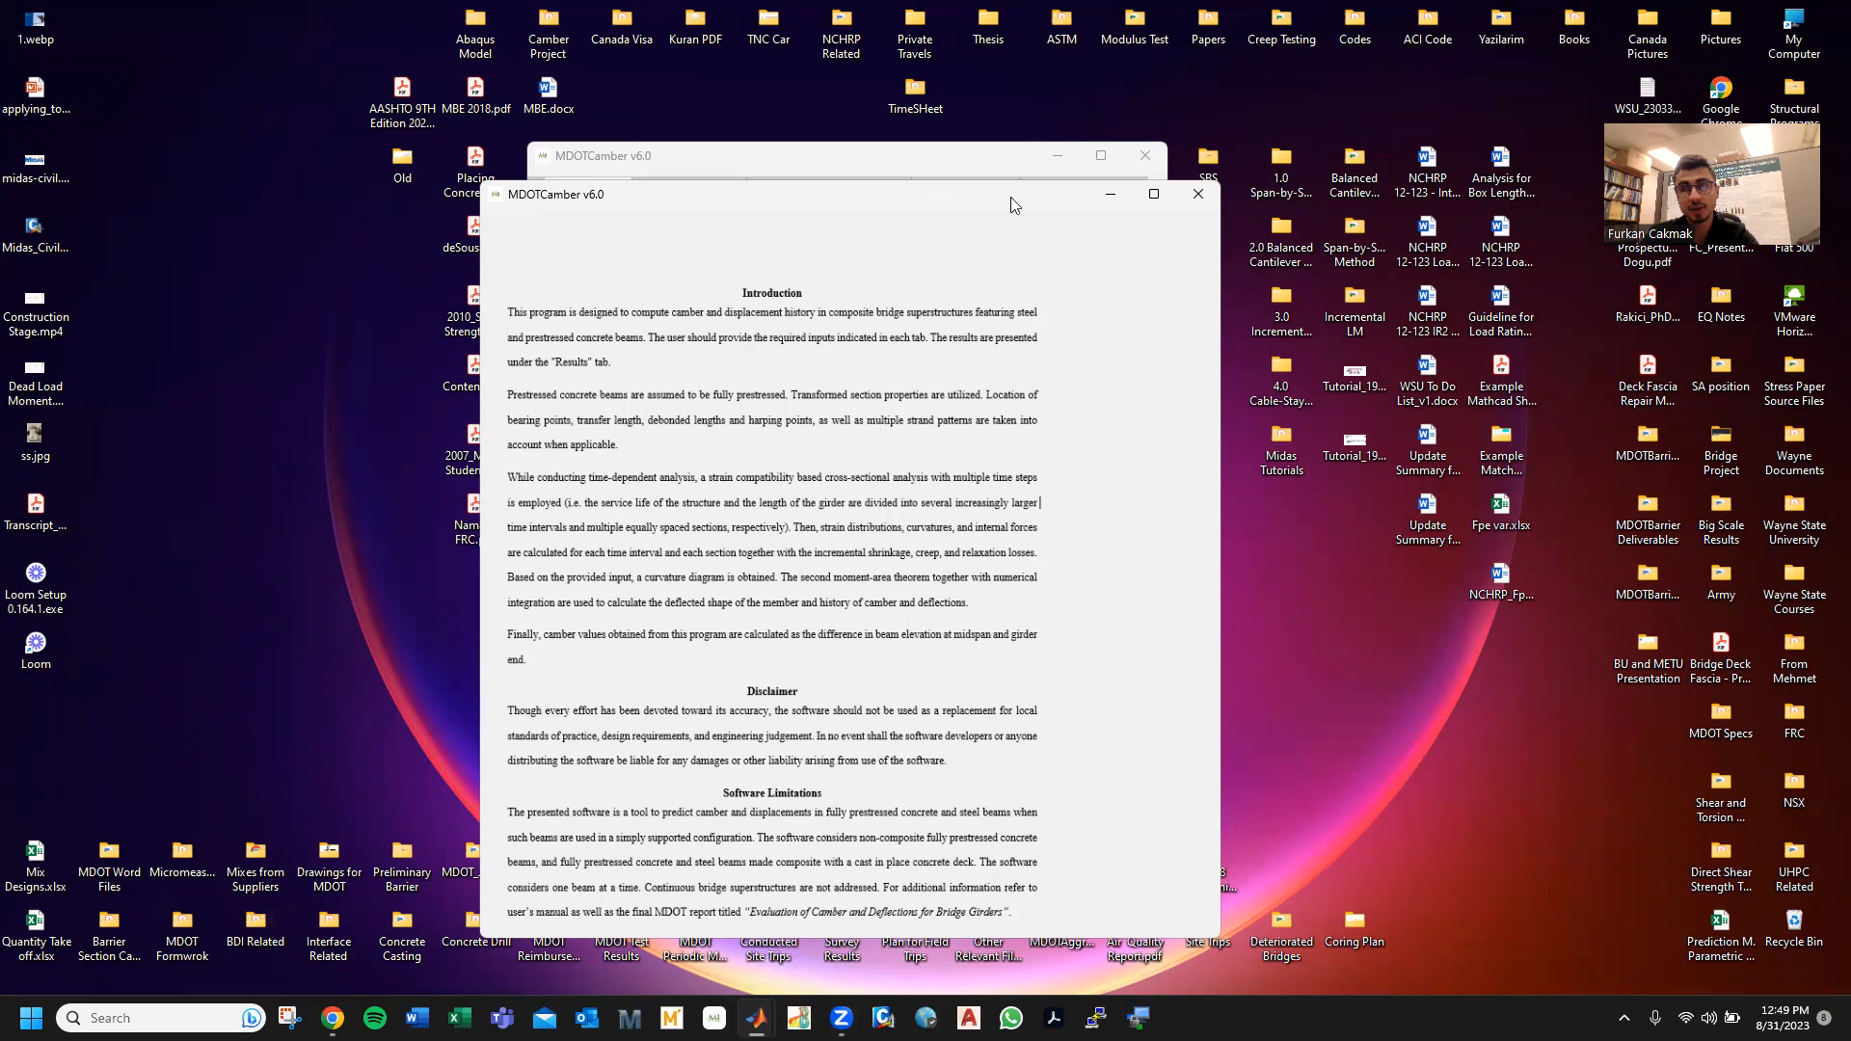
{"action": "left_click", "coordinate": [1193, 196]}
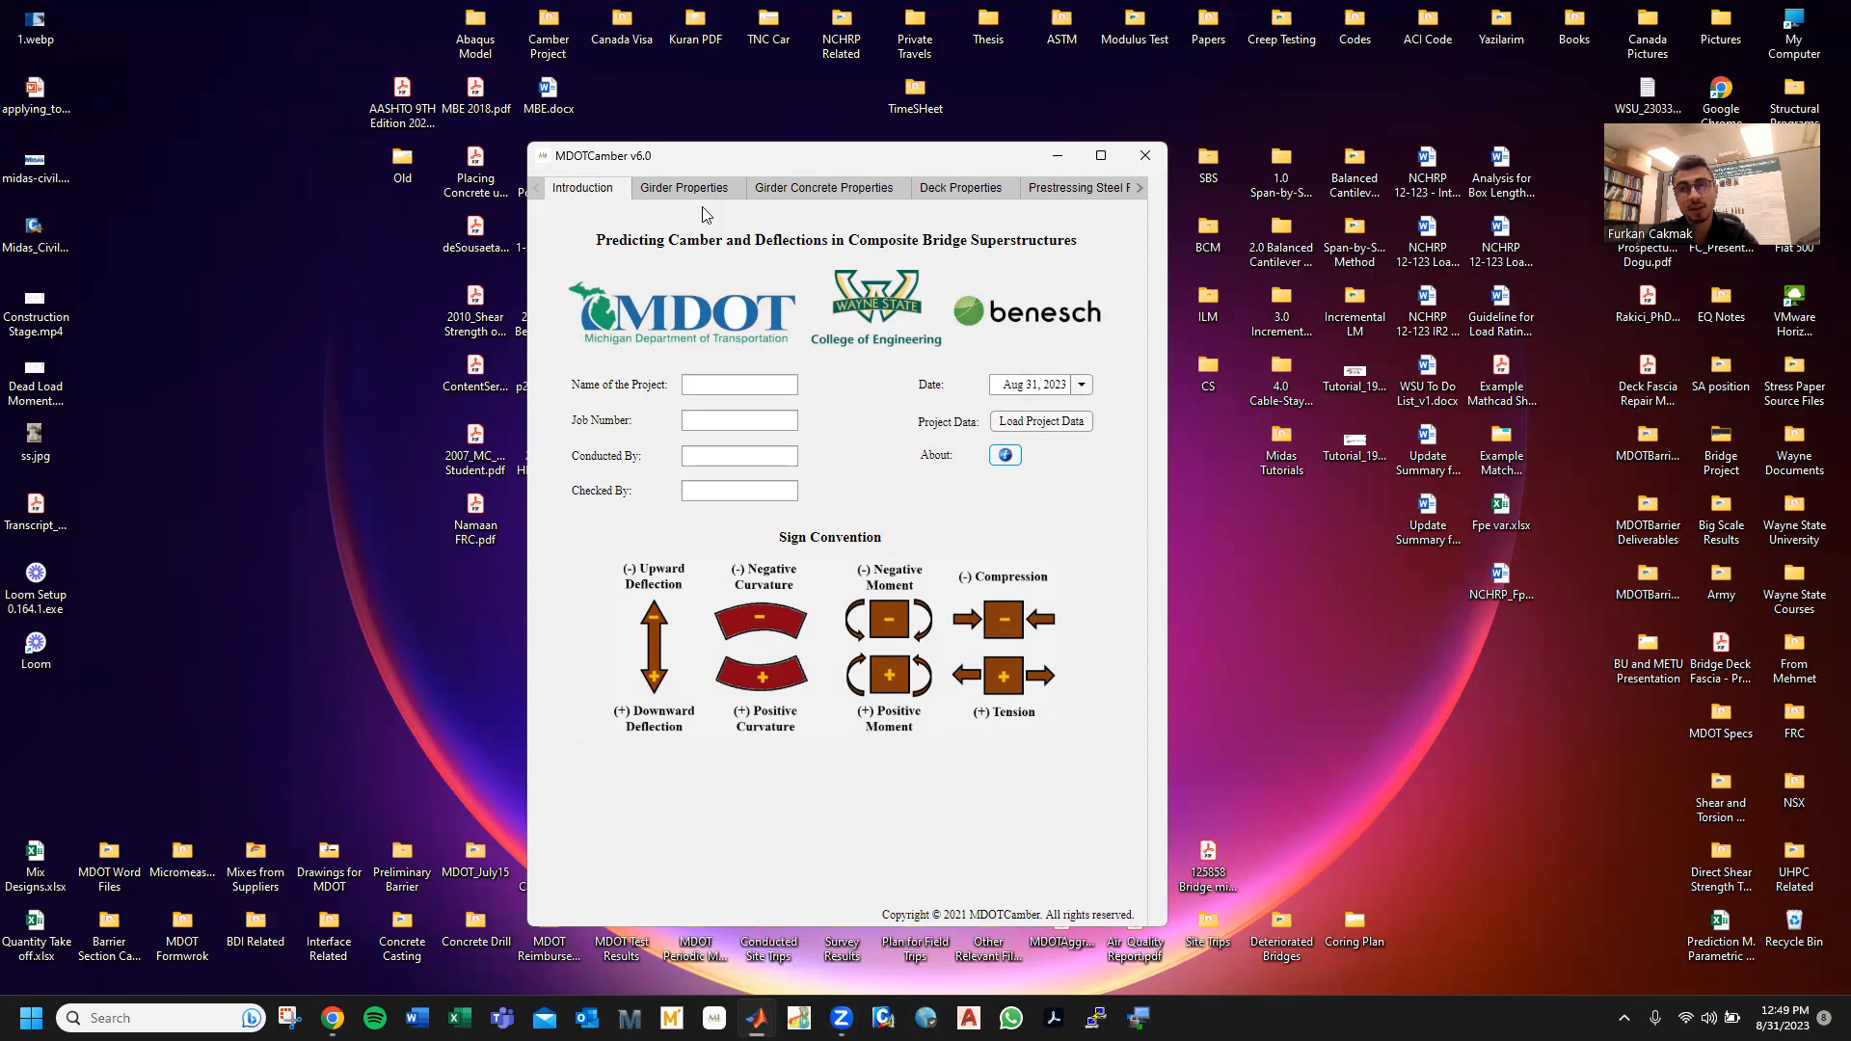
- In the girder properties, switch the Service Camber analysis off and back on
{"action": "left_click", "coordinate": [664, 196]}
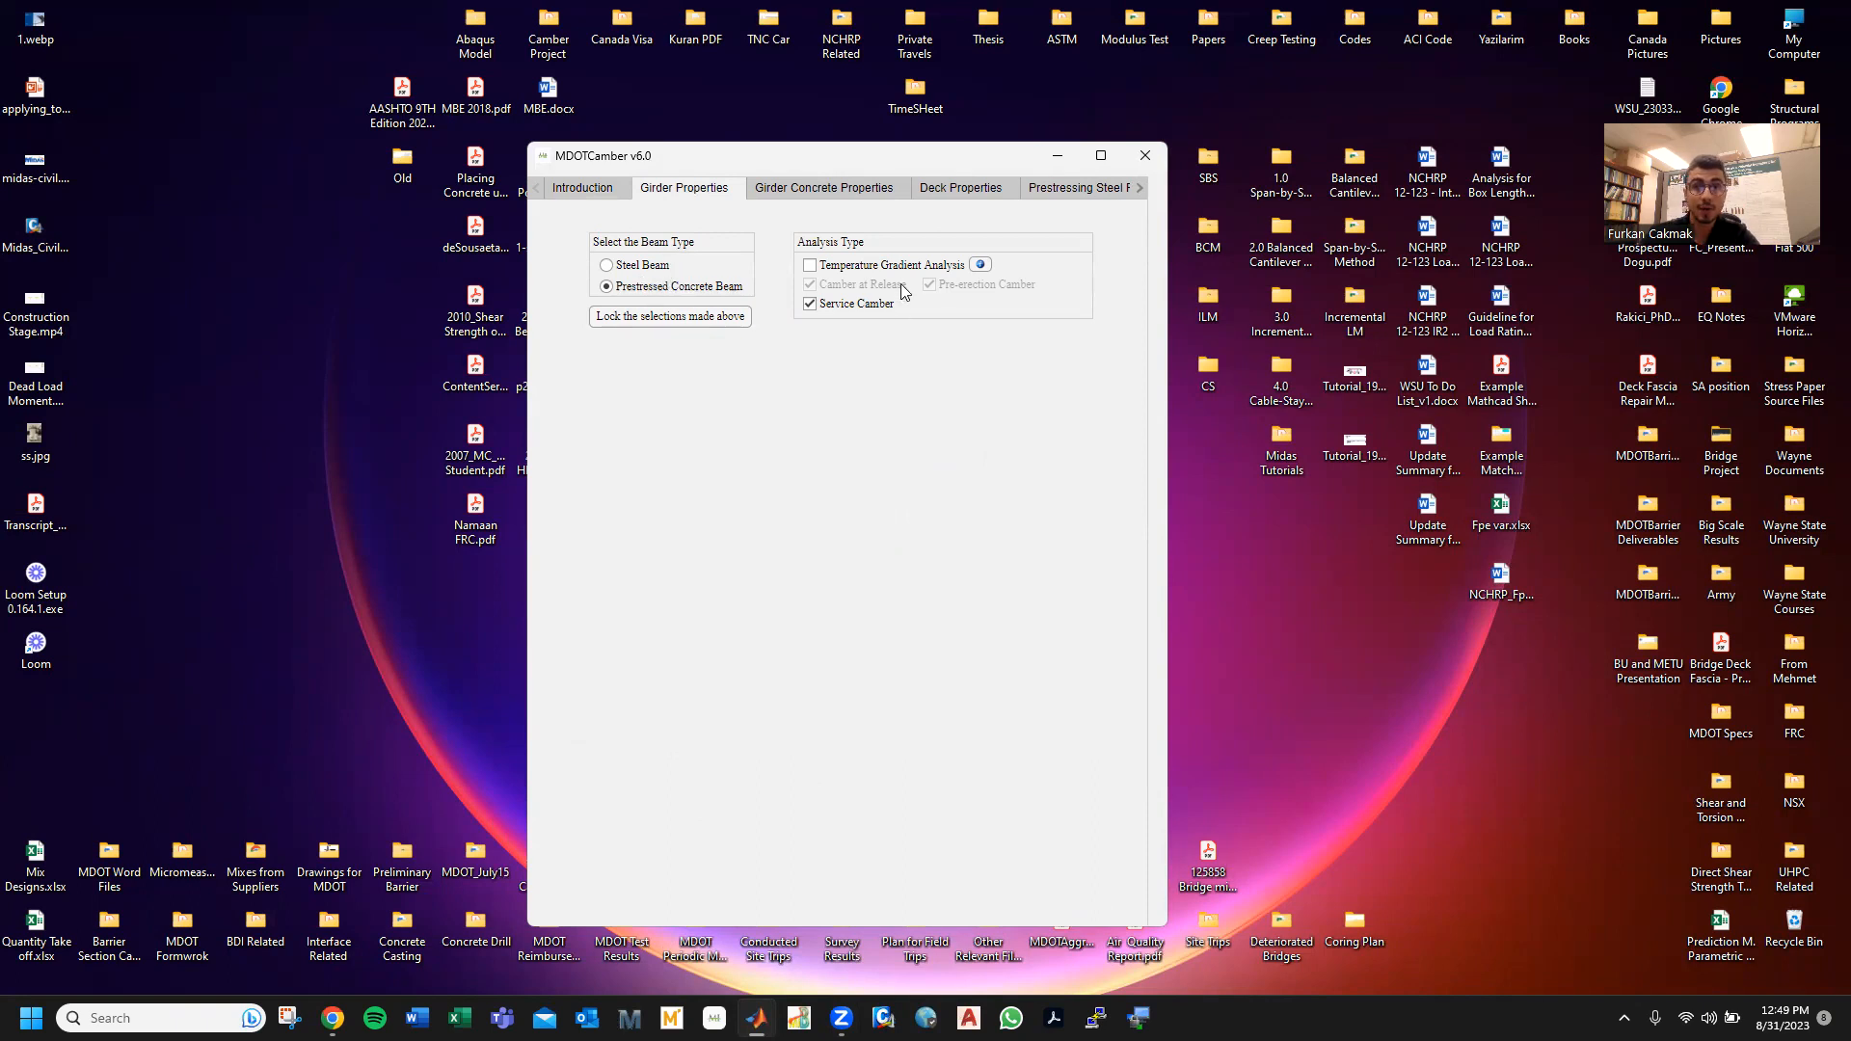
{"action": "left_click", "coordinate": [851, 307]}
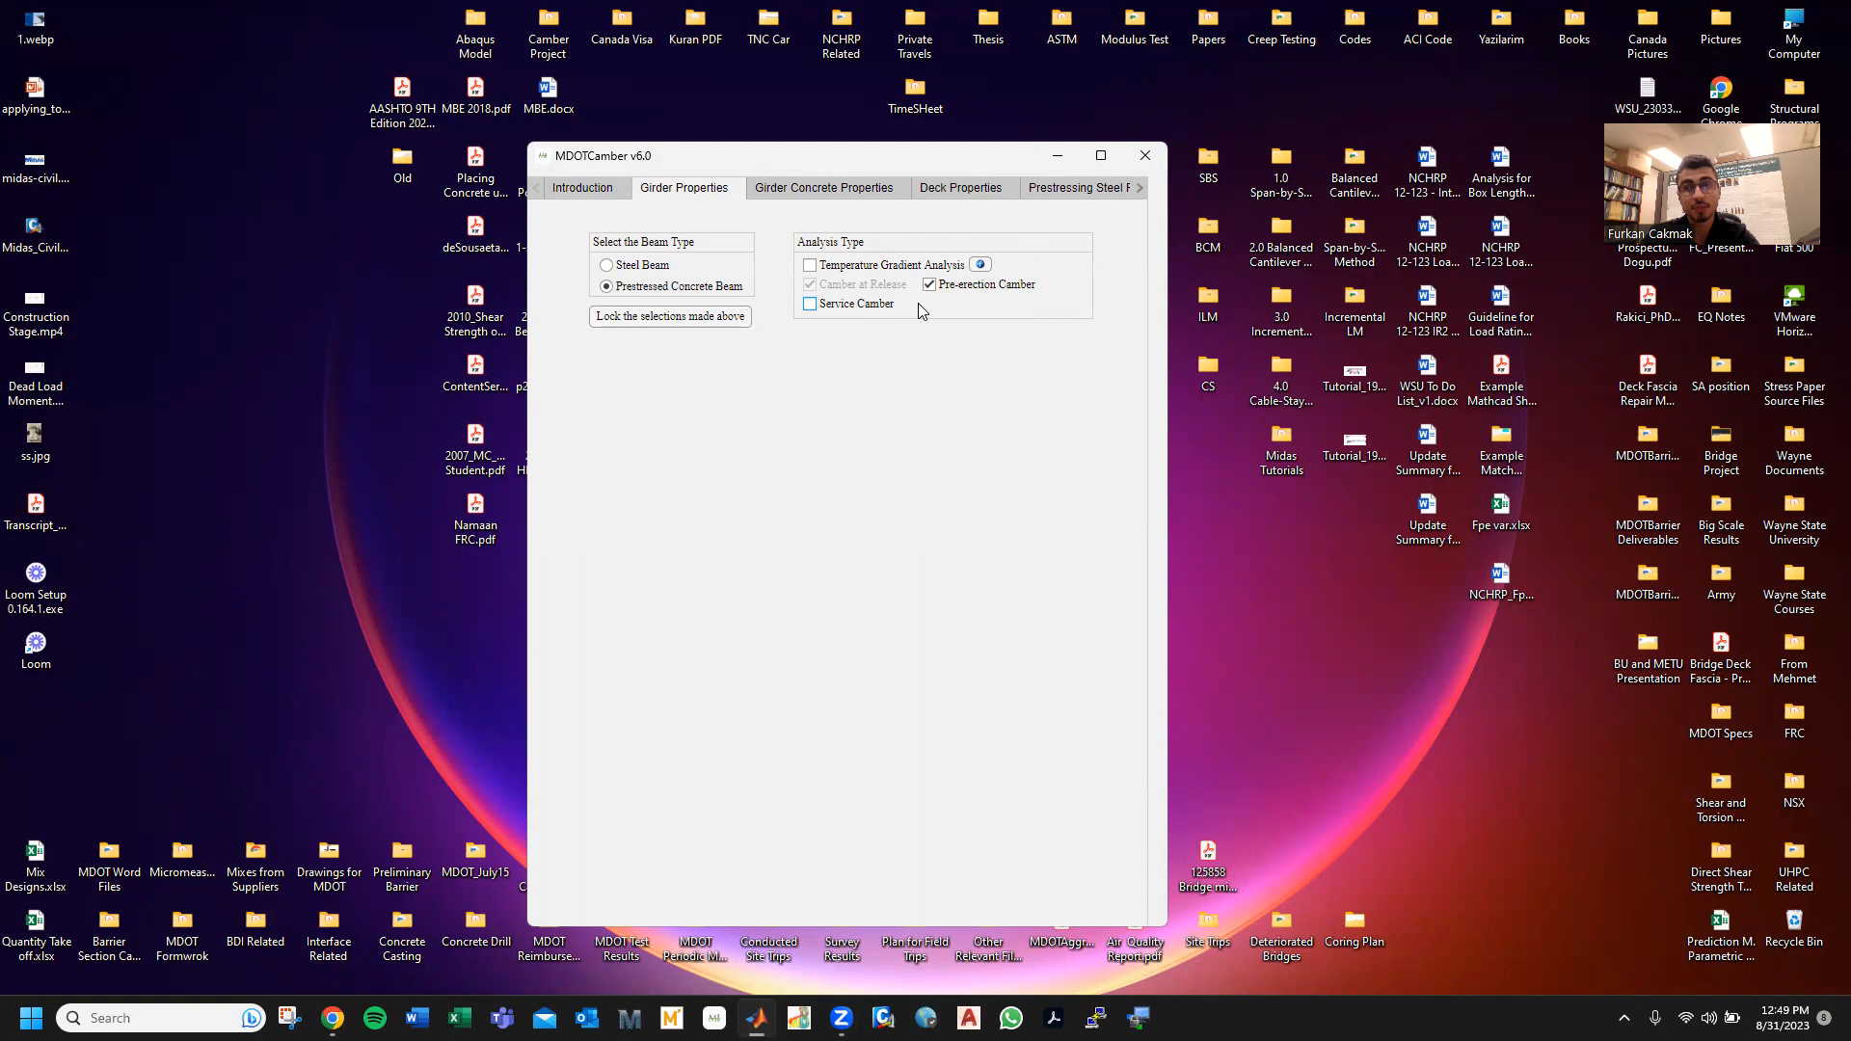
{"action": "left_click", "coordinate": [864, 310]}
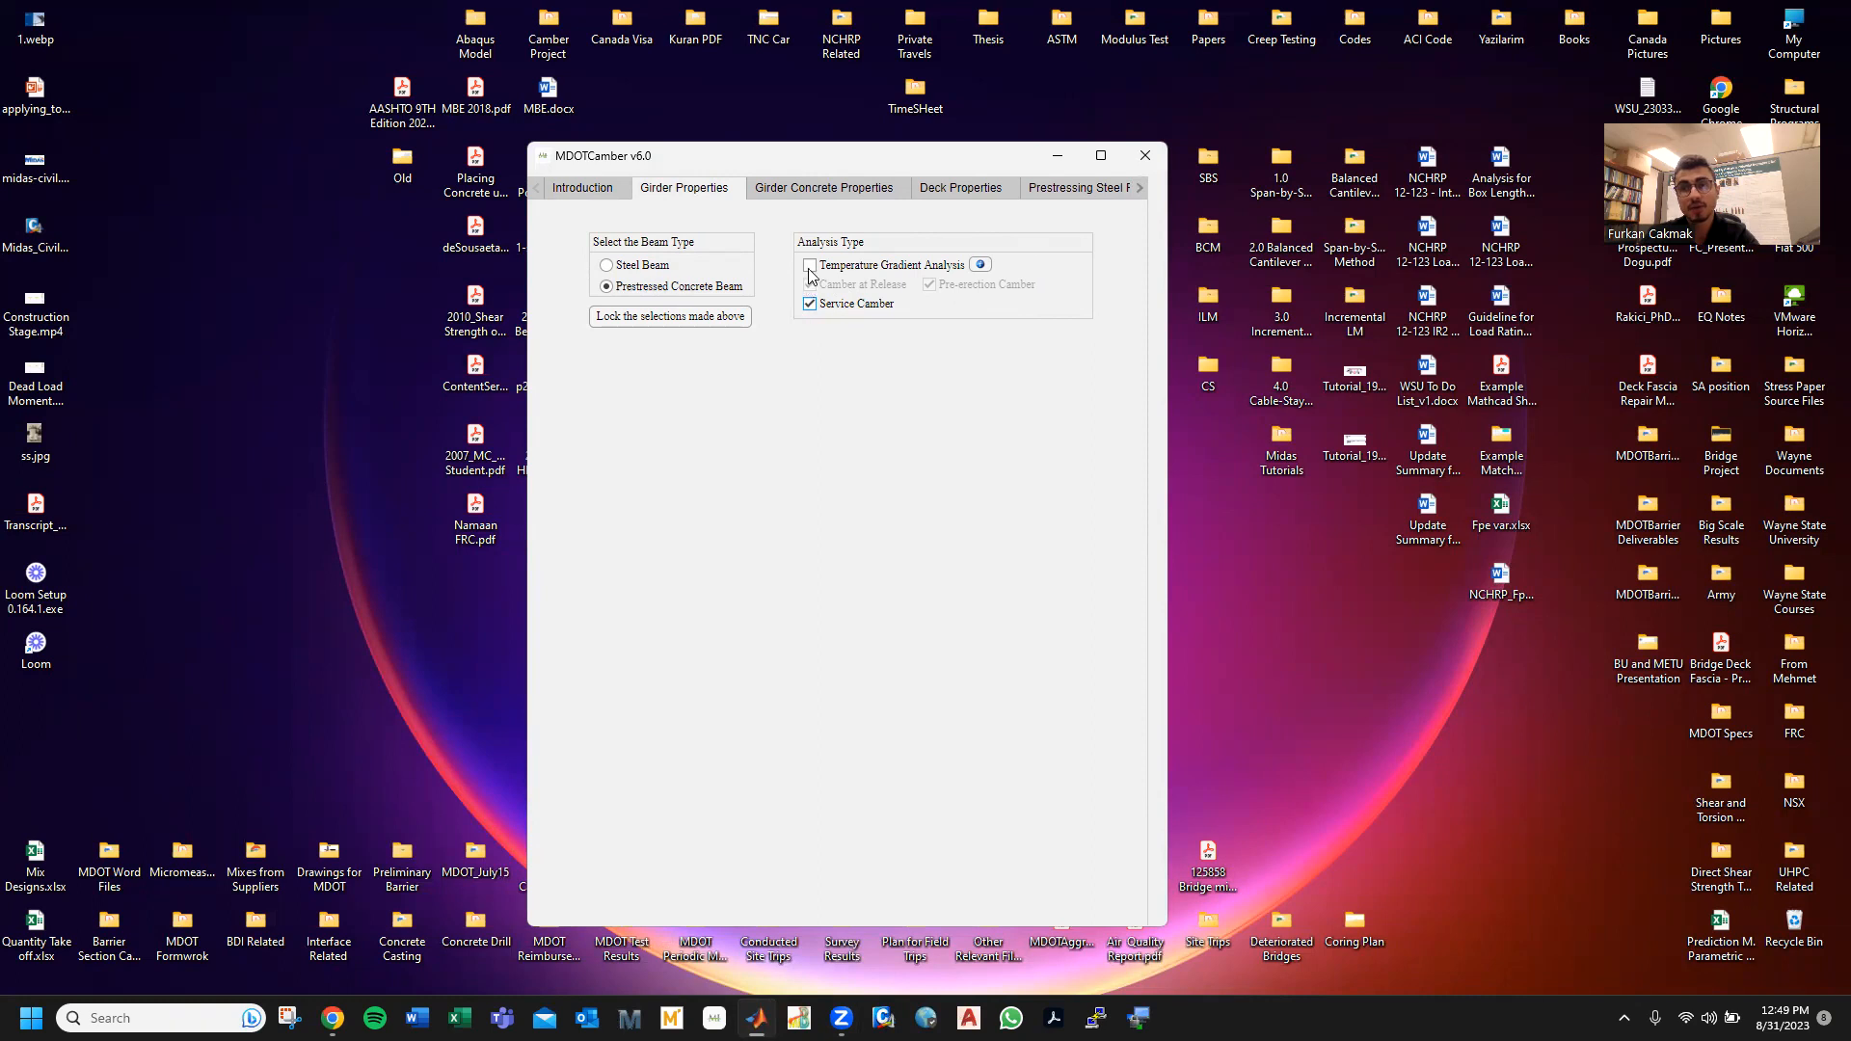
- Read the explanation of temperature gradient analysis down to the solar radiation zone map and table
{"action": "left_click", "coordinate": [985, 266]}
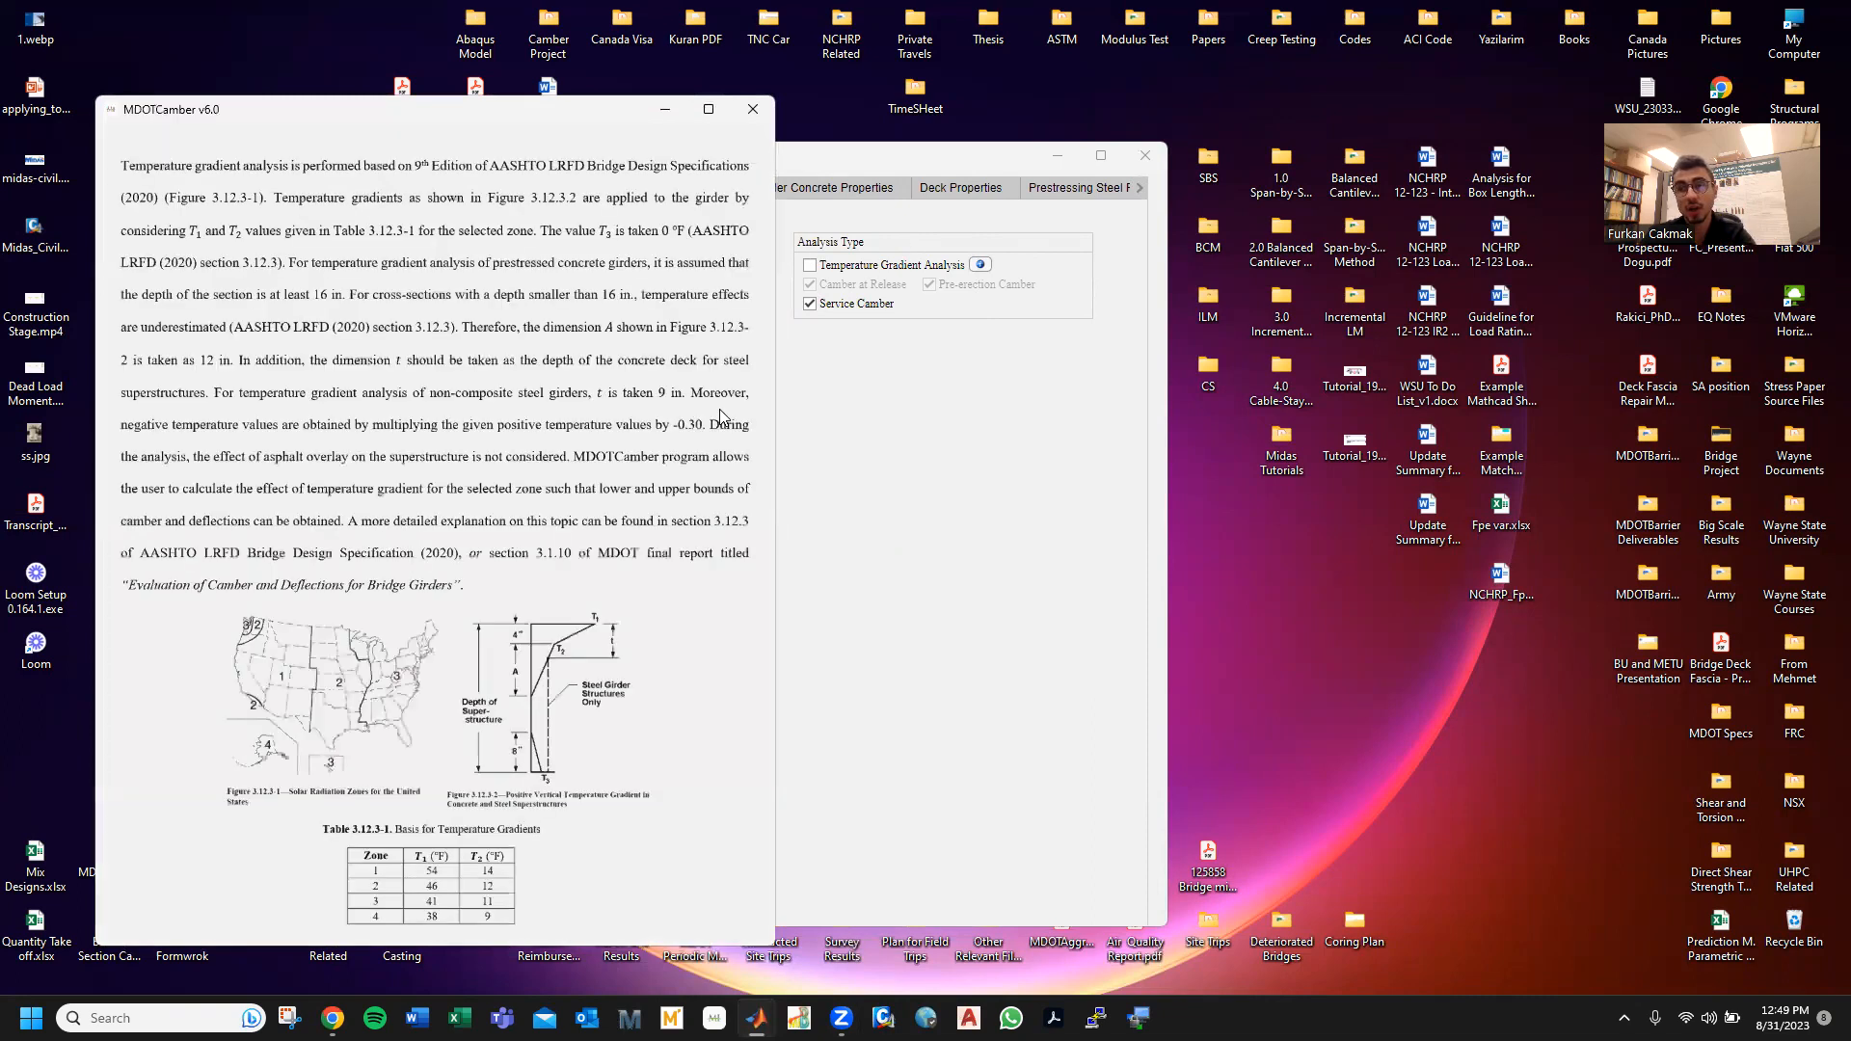
{"action": "scroll", "coordinate": [834, 569], "scroll_direction": "down", "scroll_amount": 1}
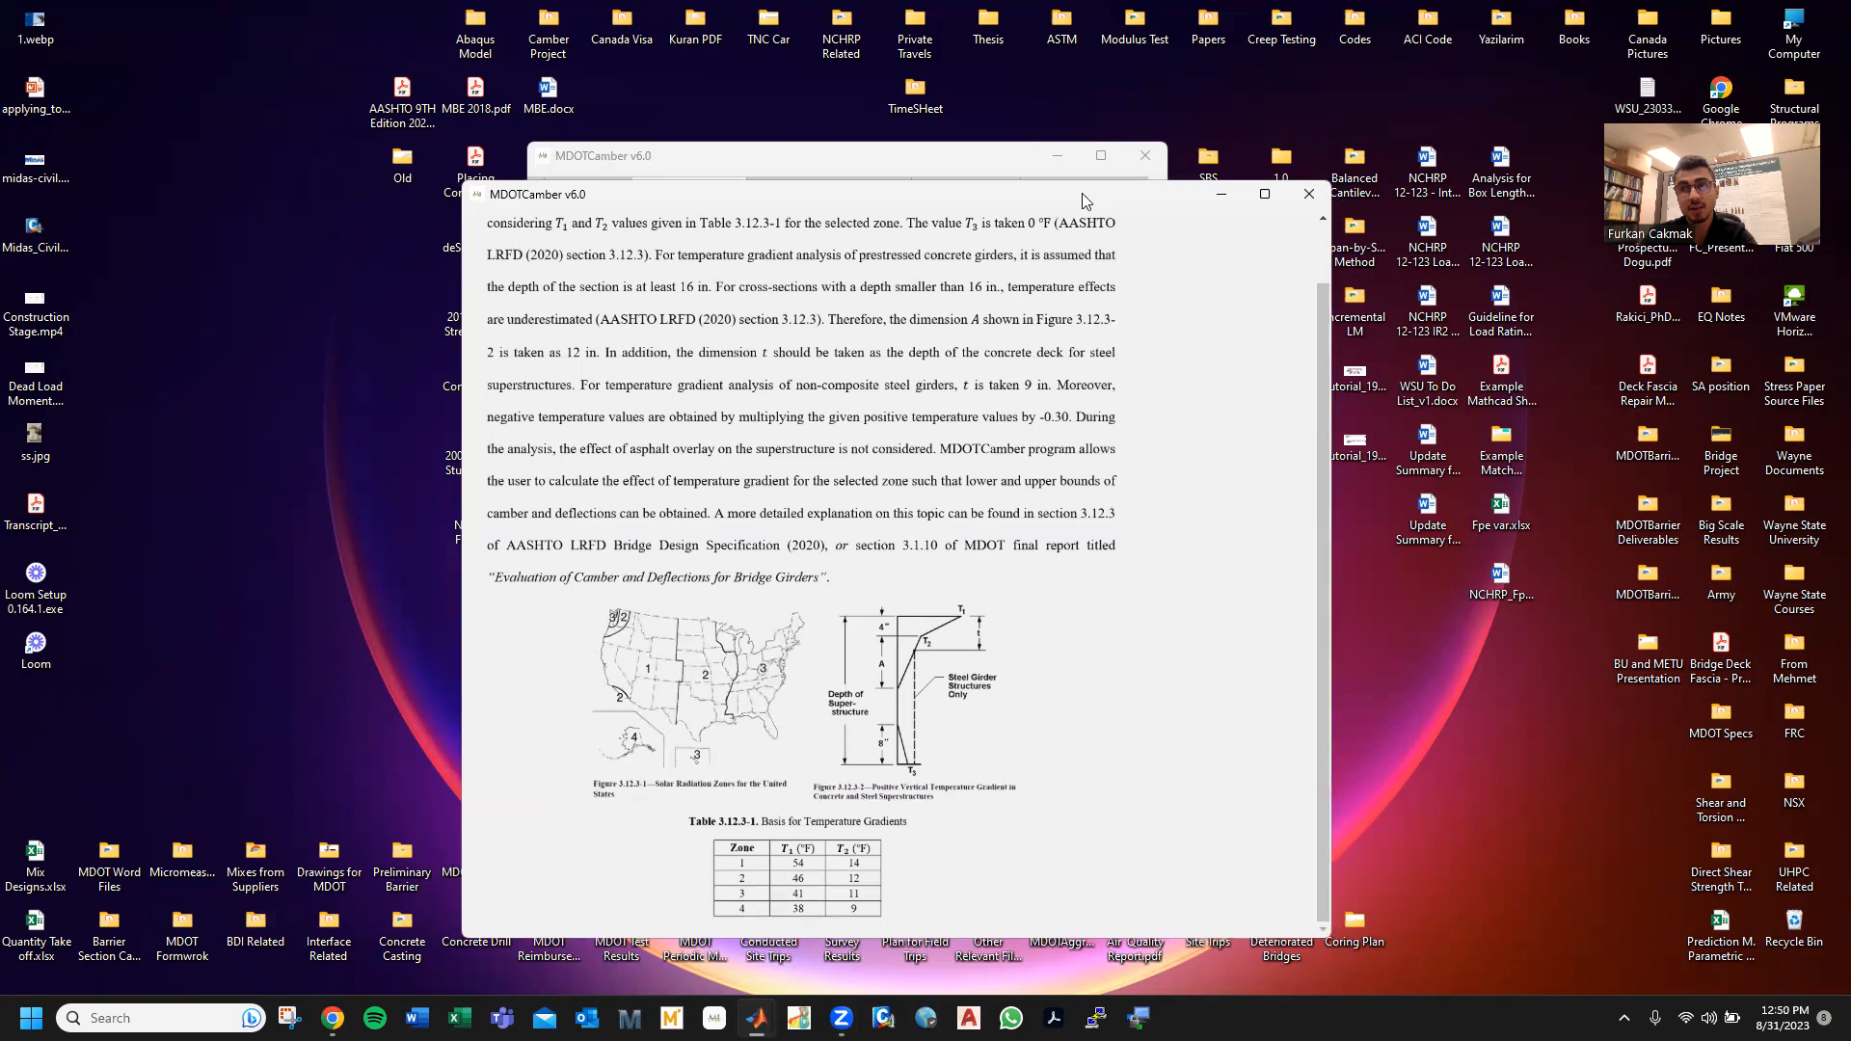
- Enable Temperature Gradient Analysis for Zone III, close its explanation, and lock the beam and analysis selections
{"action": "left_click", "coordinate": [980, 160]}
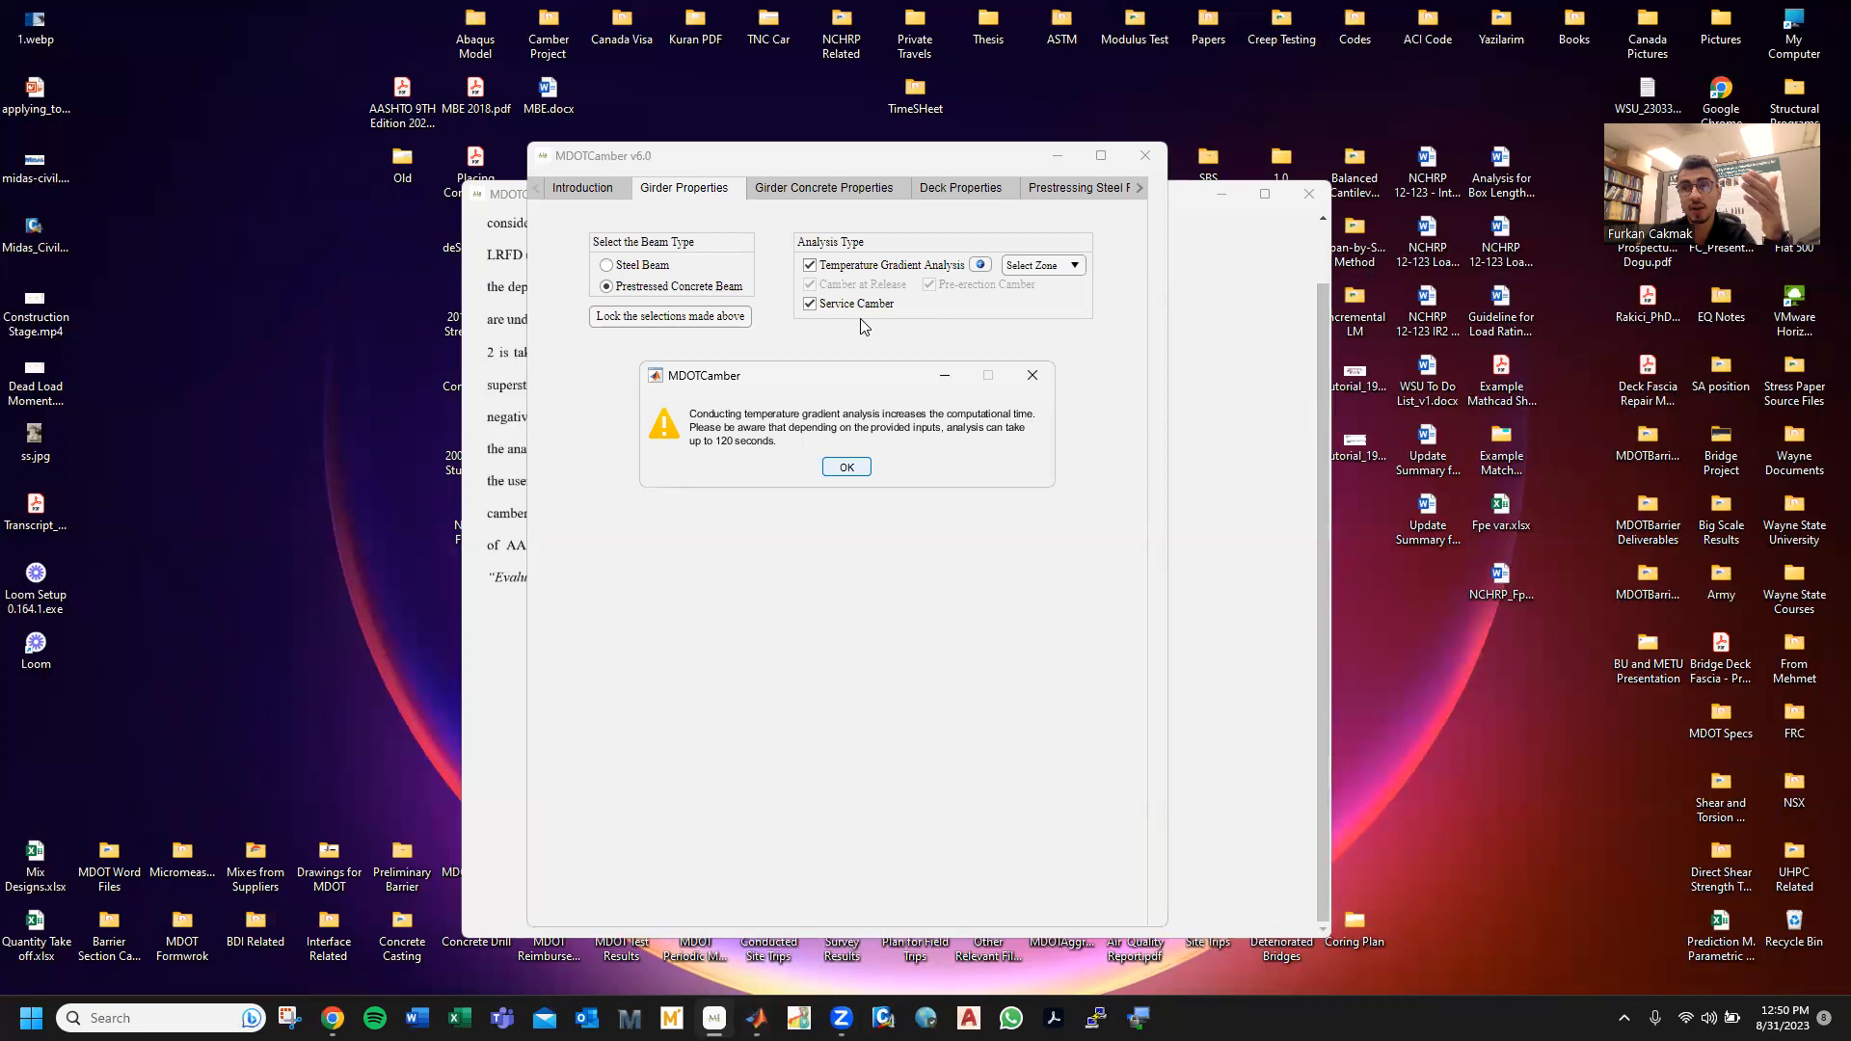
{"action": "left_click", "coordinate": [866, 467]}
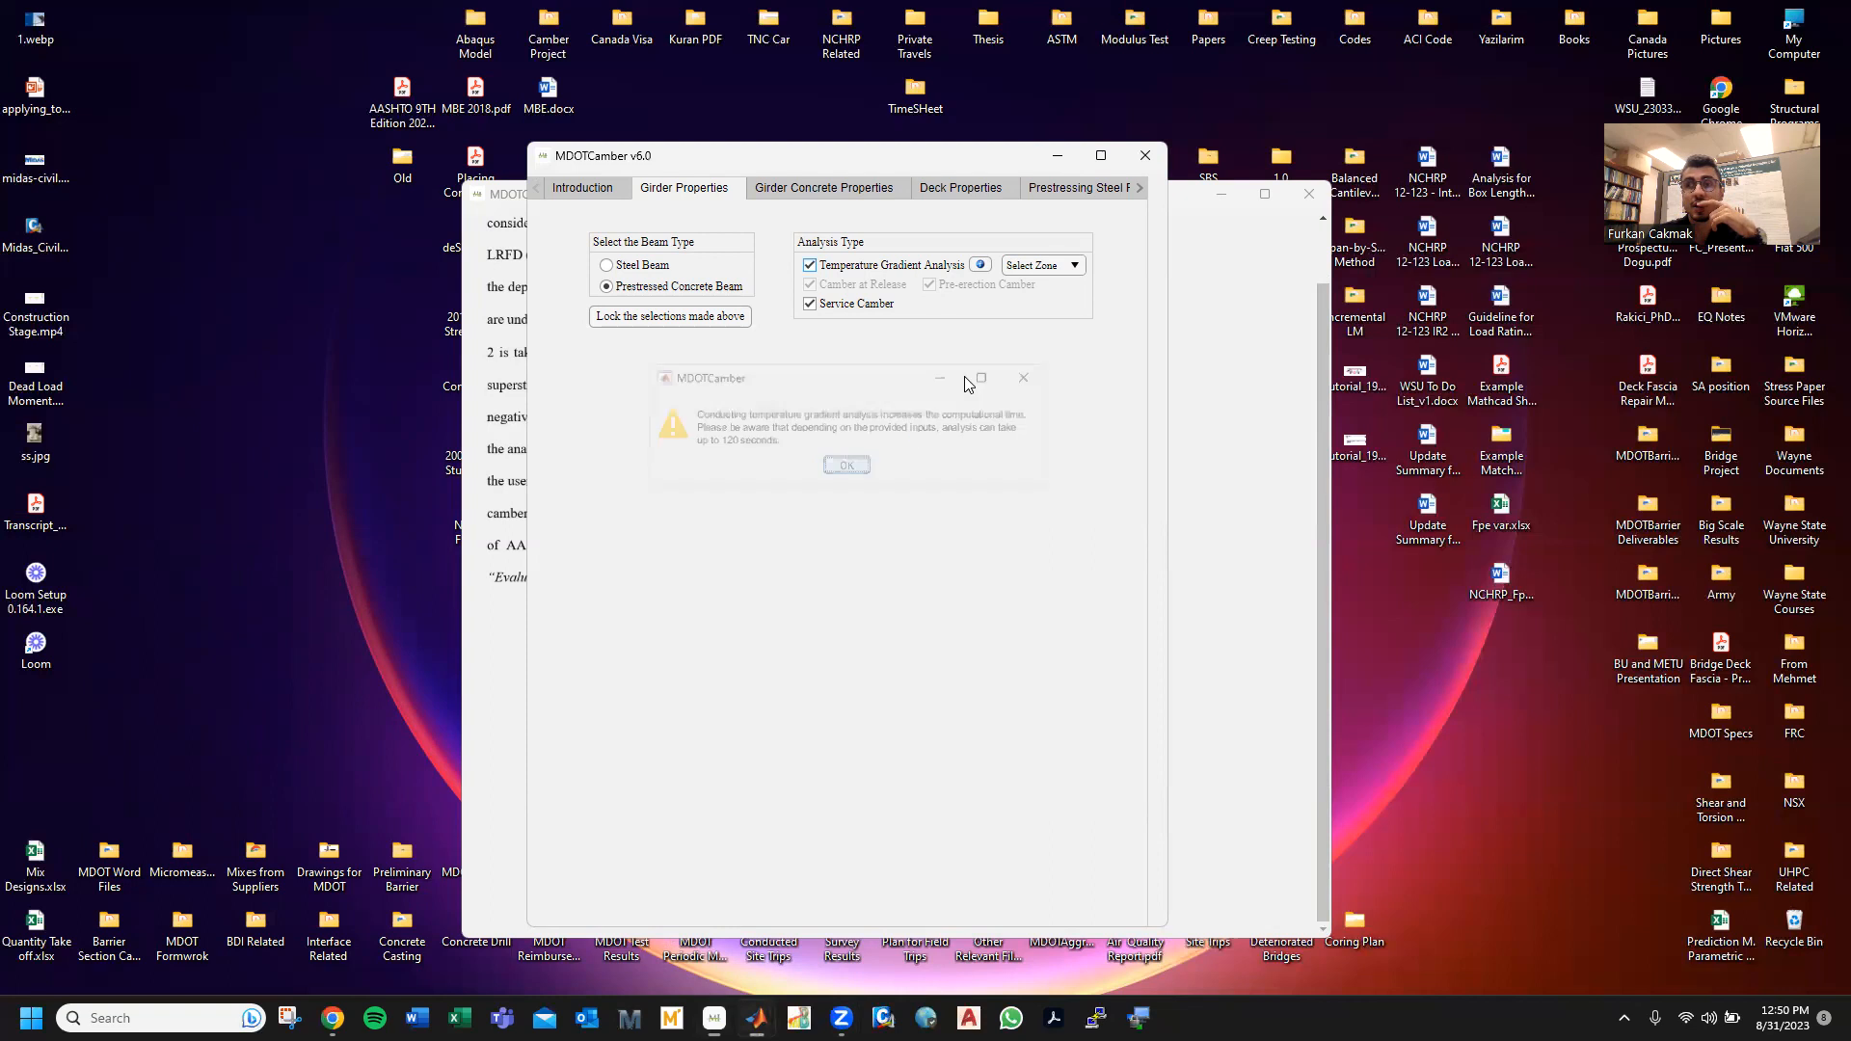
{"action": "left_click", "coordinate": [1019, 269]}
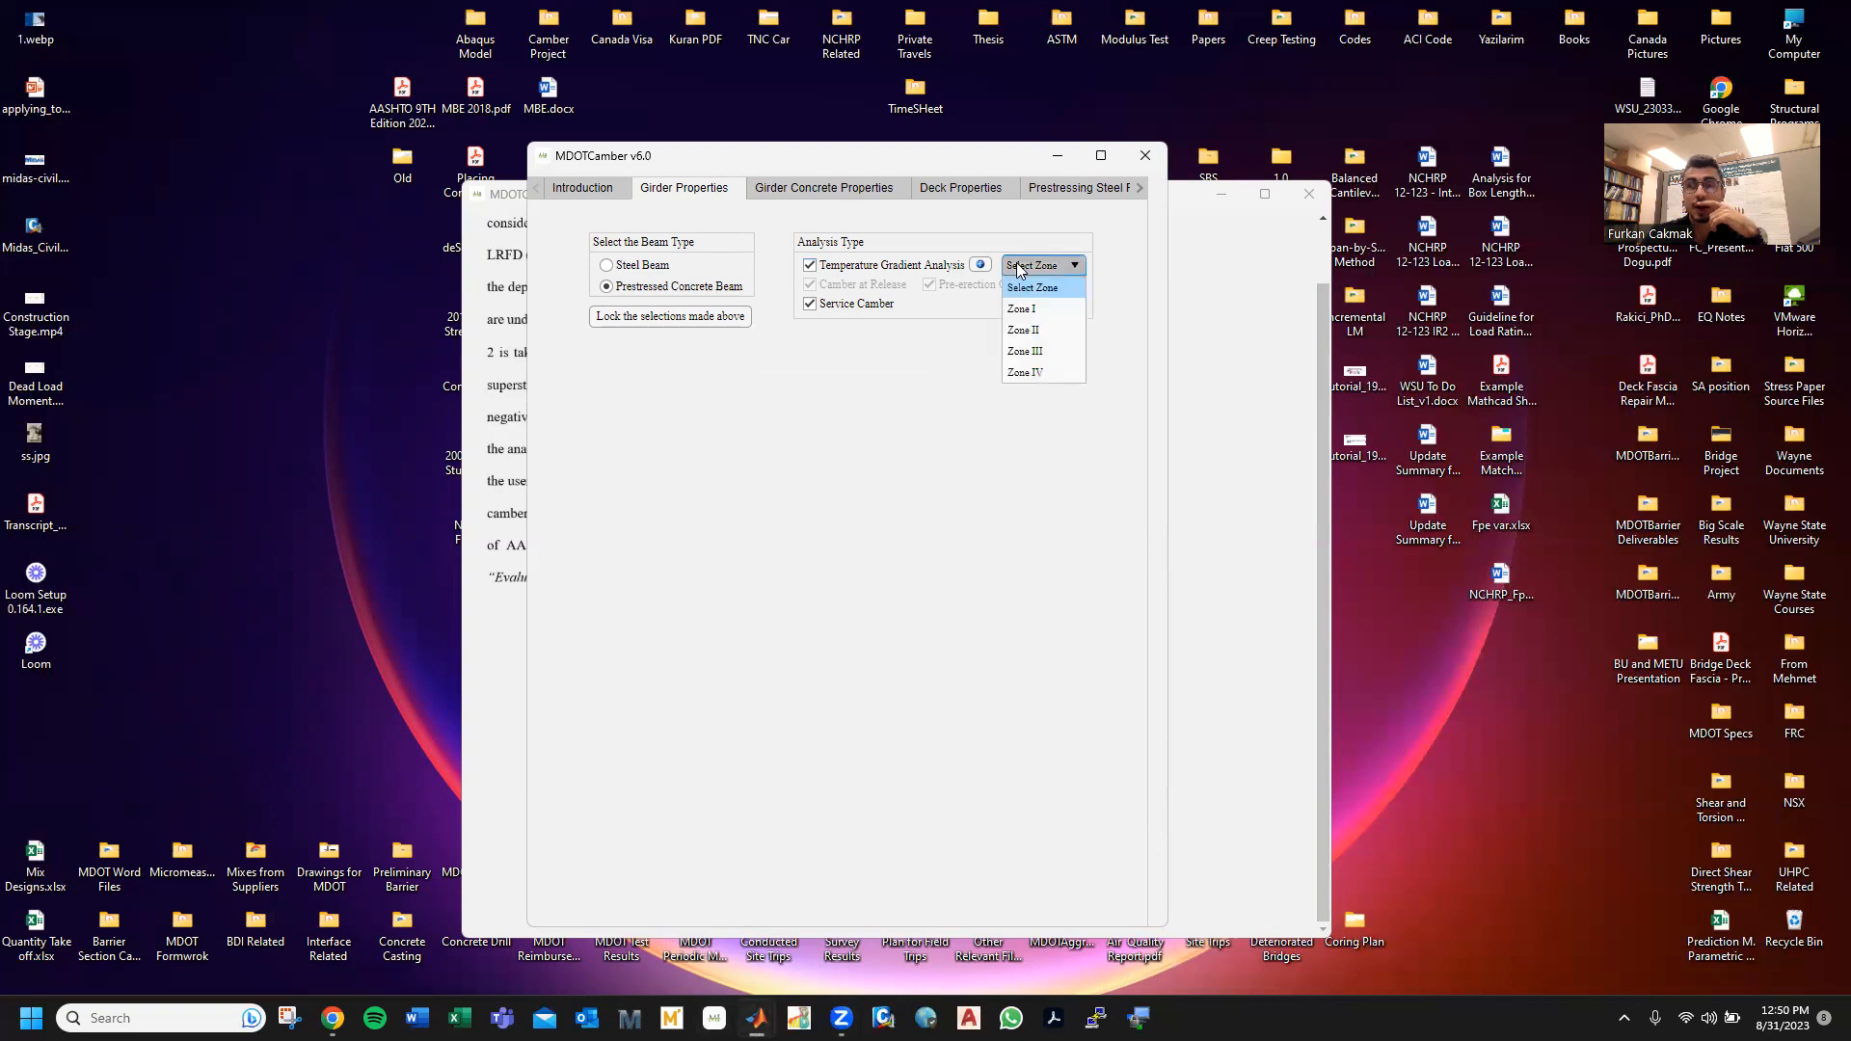
{"action": "left_click", "coordinate": [1037, 354]}
{"action": "left_click", "coordinate": [1161, 378]}
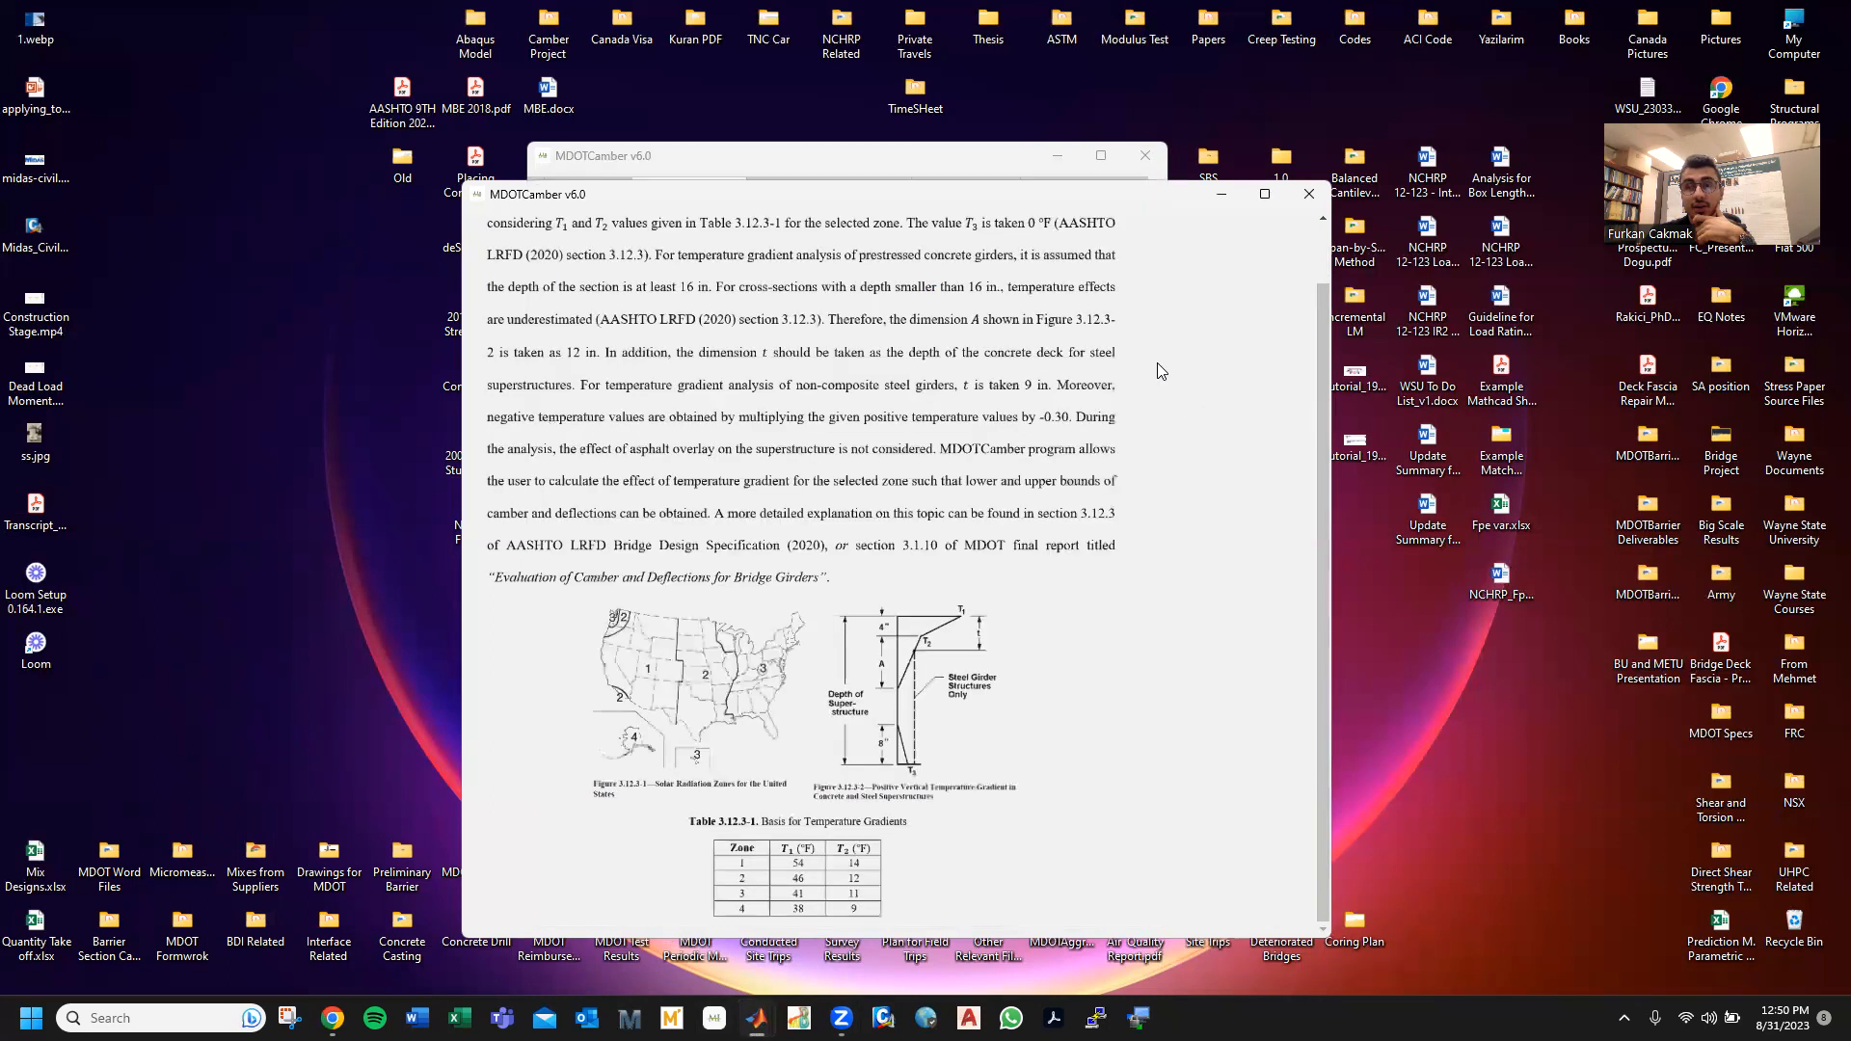
{"action": "left_click", "coordinate": [1310, 194]}
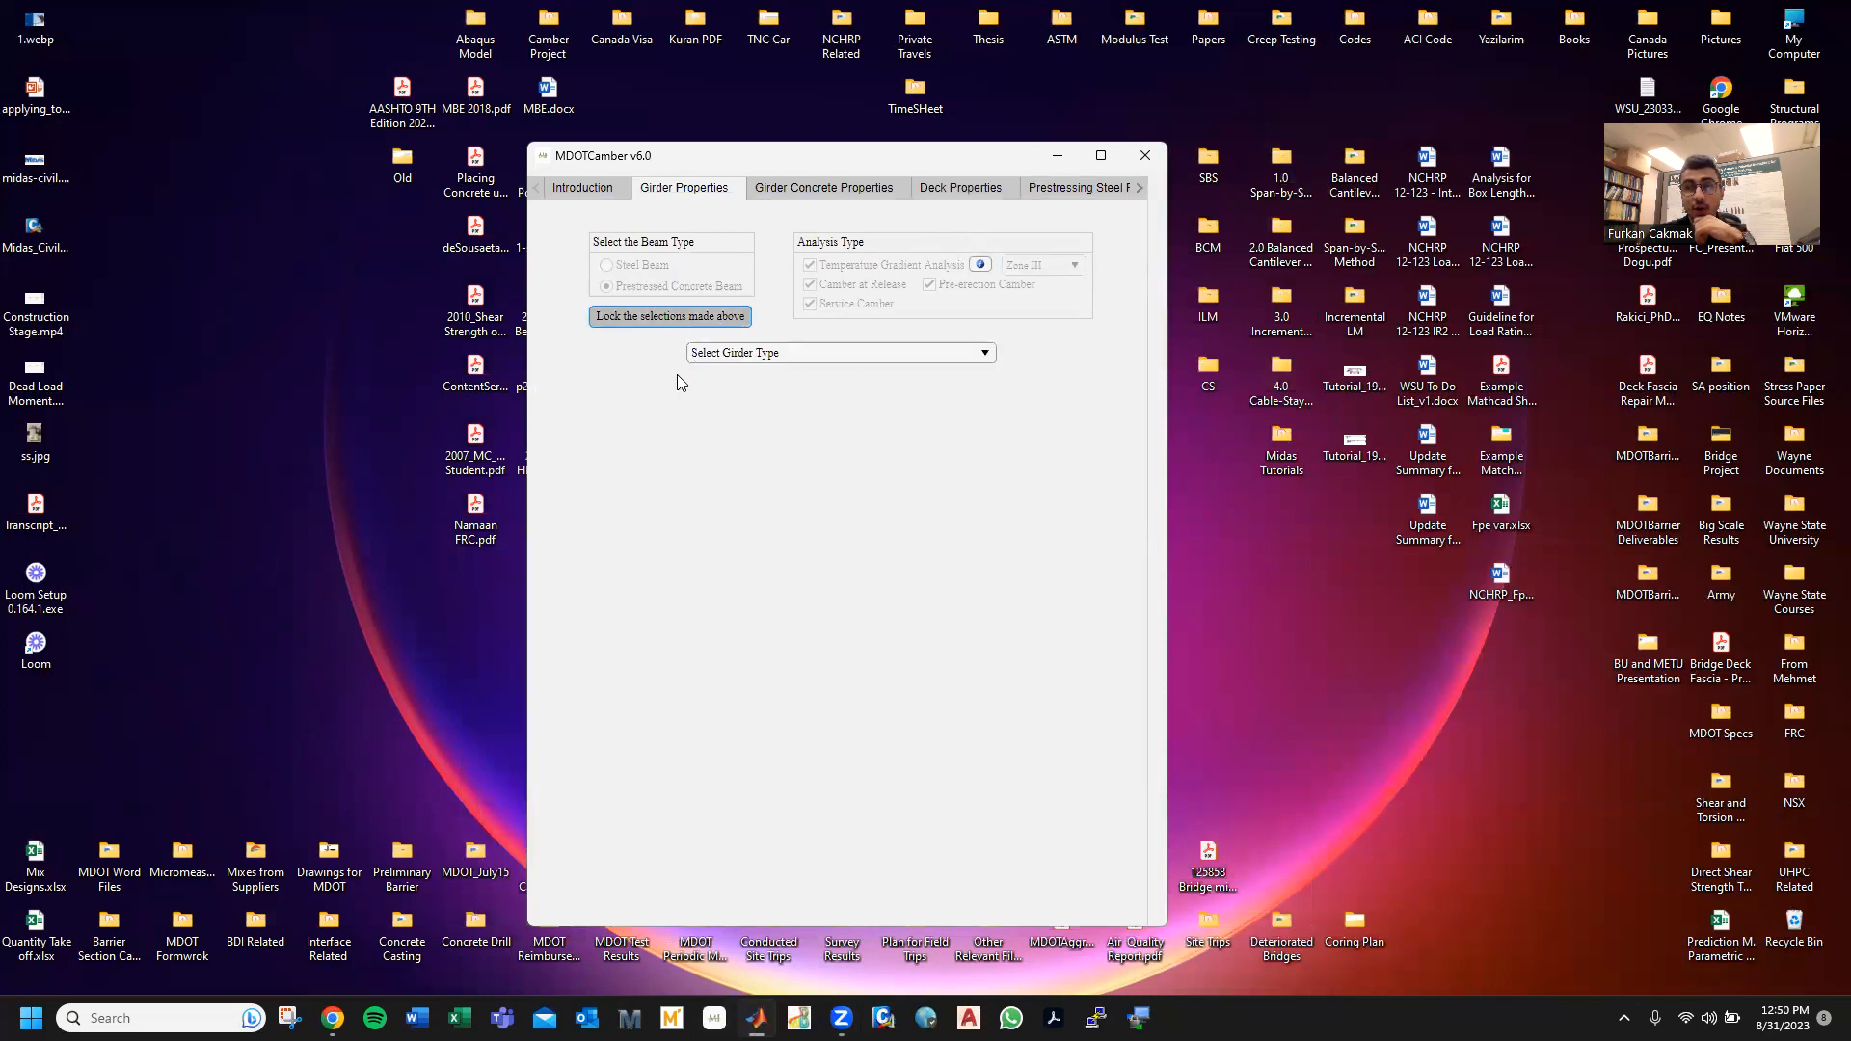
- Choose the girder type Bulb Tee 49" Top Flange Width - 72" Height
{"action": "left_click", "coordinate": [795, 355]}
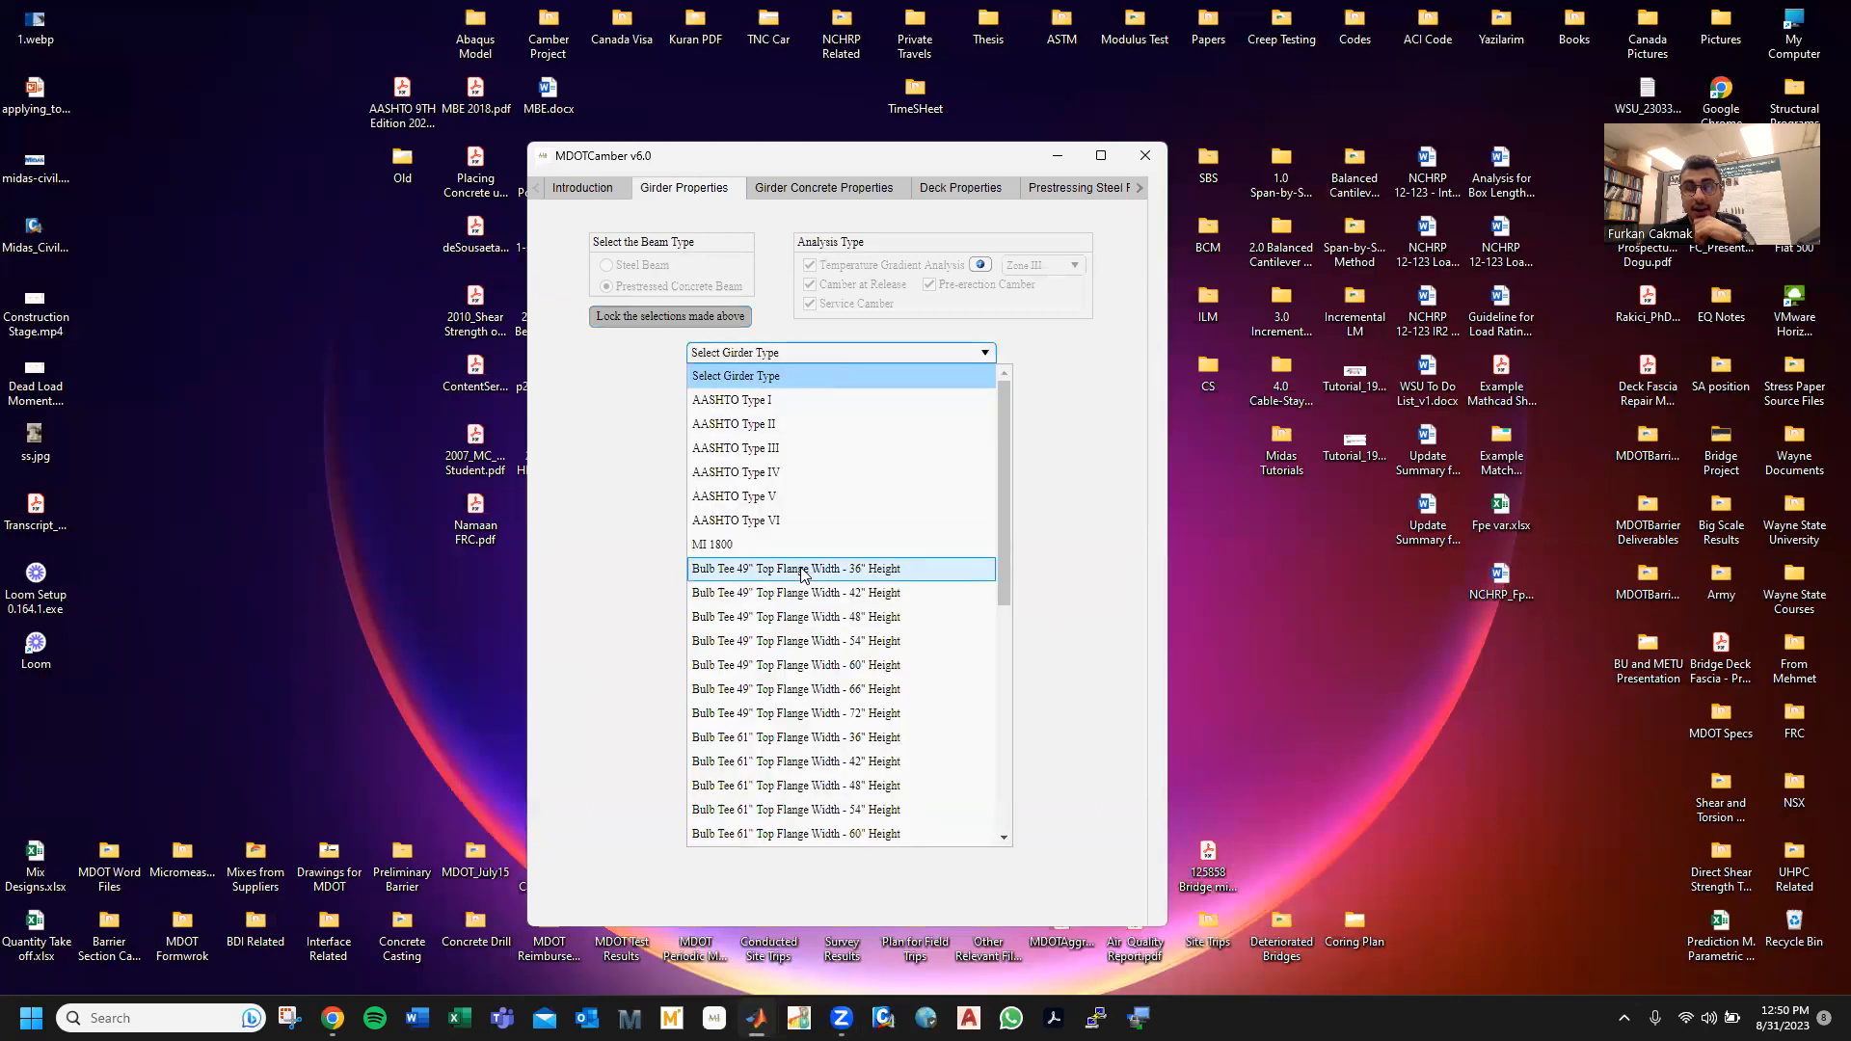
{"action": "scroll", "coordinate": [800, 571], "scroll_direction": "down", "scroll_amount": 3}
{"action": "scroll", "coordinate": [810, 521], "scroll_direction": "up", "scroll_amount": 3}
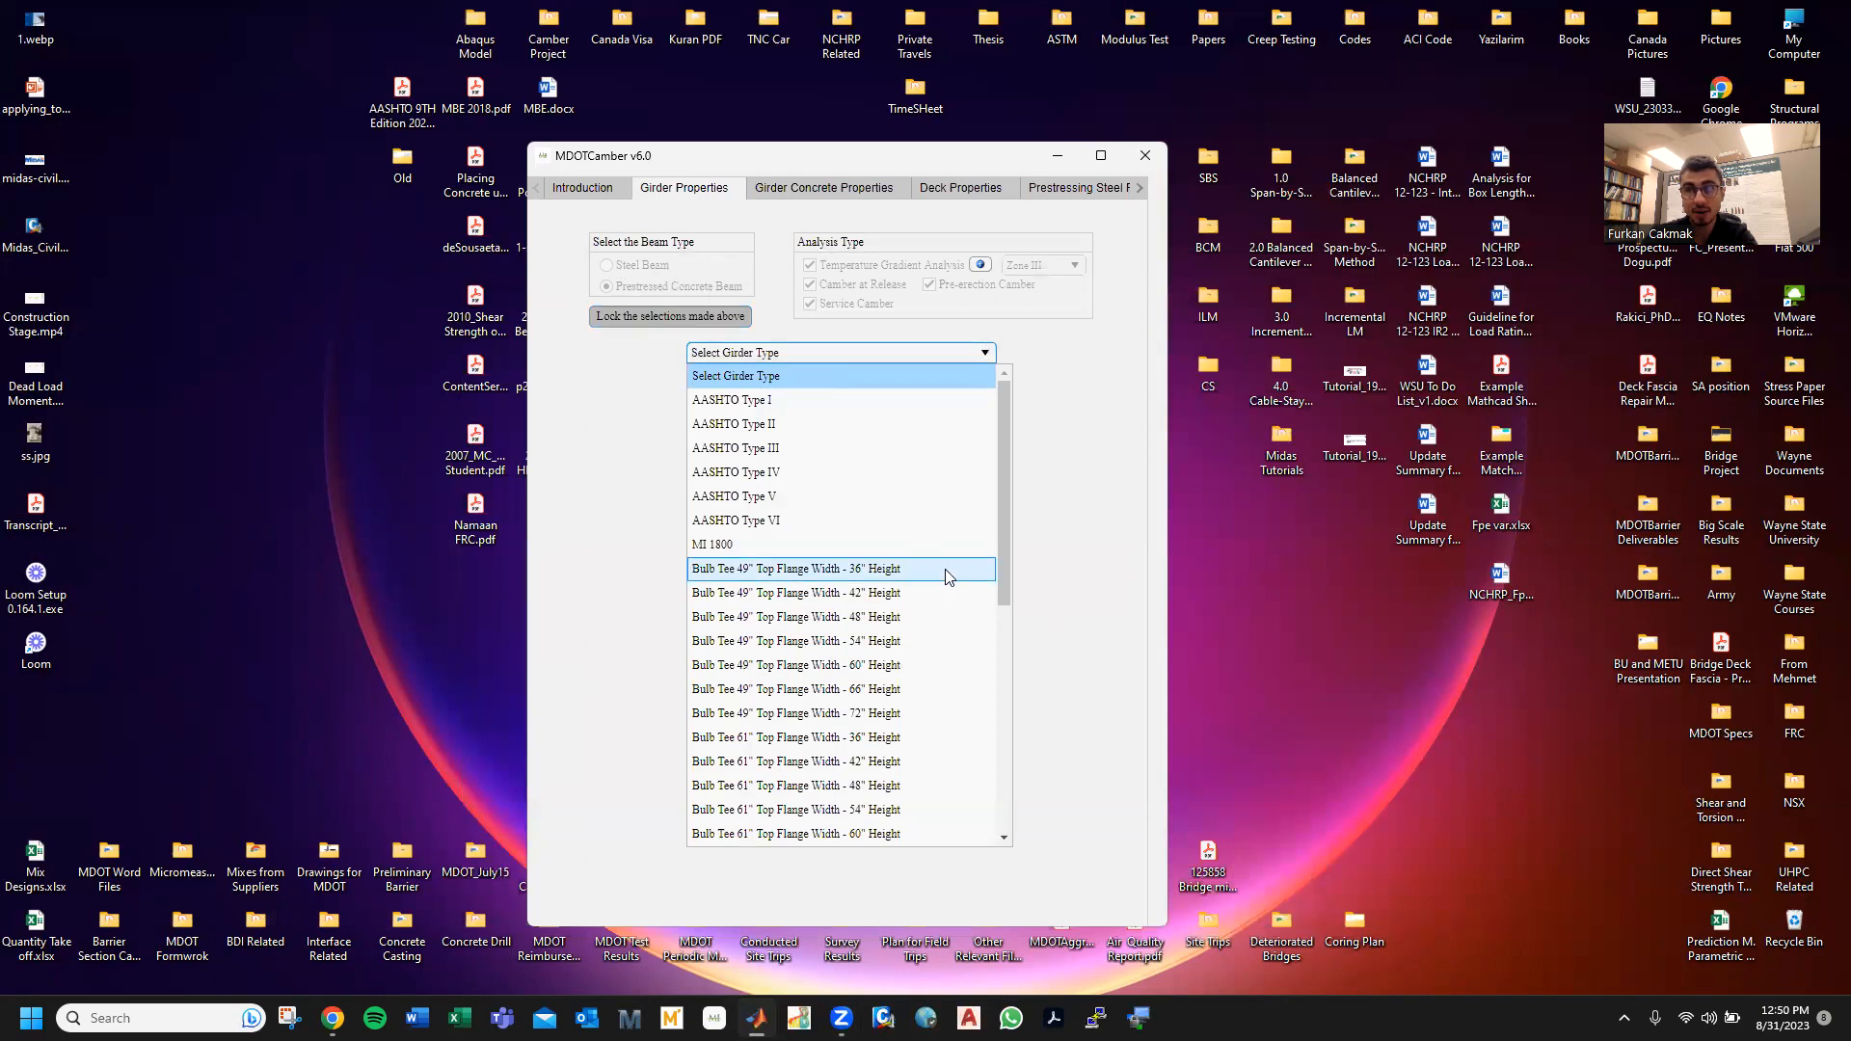
{"action": "scroll", "coordinate": [1003, 579], "scroll_direction": "down", "scroll_amount": 2}
{"action": "left_click", "coordinate": [861, 648]}
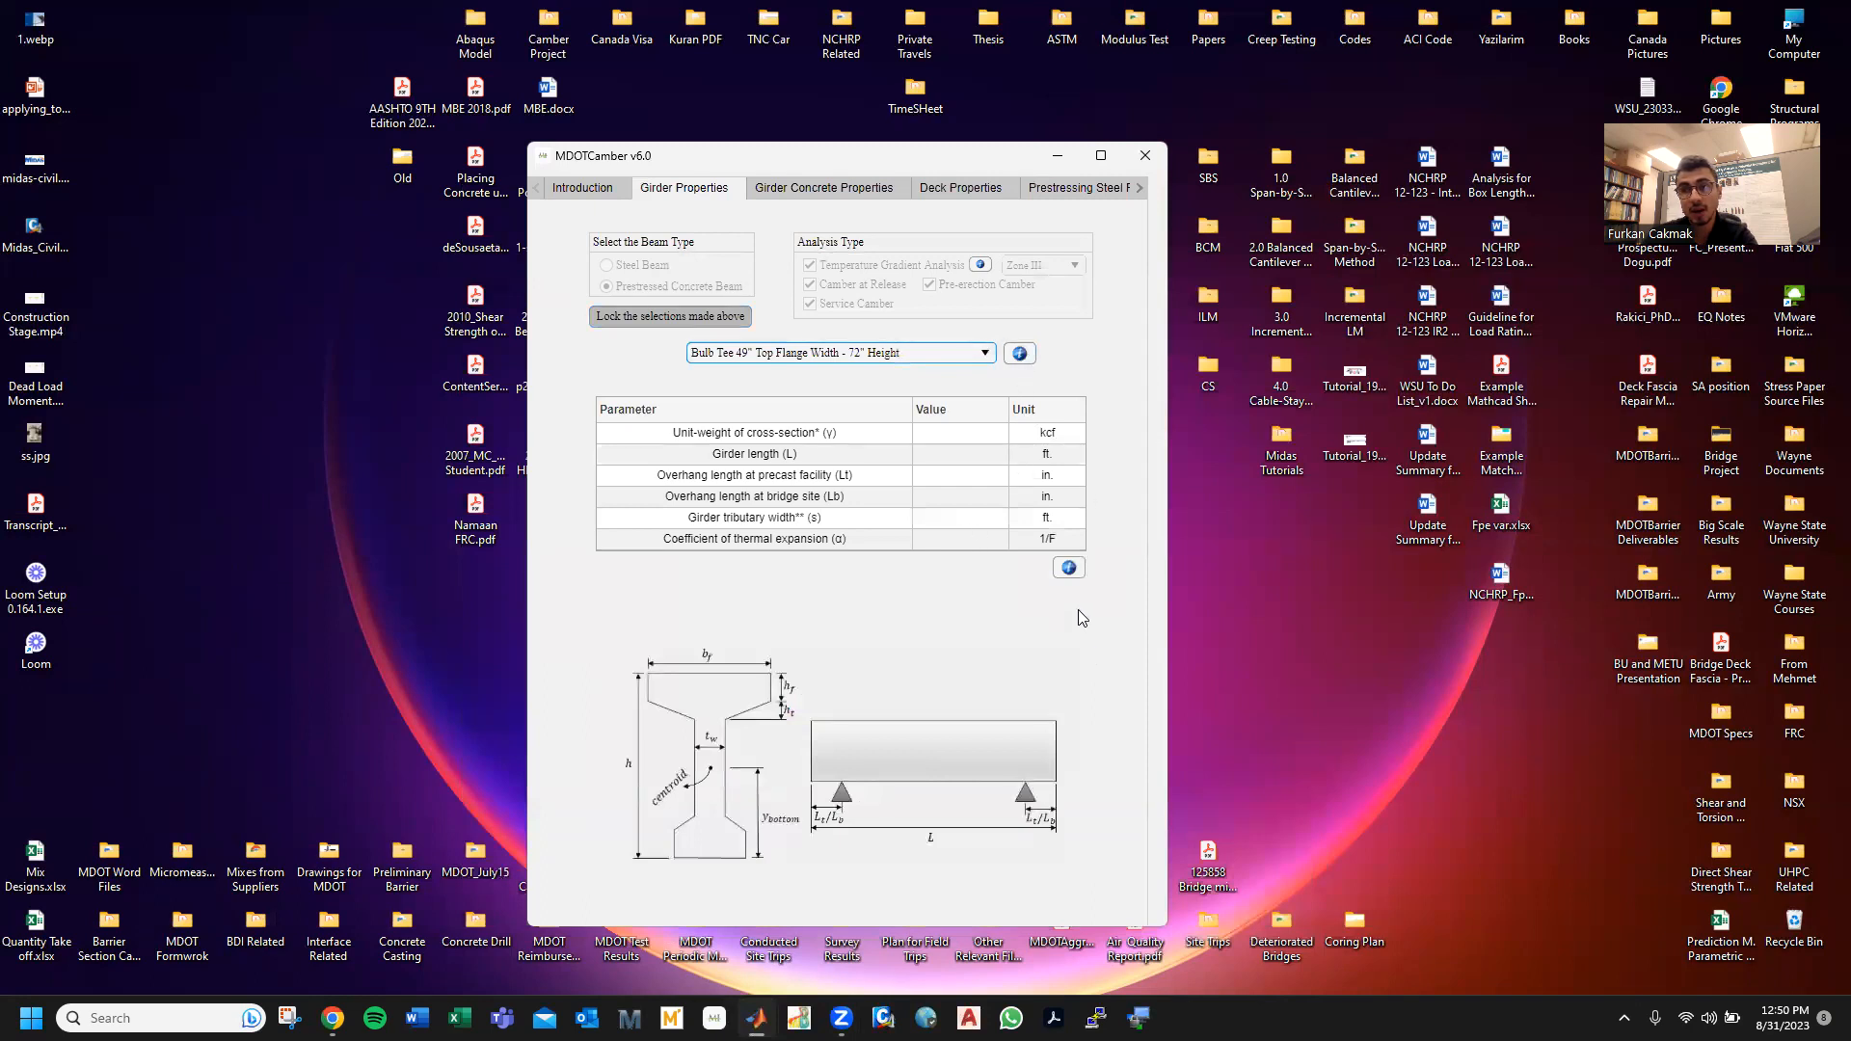
- Review the selected bulb tee's section properties and the notes on unit weight and girder tributary width
{"action": "left_click", "coordinate": [1019, 354]}
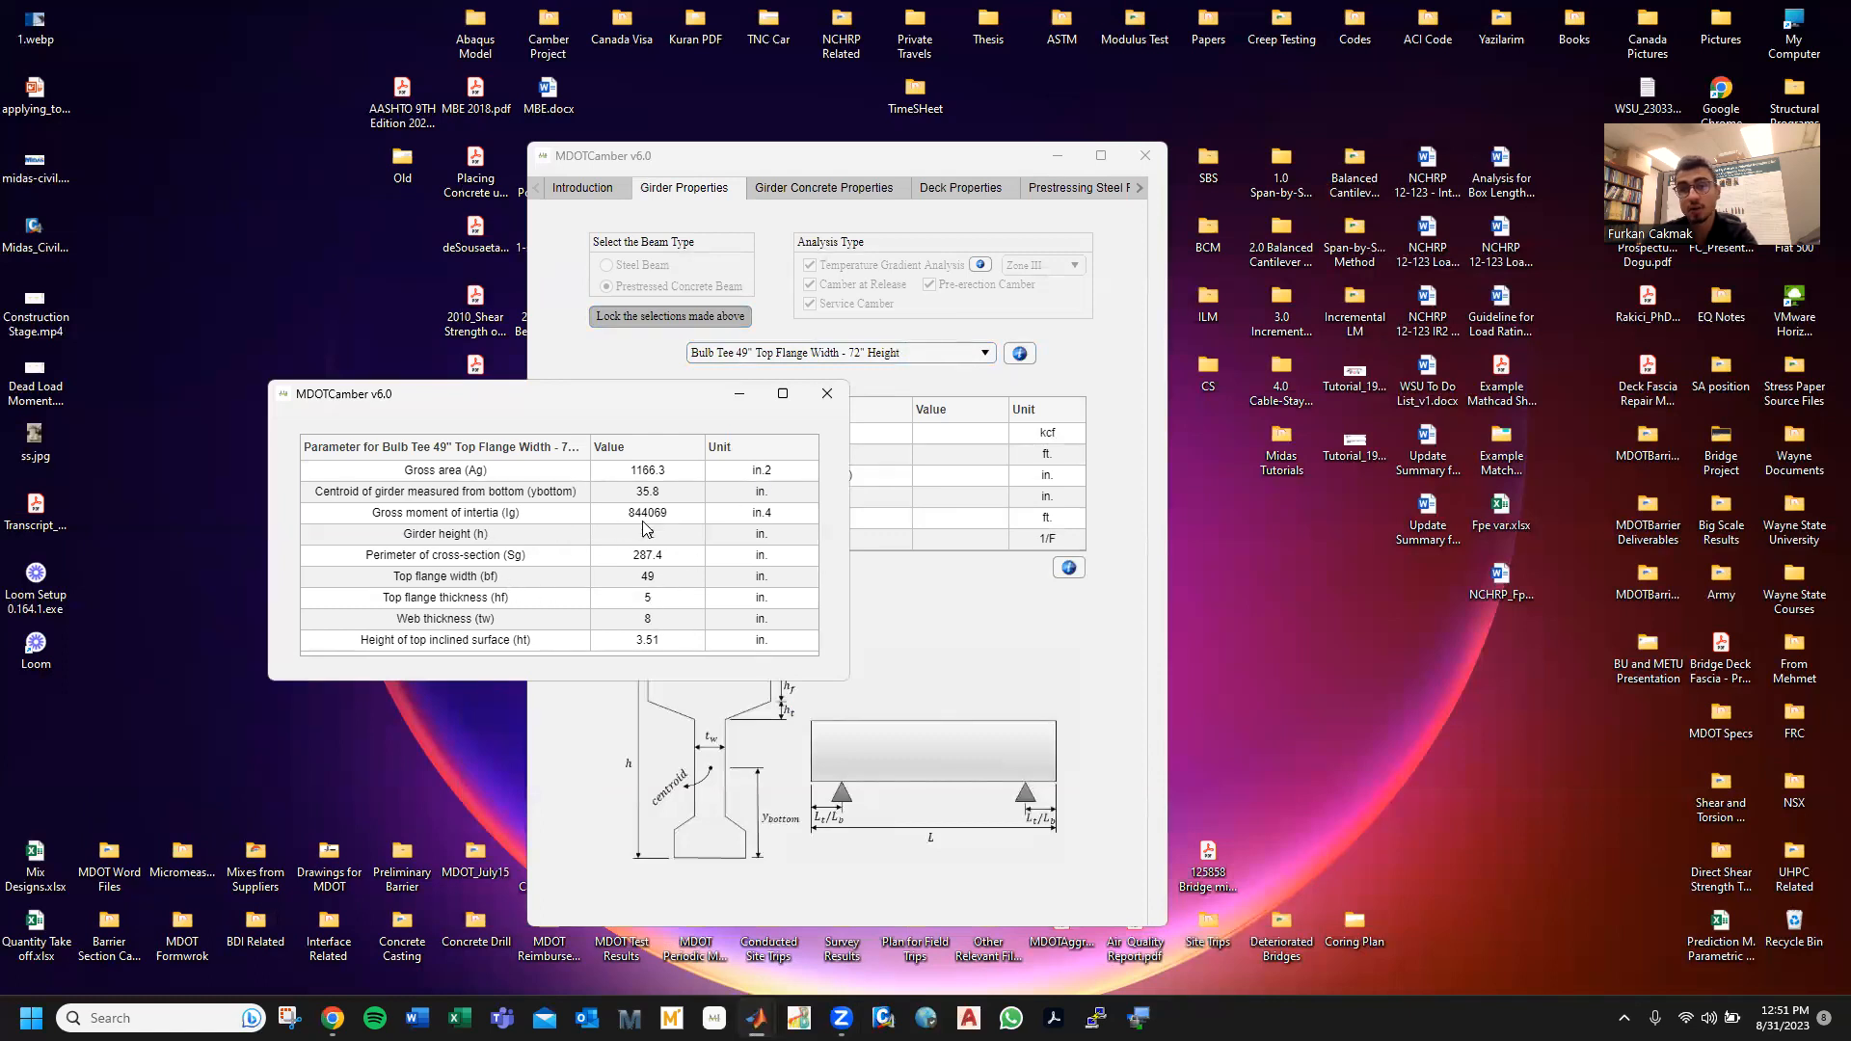
{"action": "left_click", "coordinate": [826, 393]}
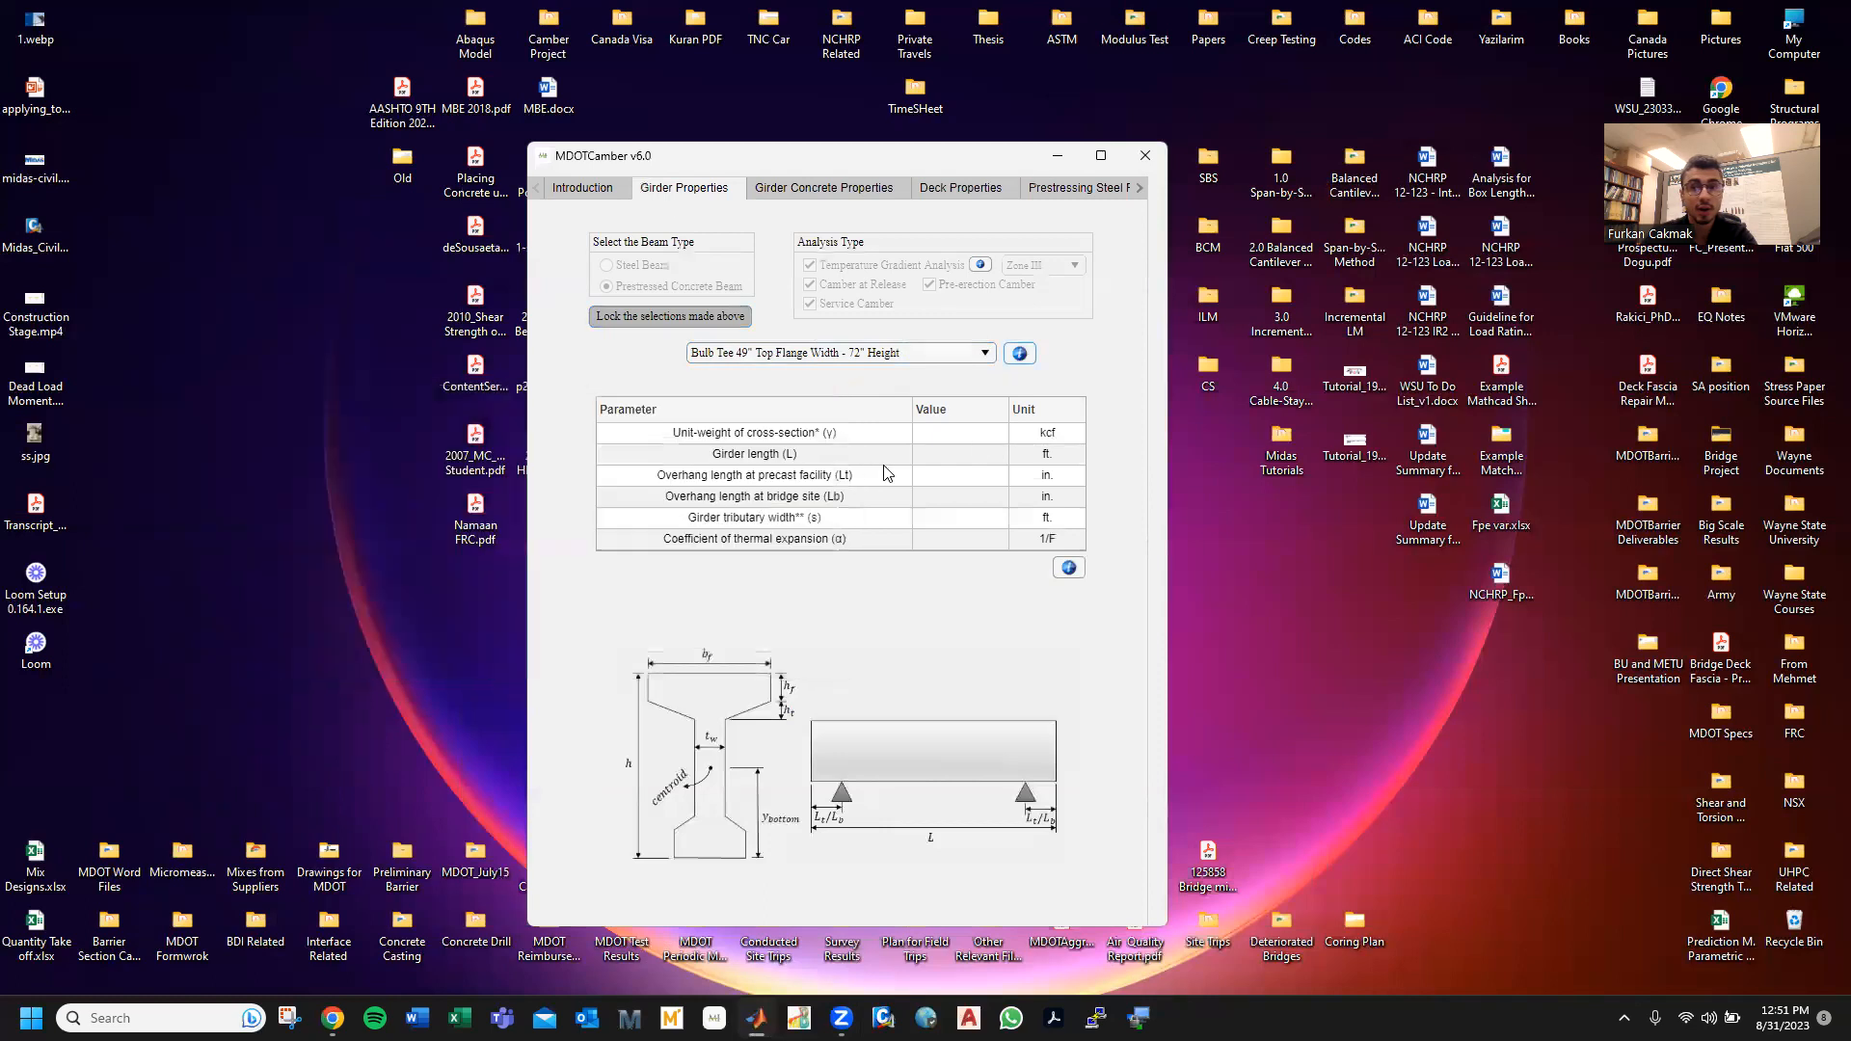
{"action": "left_click", "coordinate": [1067, 569]}
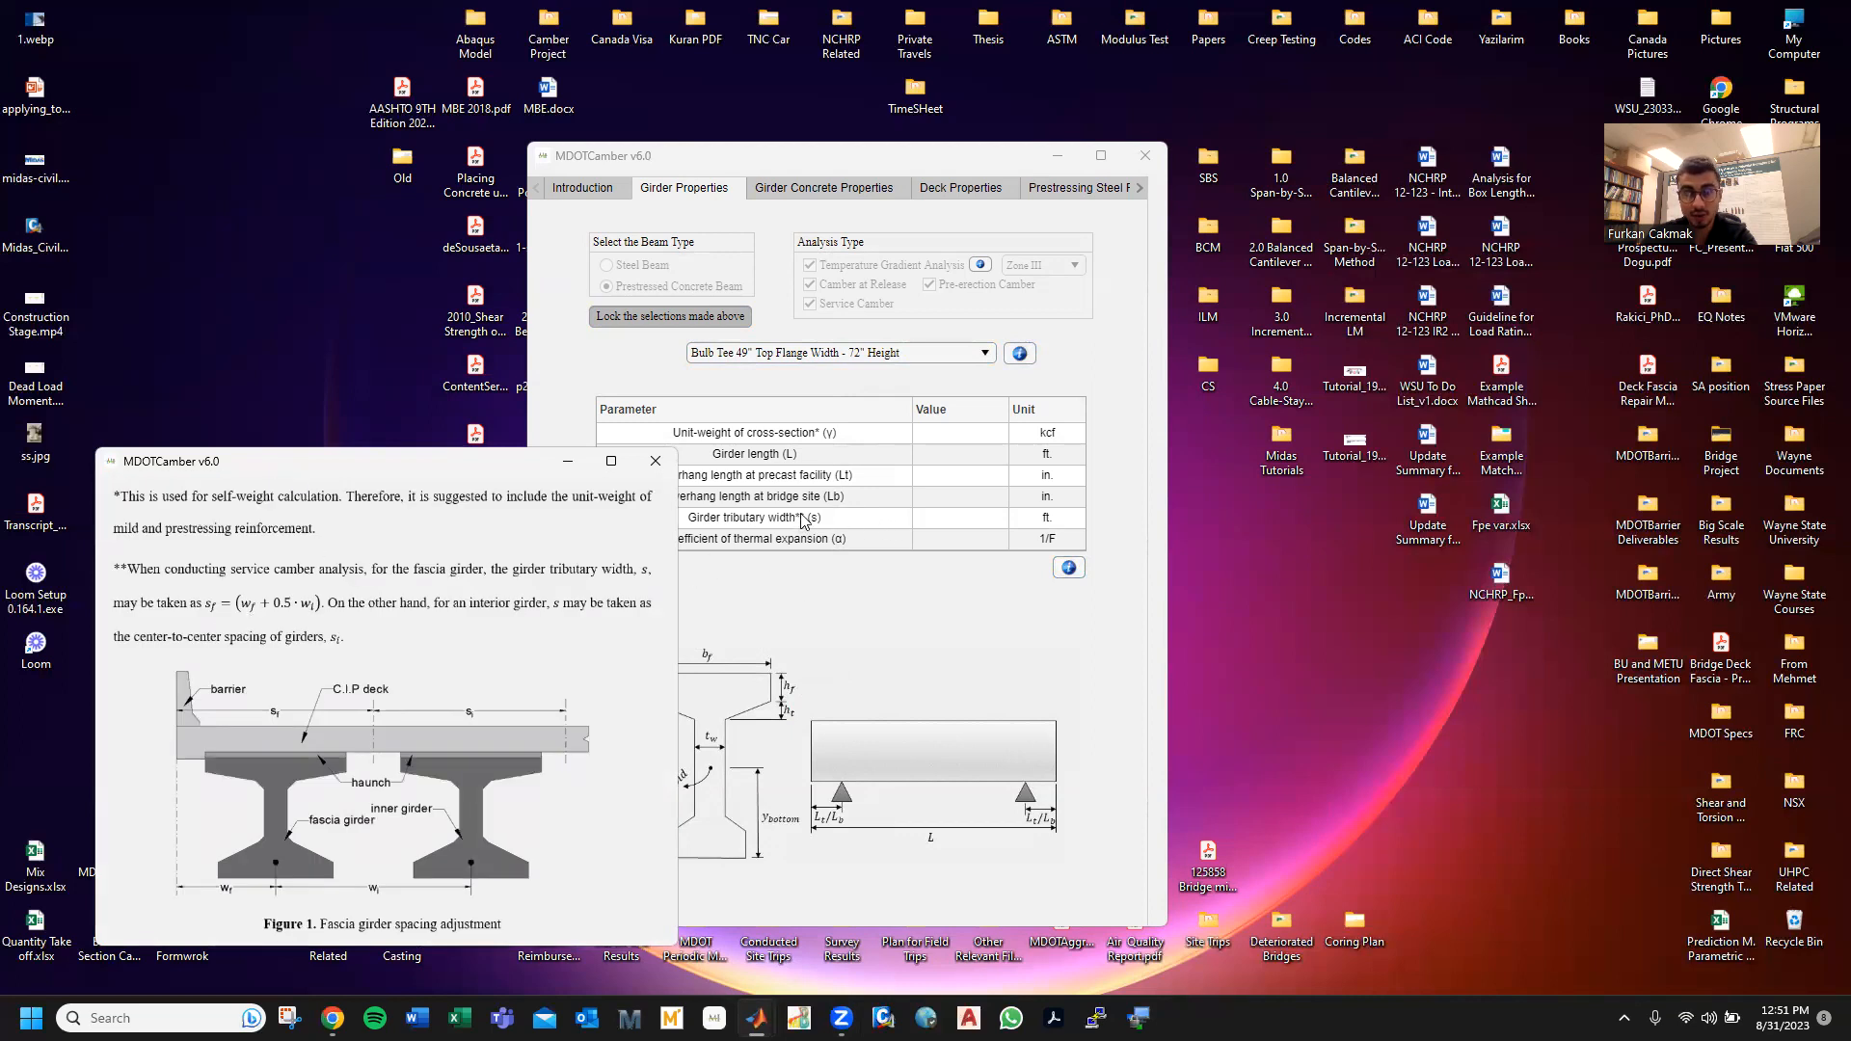
{"action": "left_click", "coordinate": [655, 461]}
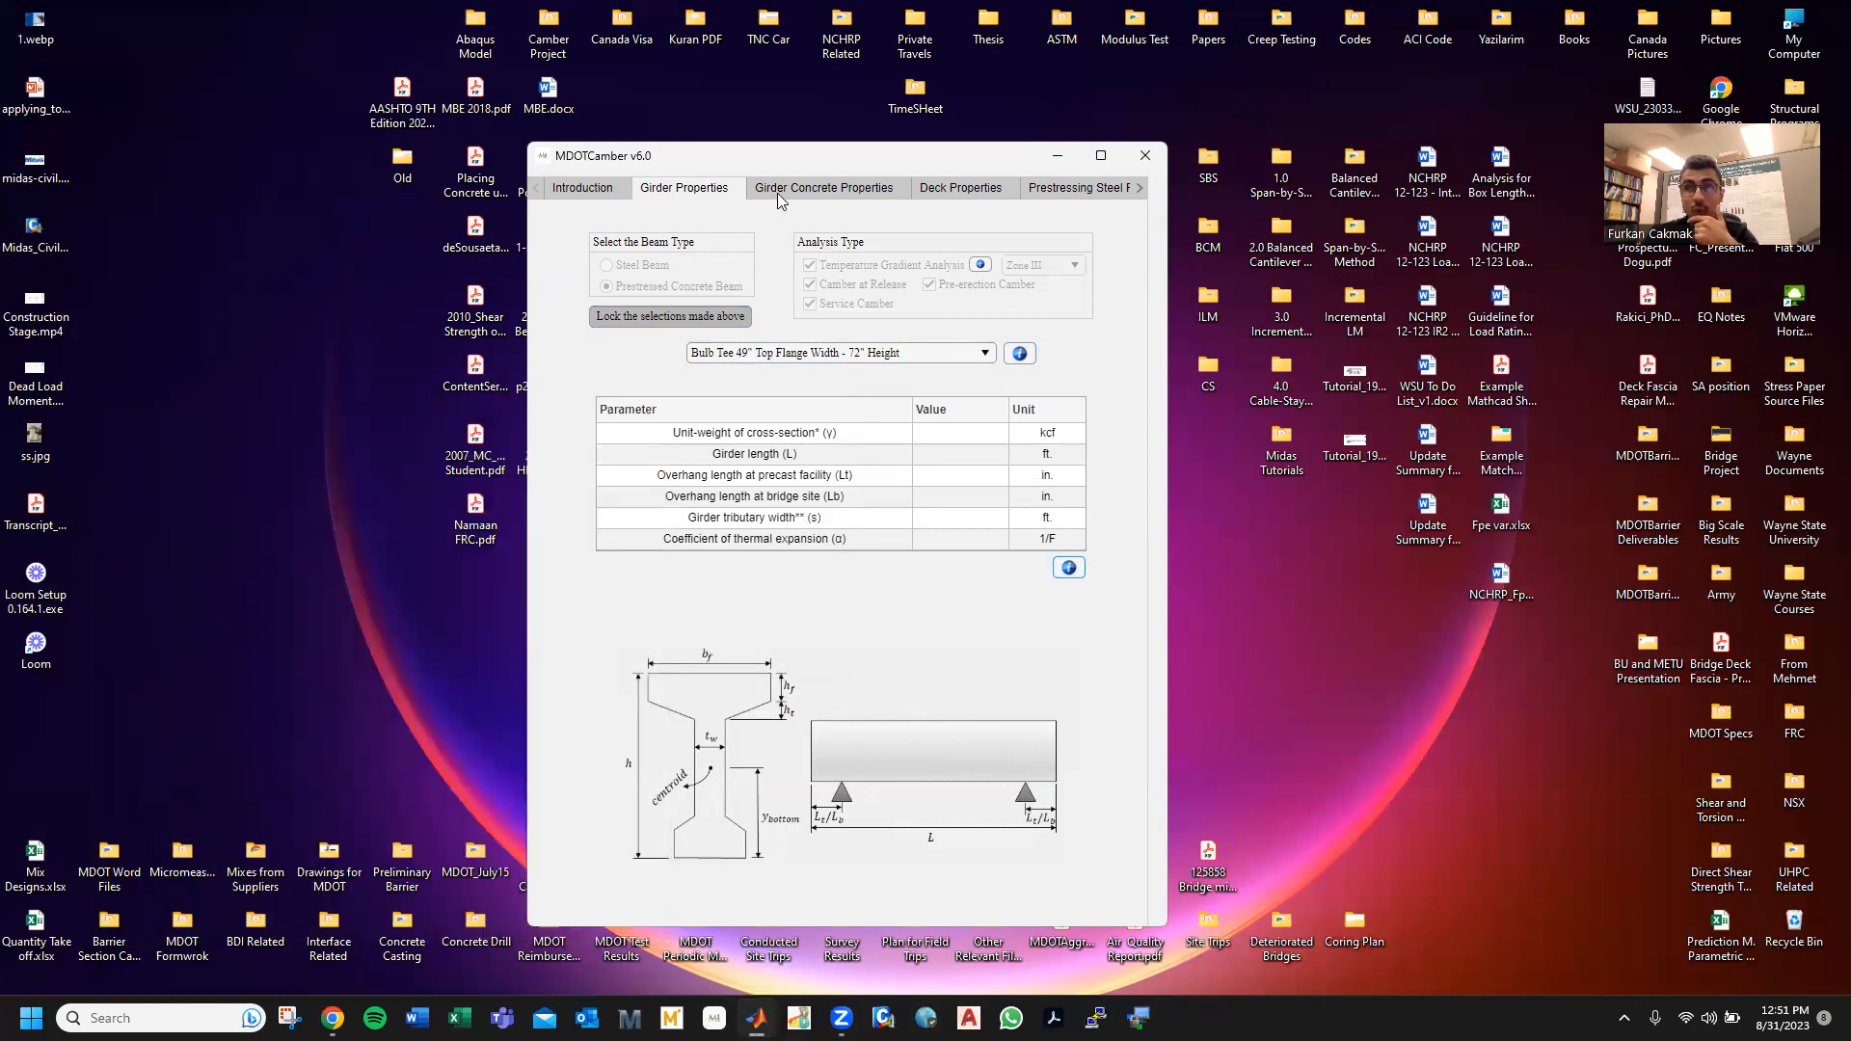
- In the girder concrete properties, set the variation of modulus of elasticity with time to ACI 209R-92 (Recommended)
{"action": "left_click", "coordinate": [777, 191]}
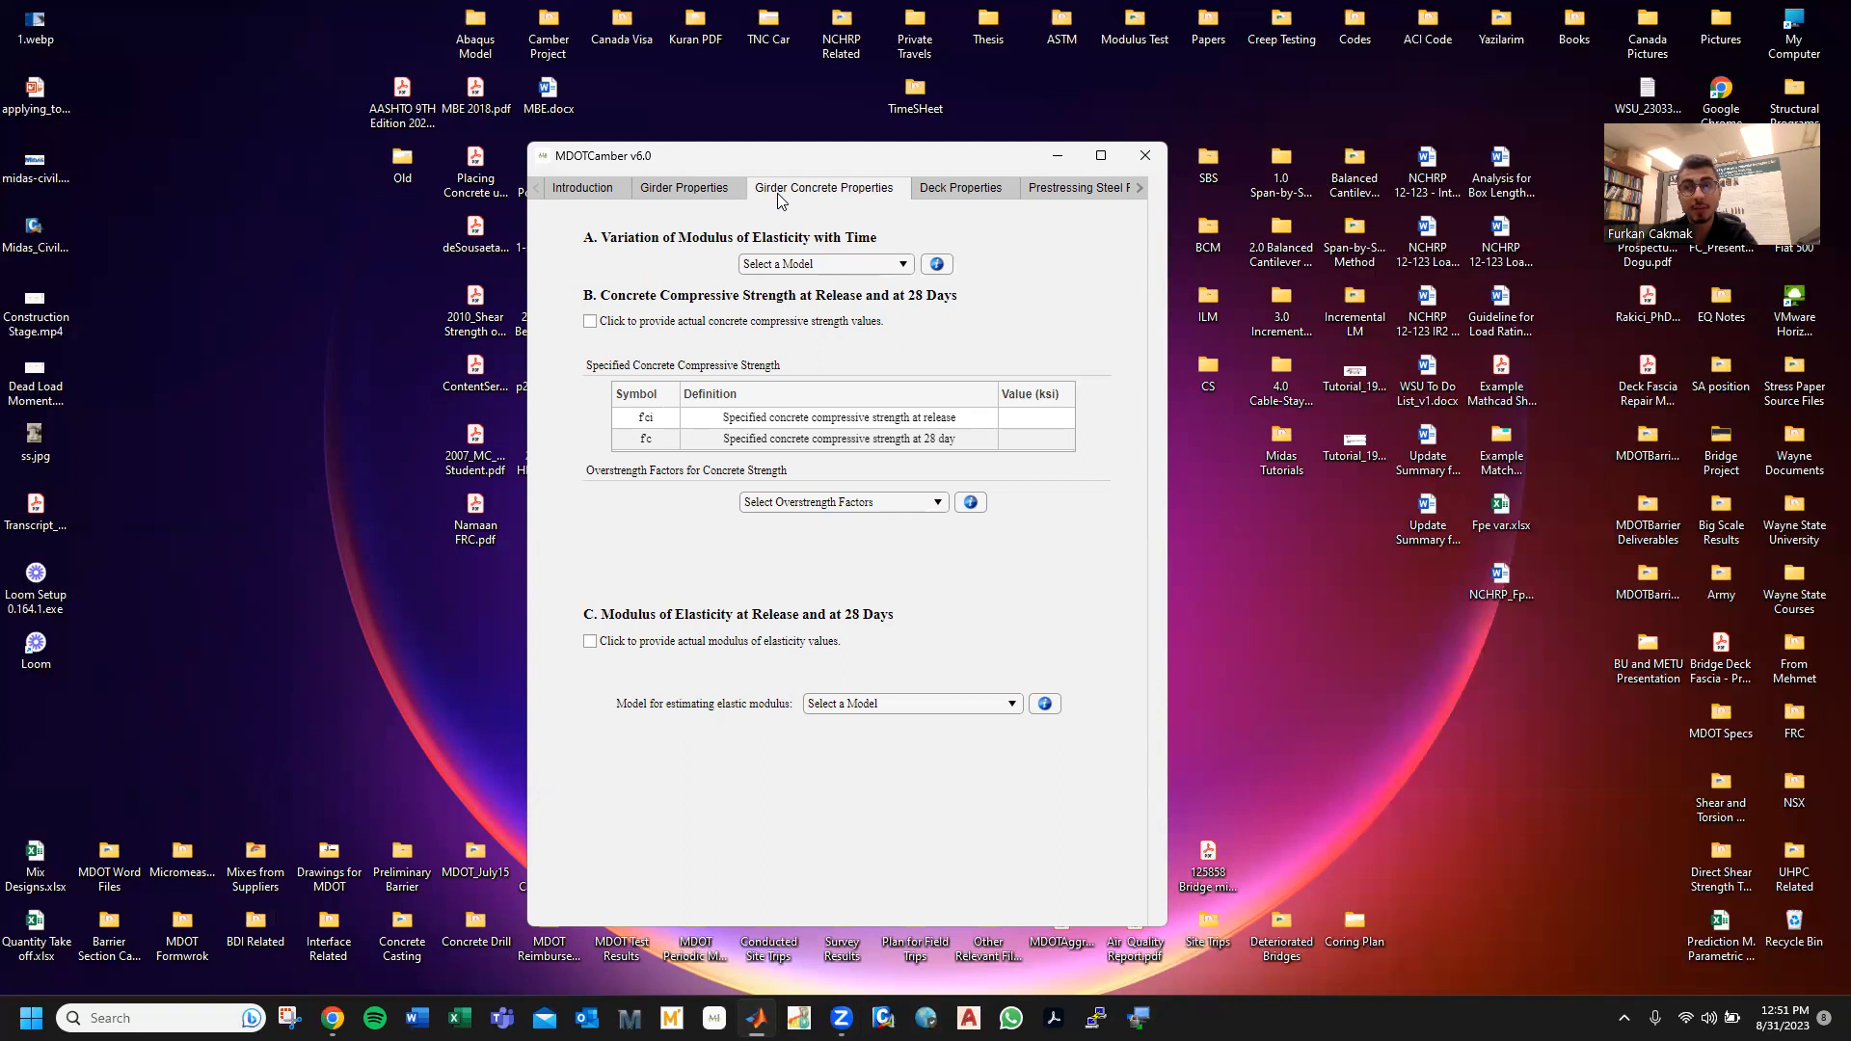
{"action": "left_click", "coordinate": [816, 264]}
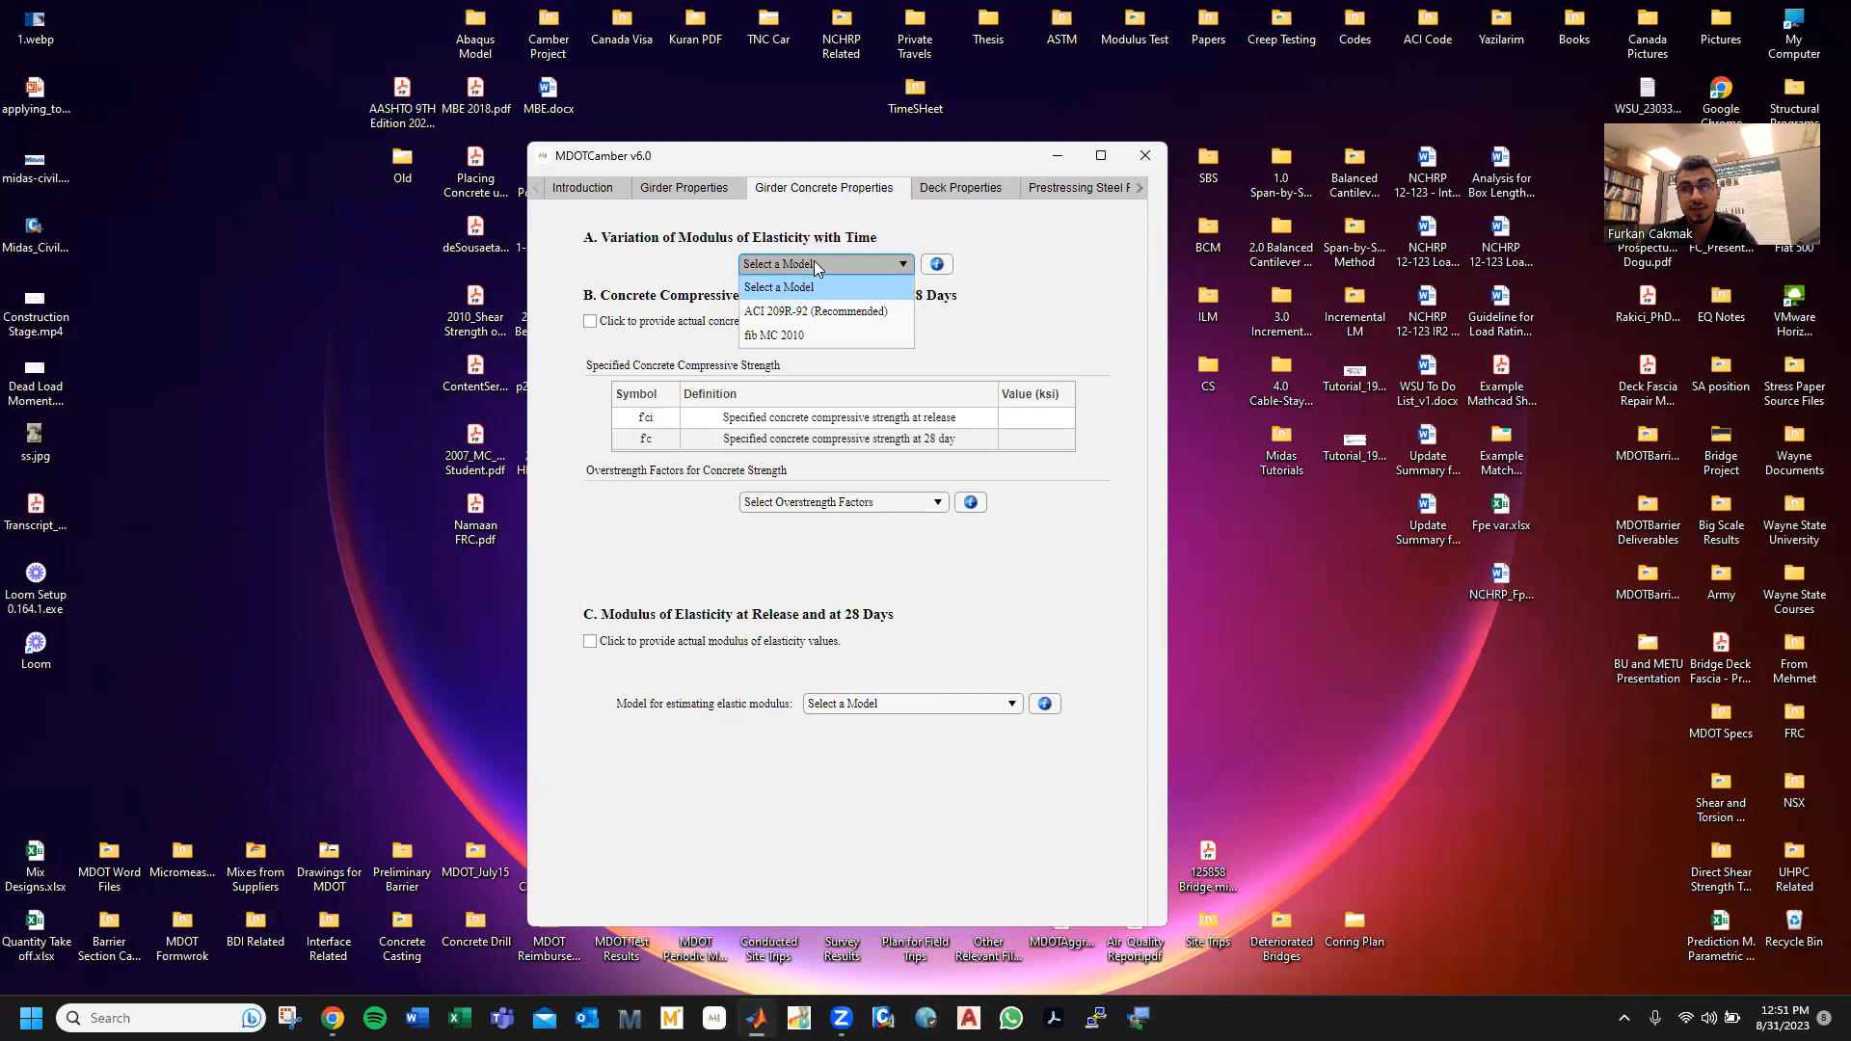
{"action": "left_click", "coordinate": [820, 311]}
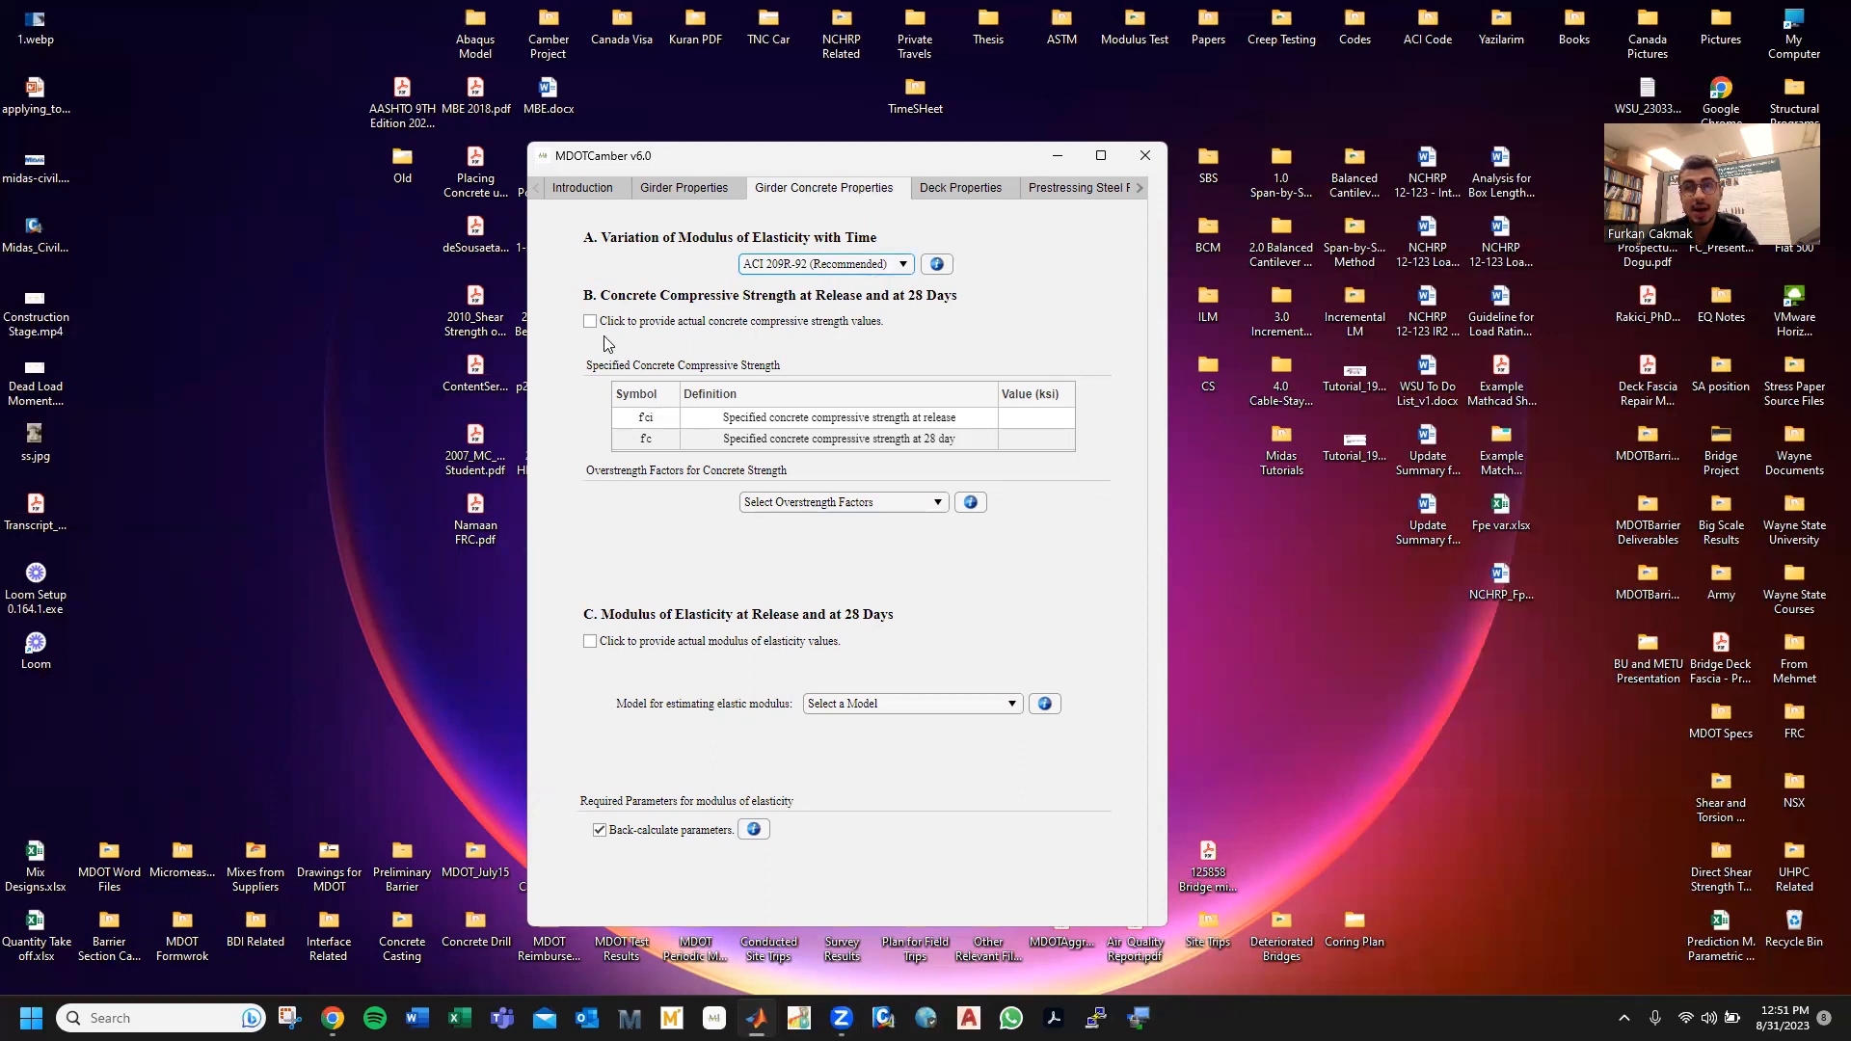
- Set the specified concrete compressive strength to 7 ksi at release and 8 ksi at 28 days
{"action": "left_click", "coordinate": [1032, 420]}
{"action": "type", "text": "7"}
{"action": "left_click", "coordinate": [1038, 440]}
{"action": "type", "text": "8"}
{"action": "key", "text": "Return"}
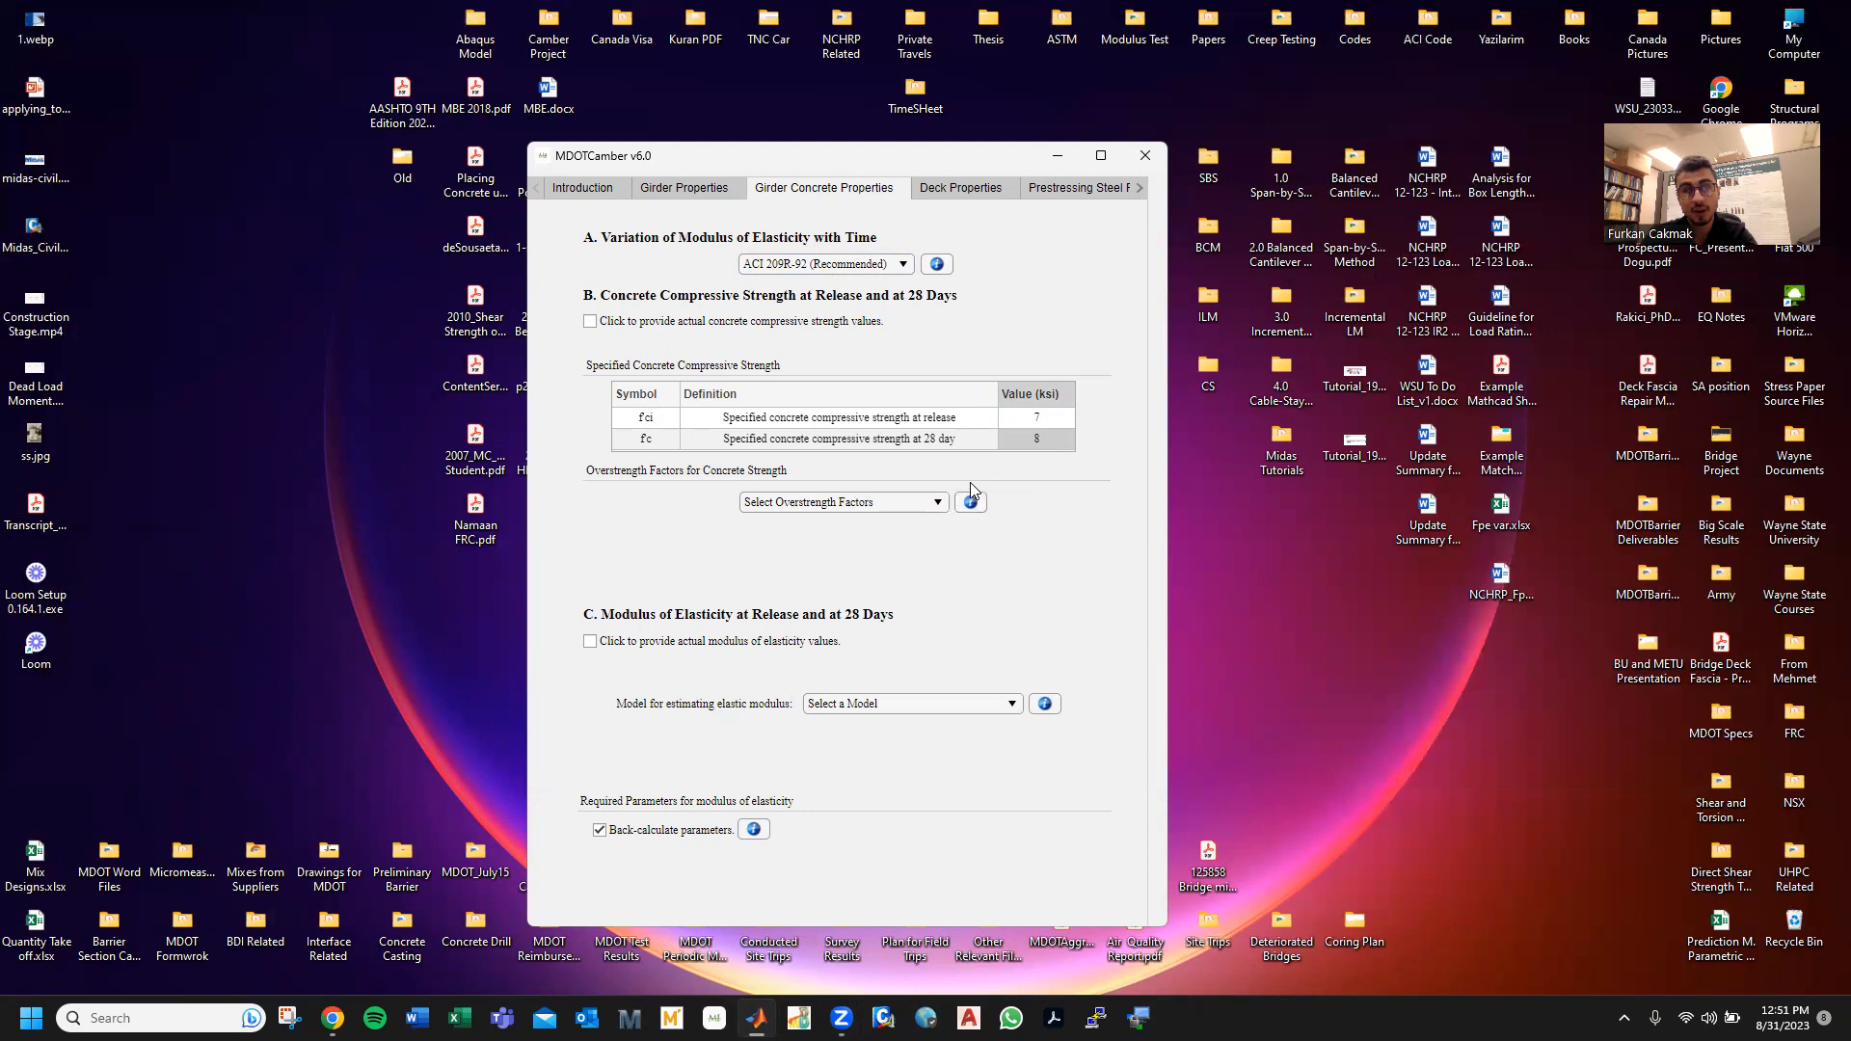
- Set the concrete overstrength factors to Define by yourself, leaving the factor values blank
{"action": "left_click", "coordinate": [902, 502]}
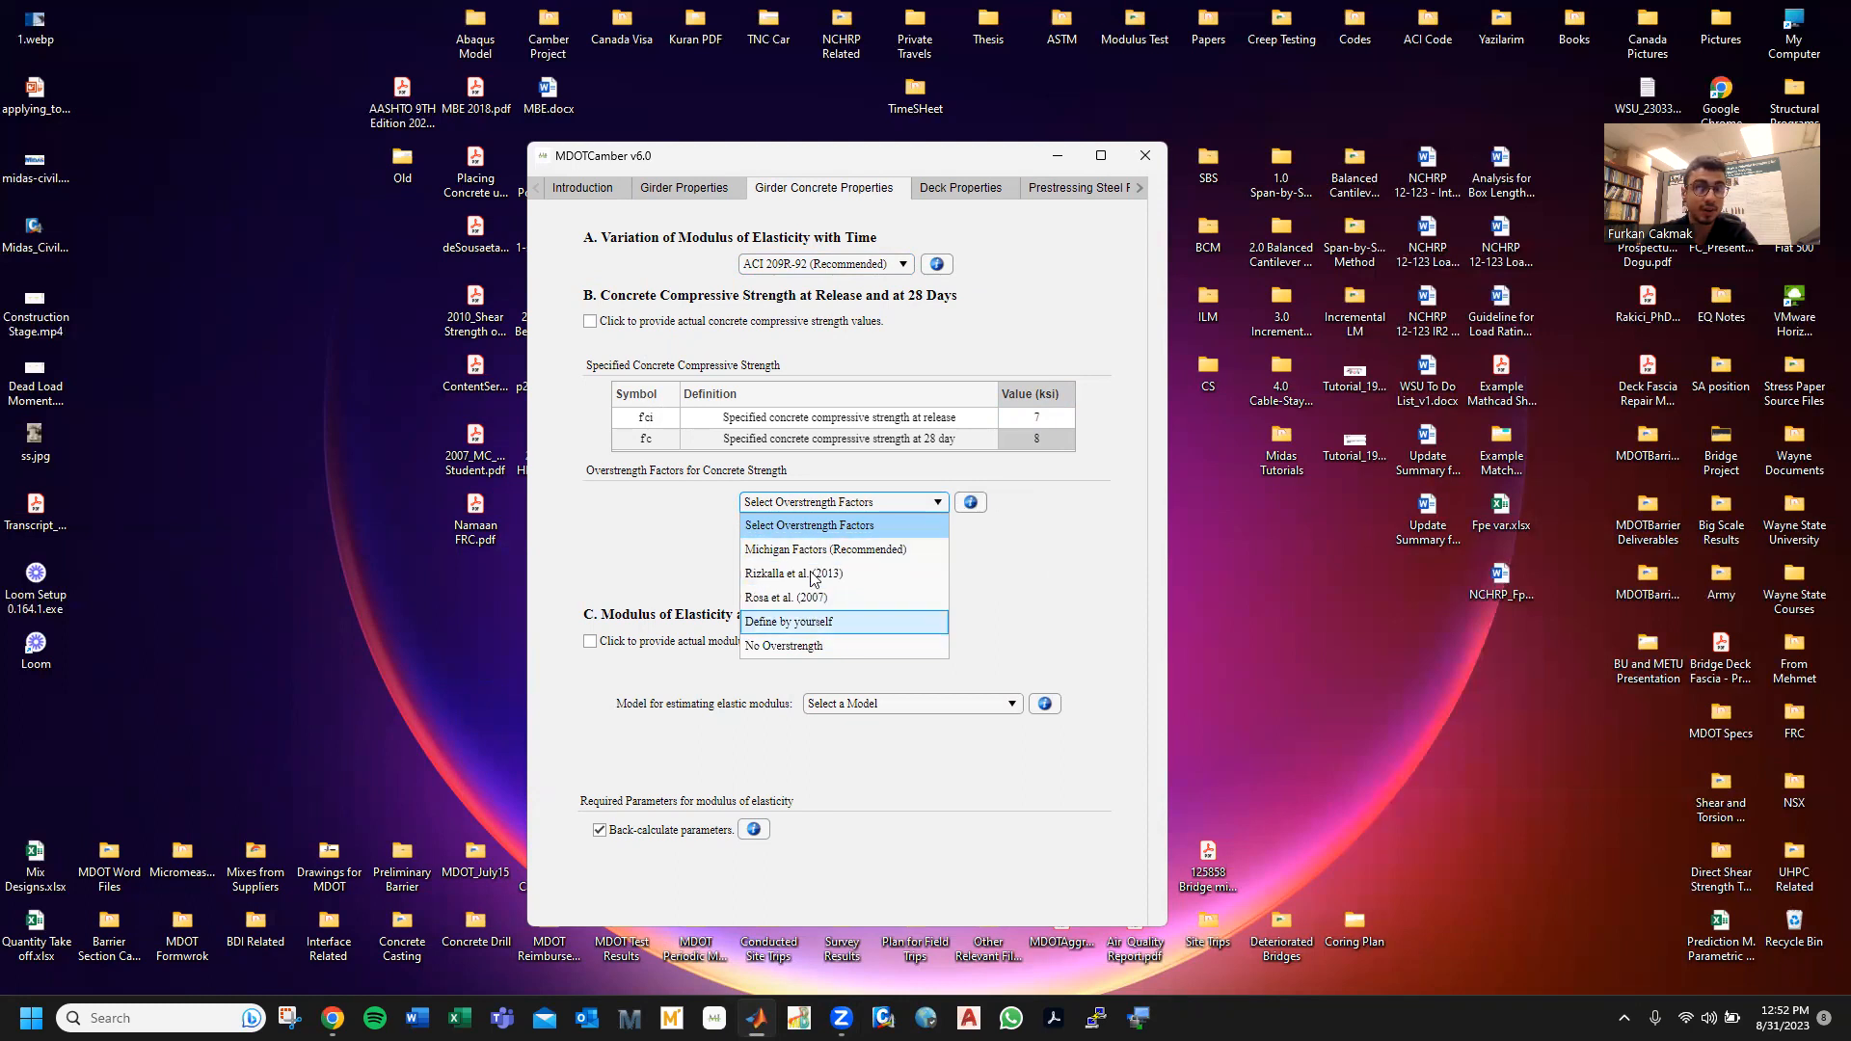
{"action": "left_click", "coordinate": [822, 623]}
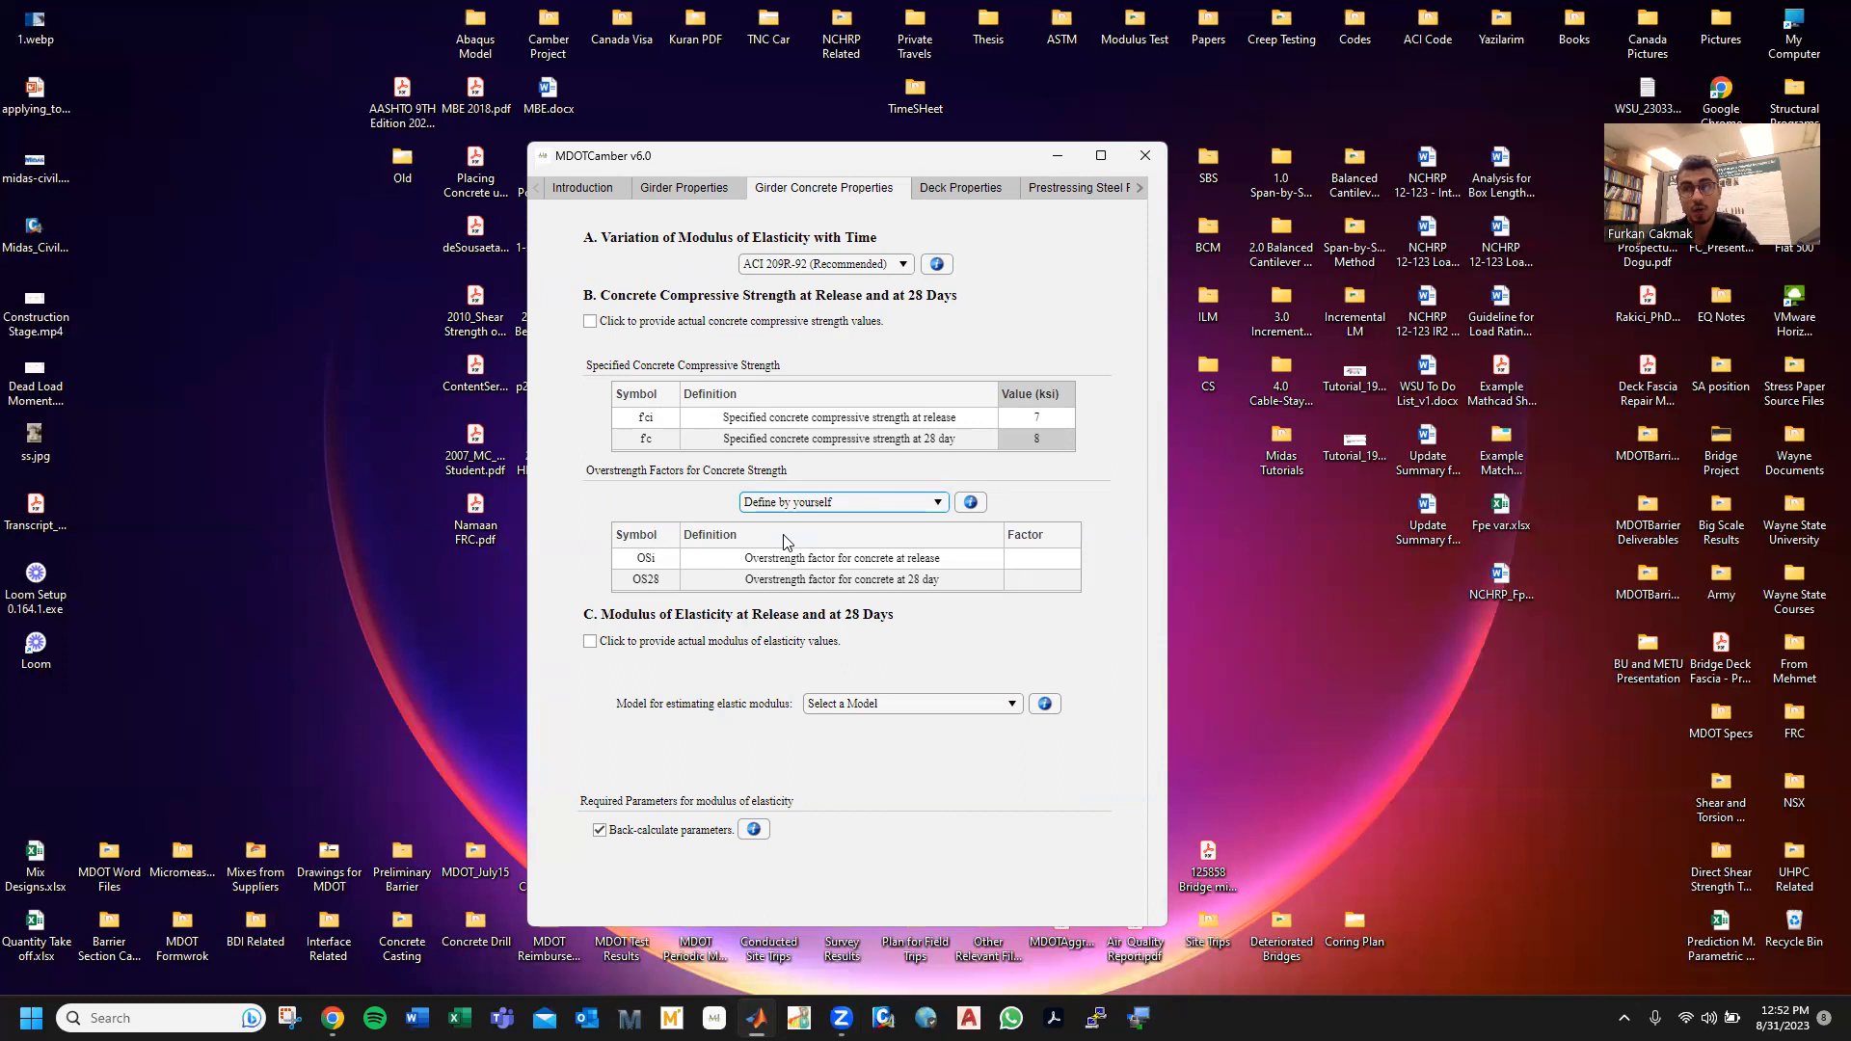
{"action": "left_click", "coordinate": [1019, 558]}
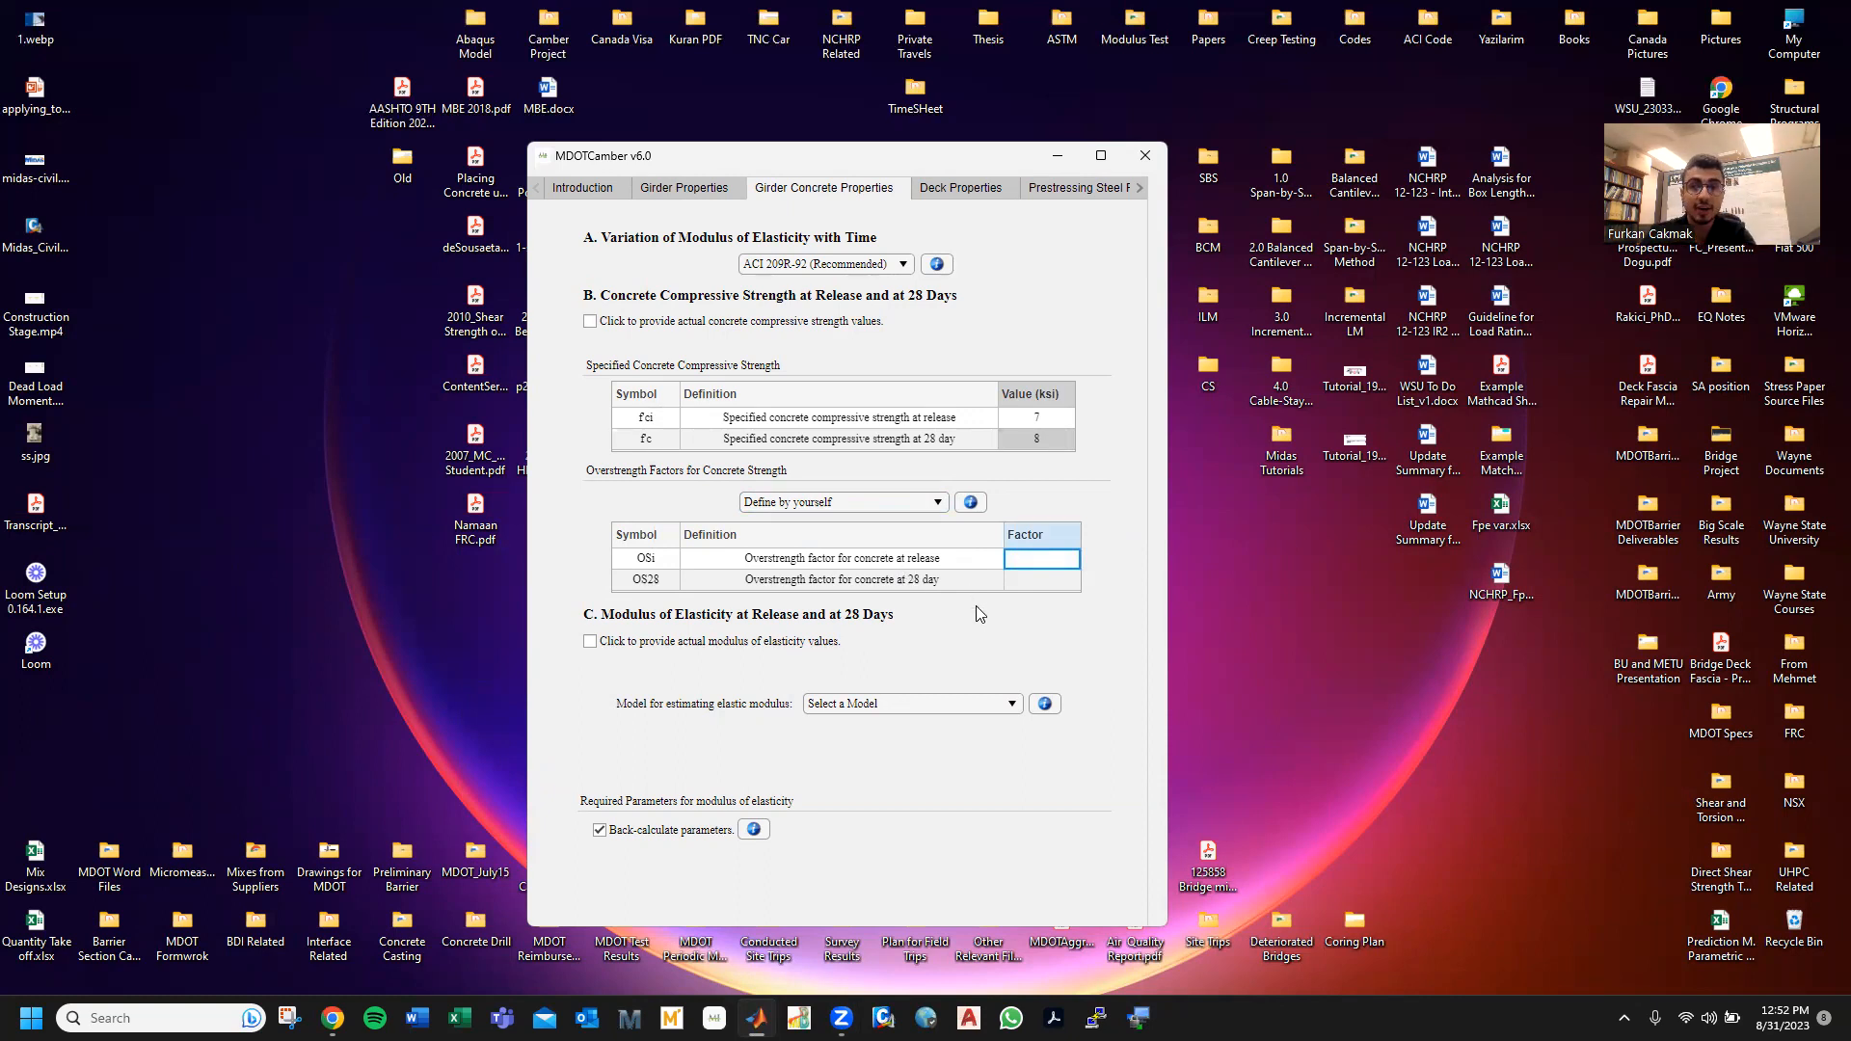
{"action": "left_click", "coordinate": [973, 633]}
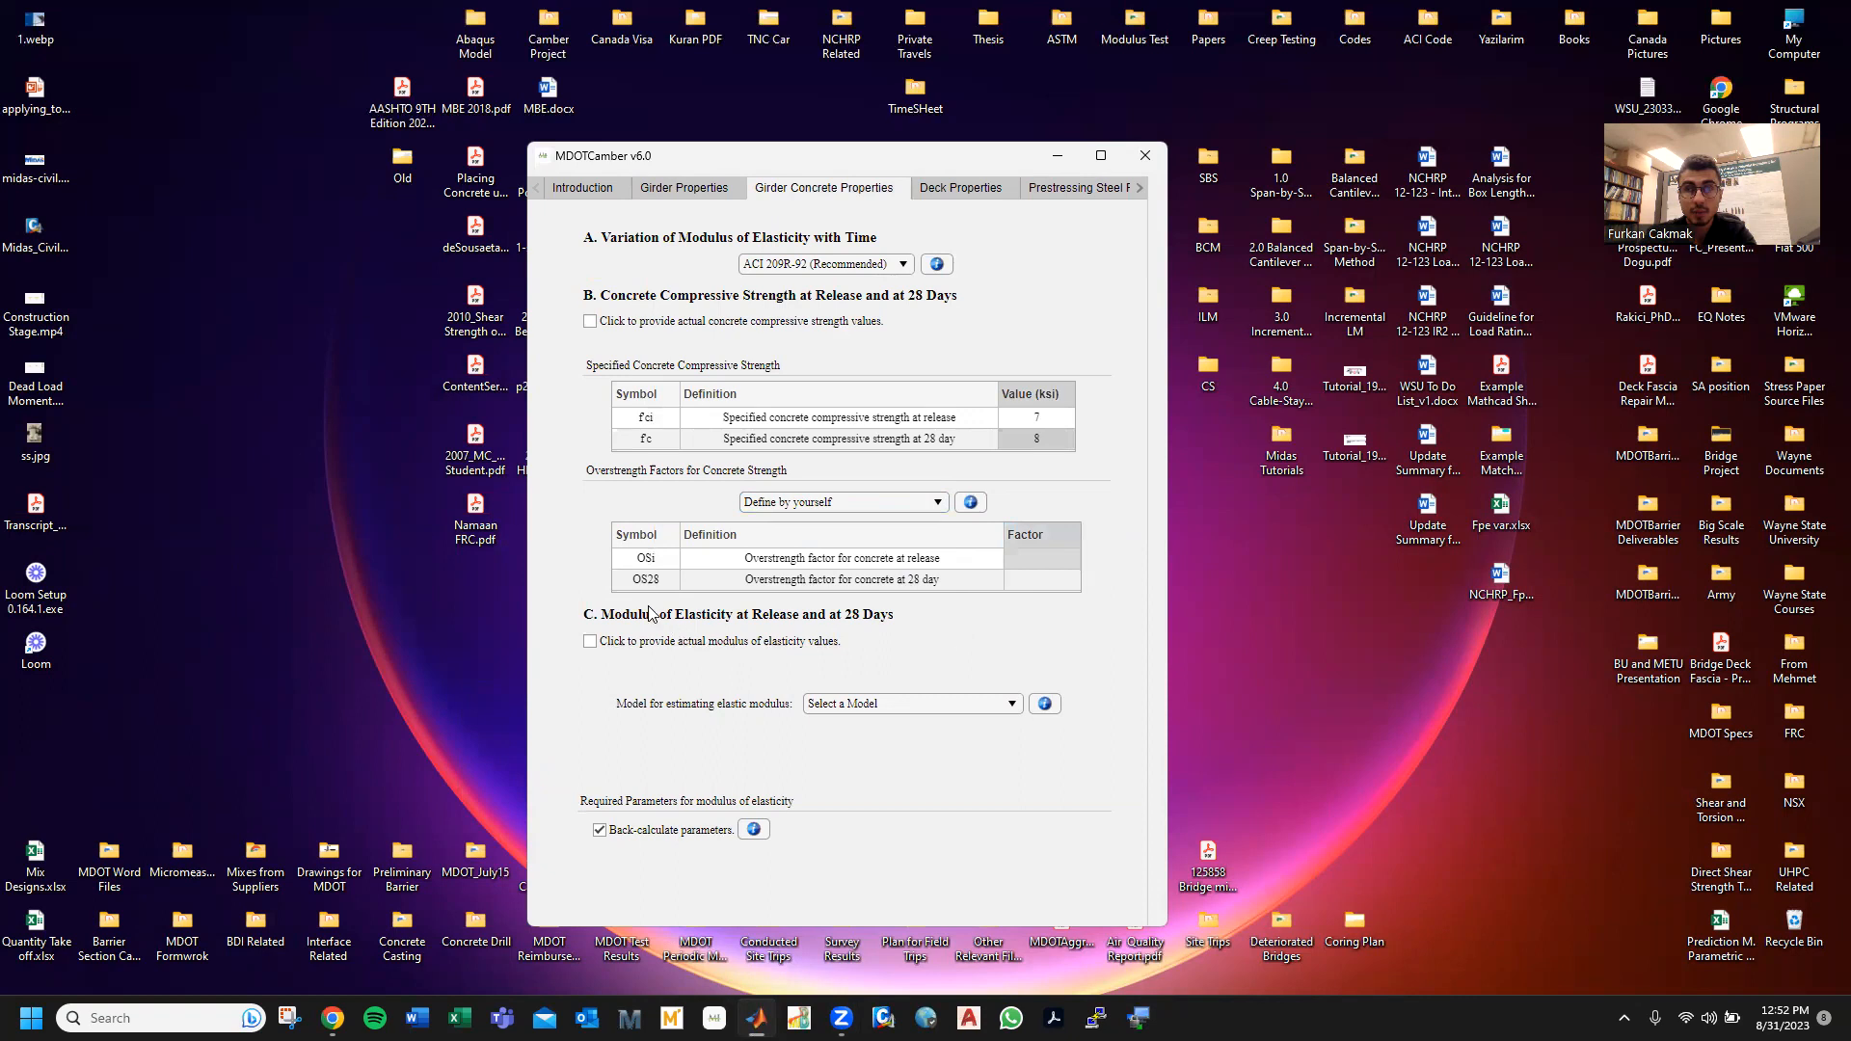
- Use AASHTO LRFD 2020 (Recommended) for estimating the elastic modulus, and review the reference equations for the available models
{"action": "left_click", "coordinate": [856, 706]}
{"action": "left_click", "coordinate": [889, 752]}
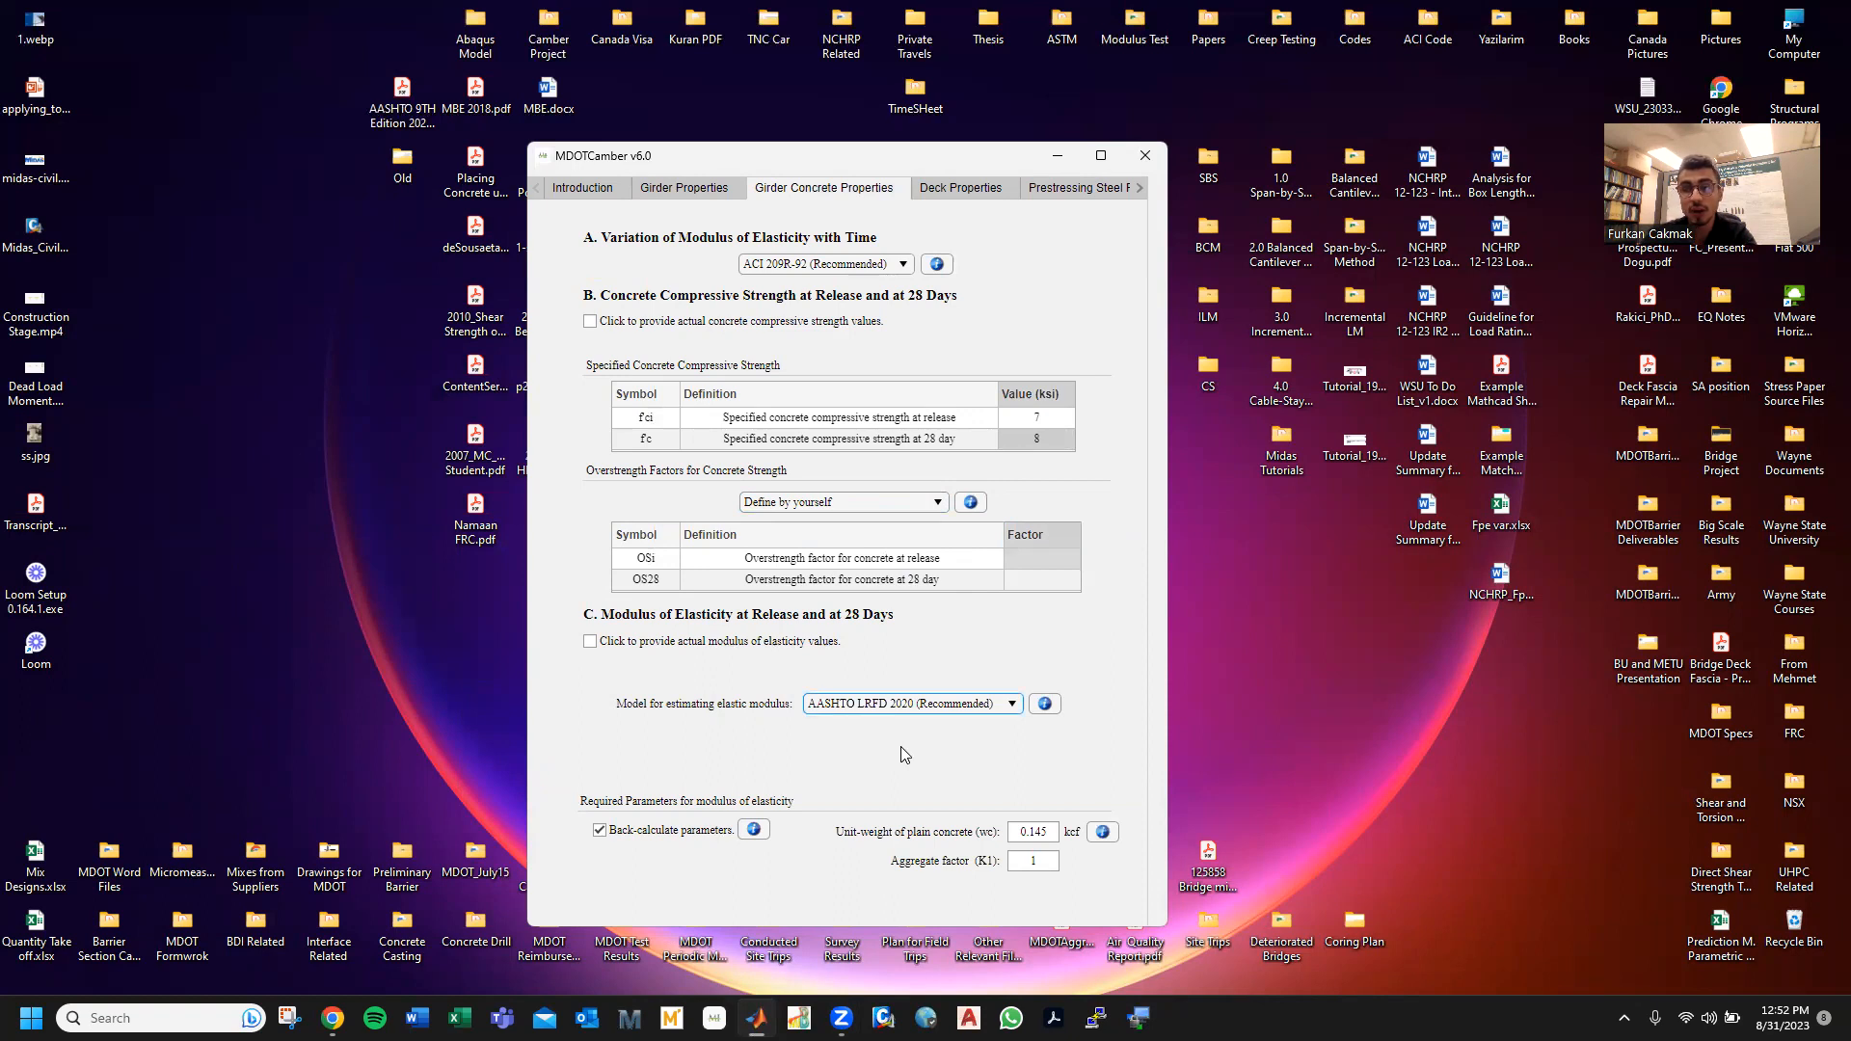
{"action": "left_click", "coordinate": [1042, 705]}
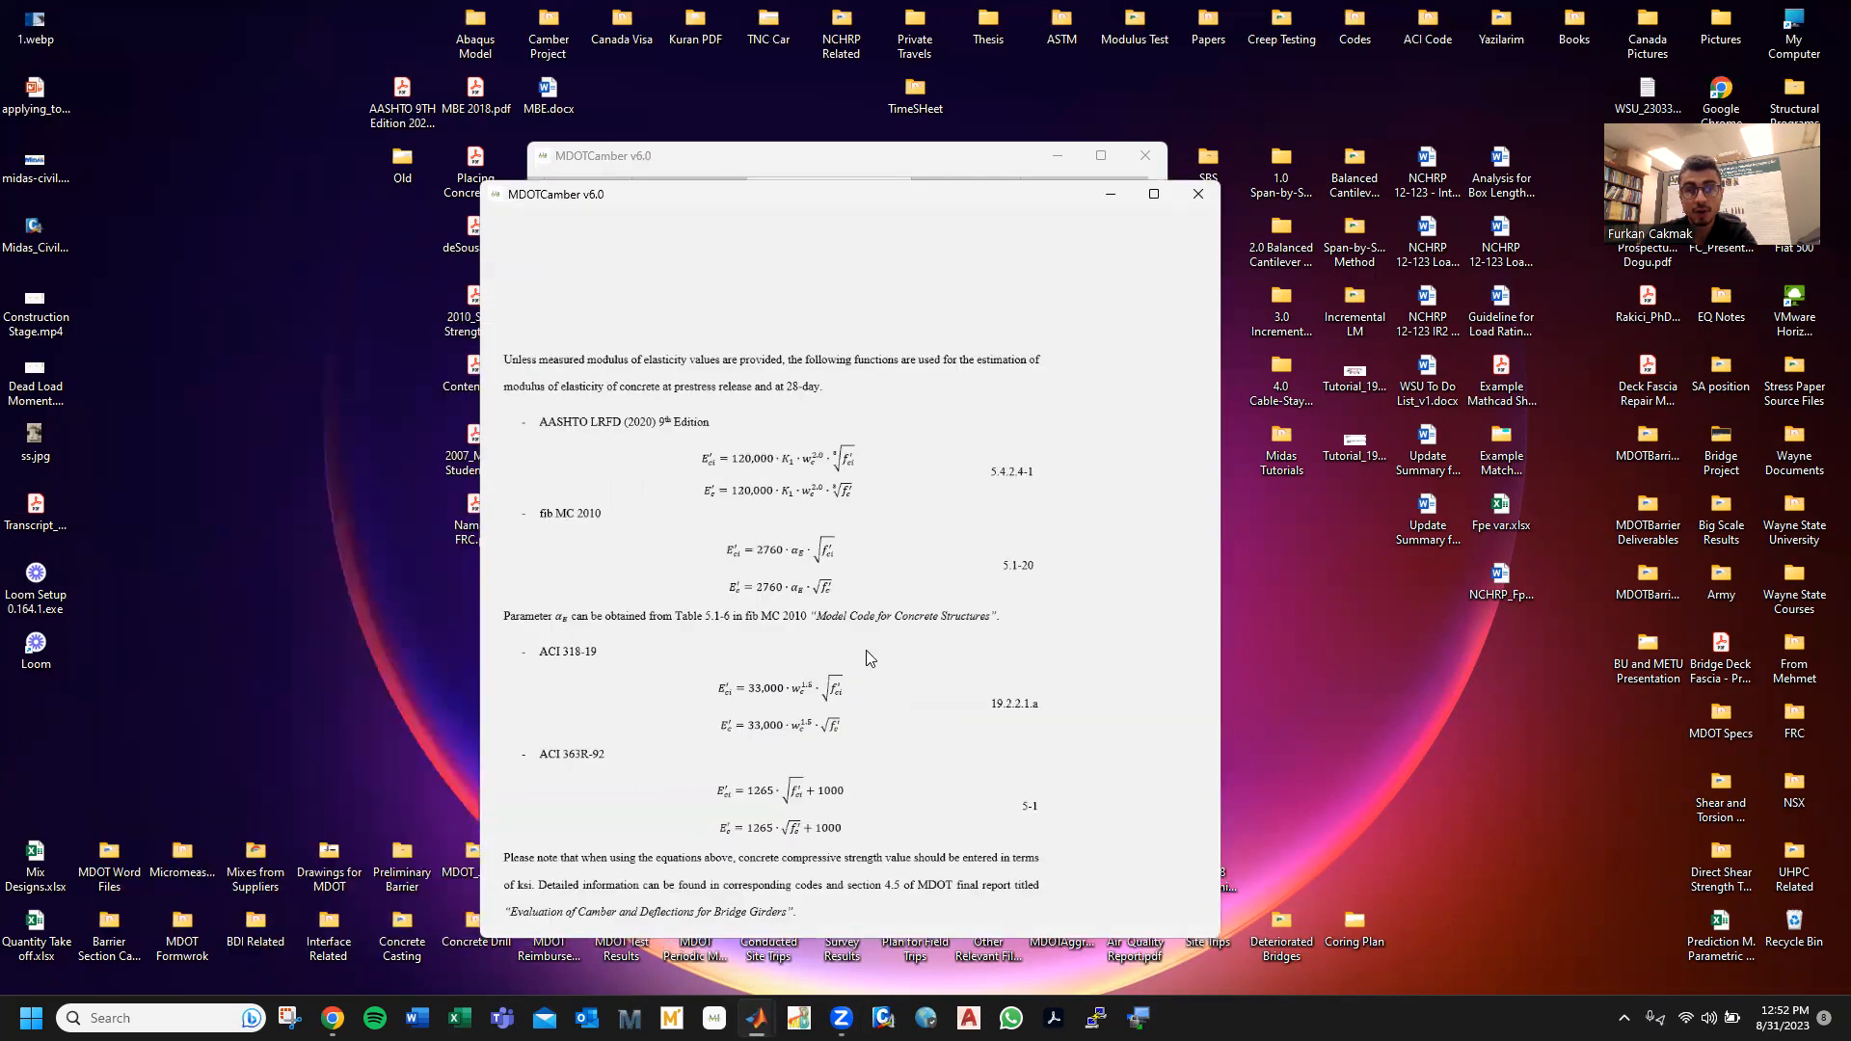
{"action": "left_click", "coordinate": [1199, 194]}
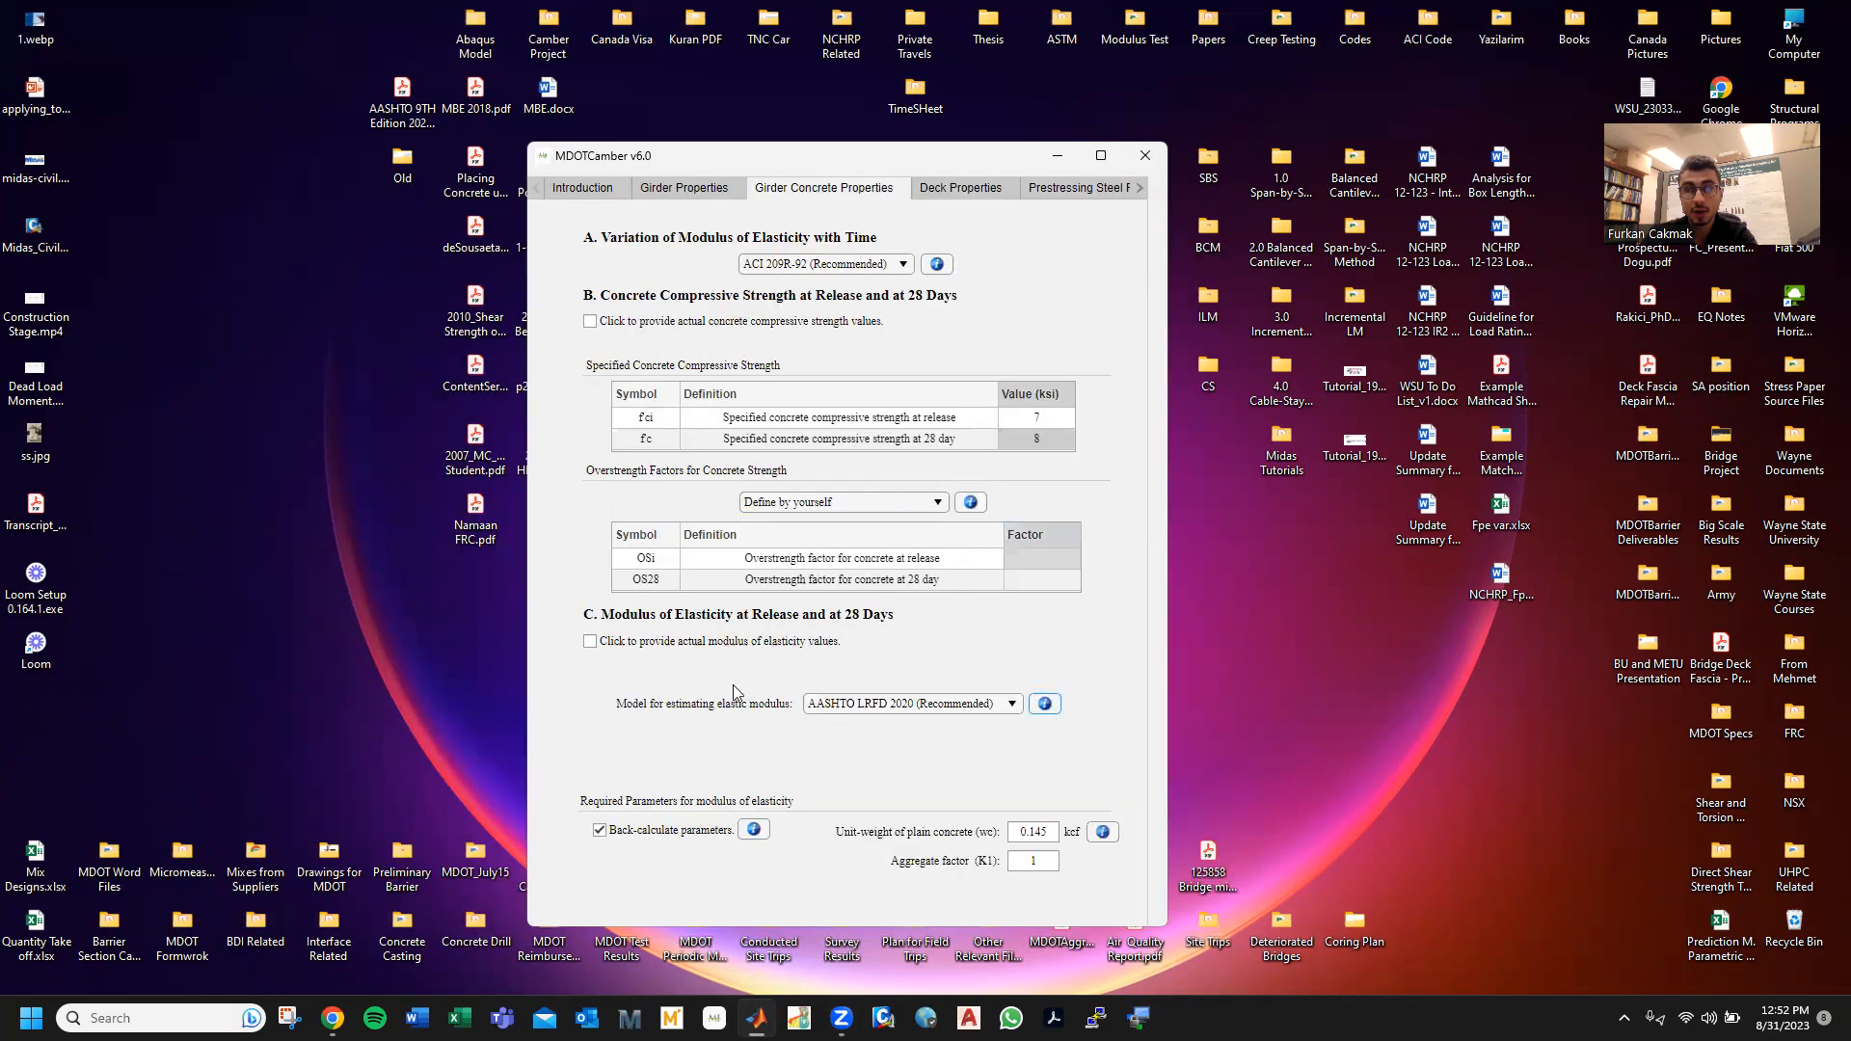
- Try the option for providing actual modulus of elasticity values, and review the available models for estimating elastic modulus
{"action": "left_click", "coordinate": [716, 642]}
{"action": "left_click", "coordinate": [1032, 743]}
{"action": "left_click", "coordinate": [633, 643]}
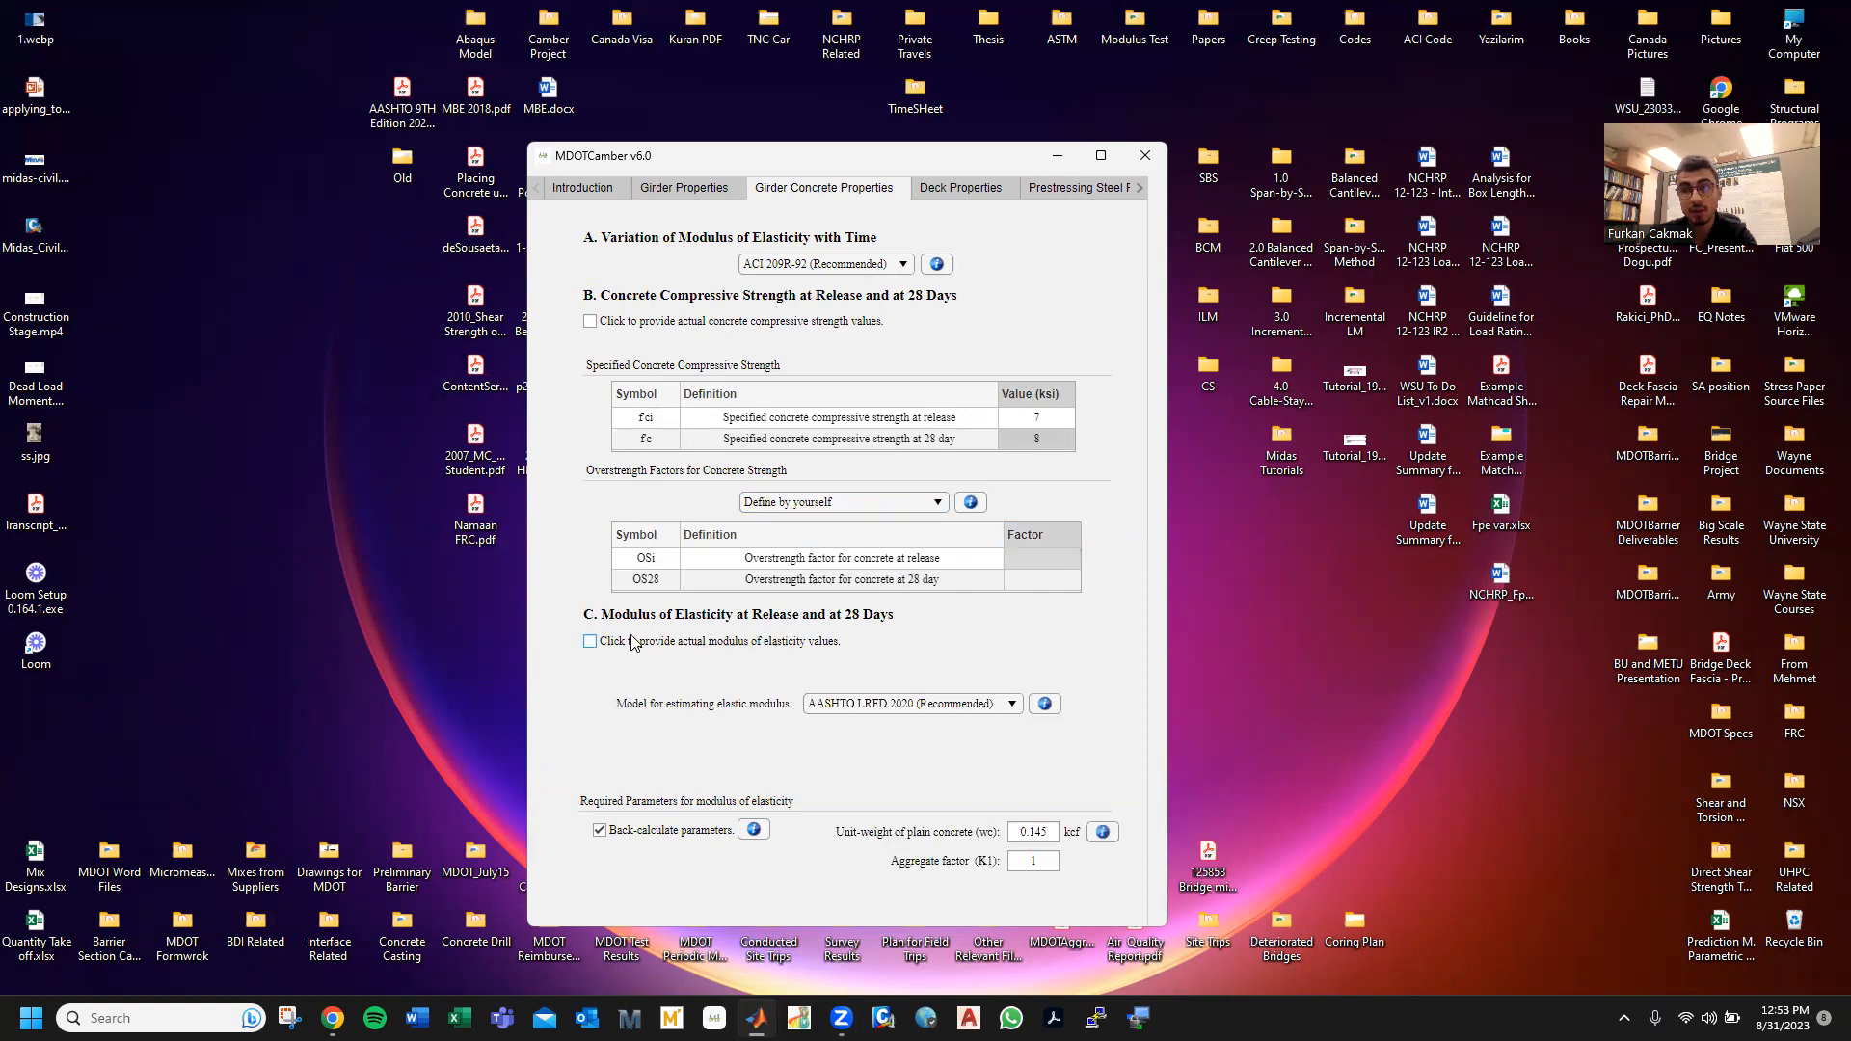
{"action": "left_click", "coordinate": [935, 703]}
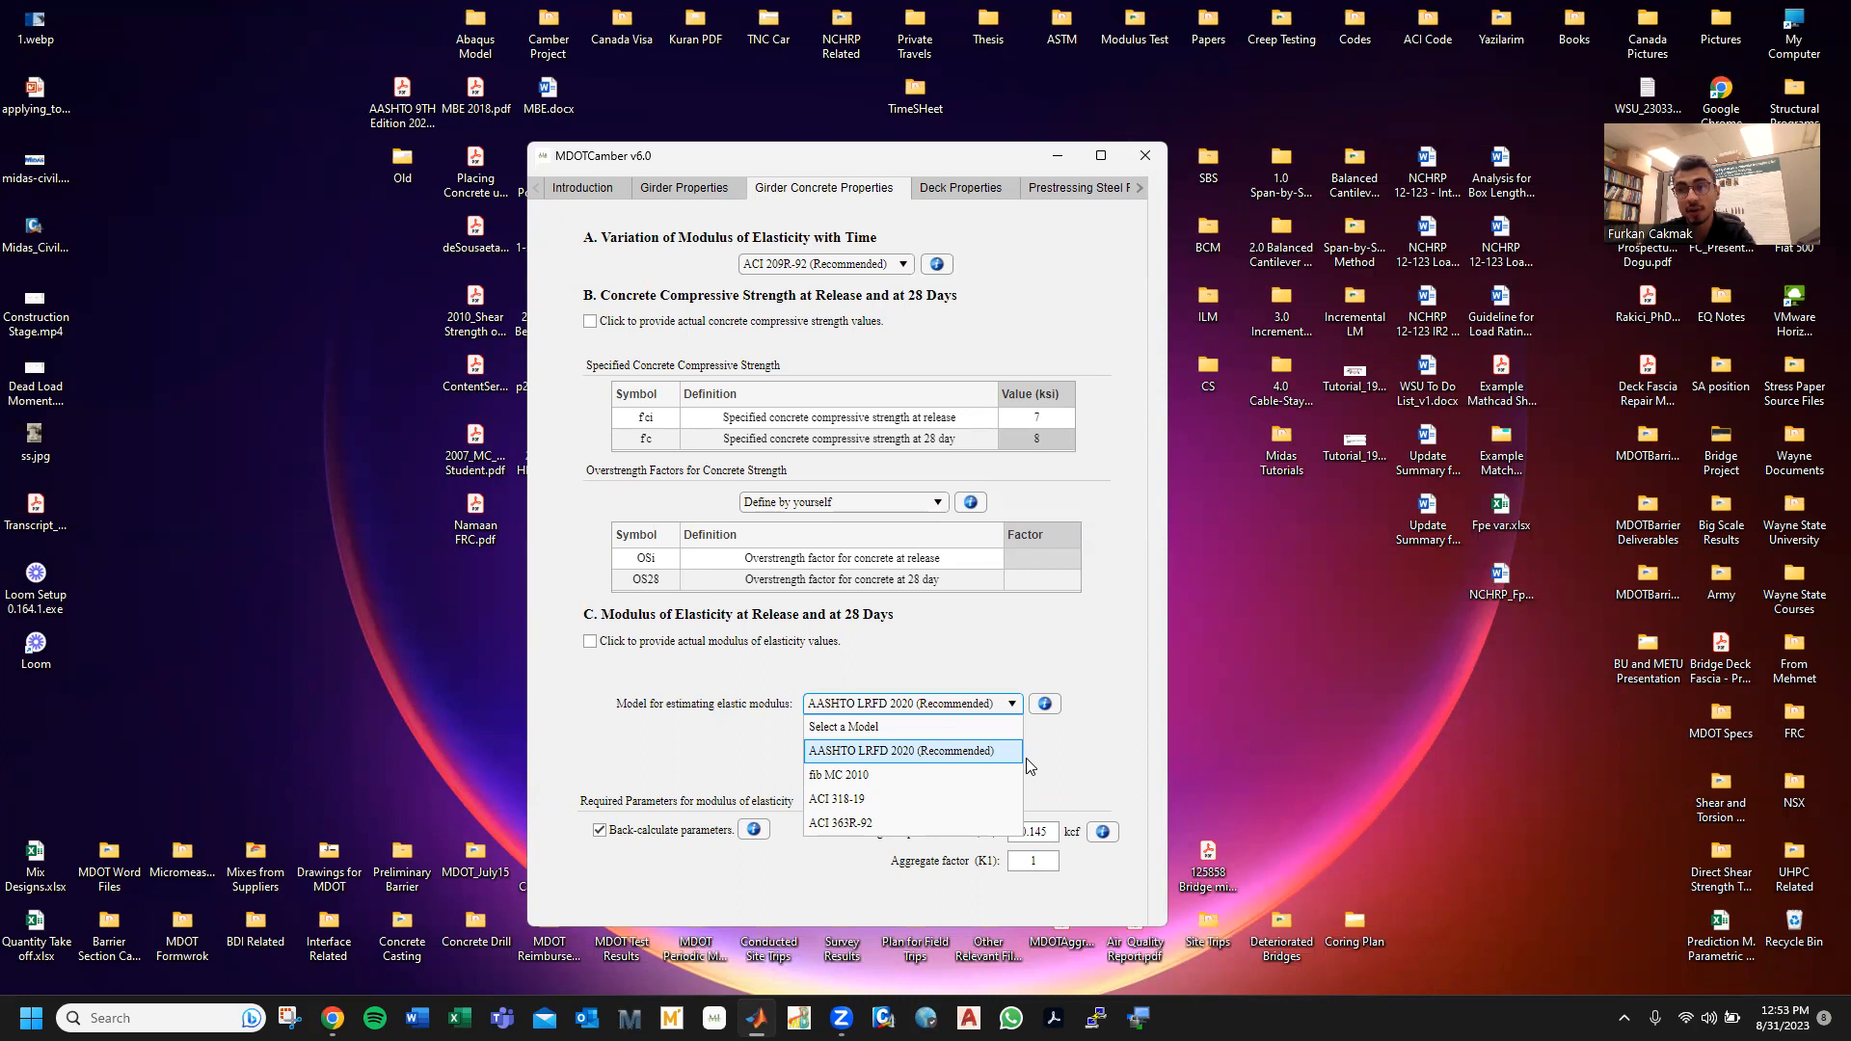
{"action": "left_click", "coordinate": [1072, 771]}
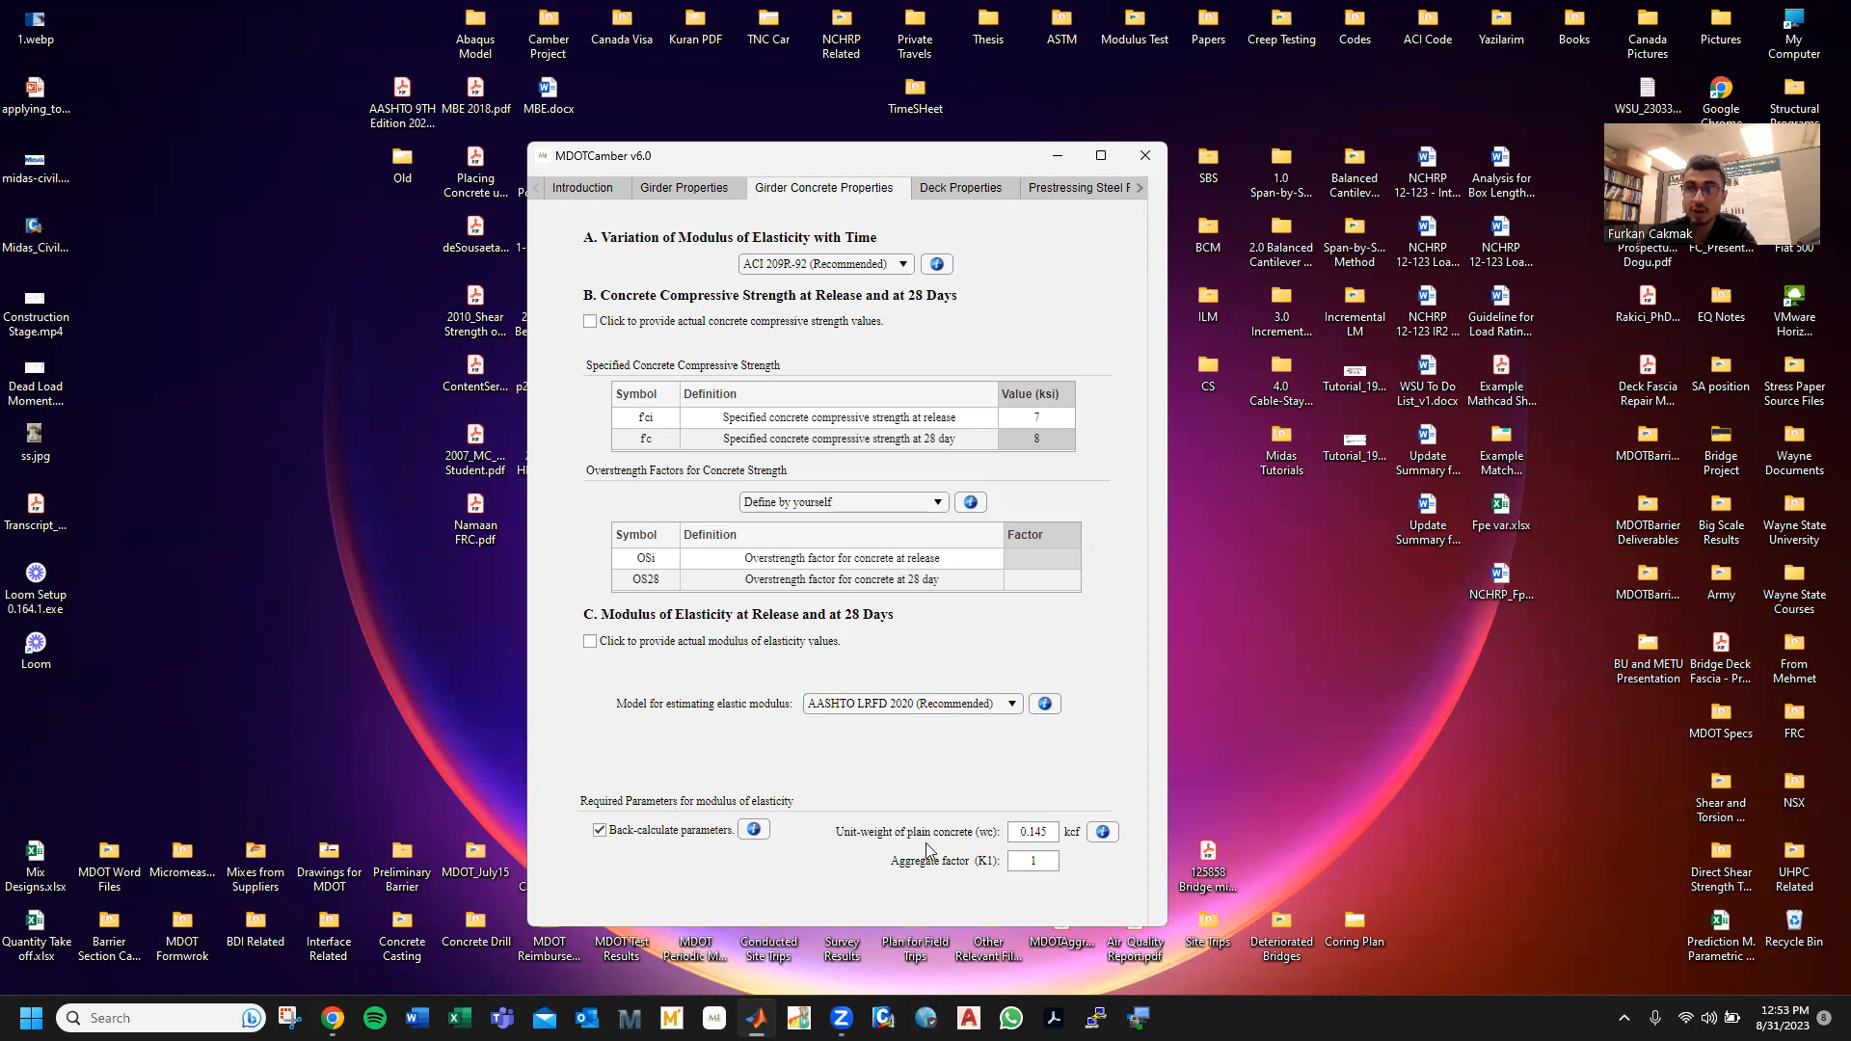
- Set the aggregate factor (K1) for the girder's modulus of elasticity to 1
{"action": "double_click", "coordinate": [1033, 861]}
{"action": "key", "text": "BackSpace"}
{"action": "type", "text": "1"}
- Read the reference note on back-calculating the modulus of elasticity parameters, and close it
{"action": "left_click", "coordinate": [752, 835]}
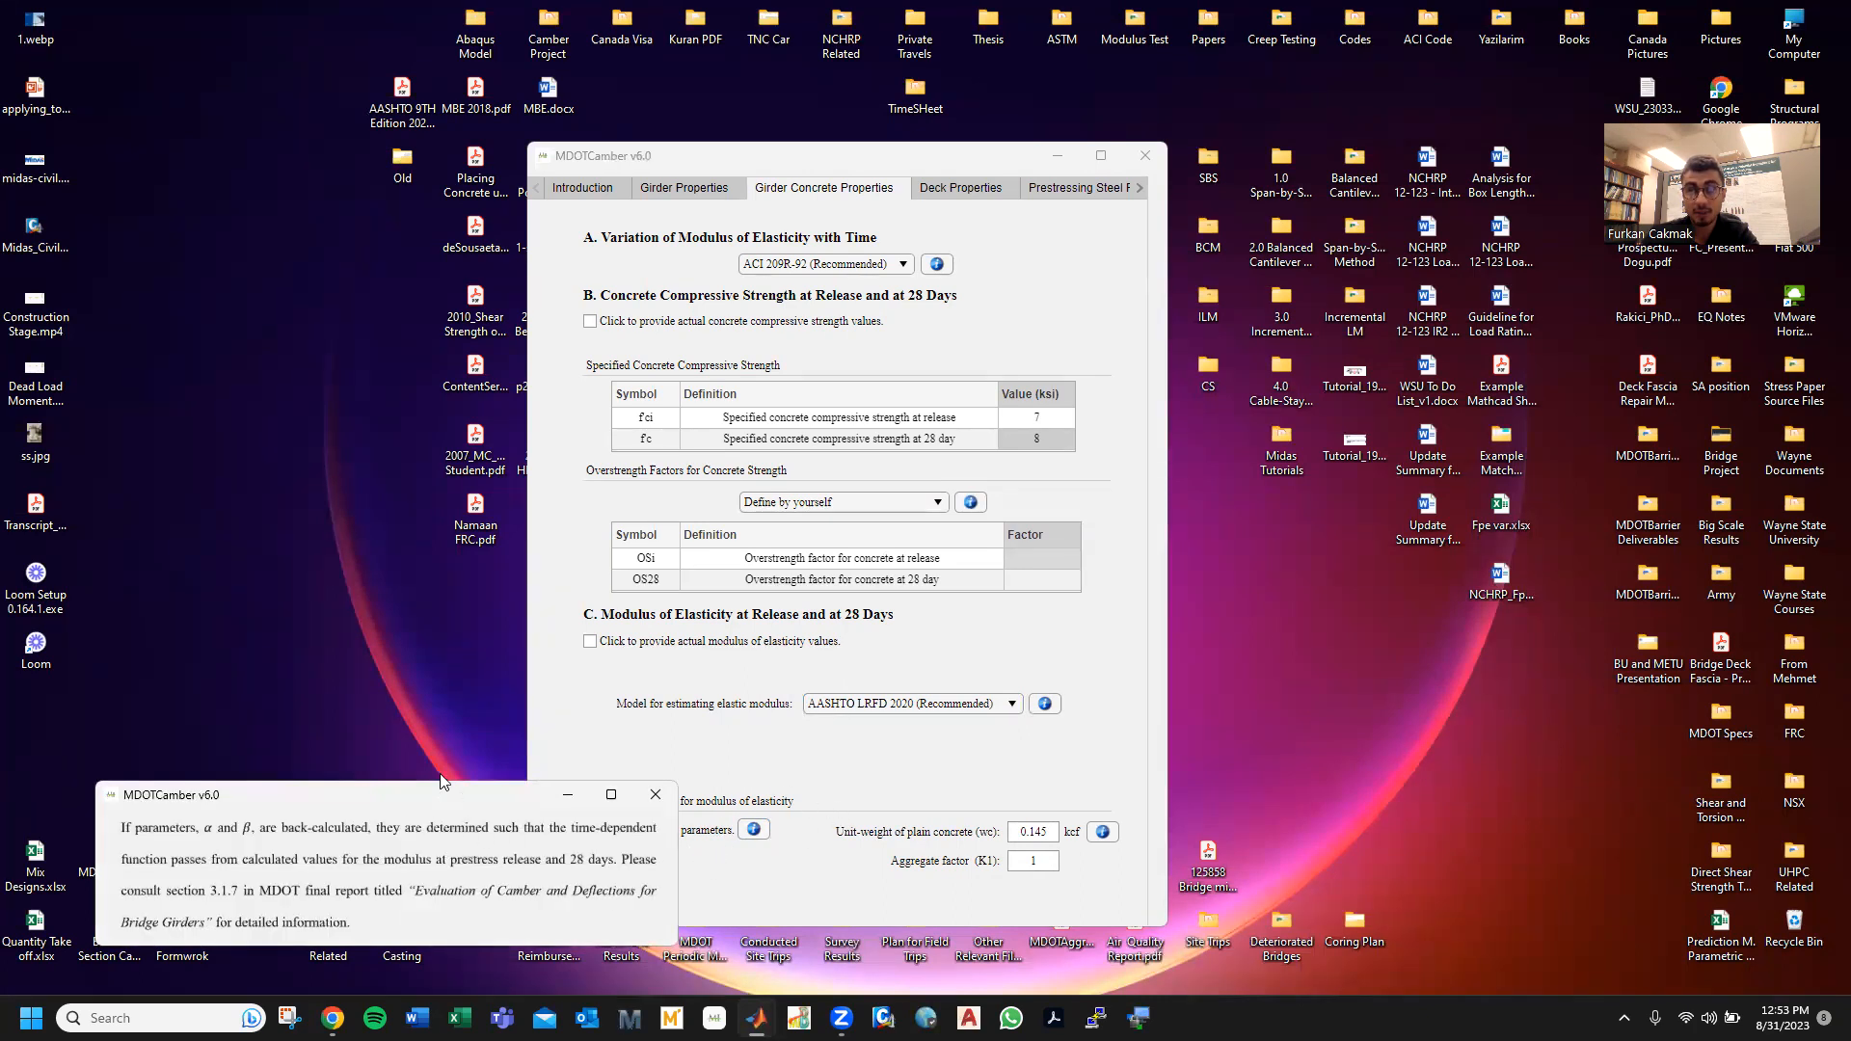
{"action": "left_click_drag", "start_coordinate": [445, 808], "coordinate": [444, 641]}
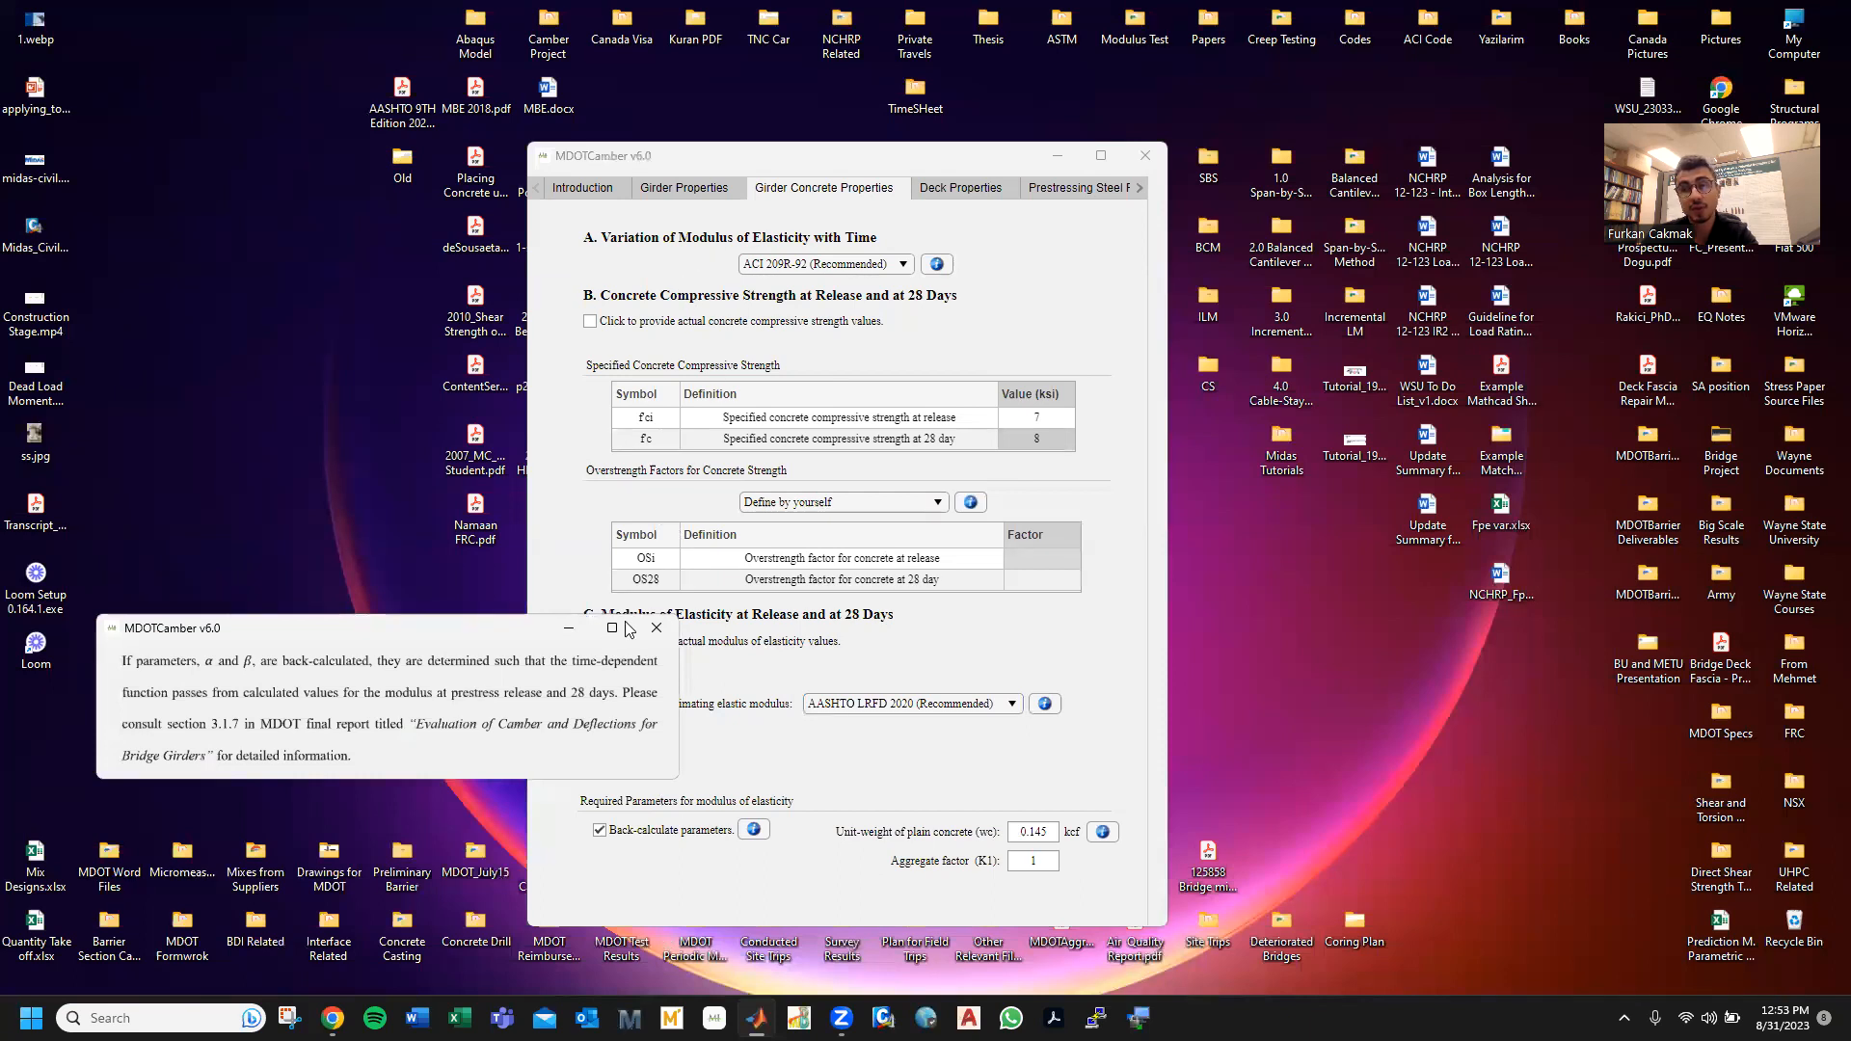
{"action": "left_click", "coordinate": [657, 627]}
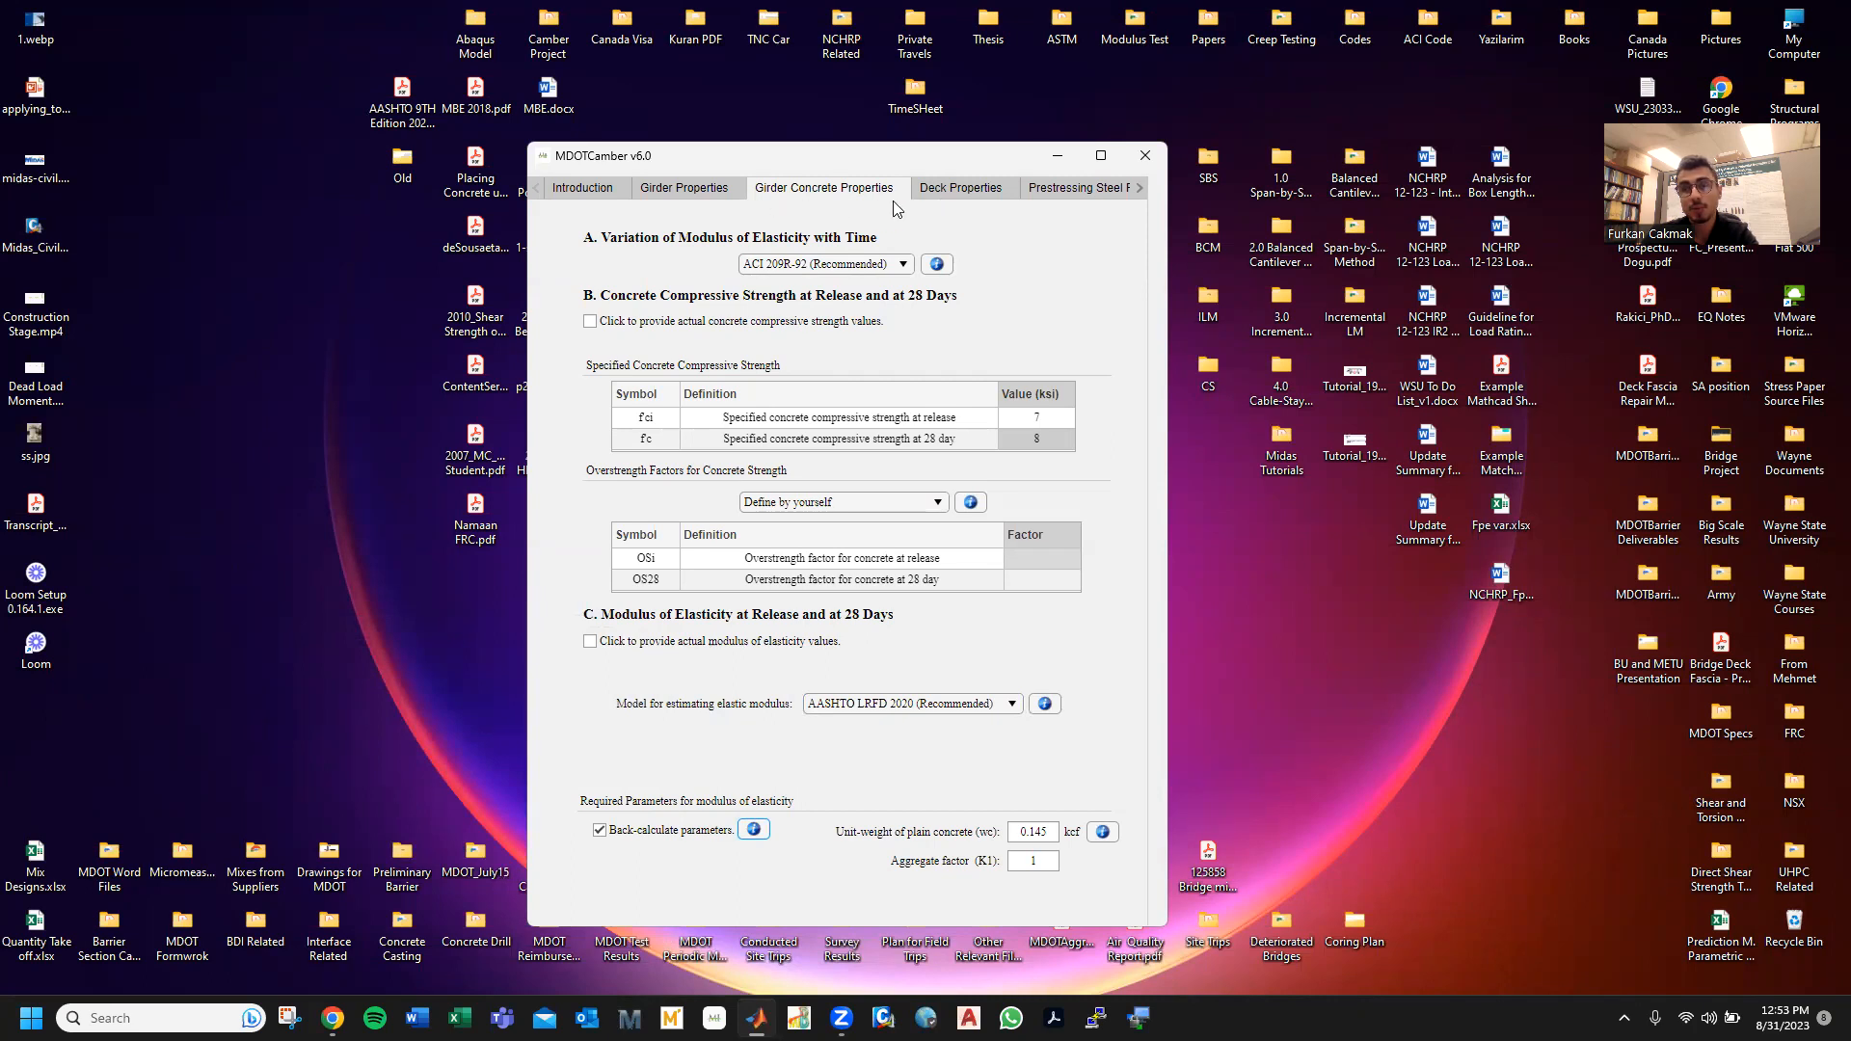
- In the deck properties, specify that the deck has not been replaced, and review the deck parameter reference note
{"action": "left_click", "coordinate": [931, 195]}
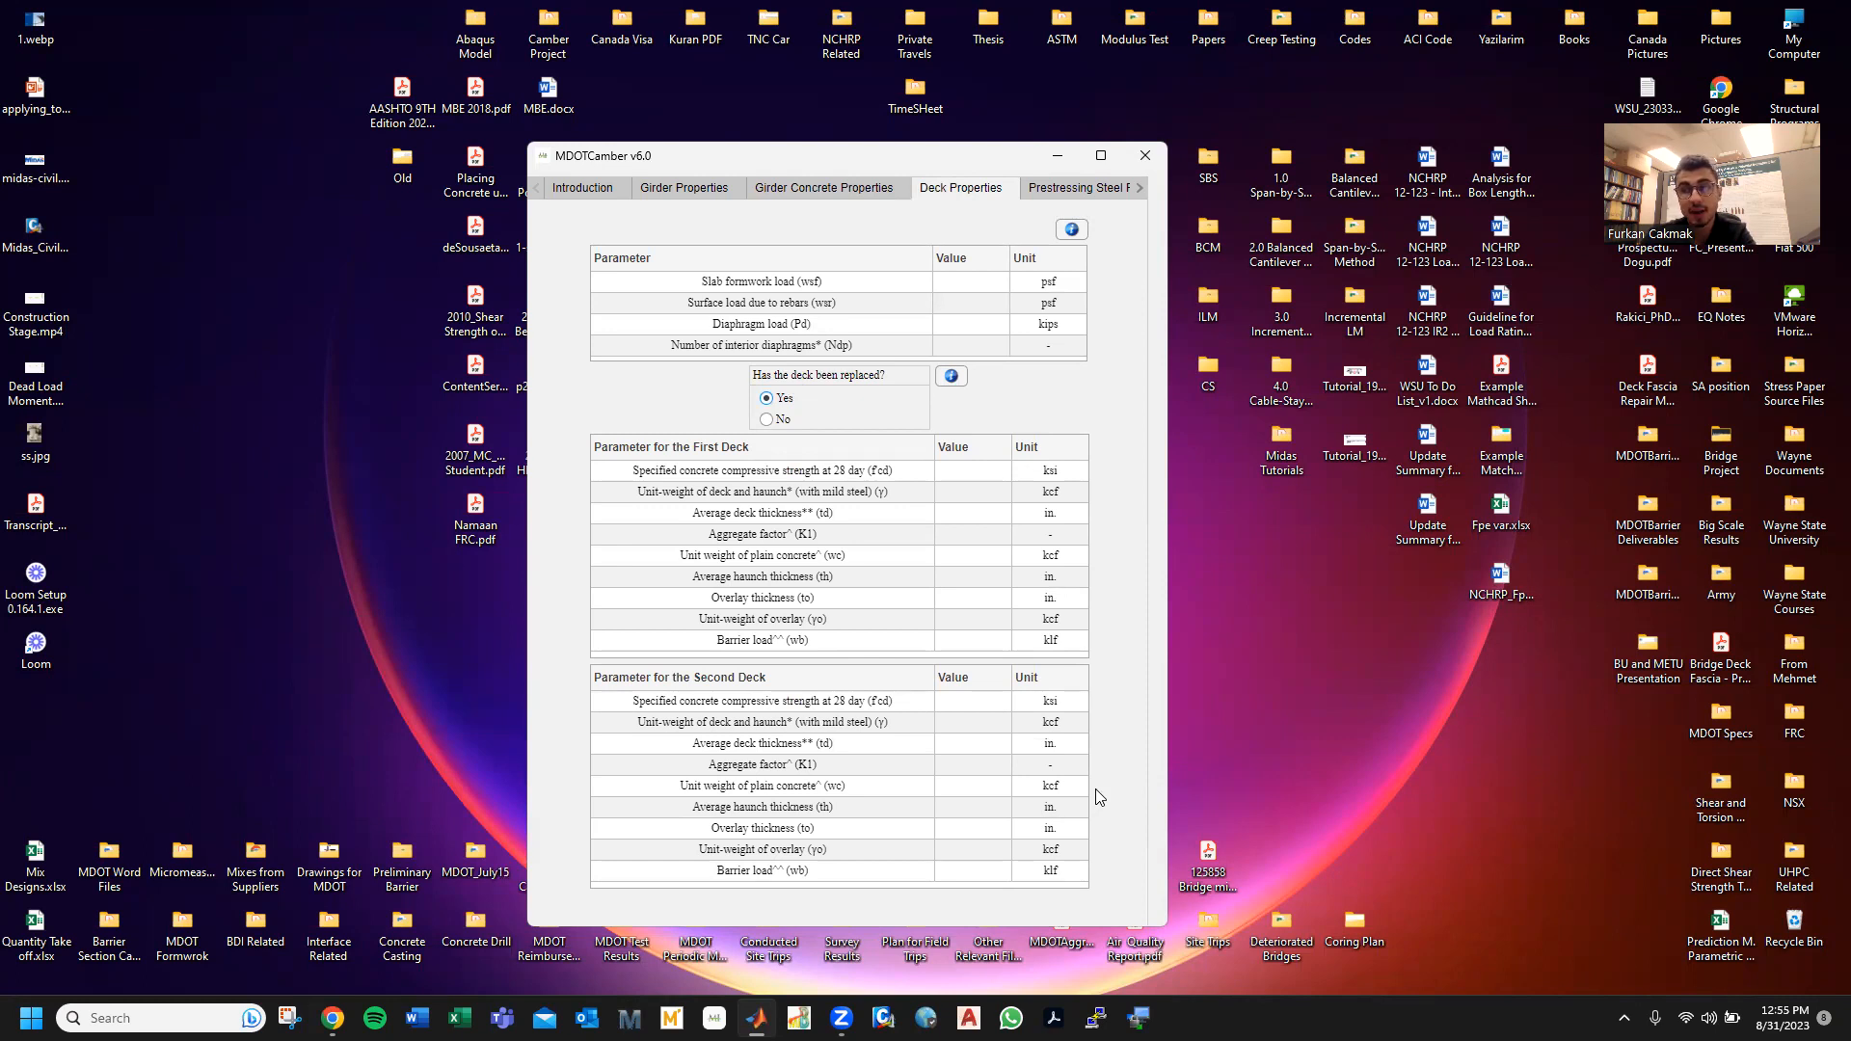
{"action": "left_click", "coordinate": [788, 419]}
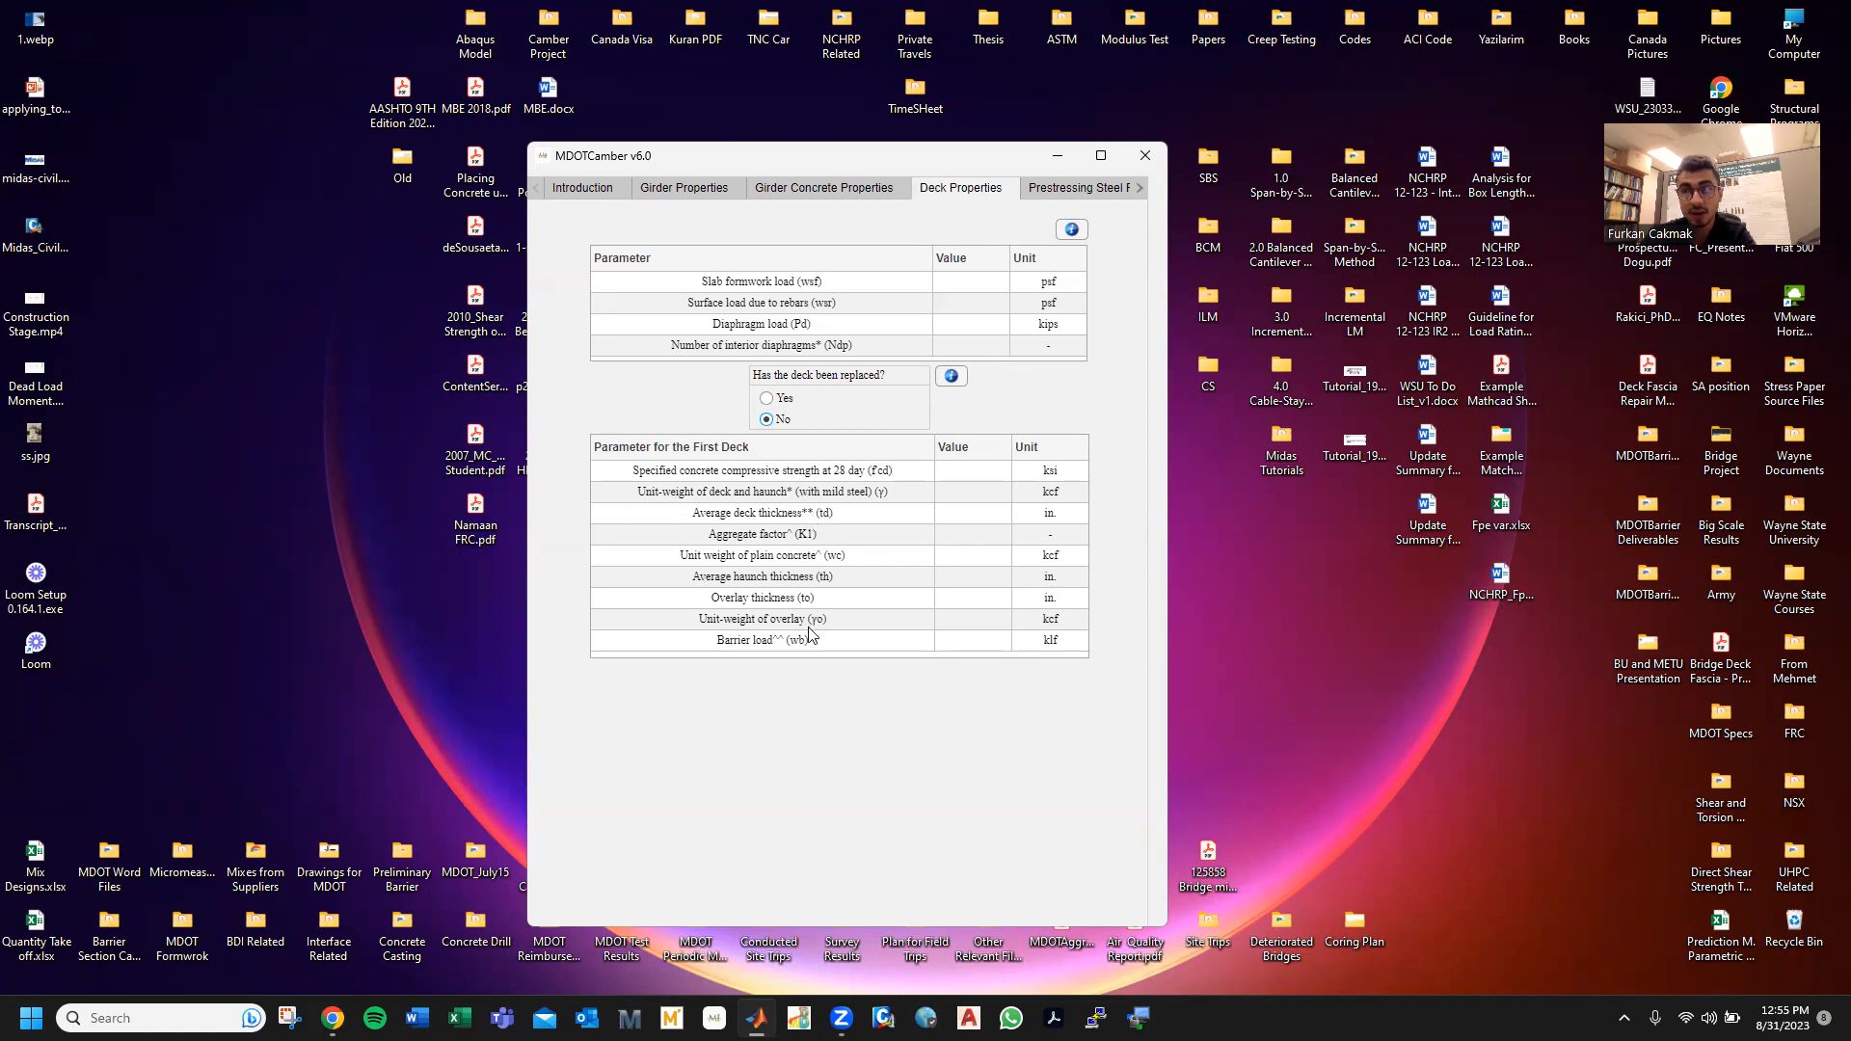
{"action": "left_click", "coordinate": [960, 380]}
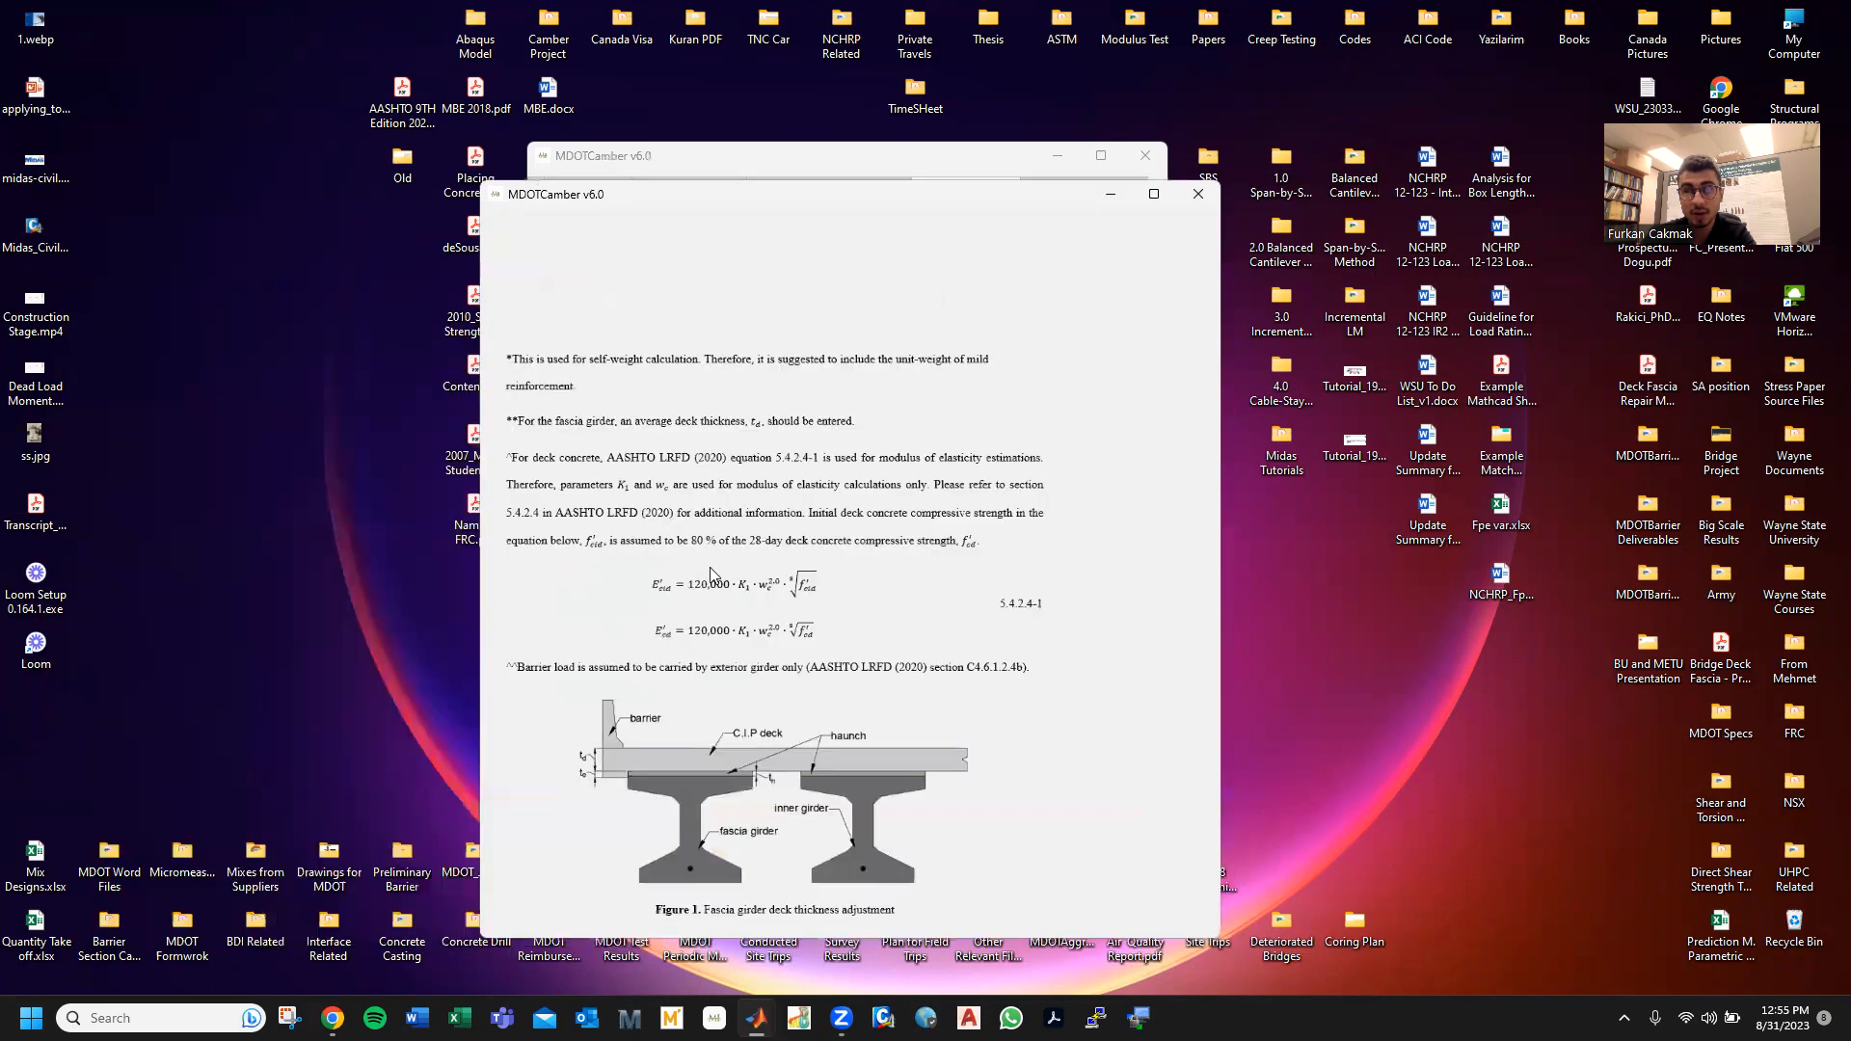
{"action": "left_click", "coordinate": [1199, 196]}
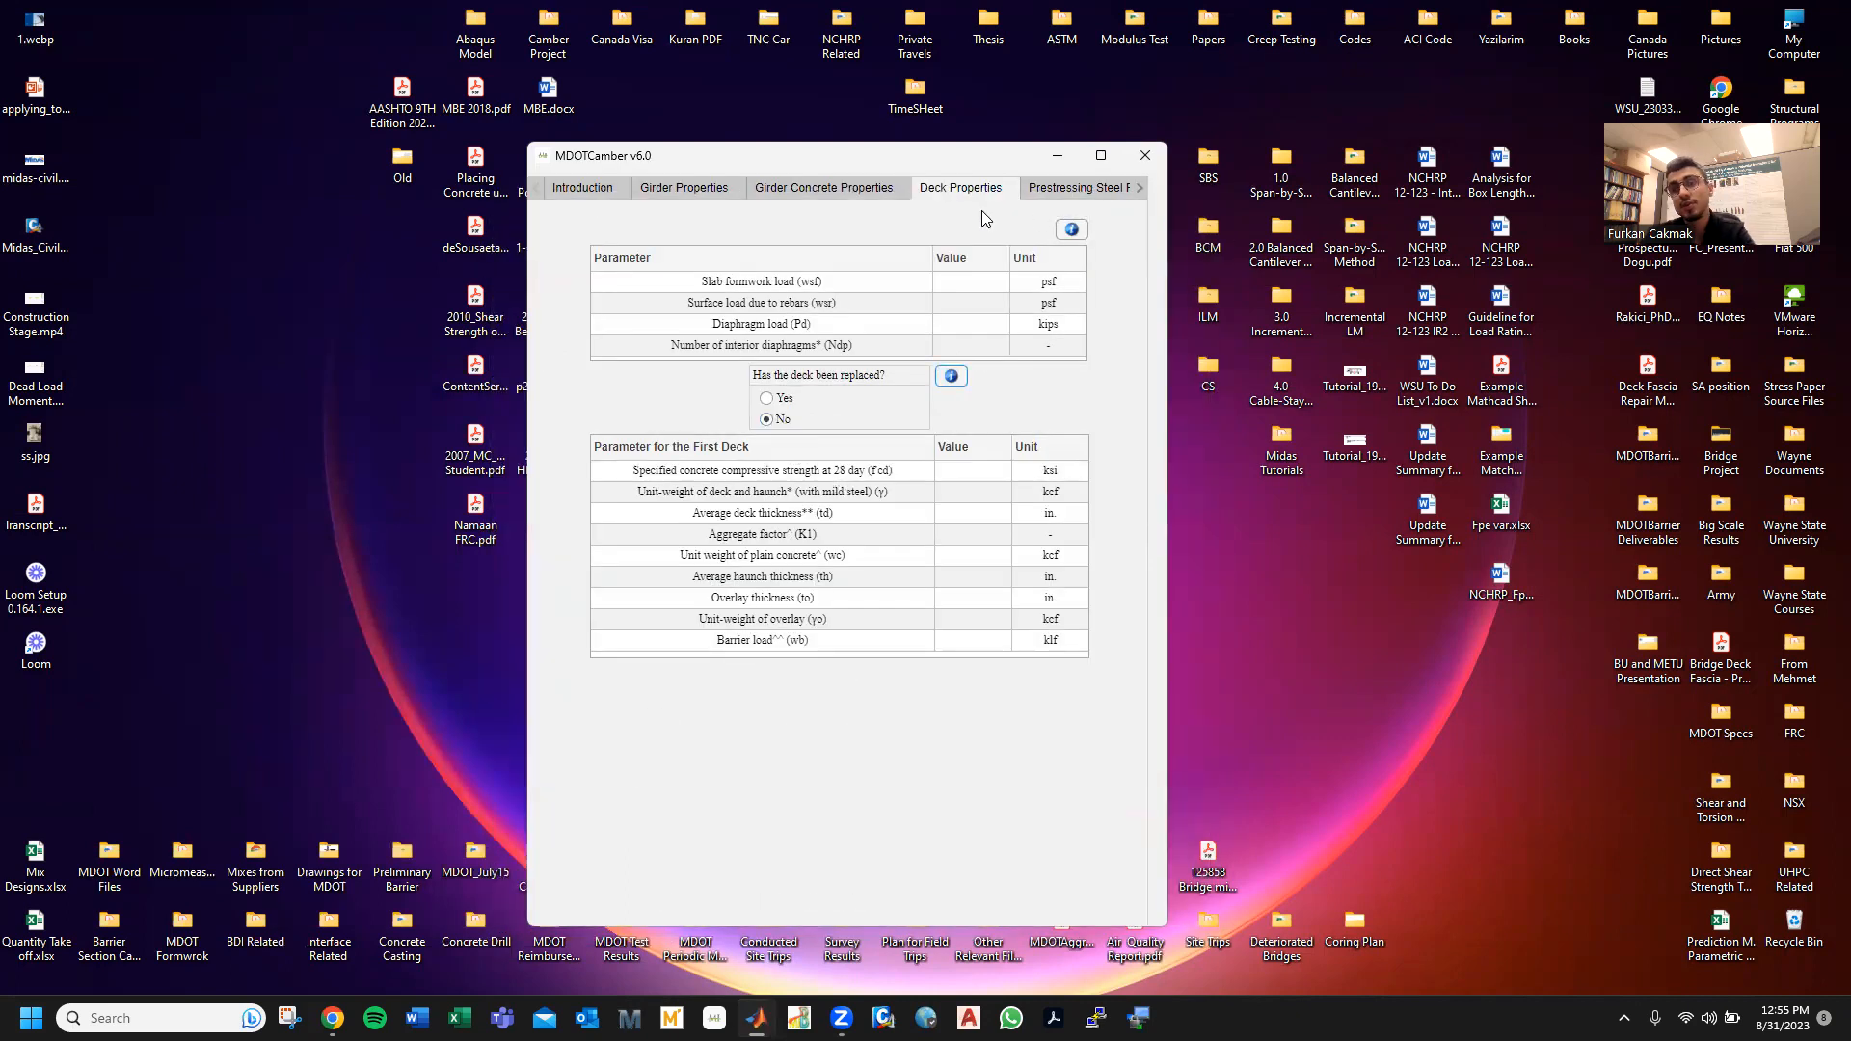
- In the prestressing steel properties, enable harped strands and add five layer groups for straight strands
{"action": "left_click", "coordinate": [1049, 190]}
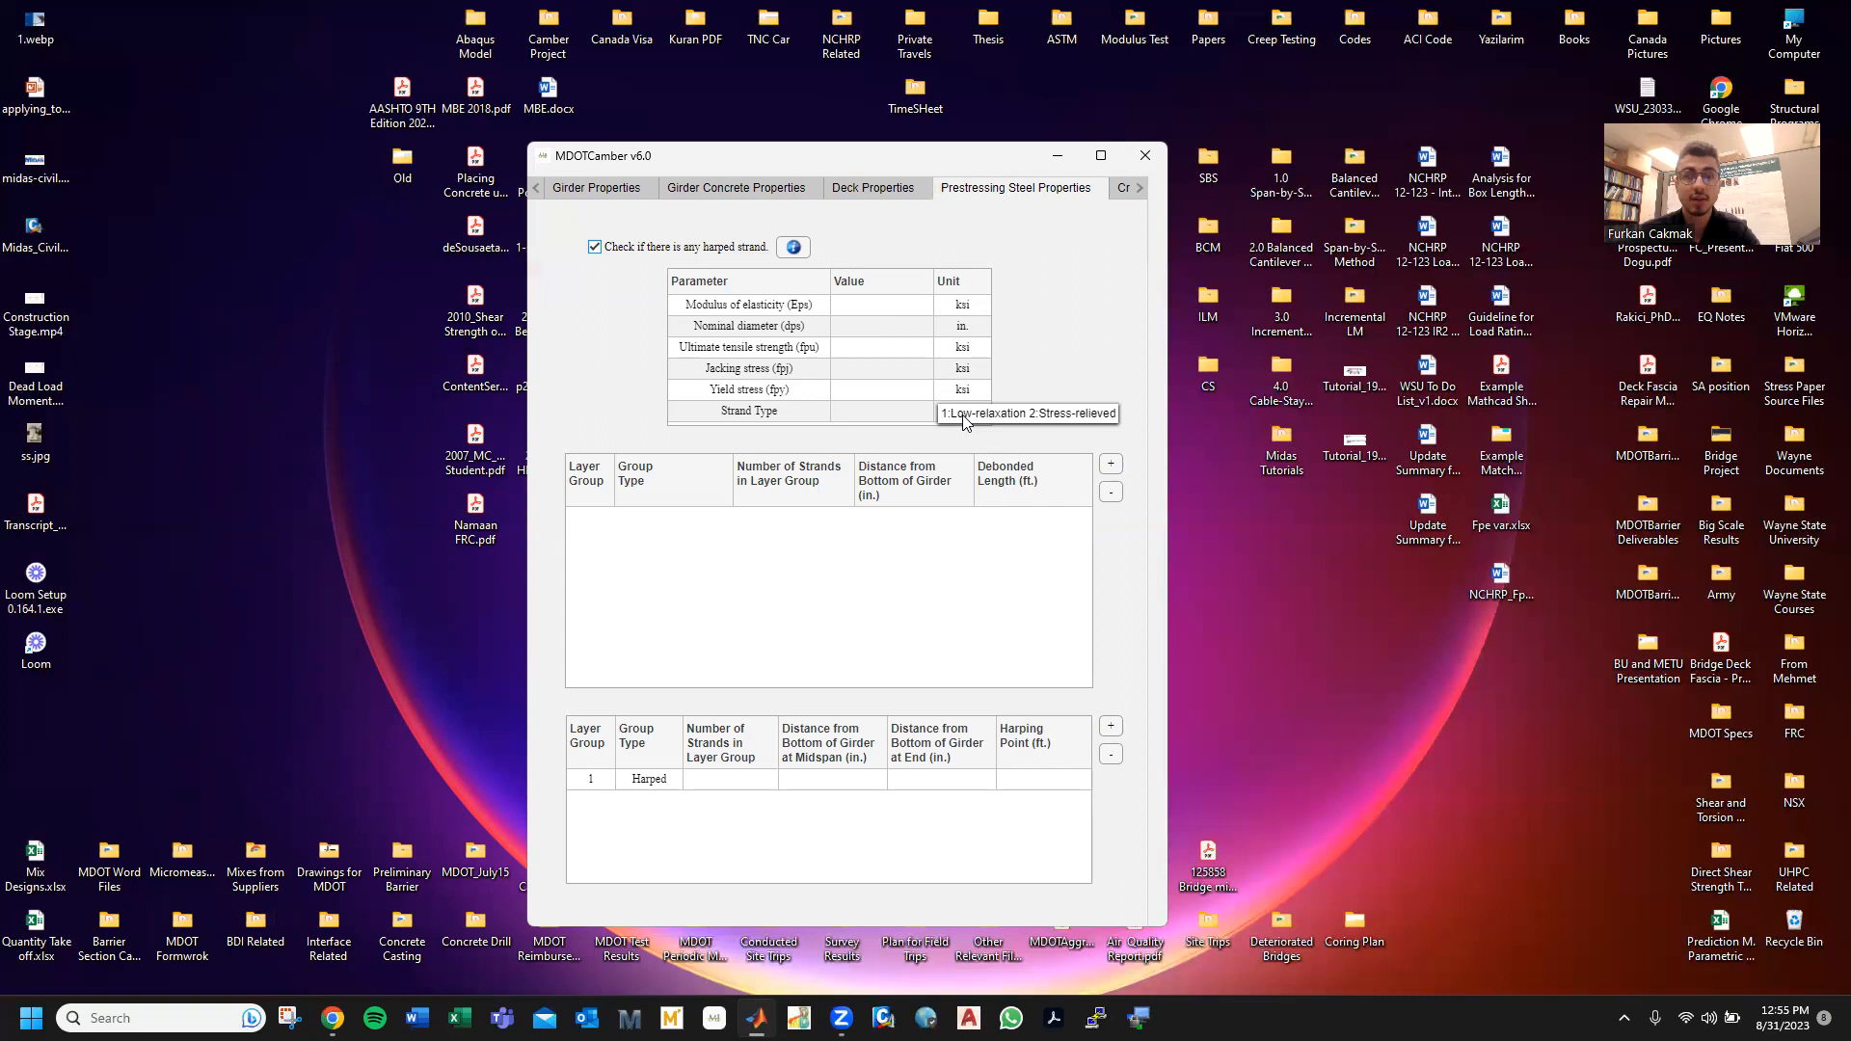
{"action": "left_click", "coordinate": [1111, 464]}
{"action": "left_click", "coordinate": [1111, 465]}
{"action": "left_click", "coordinate": [1111, 465]}
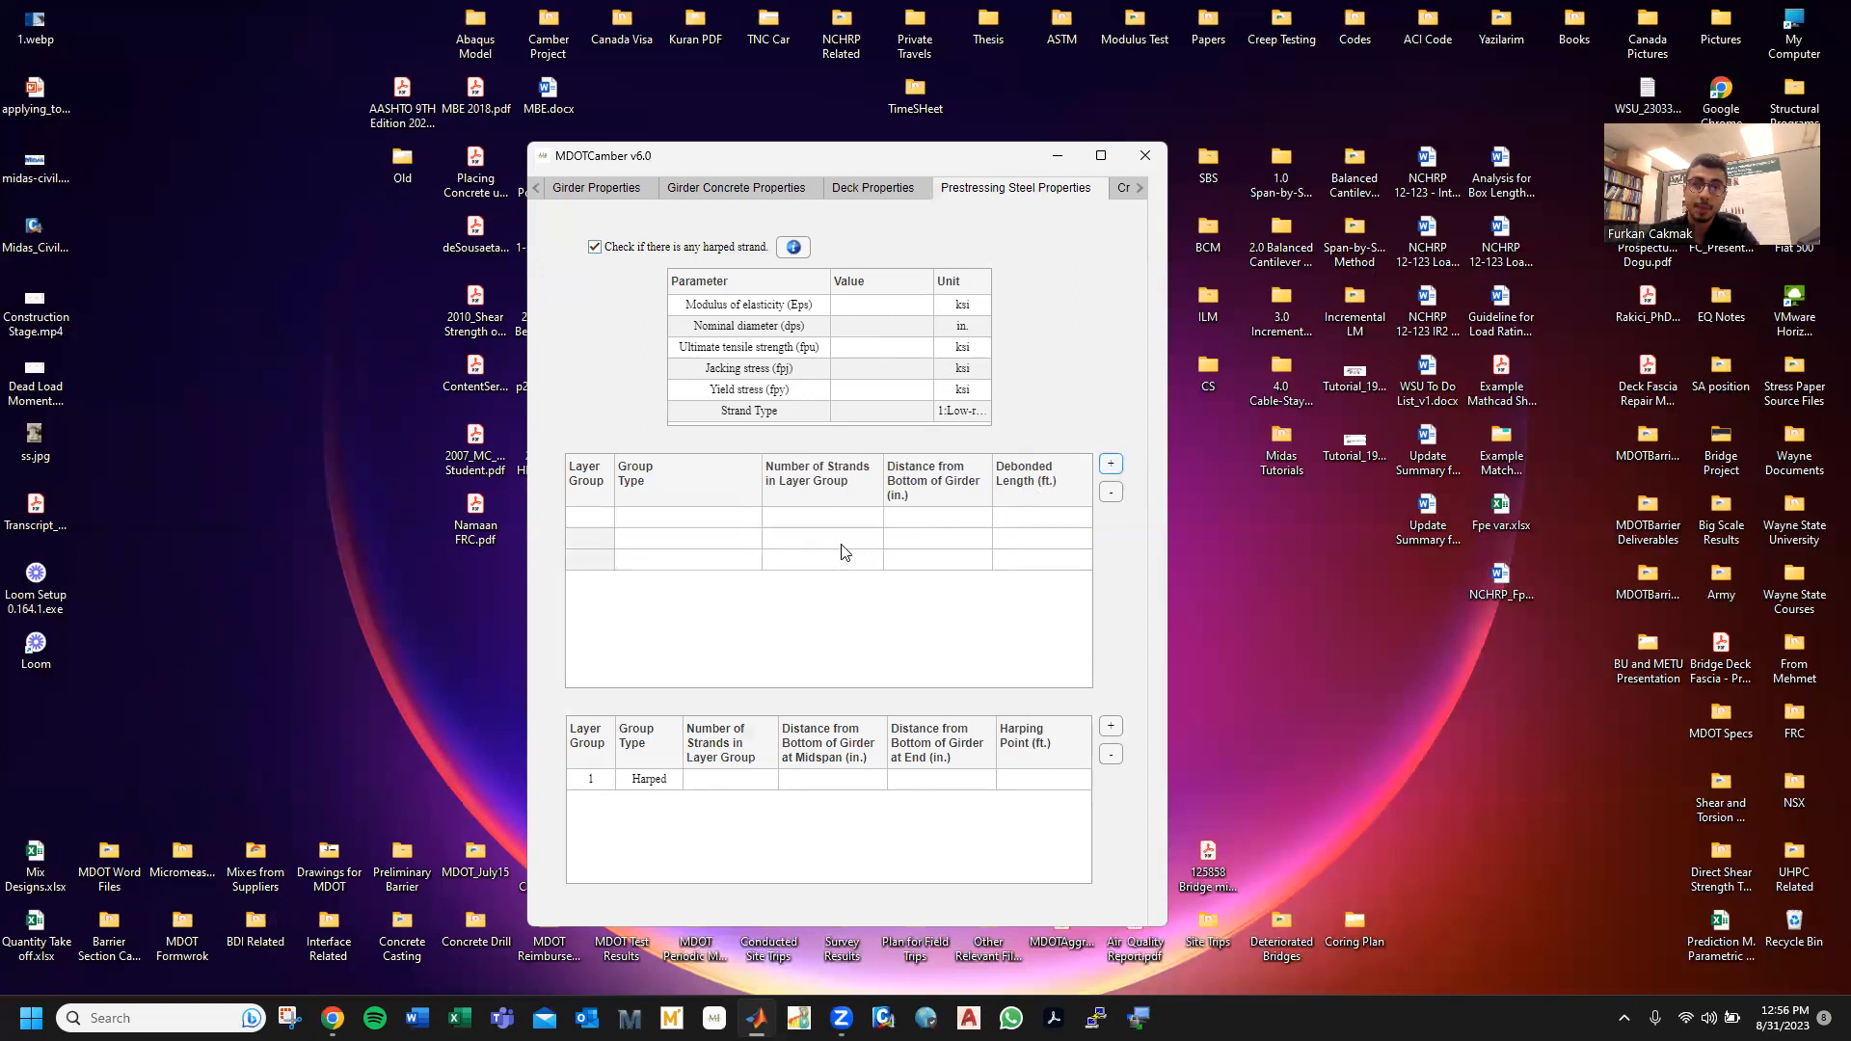
{"action": "left_click", "coordinate": [1110, 465]}
{"action": "left_click", "coordinate": [1111, 465]}
- Set layer group 1 to Fully Bonded, Straight and layer group 2 to Debonded, Straight
{"action": "left_click", "coordinate": [683, 521]}
{"action": "left_click", "coordinate": [702, 542]}
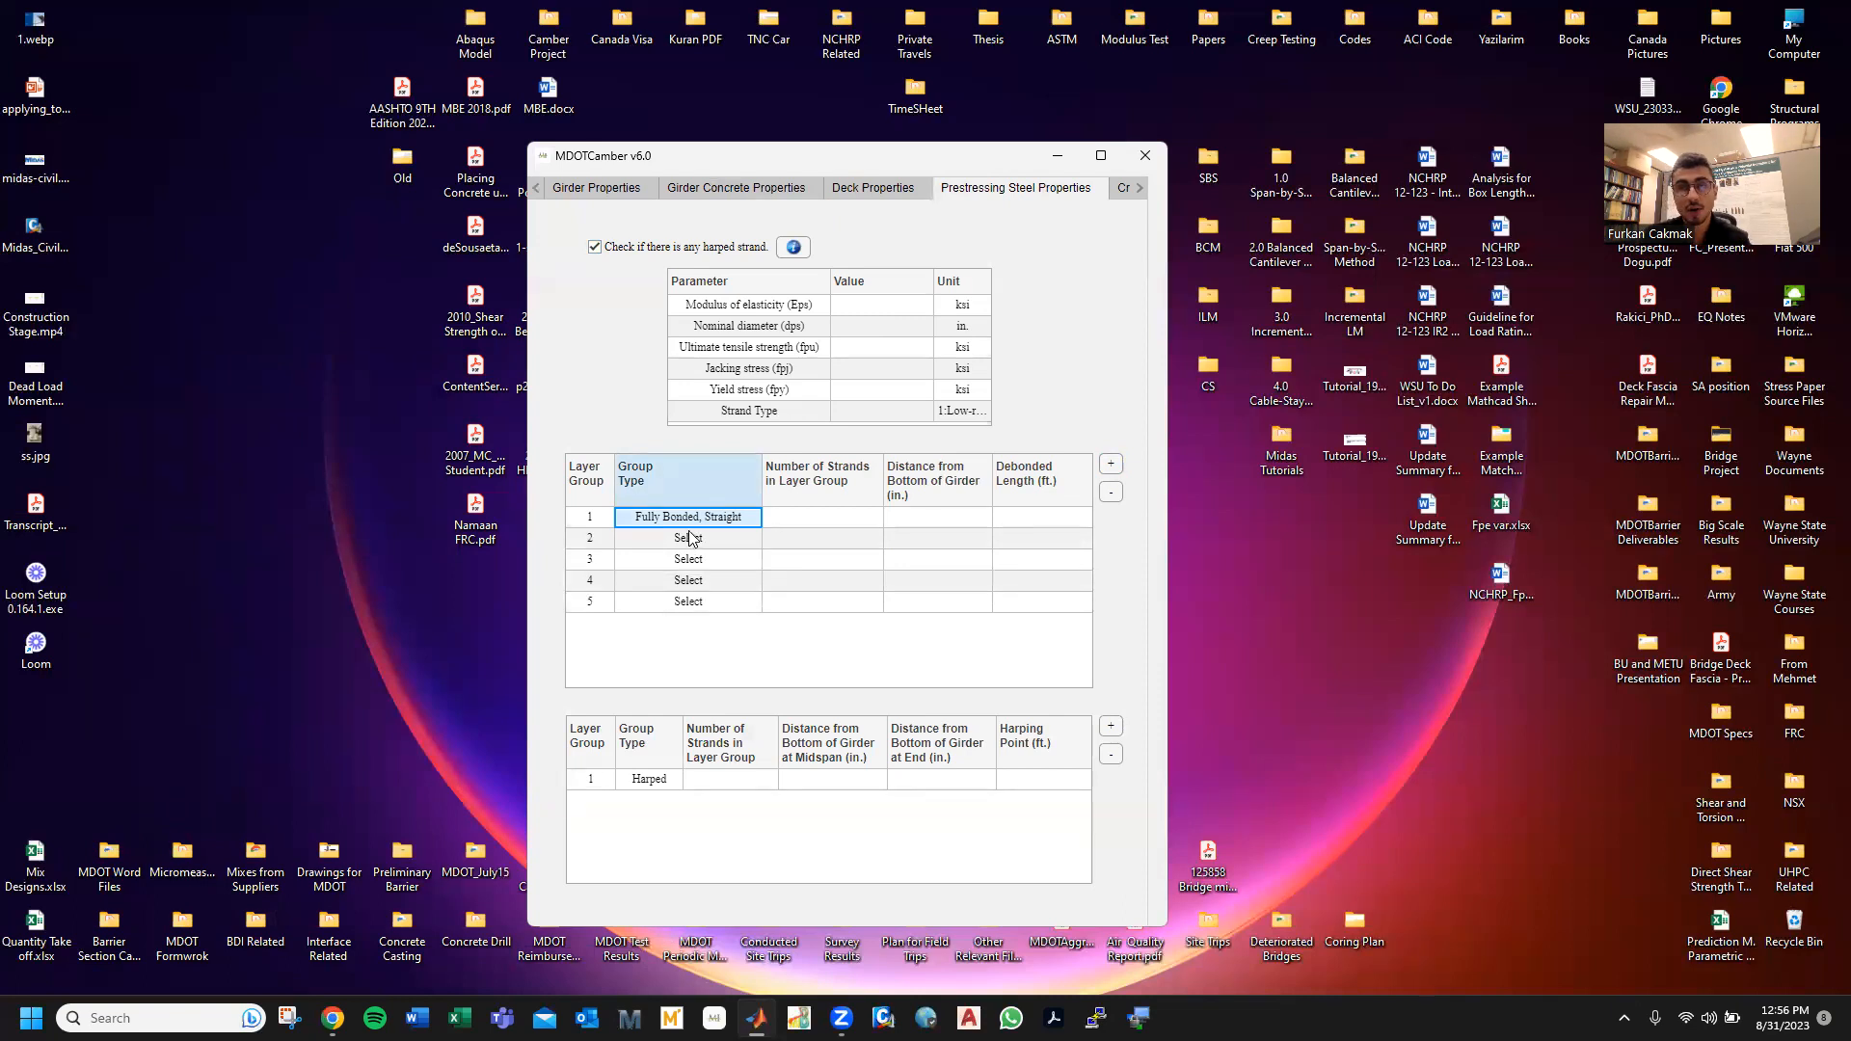
{"action": "left_click", "coordinate": [719, 540]}
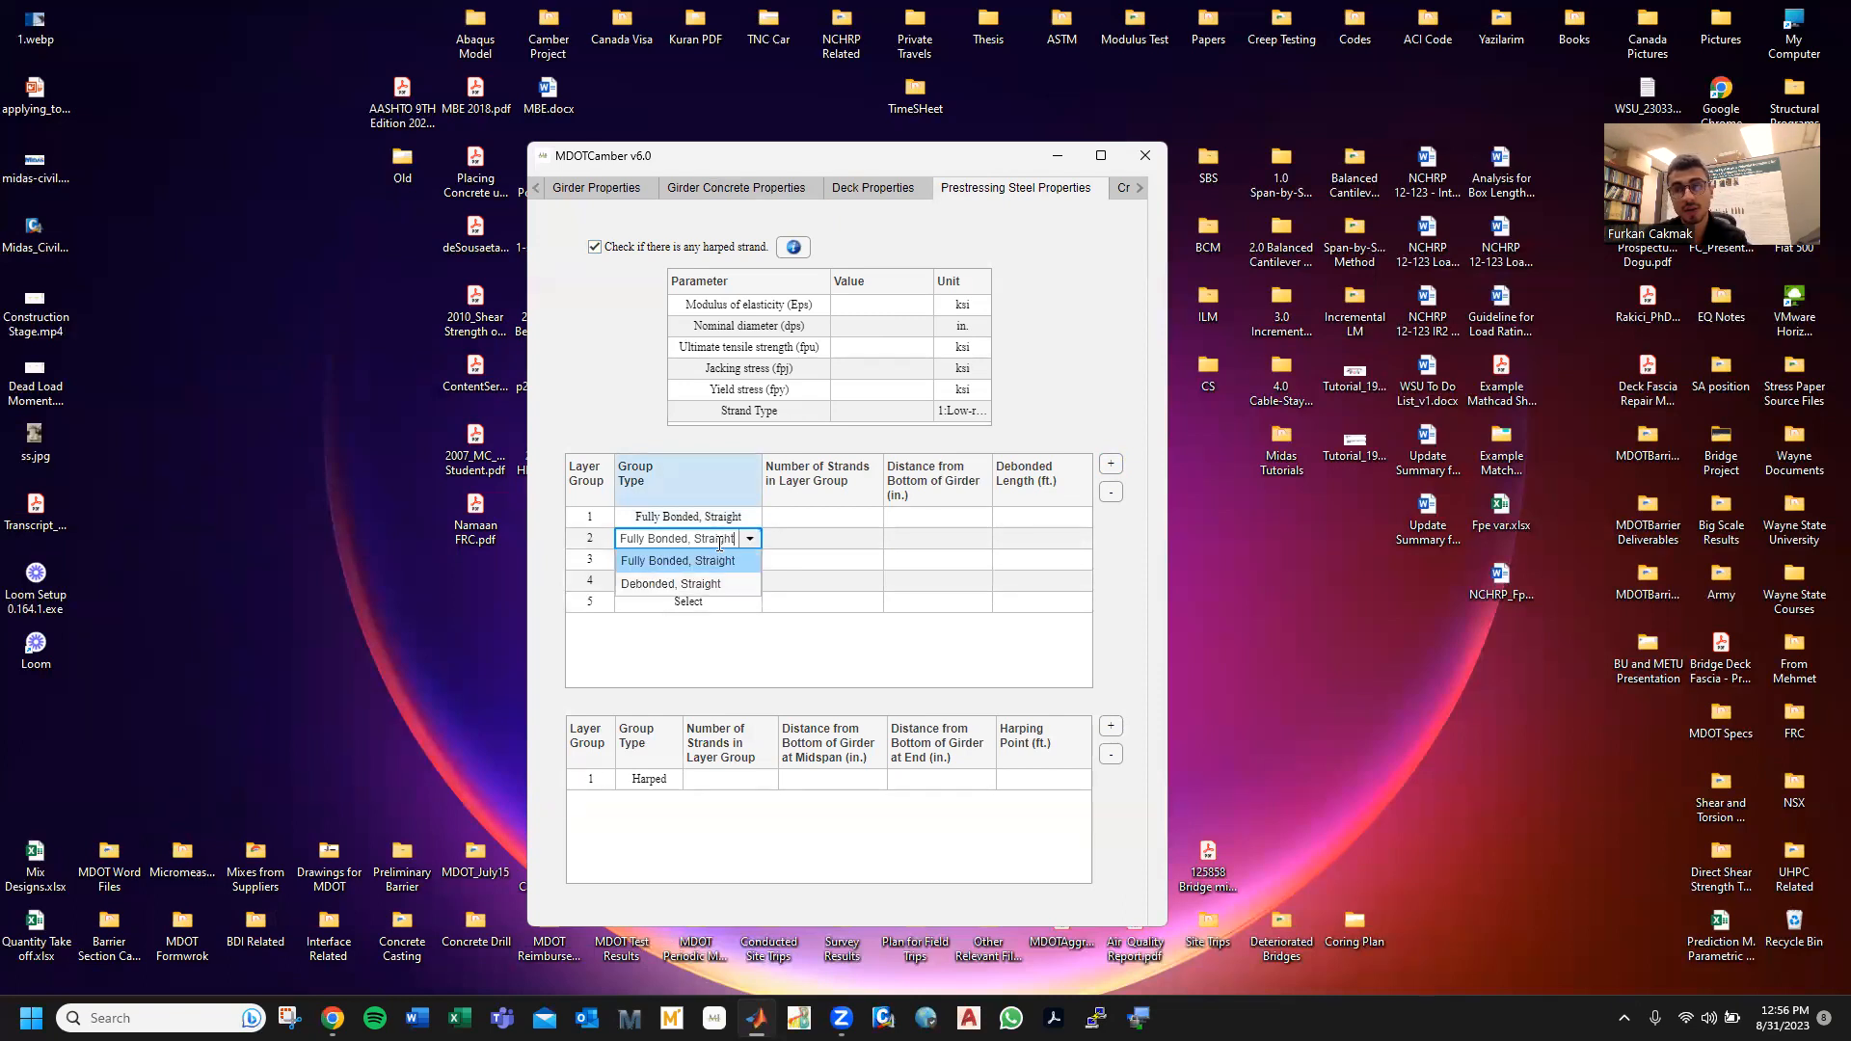
{"action": "left_click", "coordinate": [709, 585]}
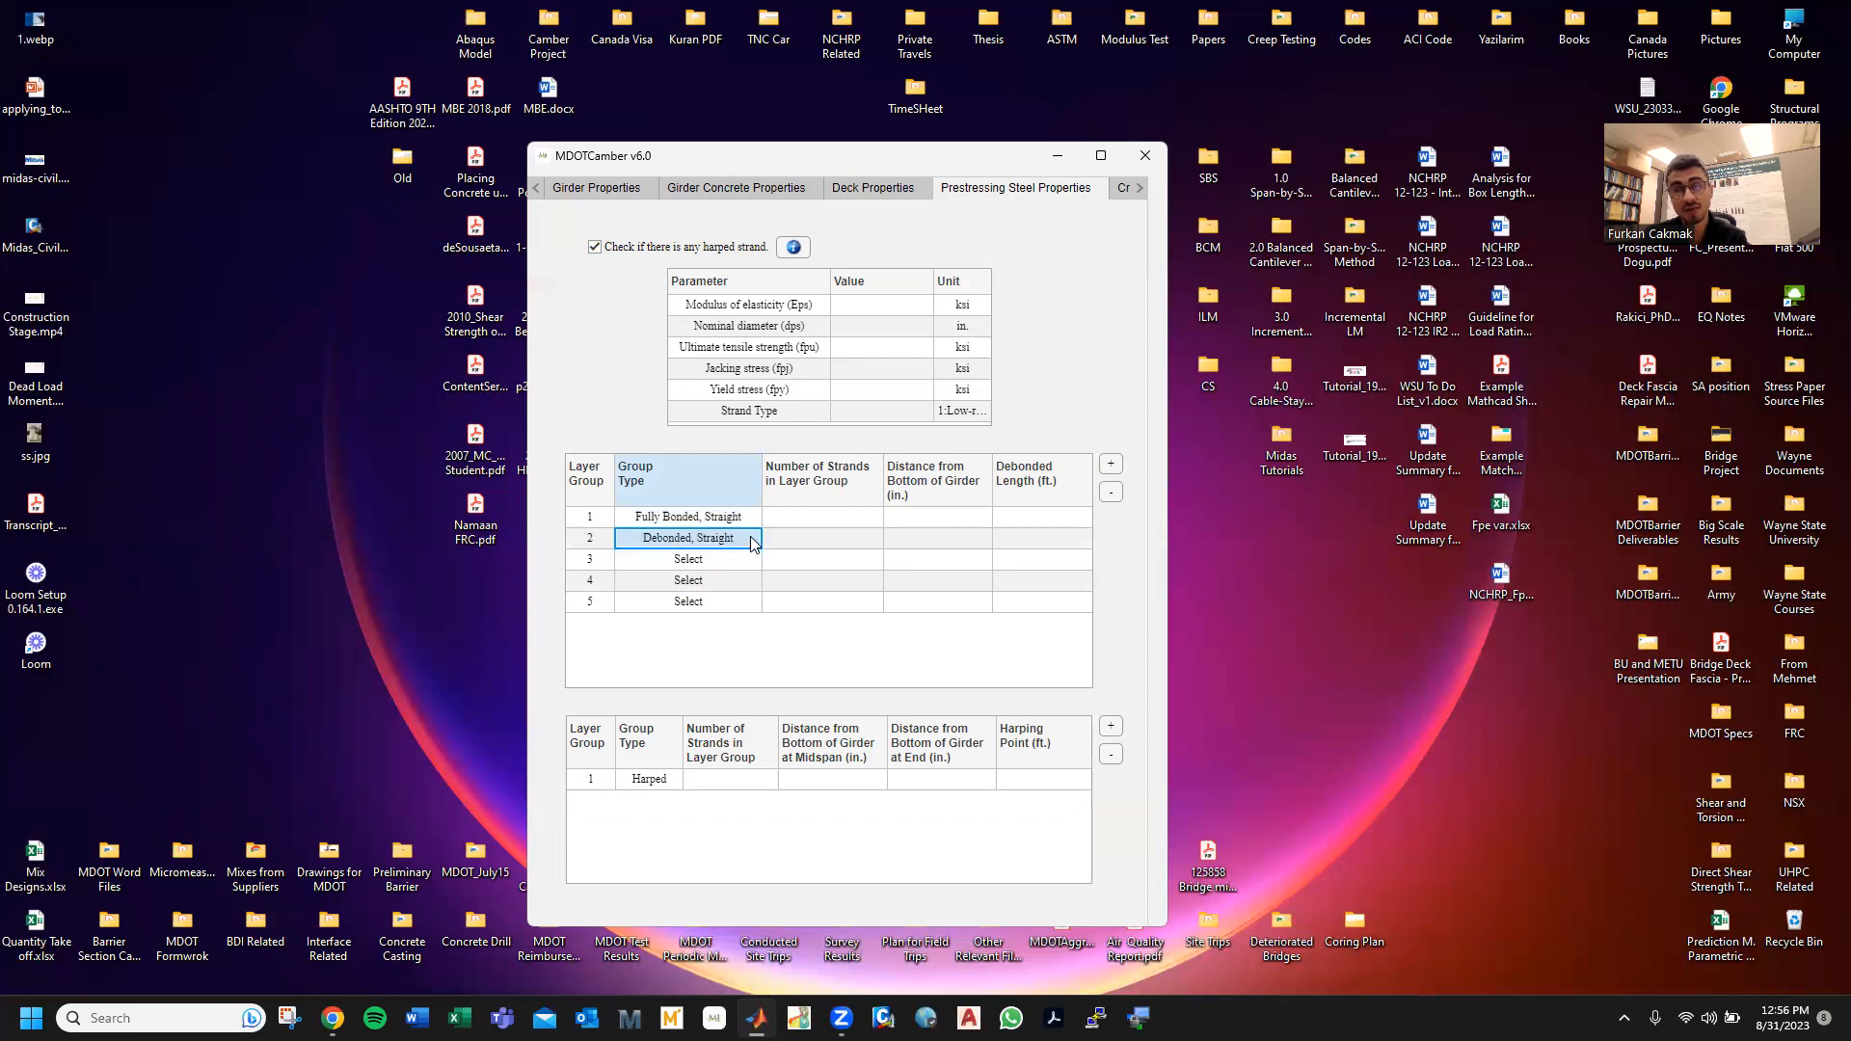
- Set the debonded length to 20 ft for the debonded layer group 2 and to 0 for the fully bonded layer group 1
{"action": "left_click", "coordinate": [806, 521]}
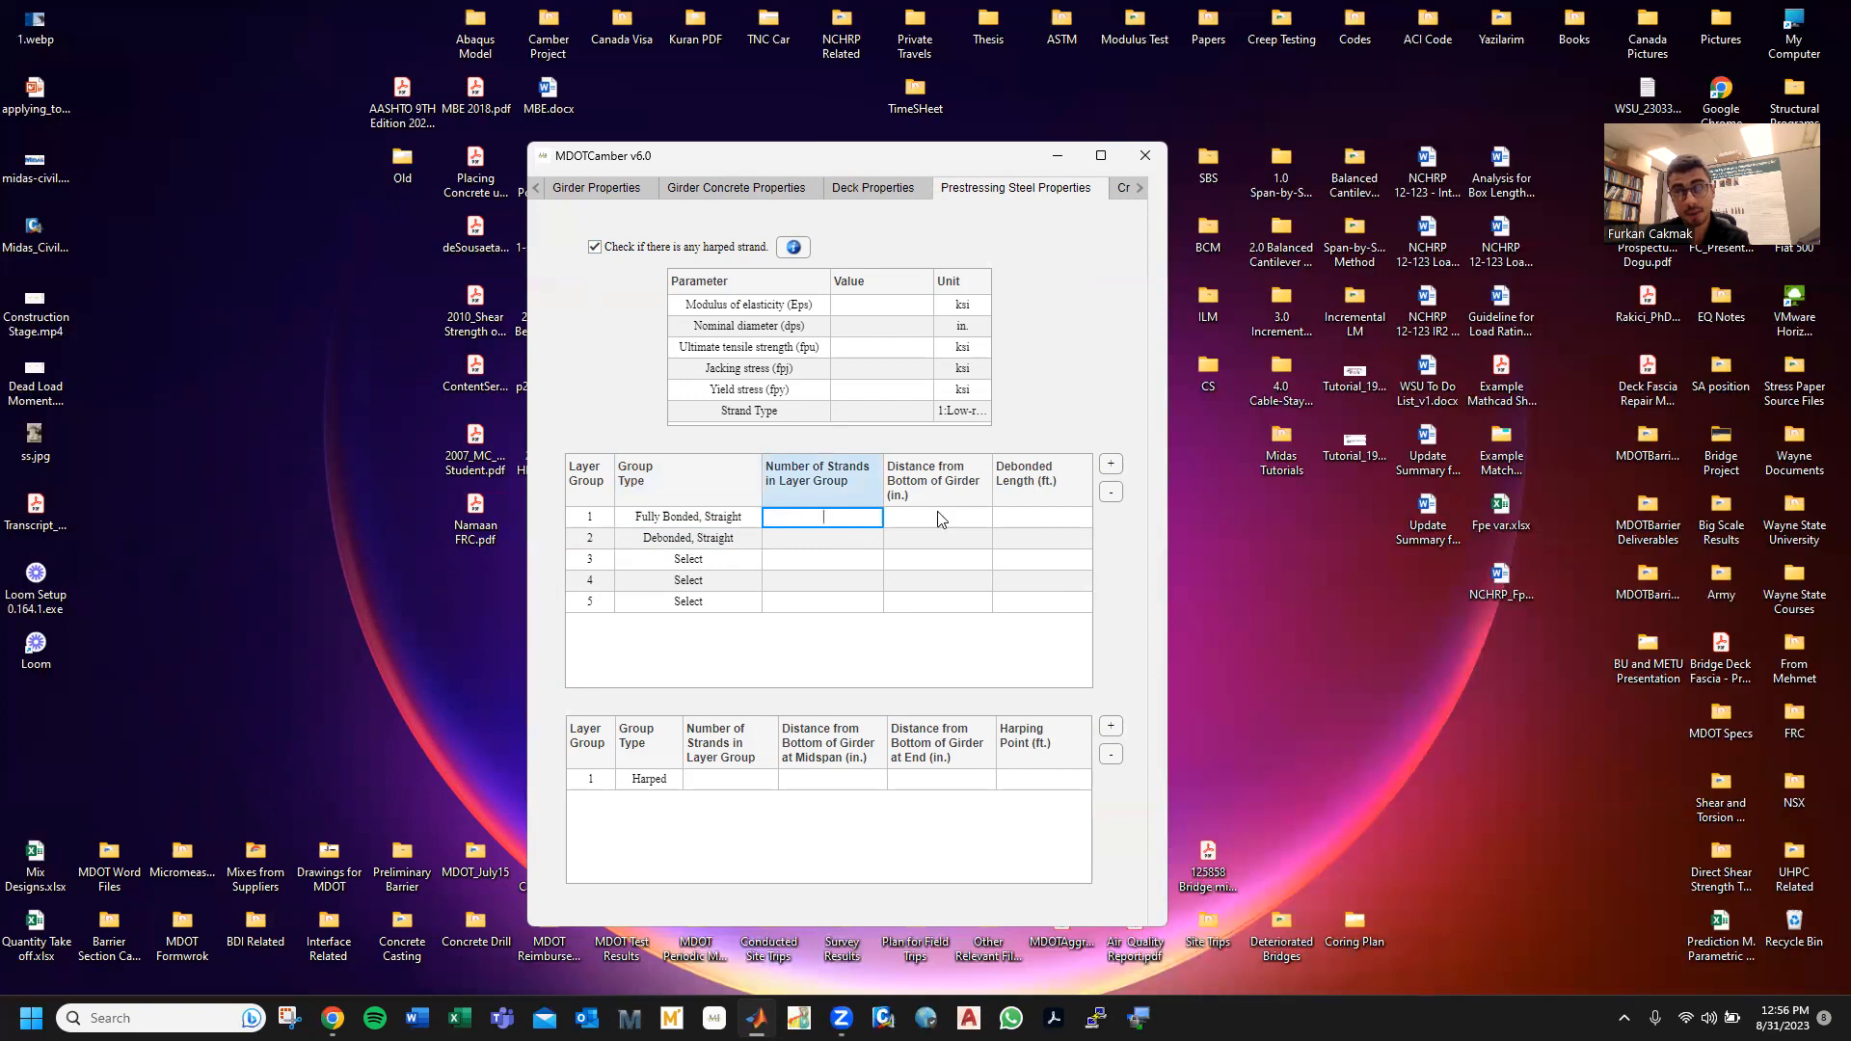
{"action": "left_click", "coordinate": [687, 538]}
{"action": "left_click", "coordinate": [1041, 538]}
{"action": "type", "text": "20"}
{"action": "left_click", "coordinate": [1041, 518]}
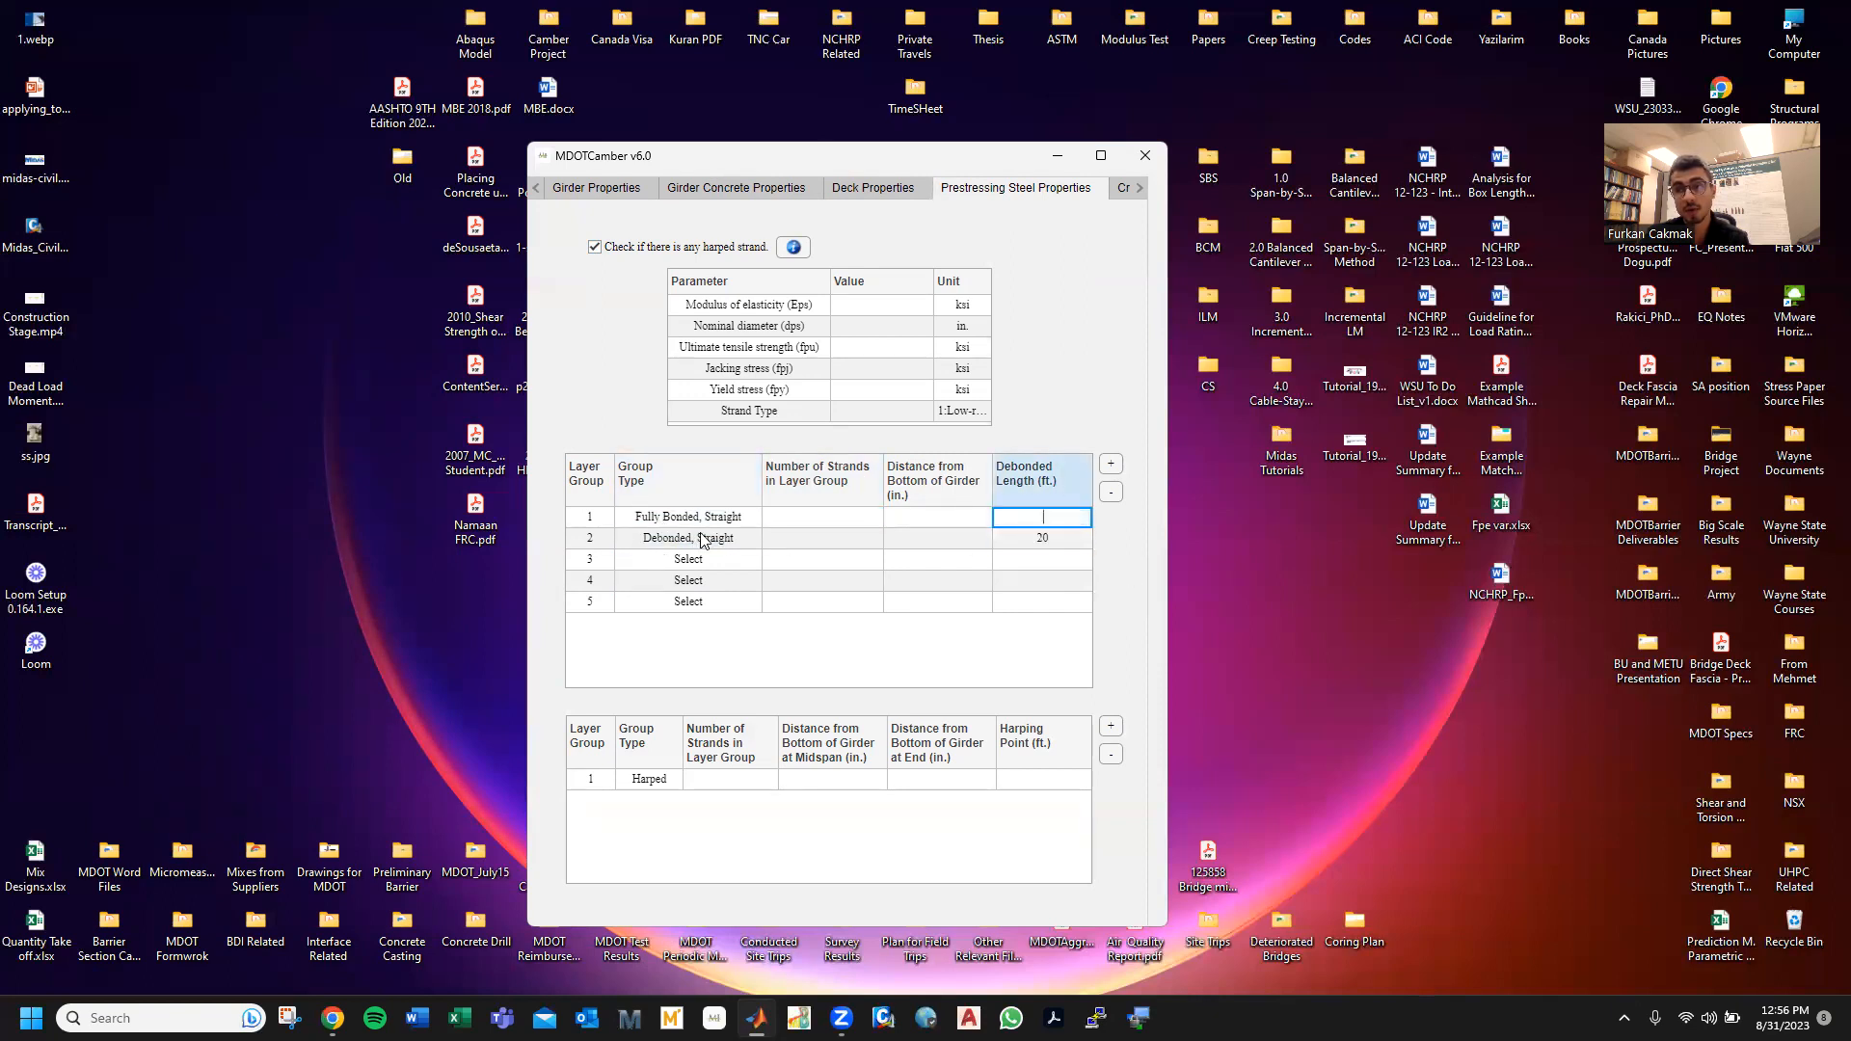
{"action": "type", "text": "0"}
{"action": "left_click", "coordinate": [1007, 407]}
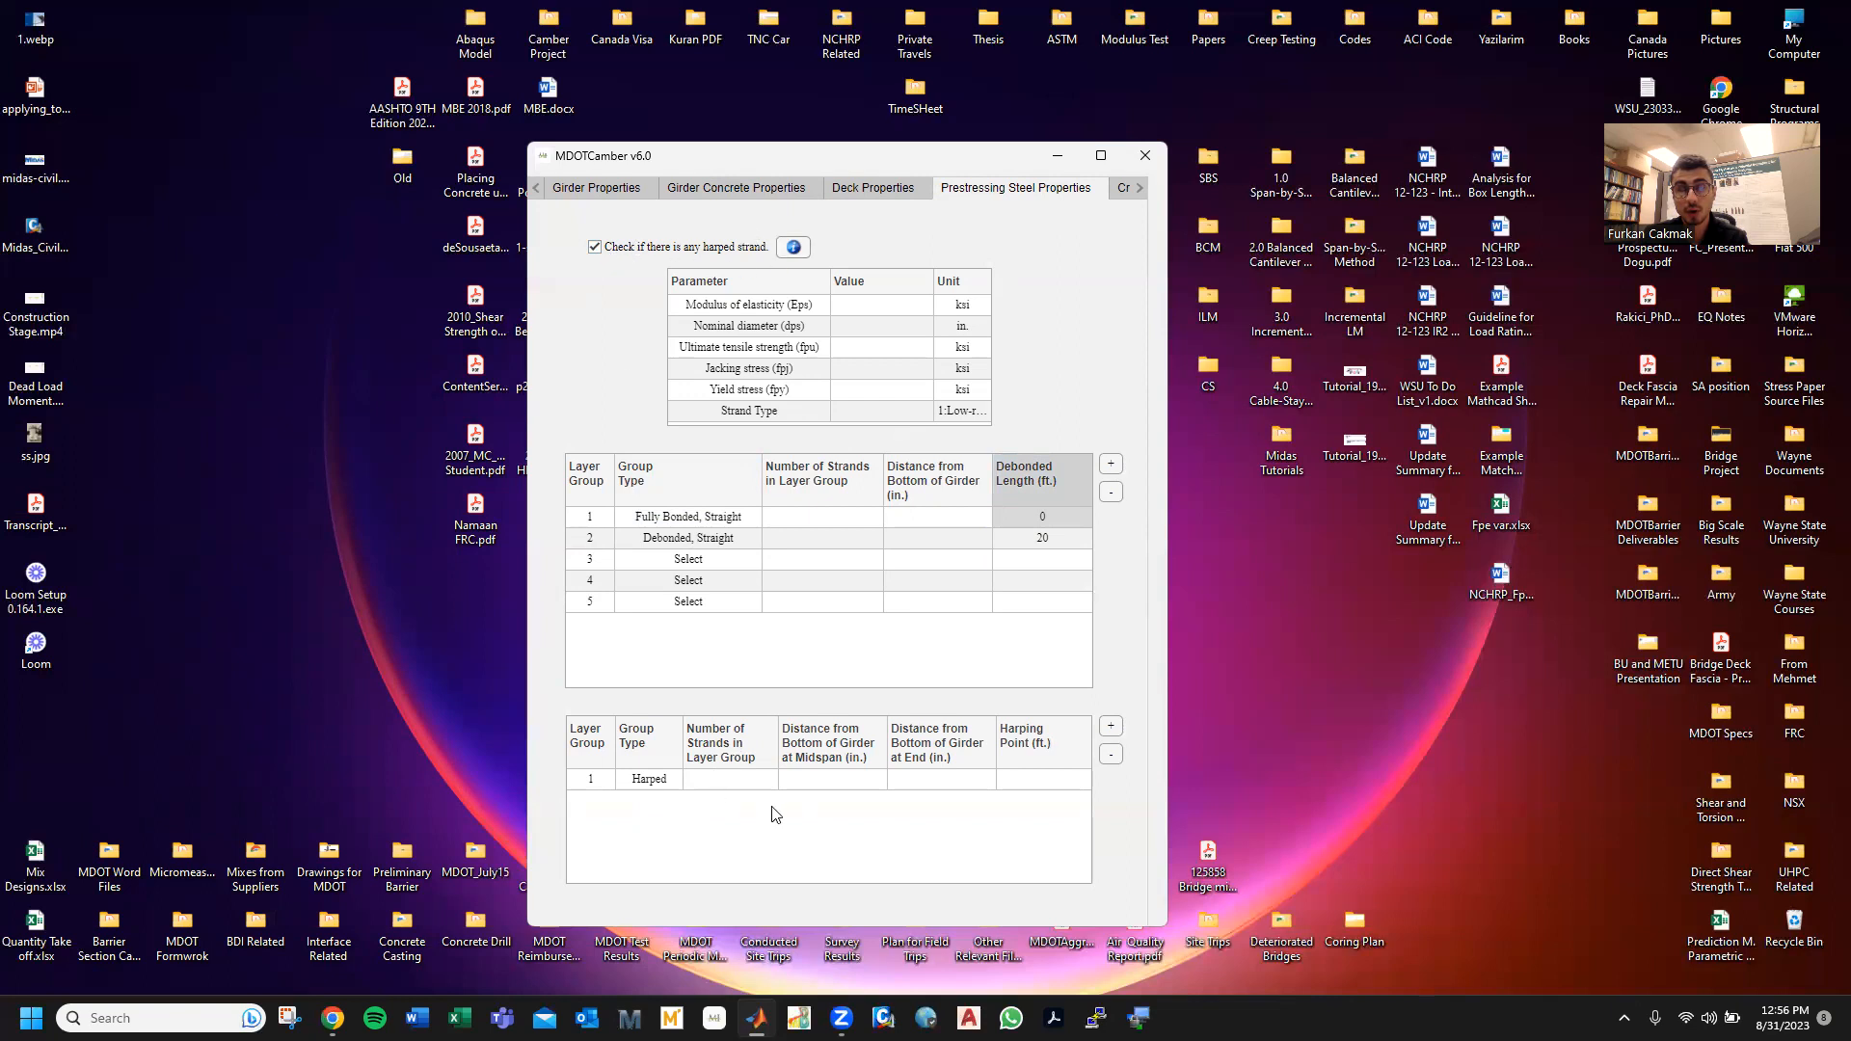
- Set the number of strands in the harped layer group to 2
{"action": "left_click", "coordinate": [727, 787]}
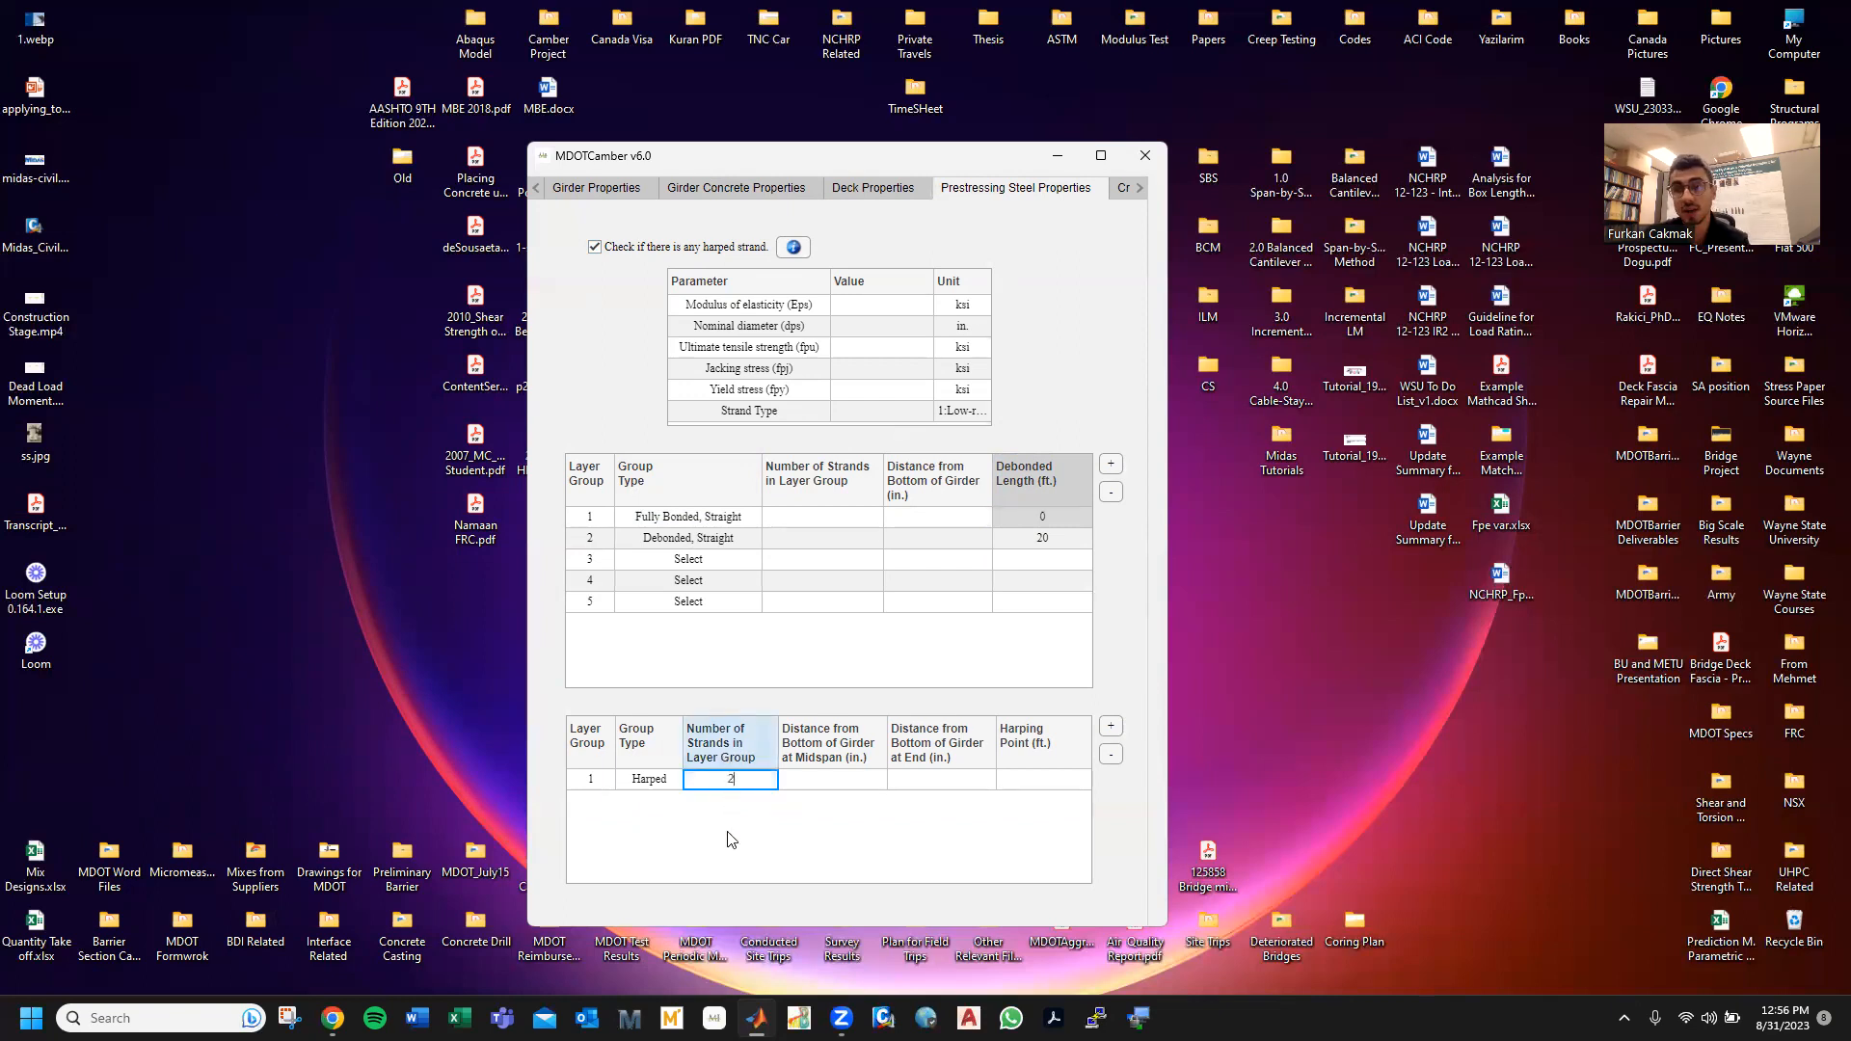
{"action": "left_click", "coordinate": [816, 782]}
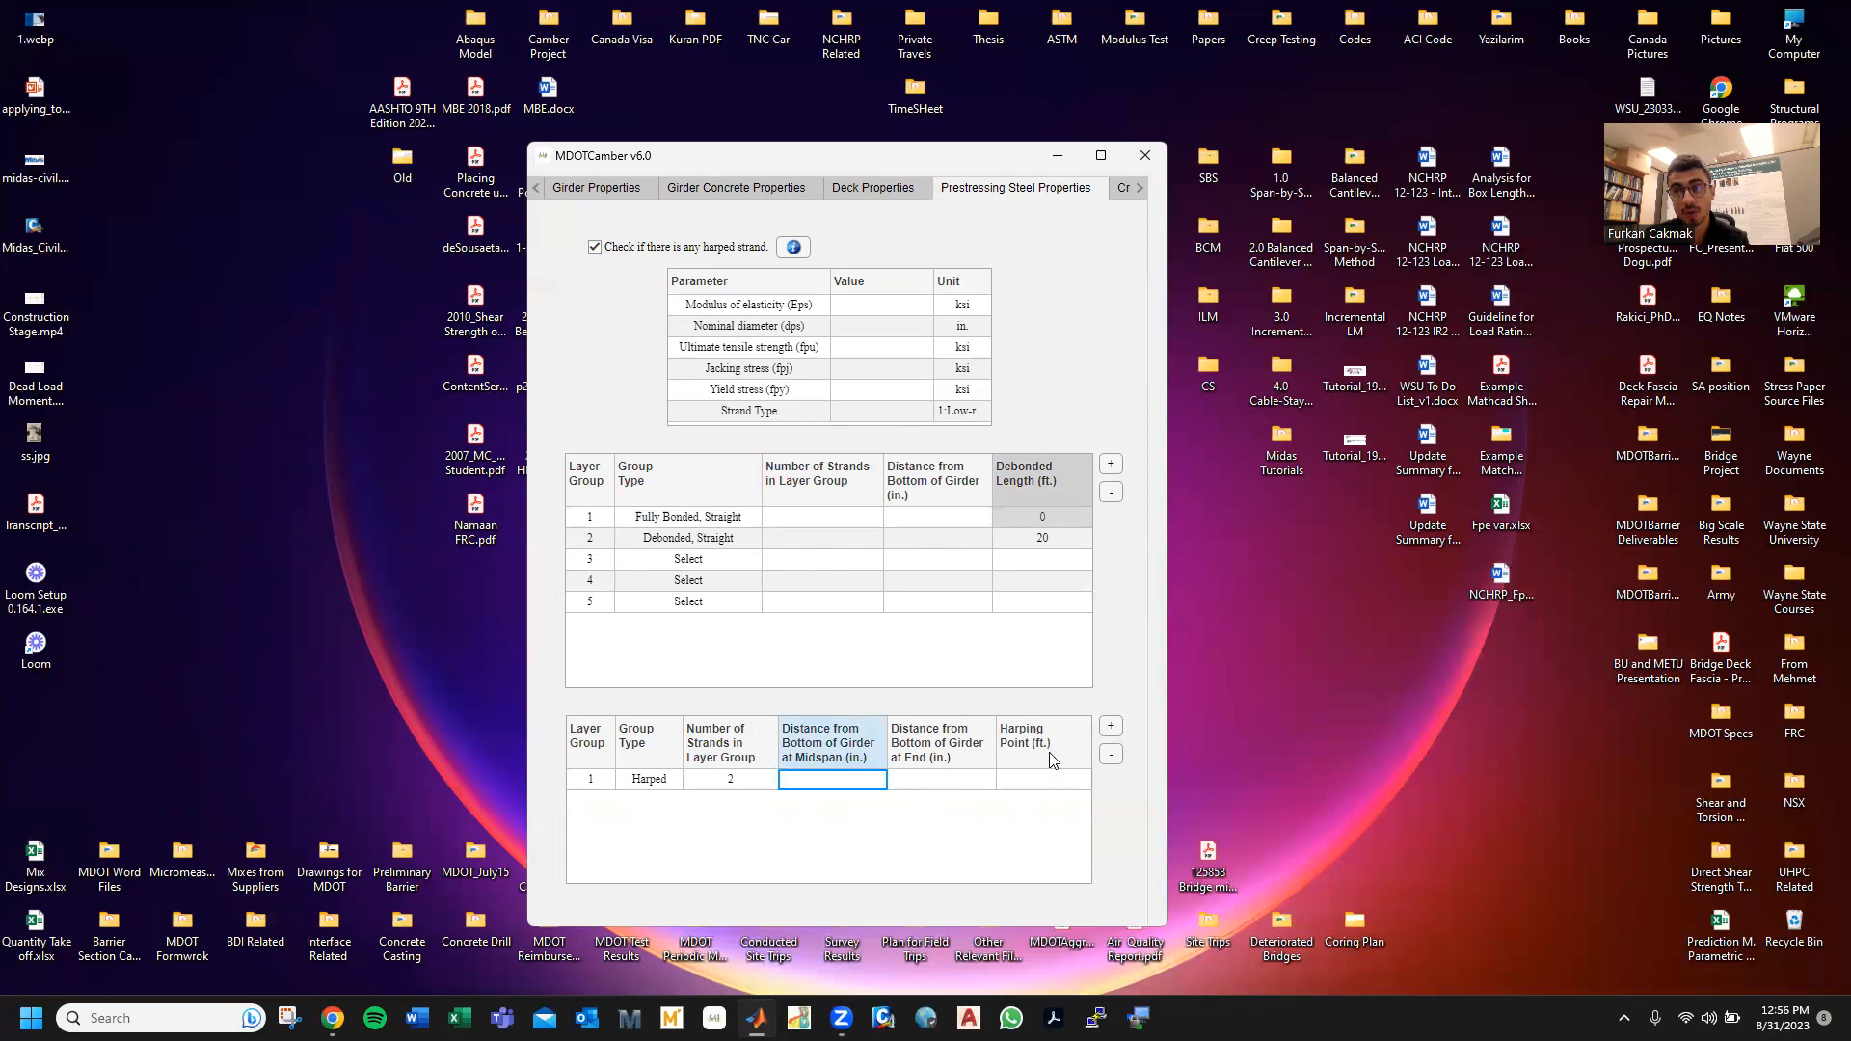
{"action": "left_click", "coordinate": [1046, 783]}
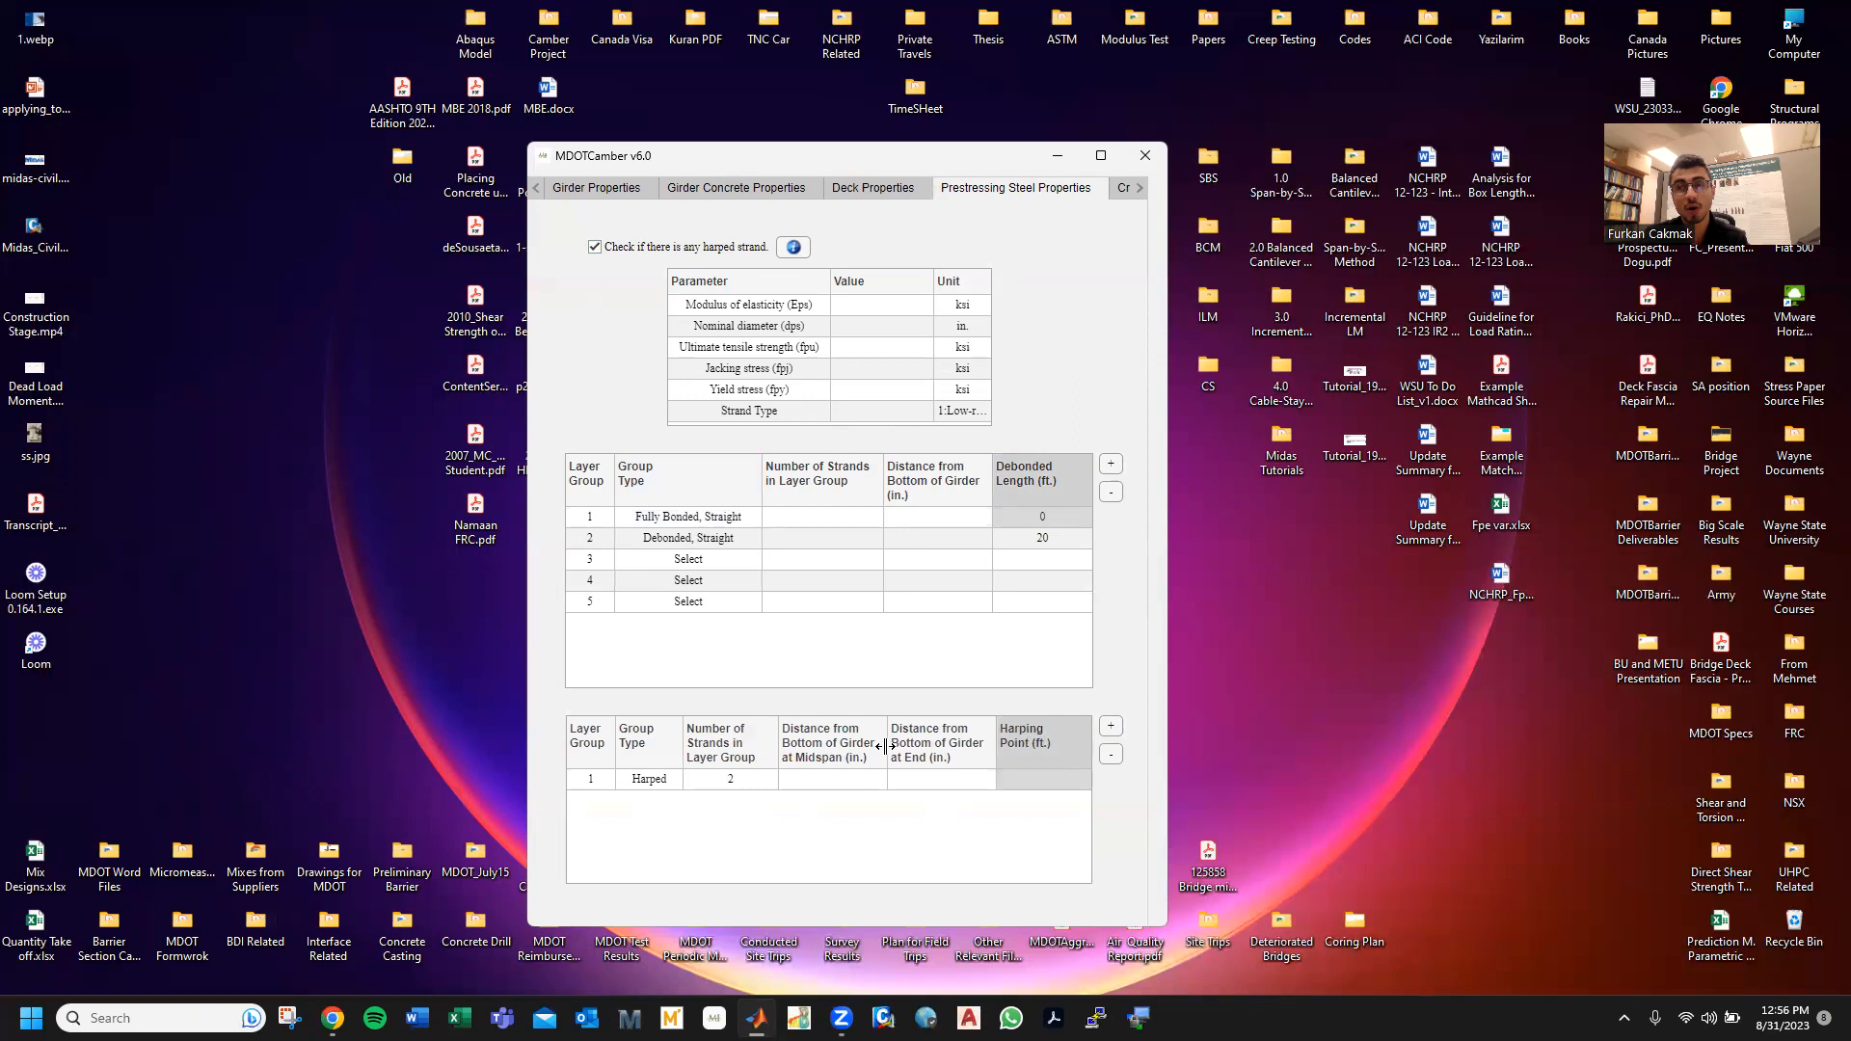
- In the creep and shrinkage model selection, choose AASHTO Body 2020 (Recommended)
{"action": "left_click", "coordinate": [1124, 191]}
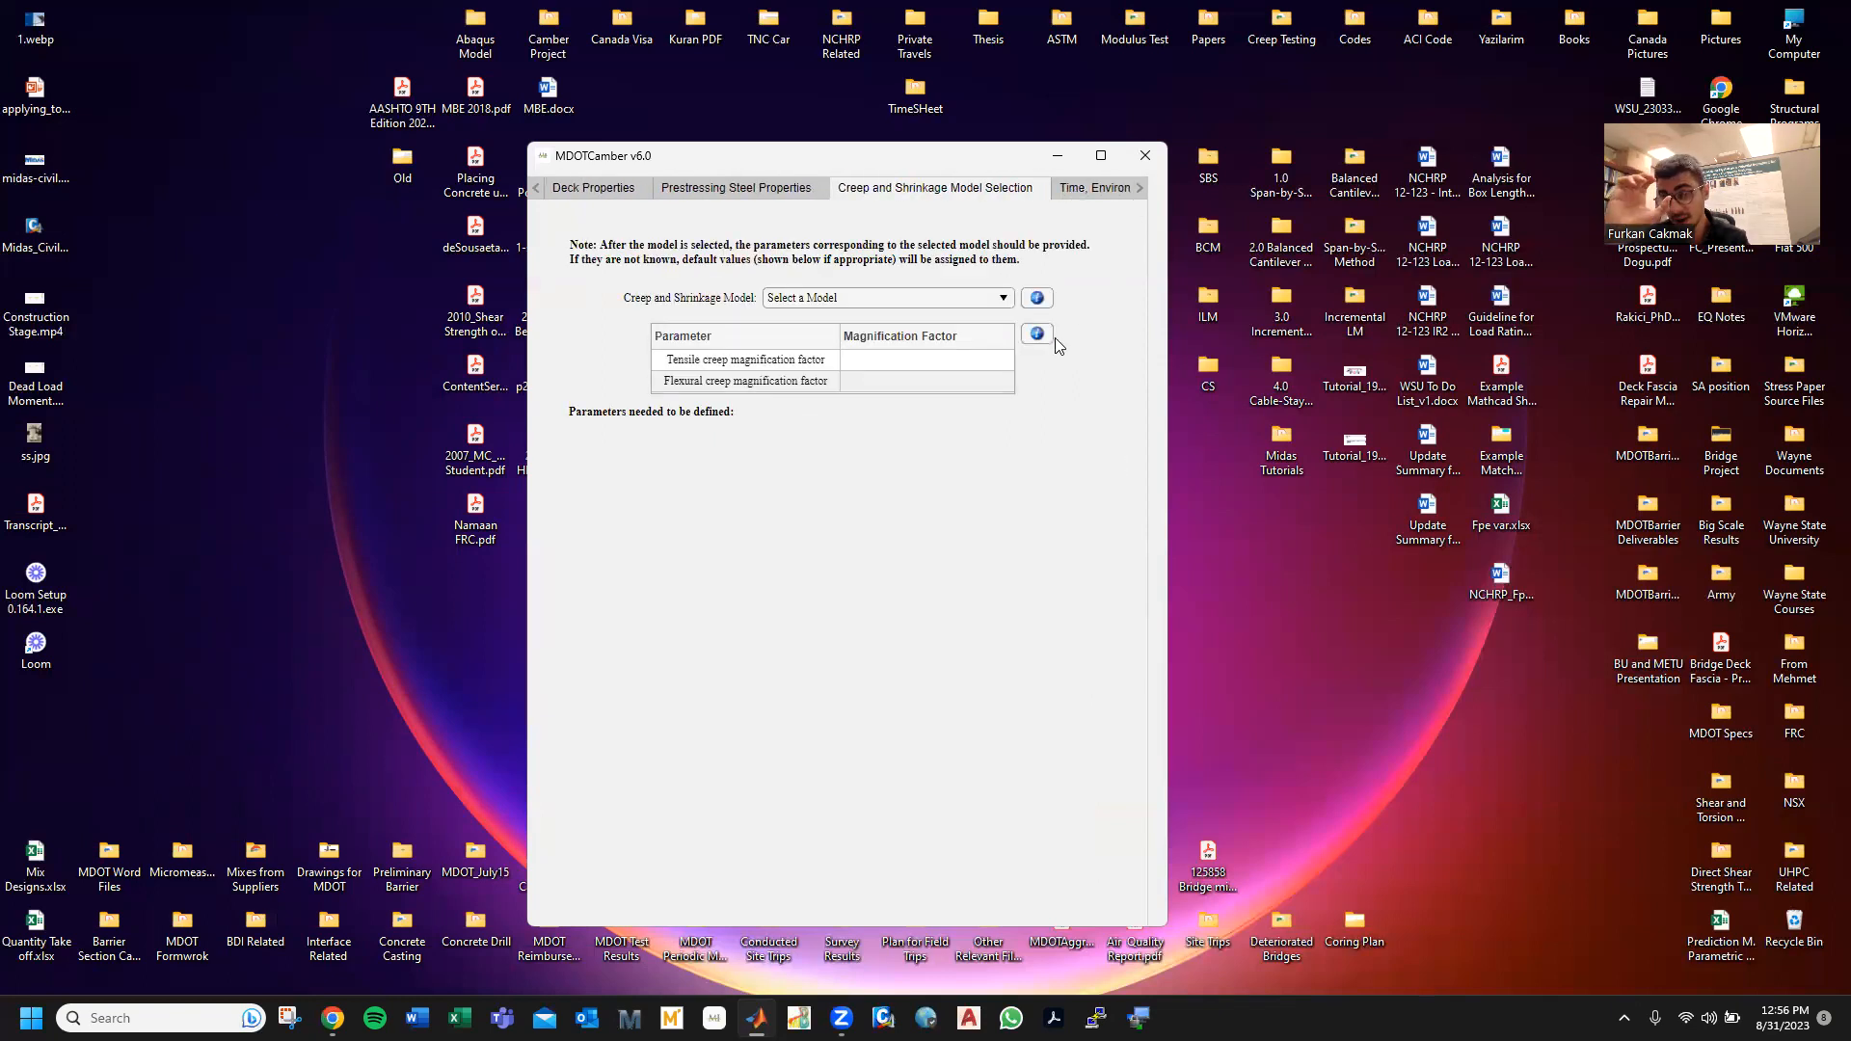
{"action": "left_click", "coordinate": [999, 305]}
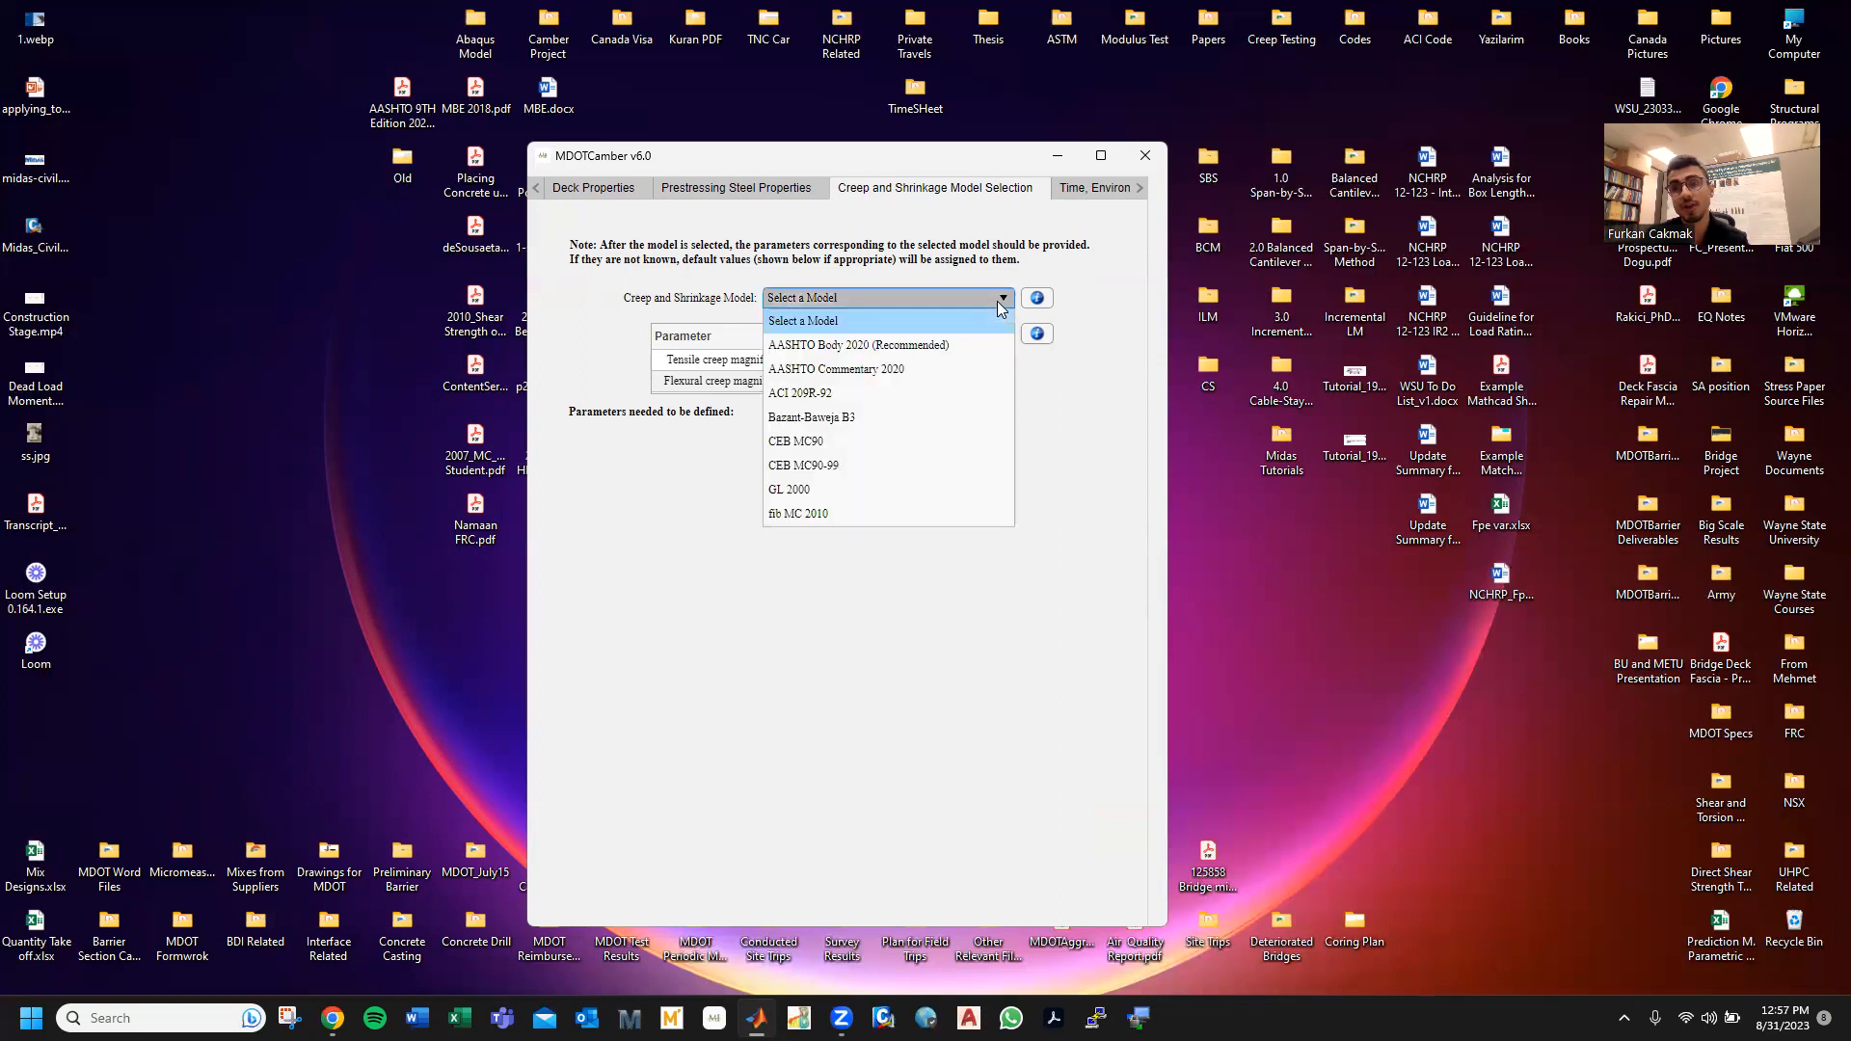
{"action": "left_click", "coordinate": [853, 347]}
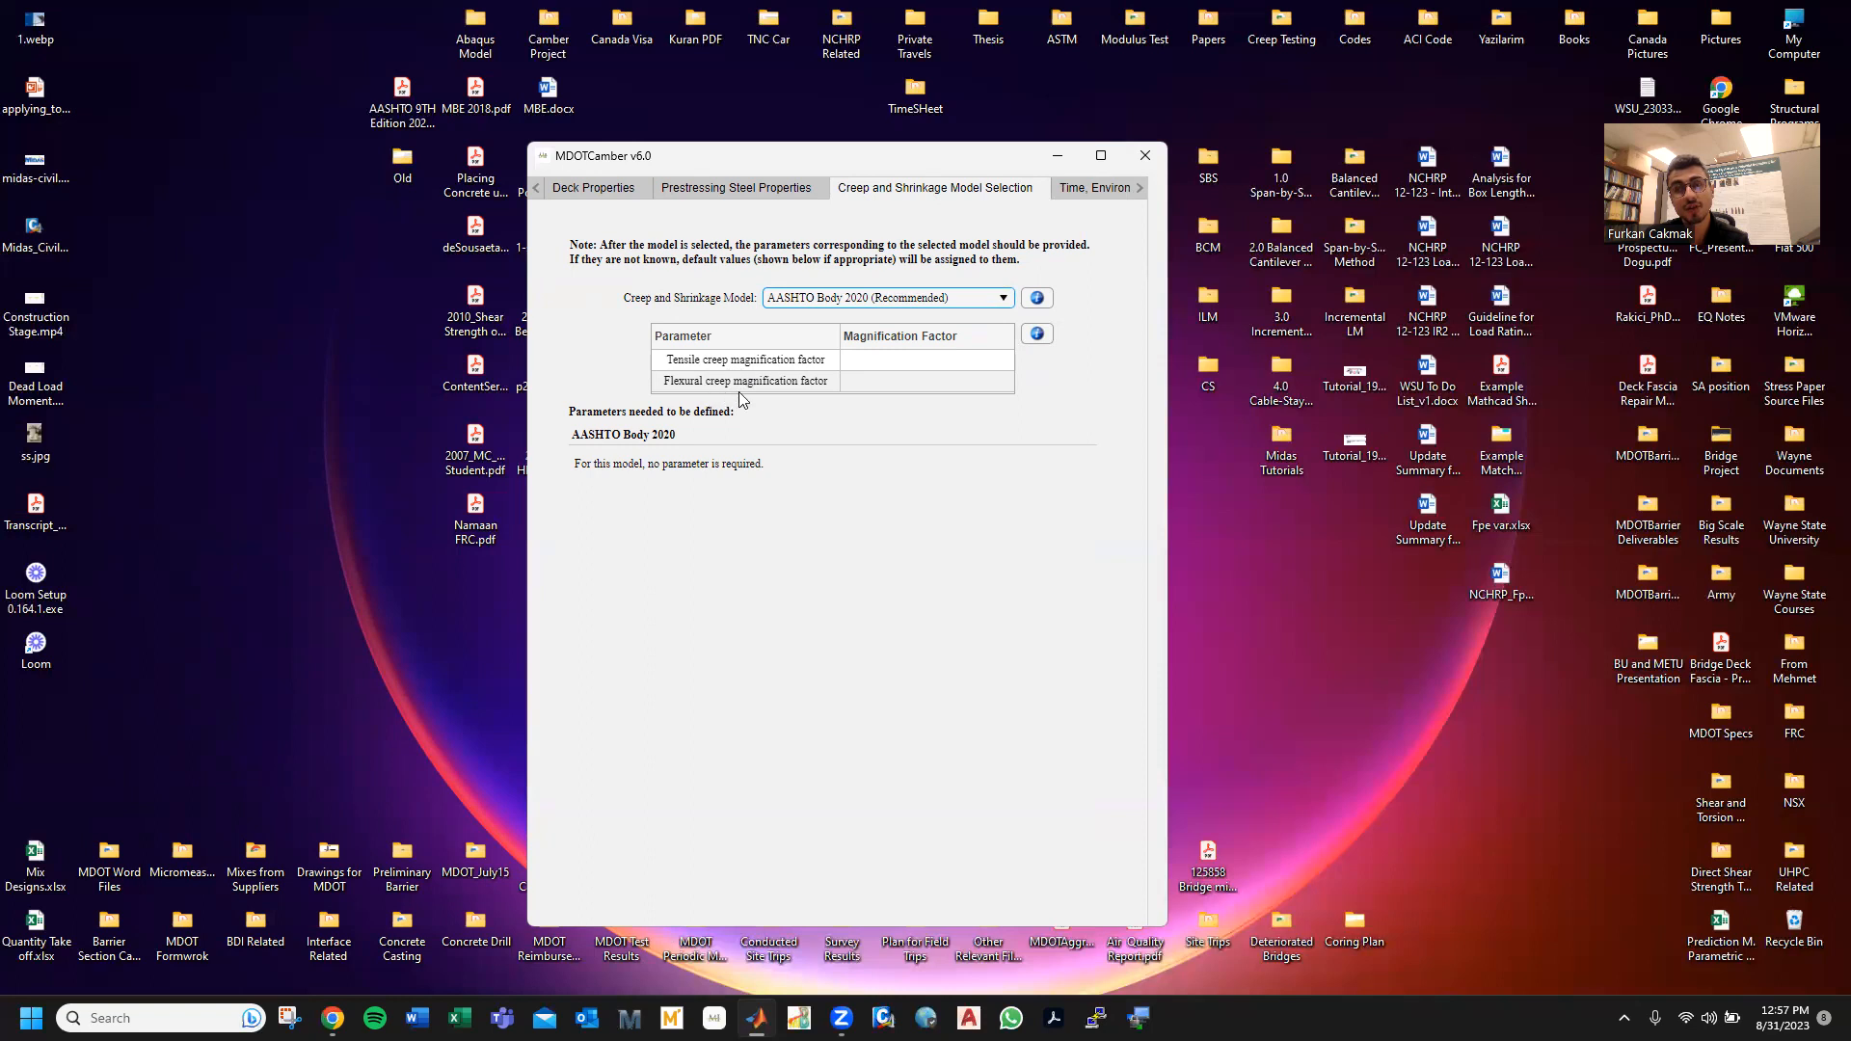
- Set the tensile and flexural creep magnification factors to 1, and open the reference note about them
{"action": "double_click", "coordinate": [875, 364]}
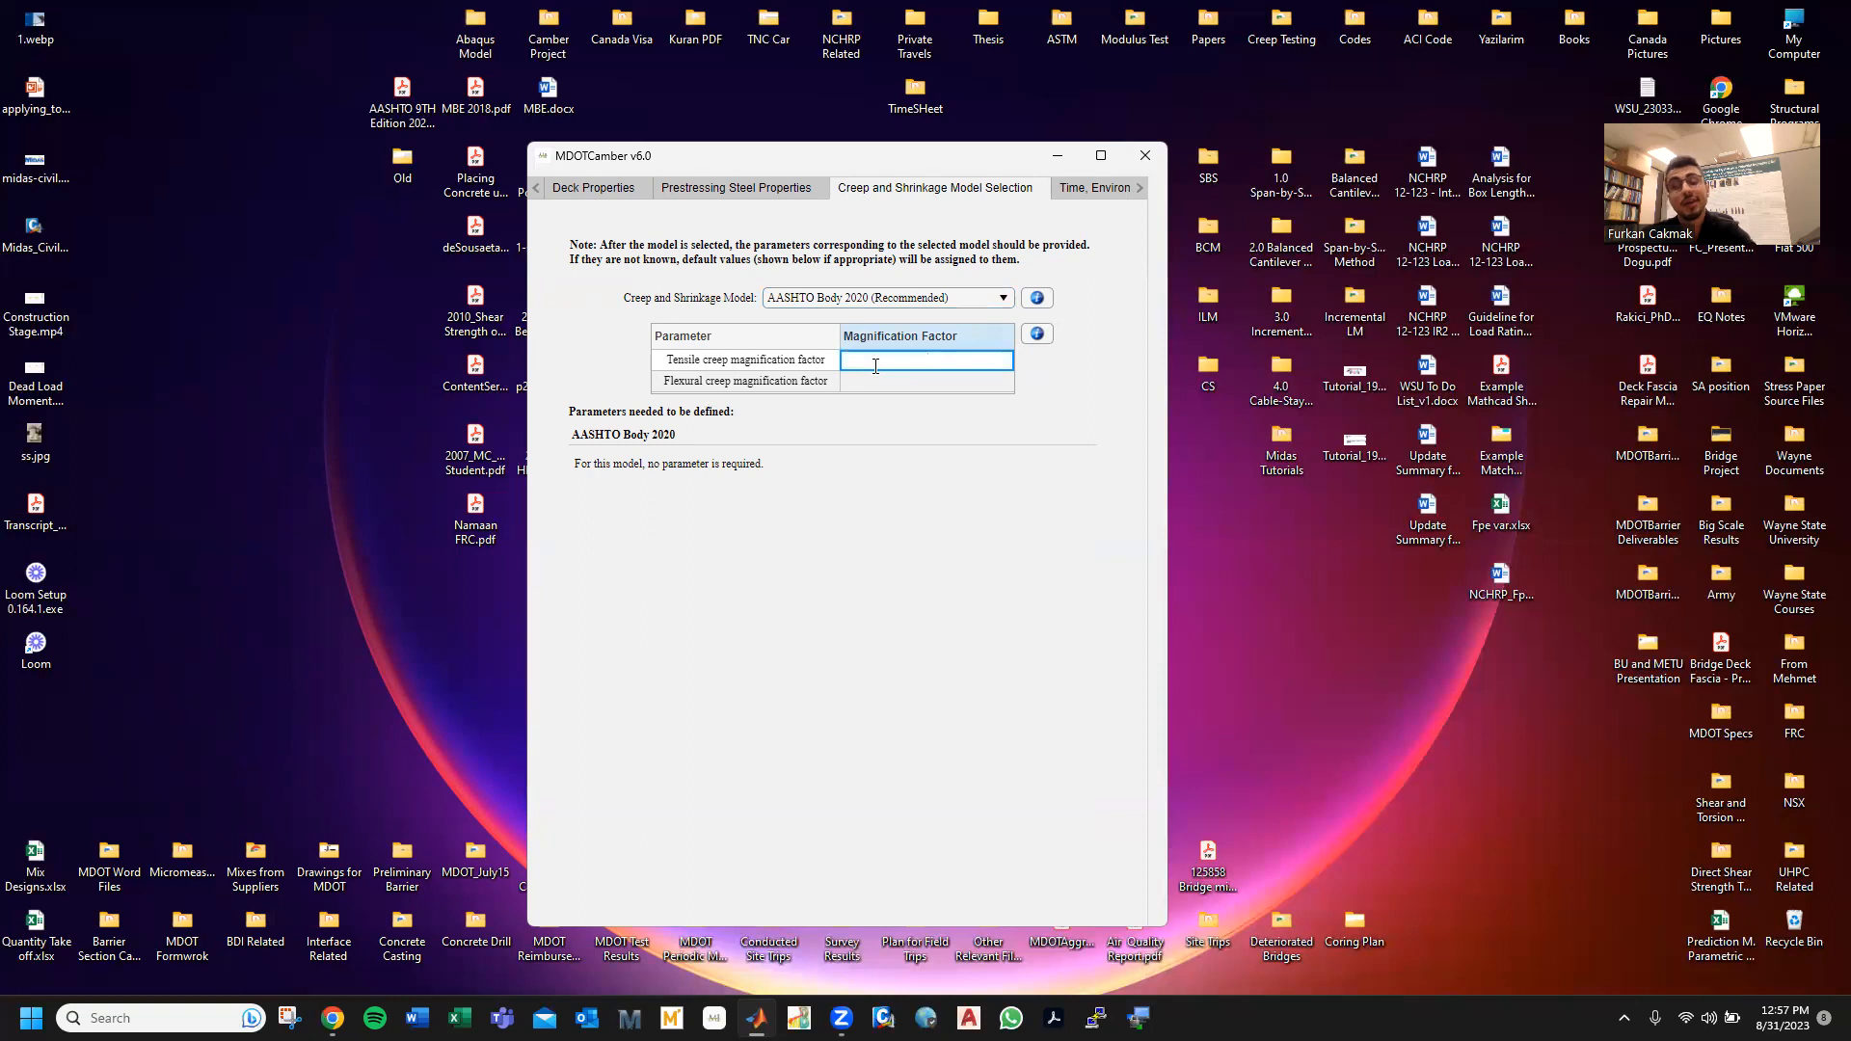
{"action": "type", "text": "1"}
{"action": "double_click", "coordinate": [916, 384]}
{"action": "type", "text": "1"}
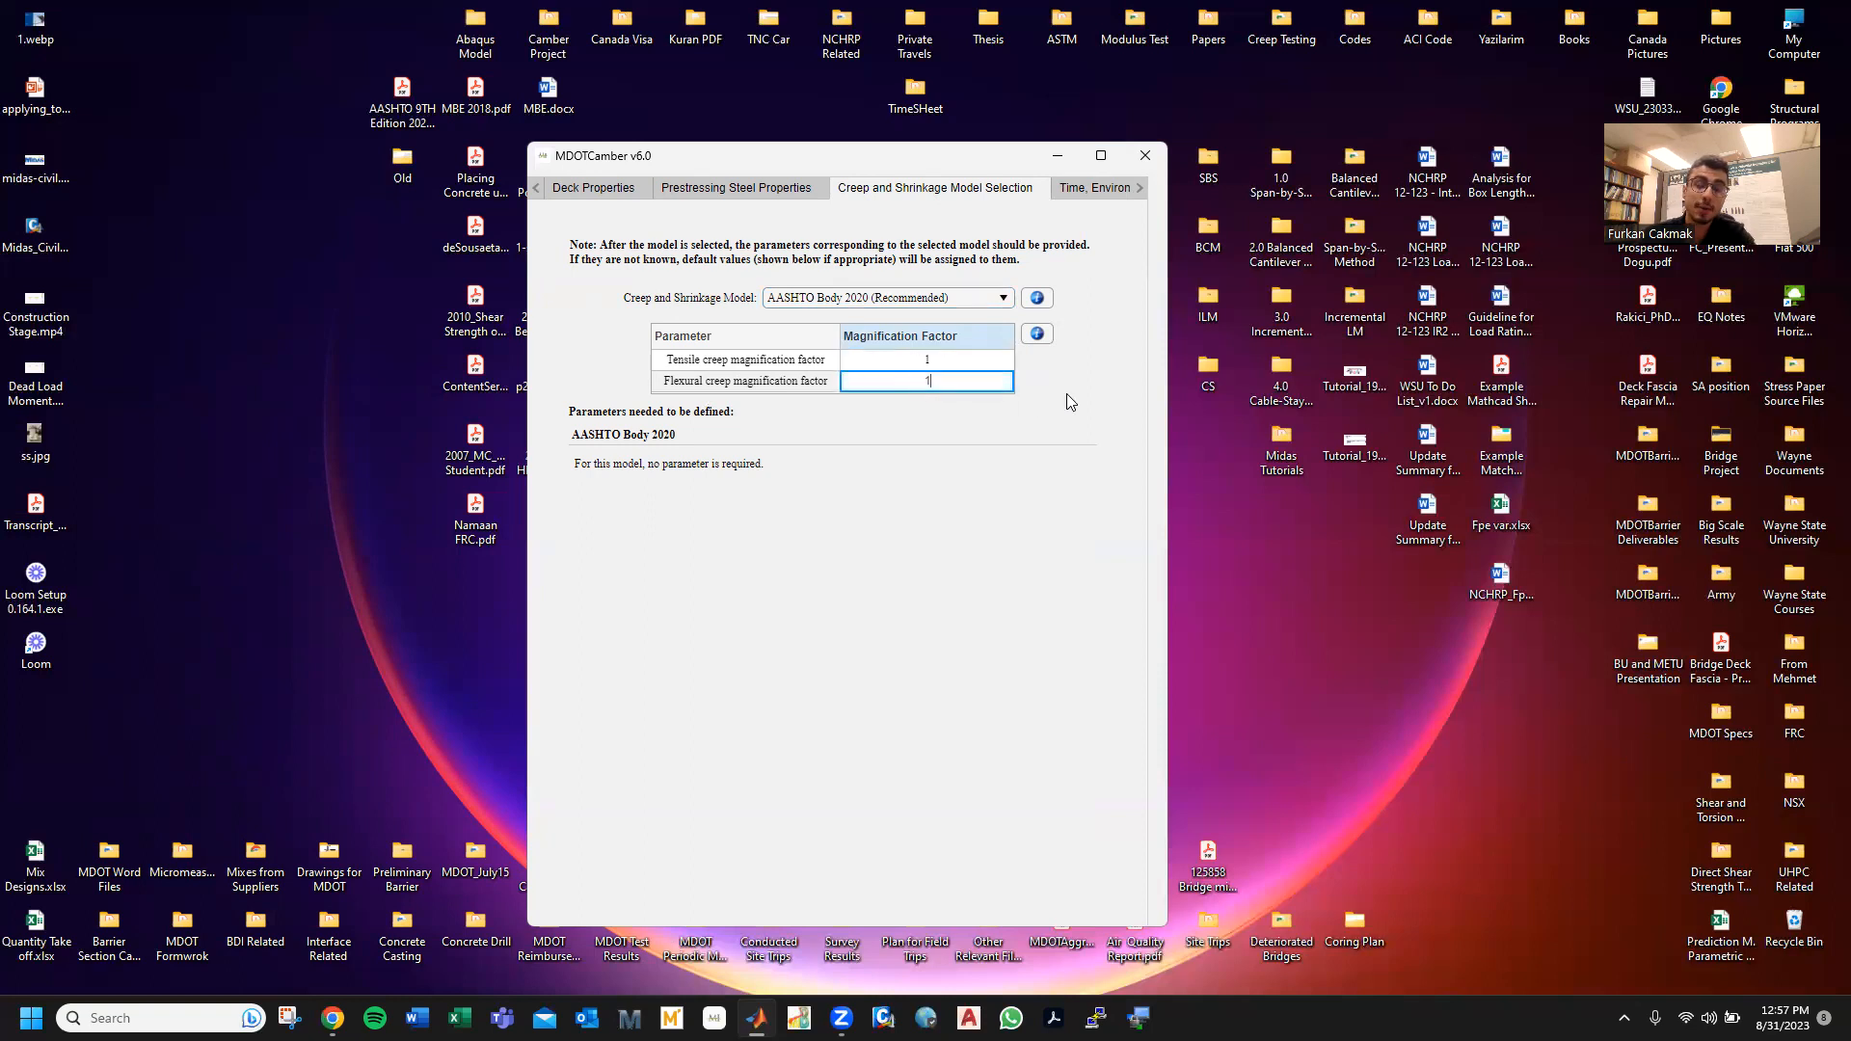
{"action": "left_click", "coordinate": [1066, 393]}
{"action": "left_click", "coordinate": [1030, 335]}
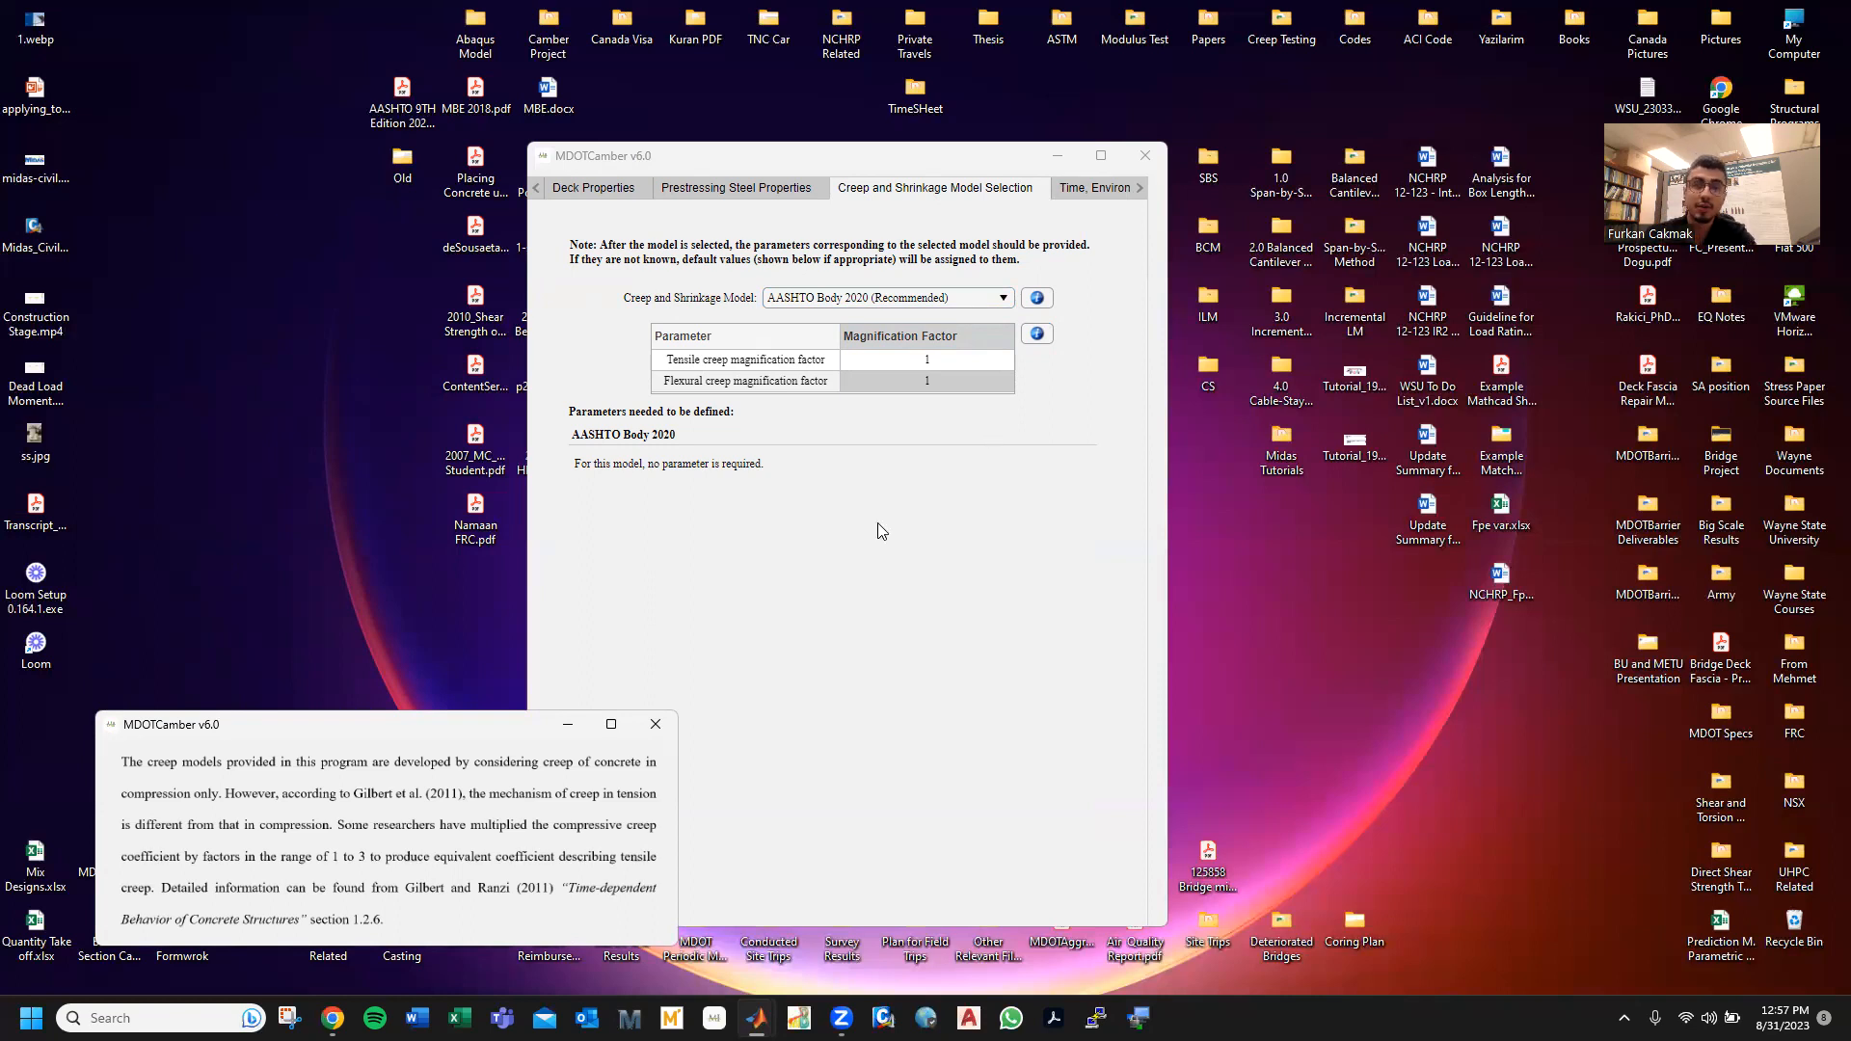
- Change the creep and shrinkage model to Bazant-Baweja B3
{"action": "left_click", "coordinate": [887, 298]}
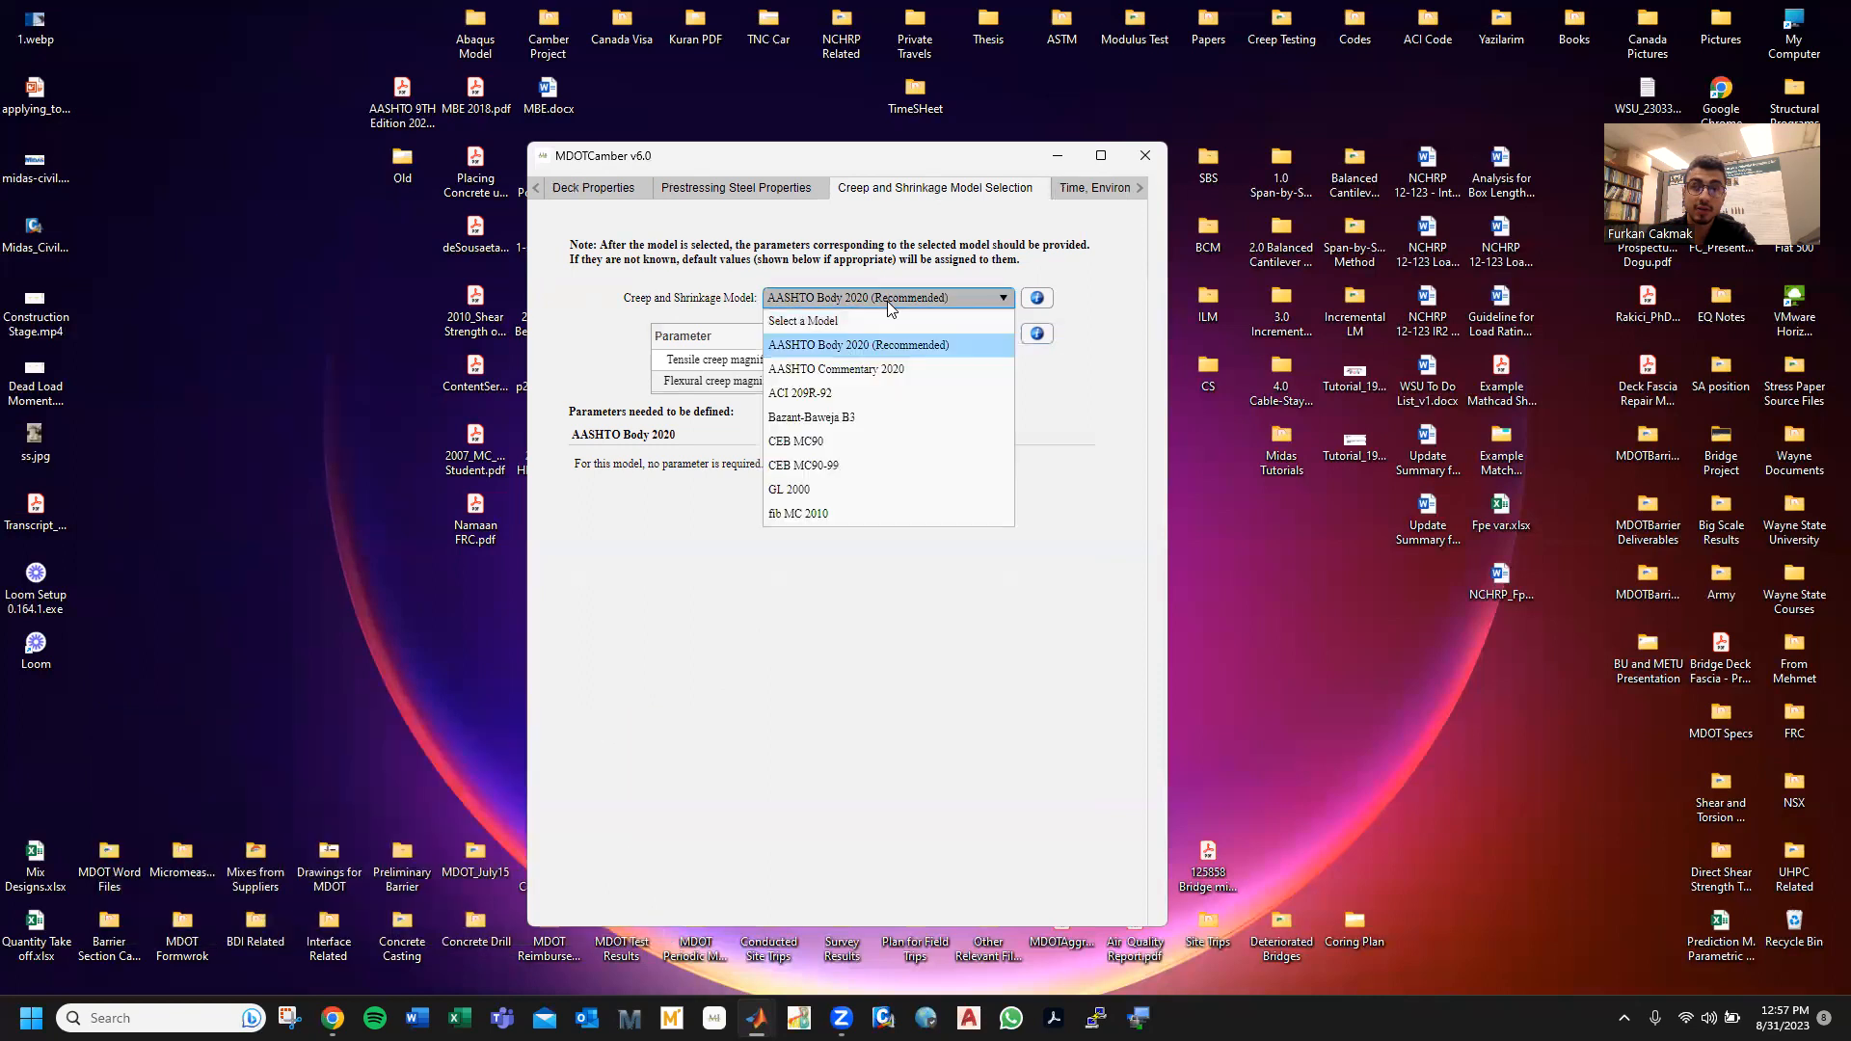
{"action": "left_click", "coordinate": [863, 420]}
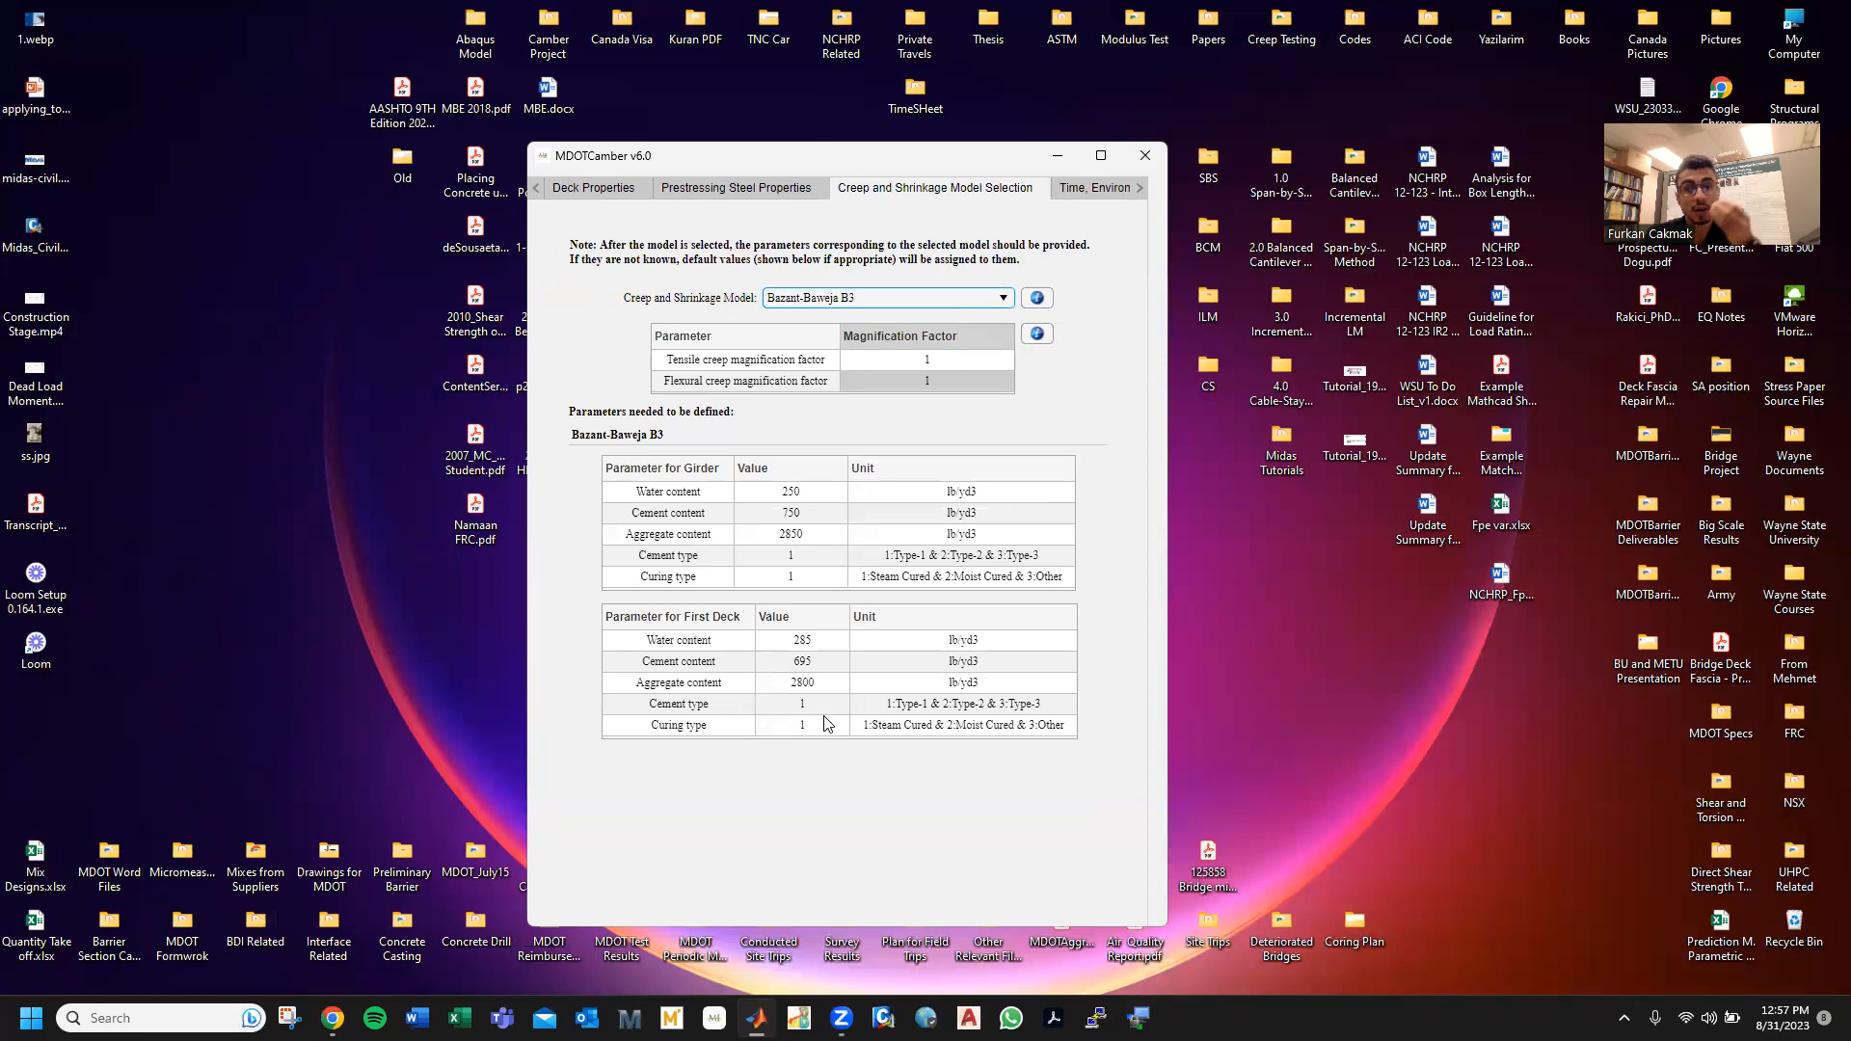
- In the time, environment and measured camber properties, try 101 and 3 sections to be investigated, and finish with 51
{"action": "left_click", "coordinate": [1085, 187]}
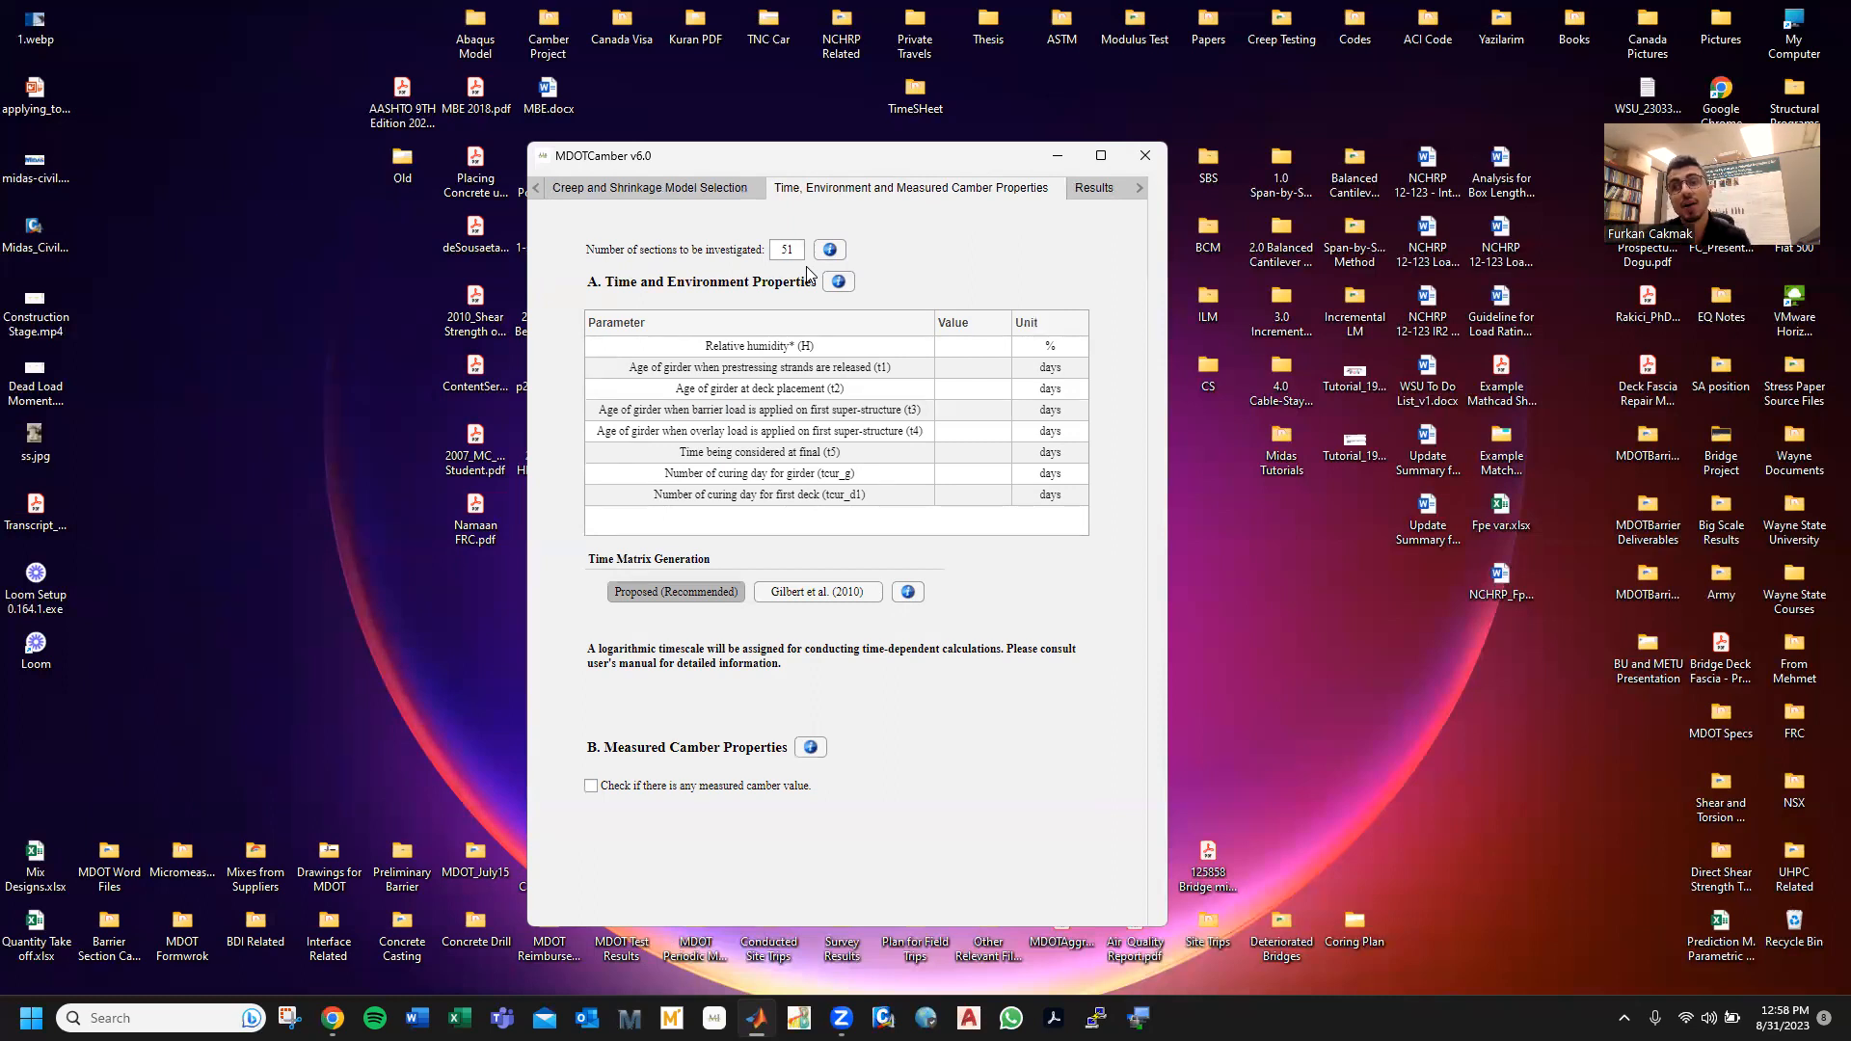
{"action": "double_click", "coordinate": [782, 250]}
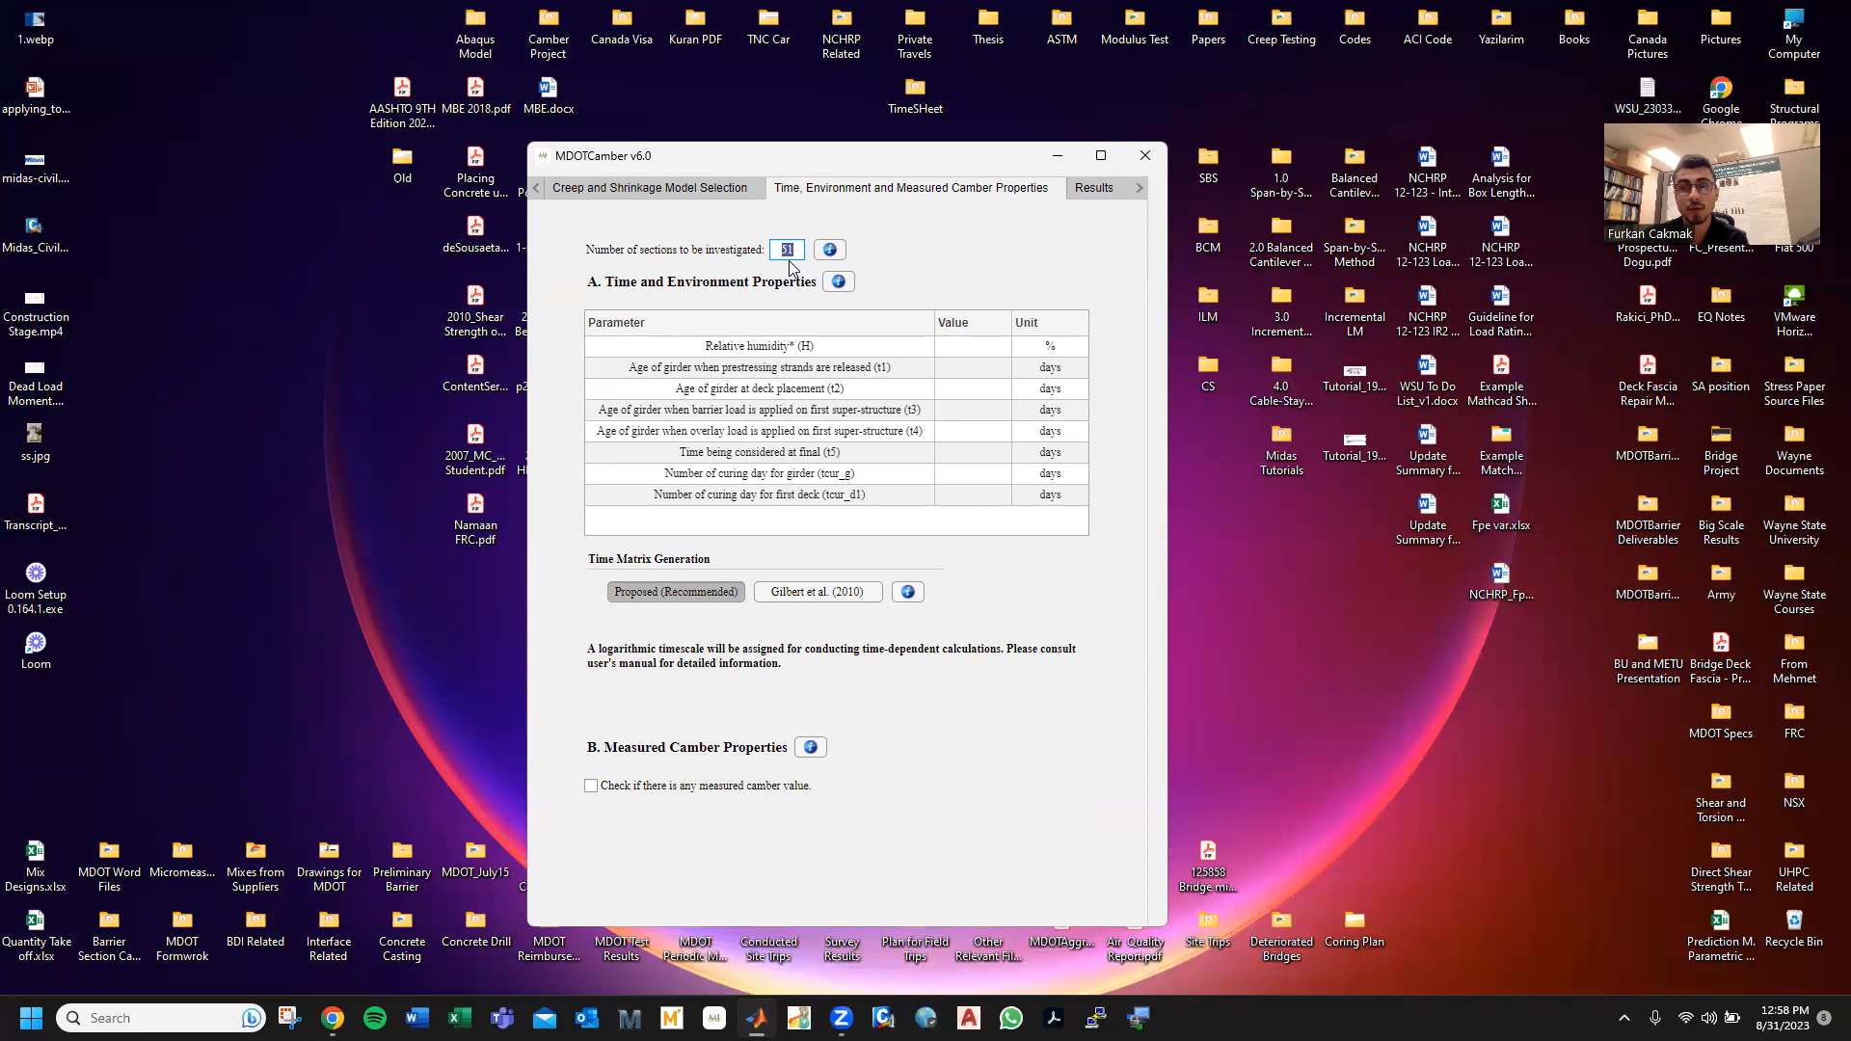
{"action": "type", "text": "101"}
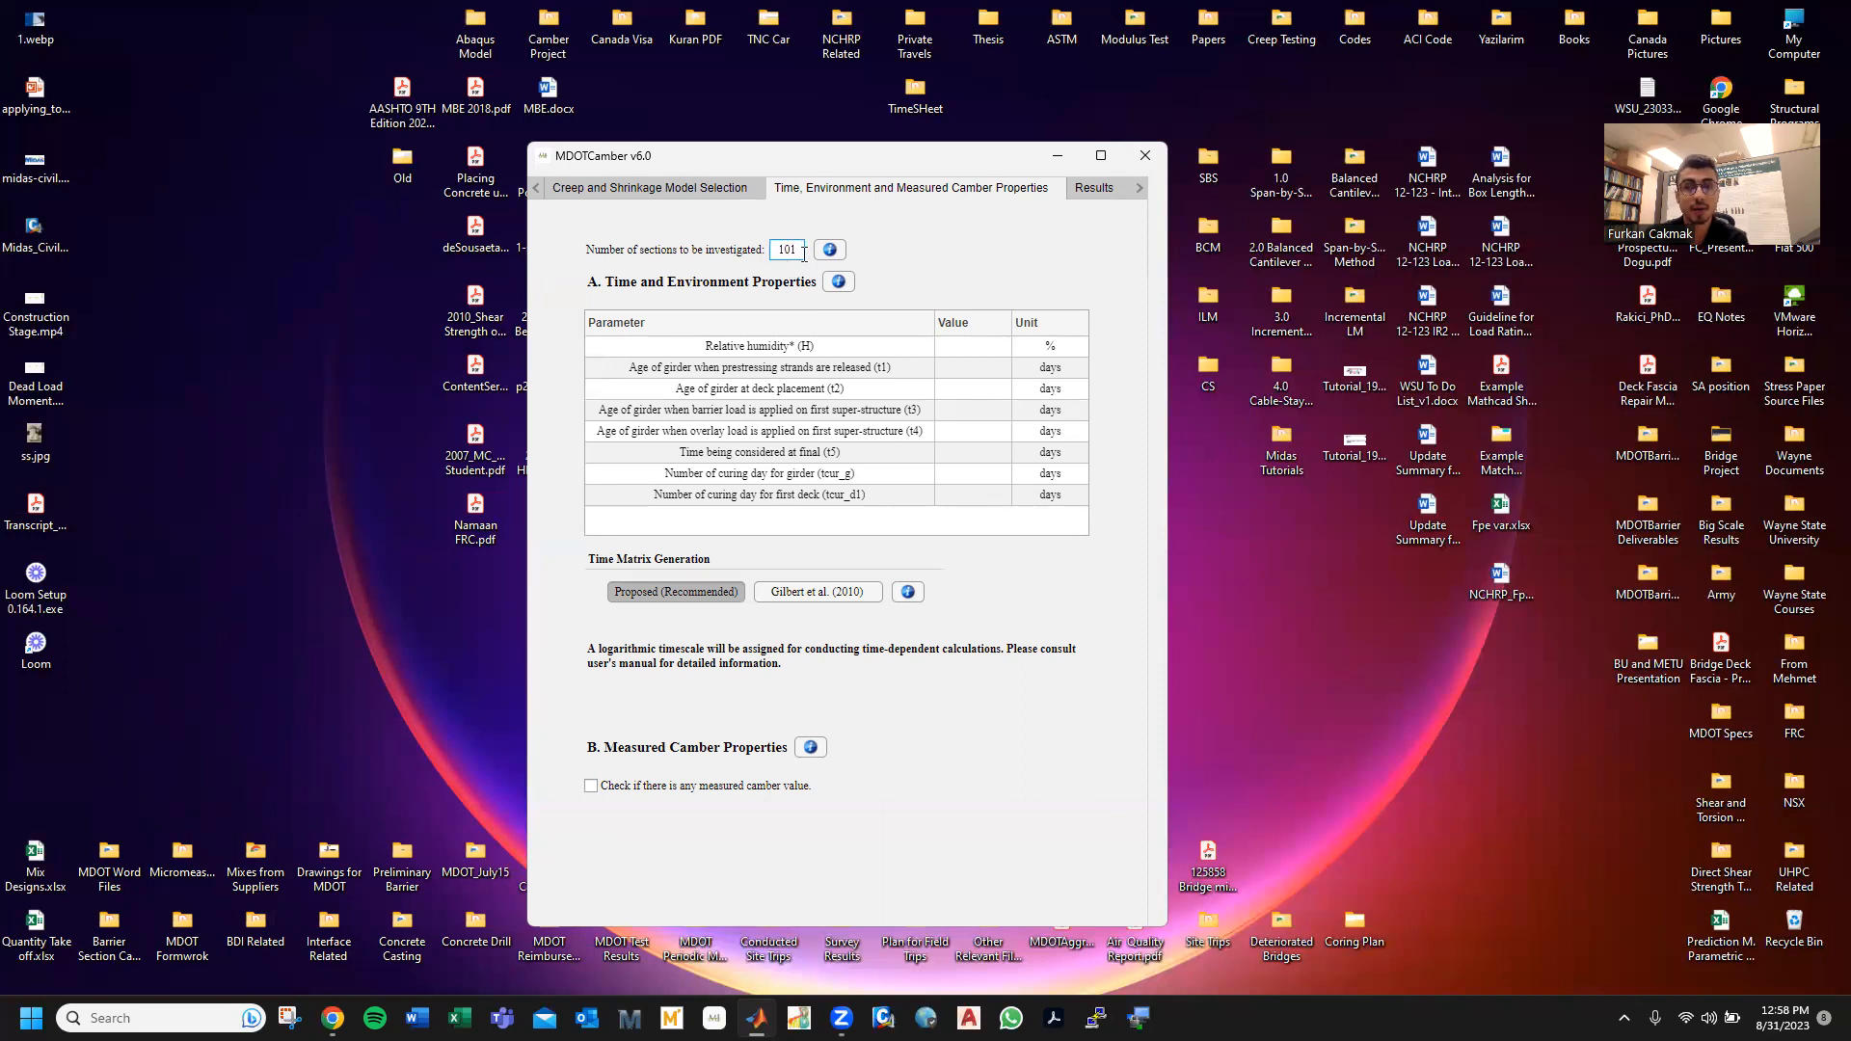
{"action": "double_click", "coordinate": [795, 252]}
{"action": "type", "text": "3"}
{"action": "left_click", "coordinate": [910, 270]}
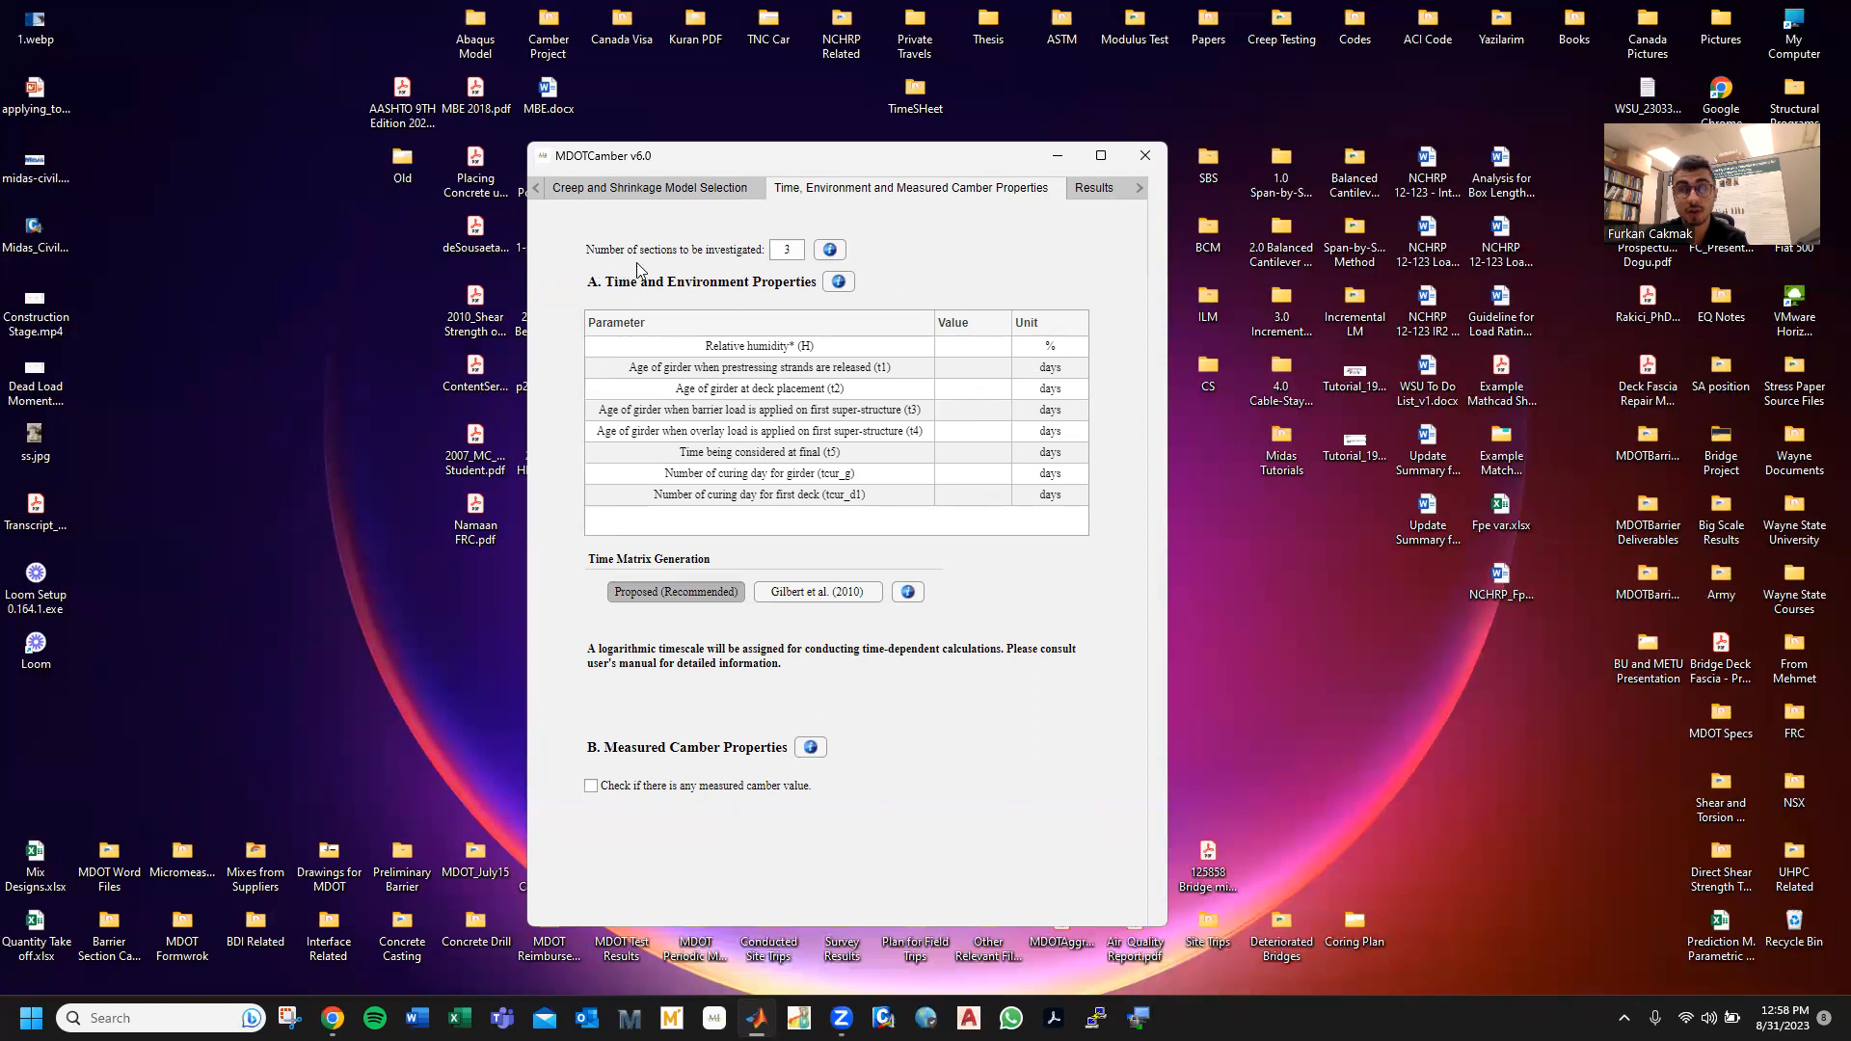
{"action": "double_click", "coordinate": [775, 250]}
{"action": "left_click", "coordinate": [878, 291]}
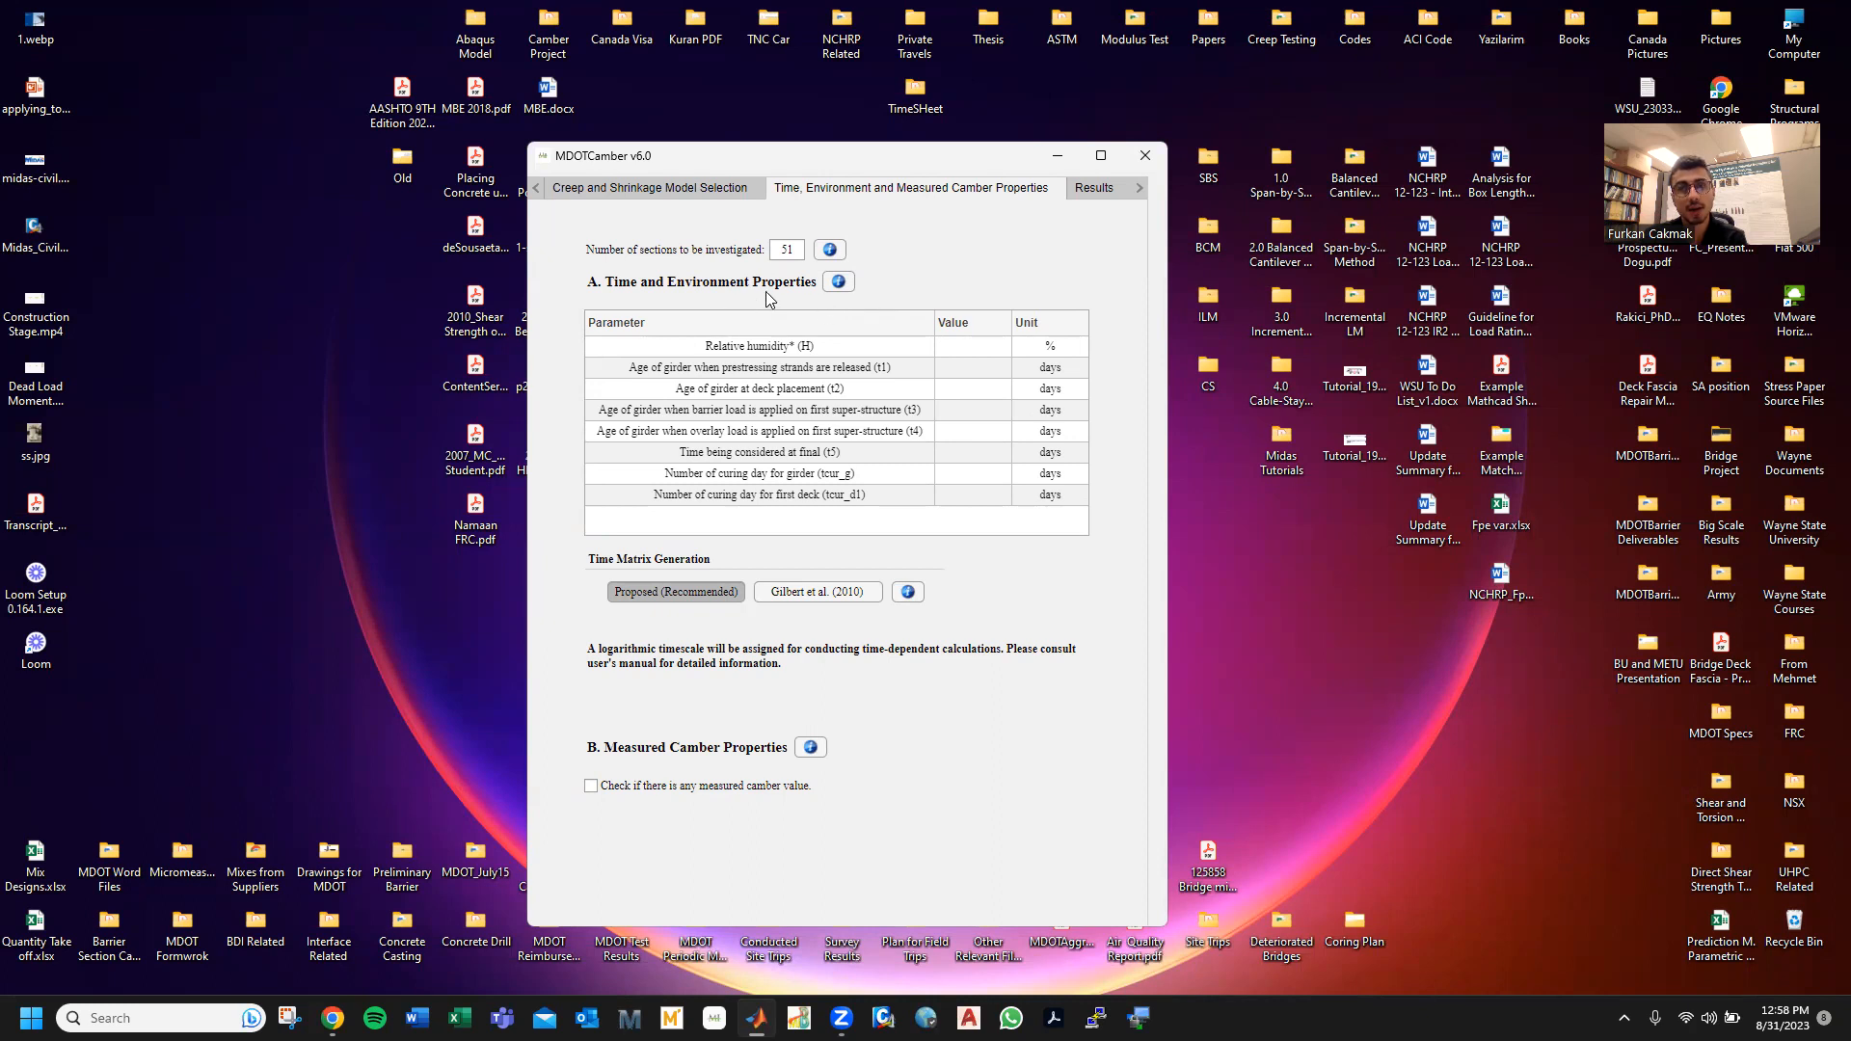
- Consult the reference note for the time and environment properties, then close it
{"action": "left_click", "coordinate": [838, 289]}
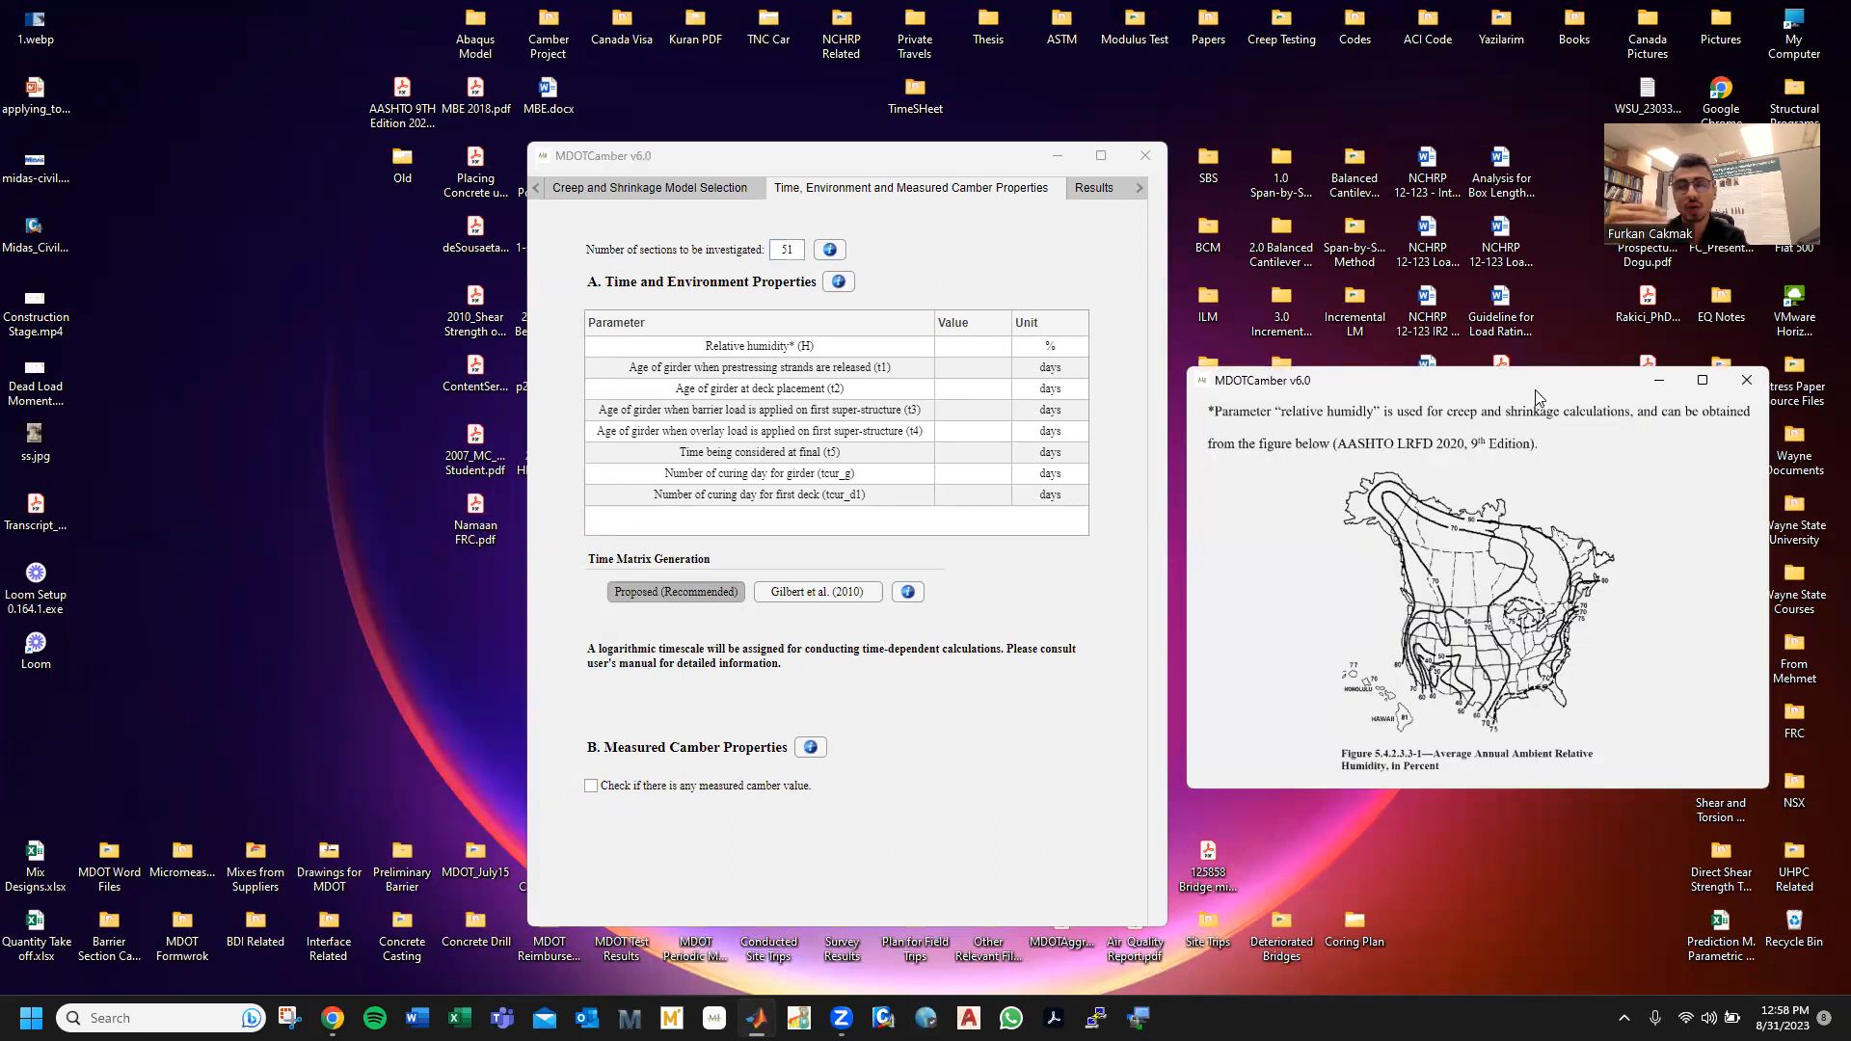
{"action": "left_click", "coordinate": [1756, 378]}
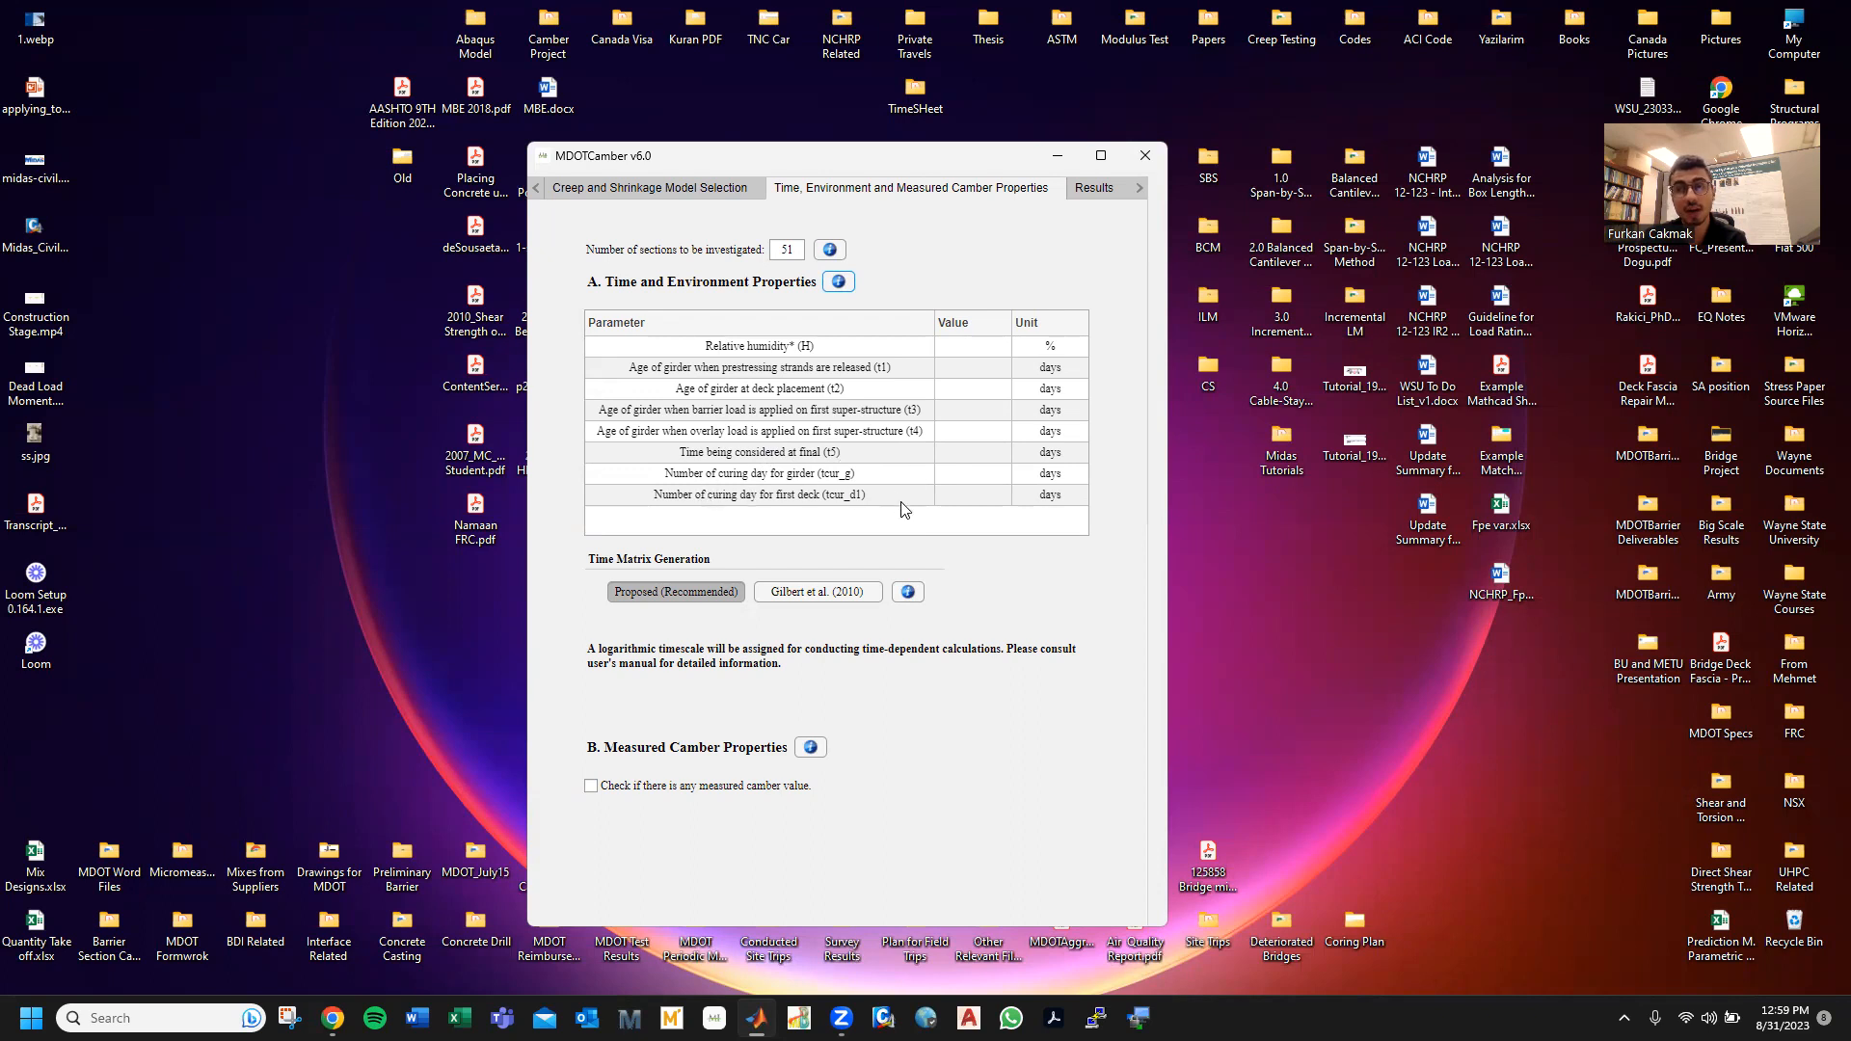
- Try the Gilbert et al. (2010) time matrix generation and its time-step table, then return to Proposed (Recommended)
{"action": "left_click", "coordinate": [698, 592]}
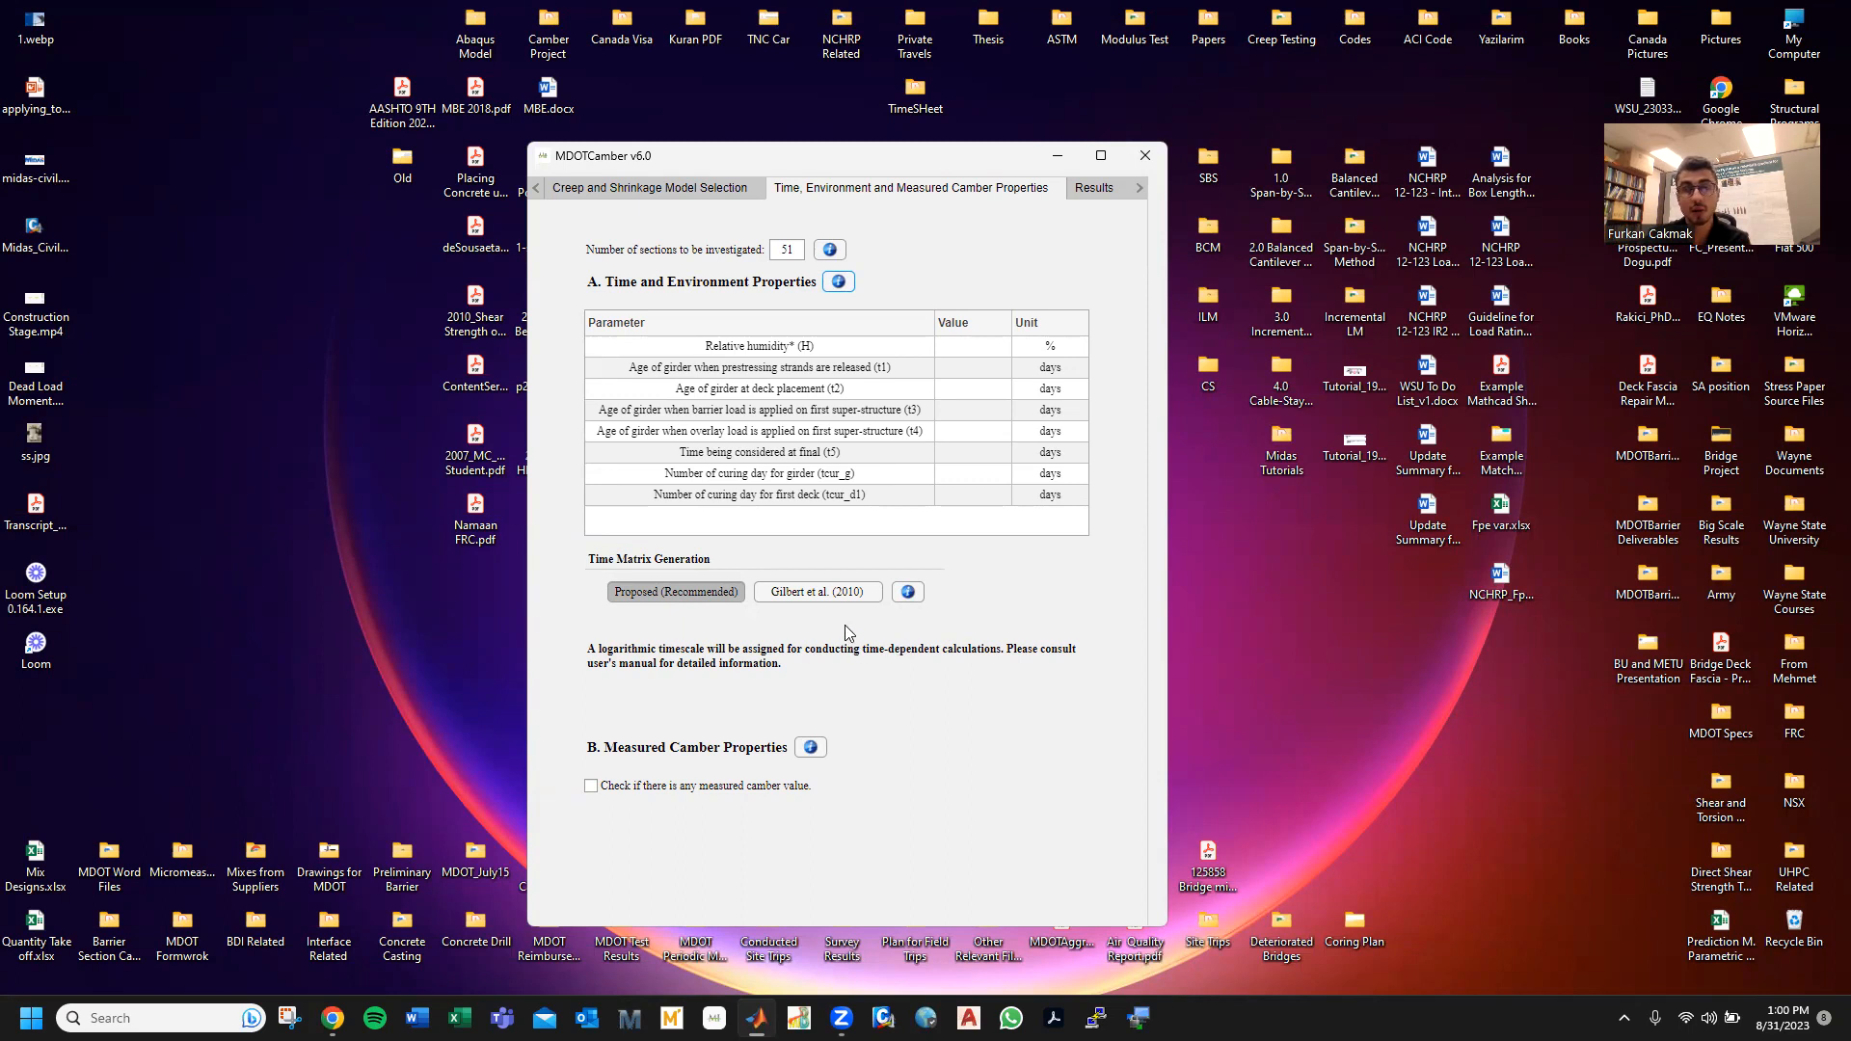
{"action": "left_click", "coordinate": [820, 594]}
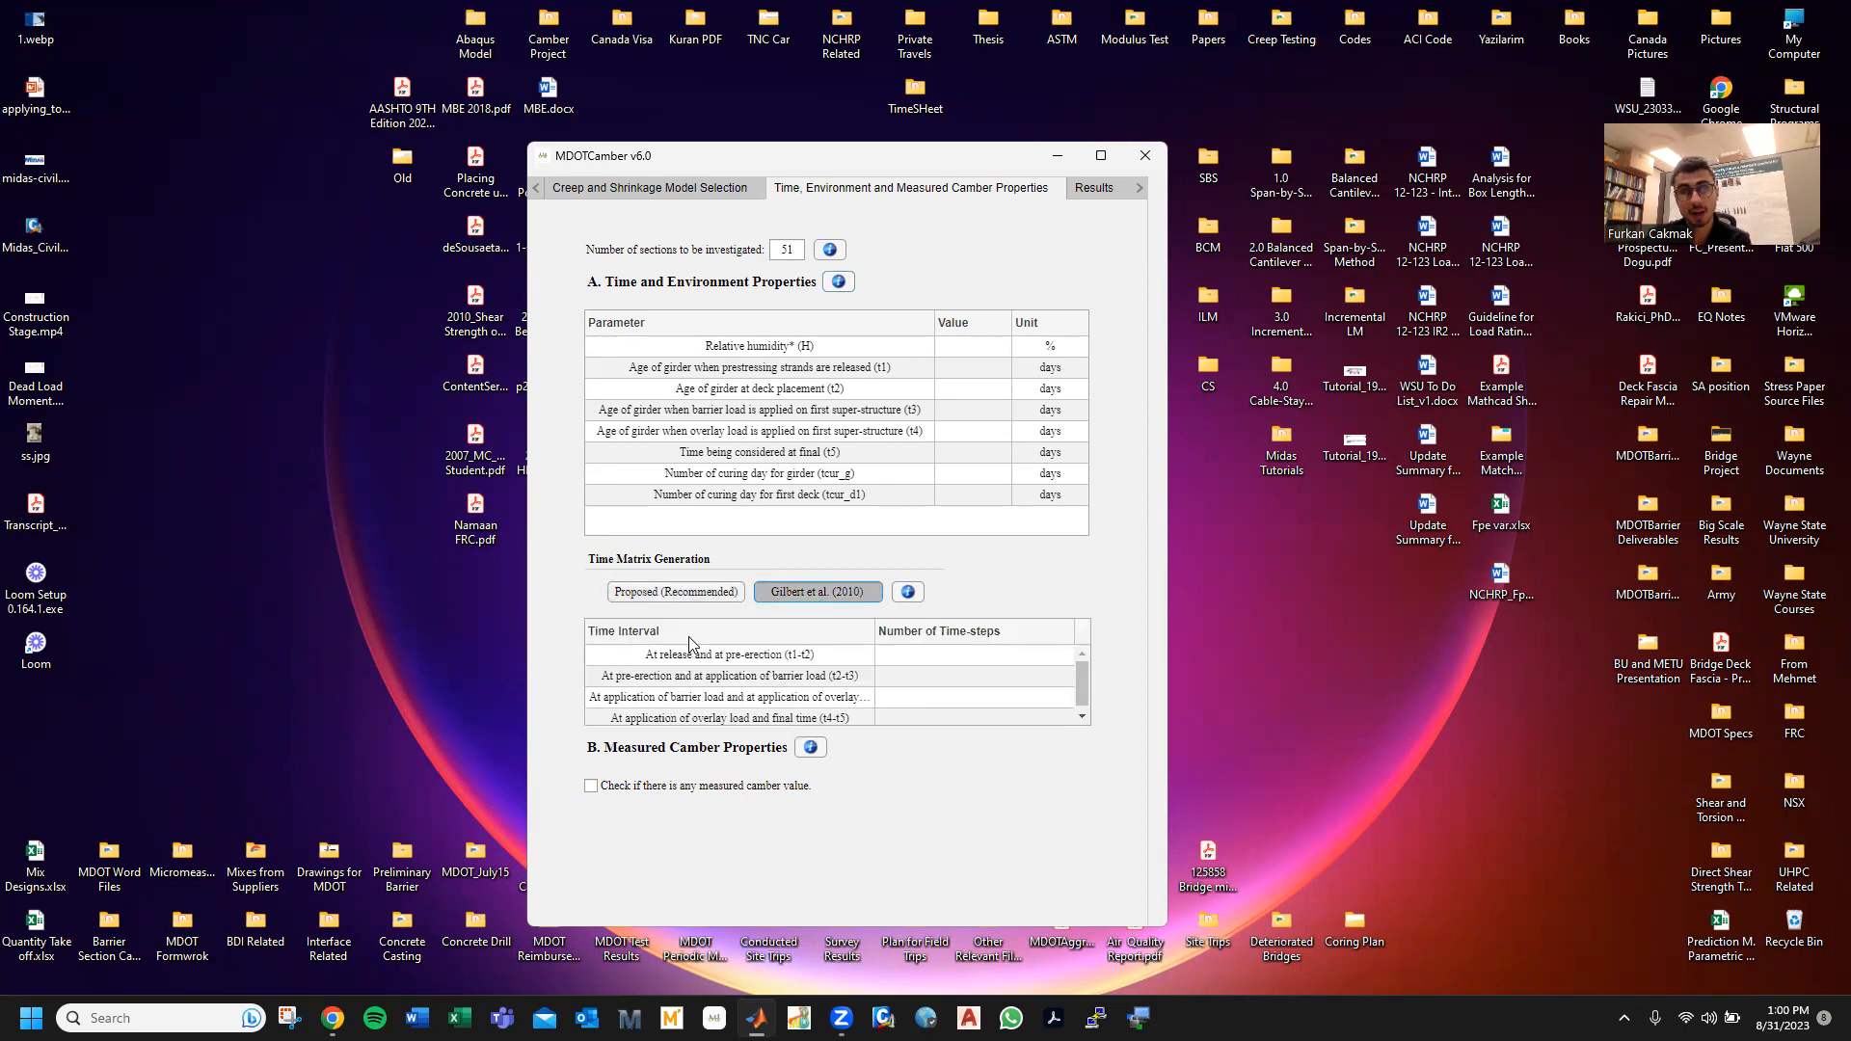
{"action": "mouse_move", "coordinate": [1082, 684]}
{"action": "left_mouse_down"}
{"action": "mouse_move", "coordinate": [1084, 702]}
{"action": "mouse_move", "coordinate": [1082, 675]}
{"action": "left_mouse_up"}
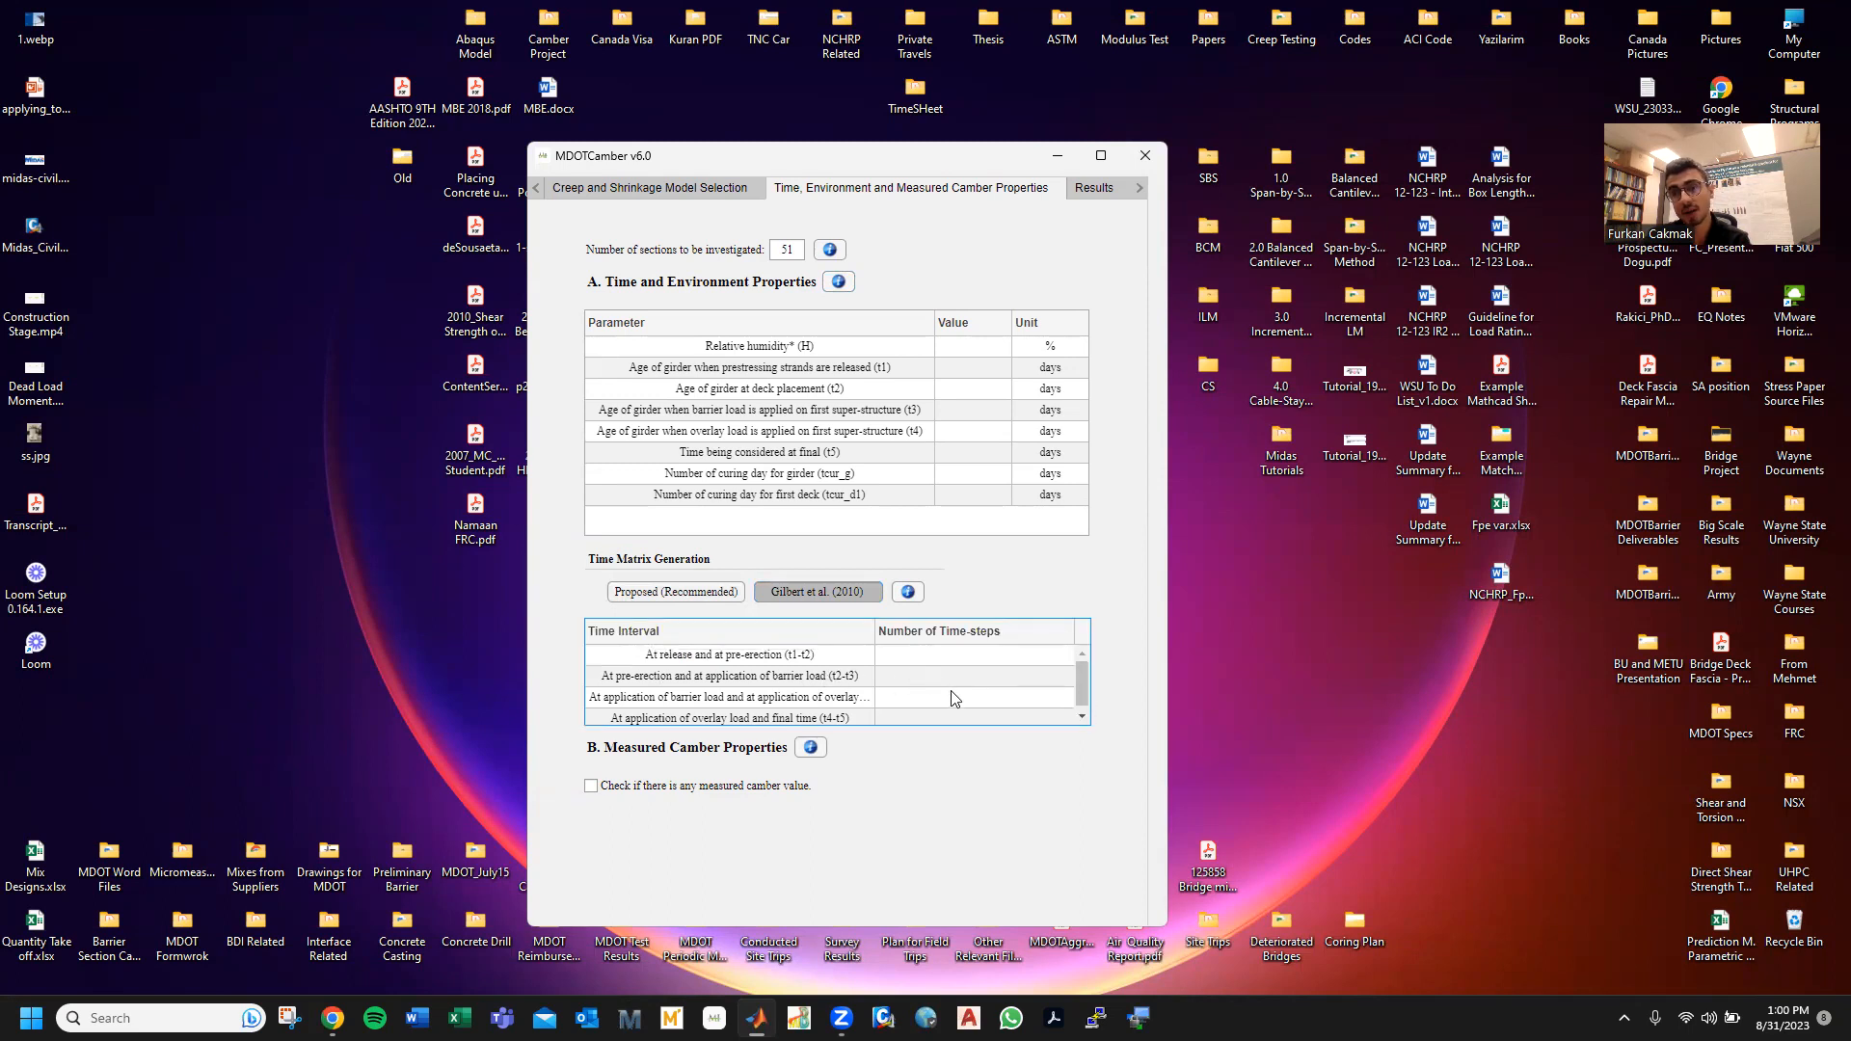
{"action": "left_click", "coordinate": [692, 592]}
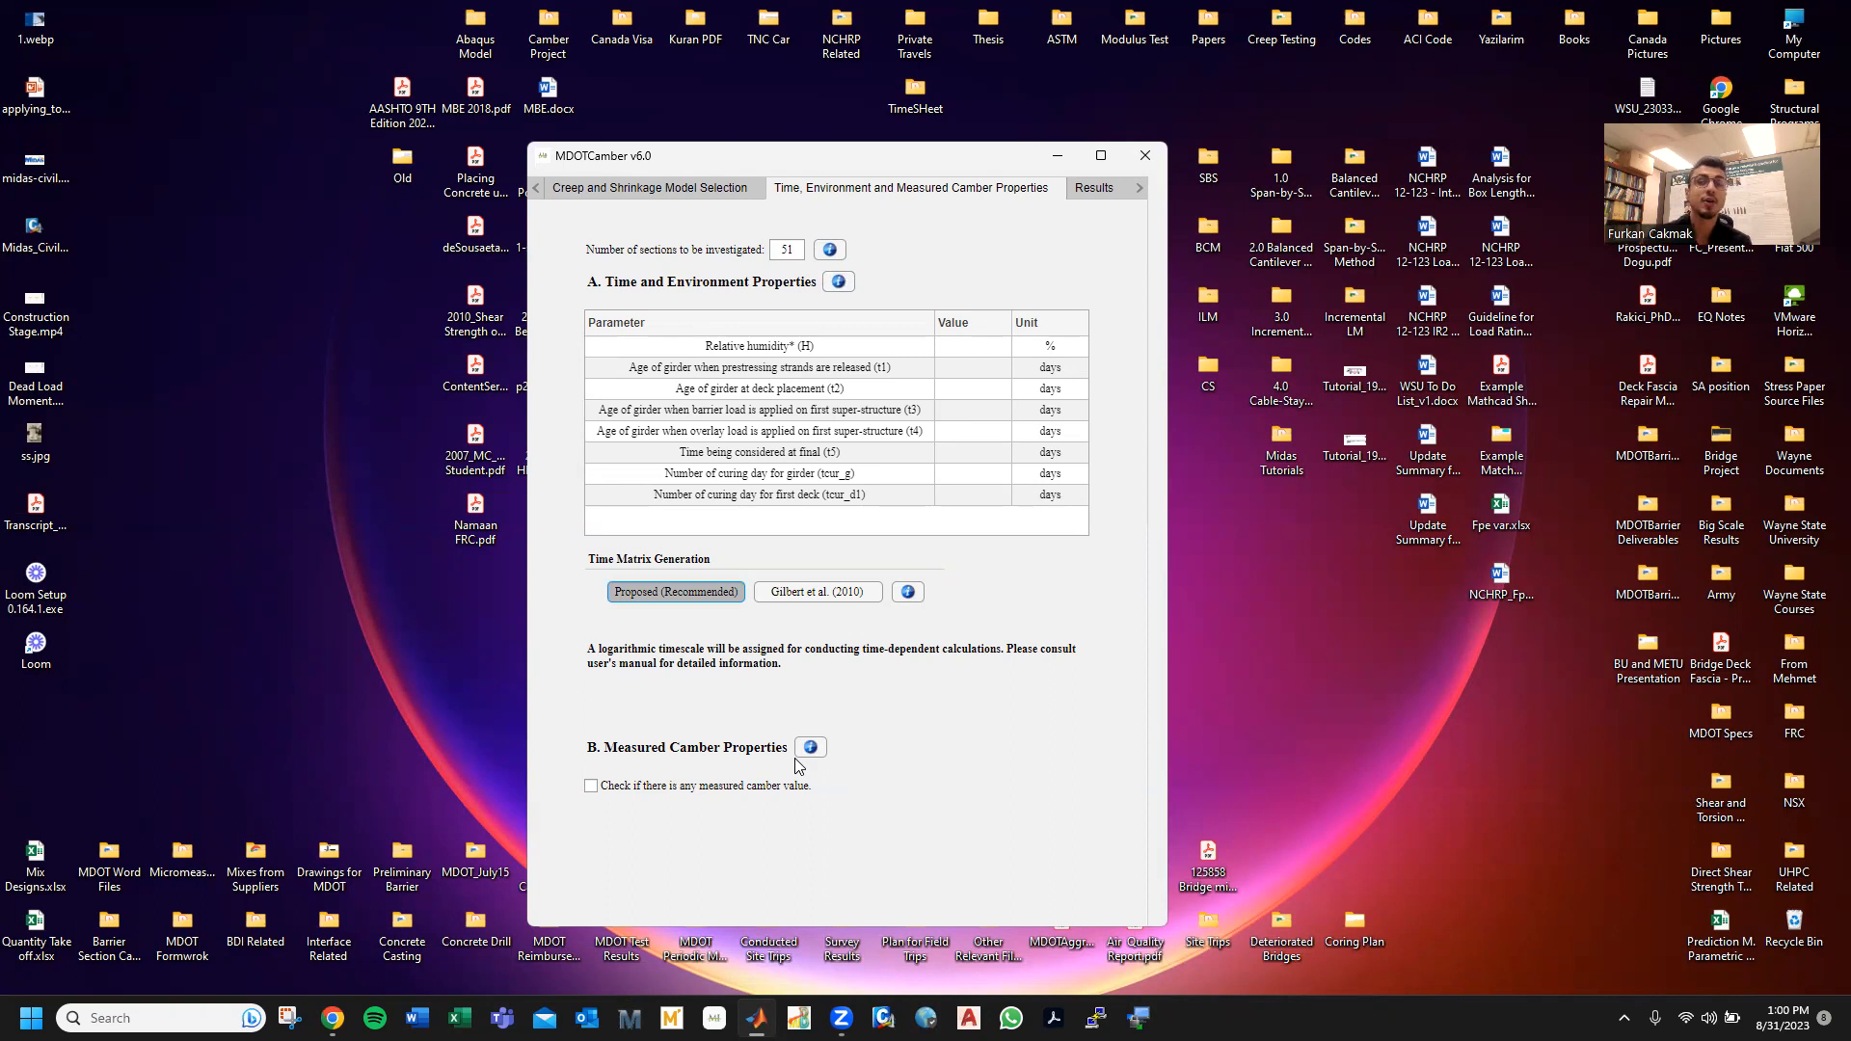
- Try enabling a measured camber at release of -3 in., then disable the measured camber input
{"action": "left_click", "coordinate": [679, 786]}
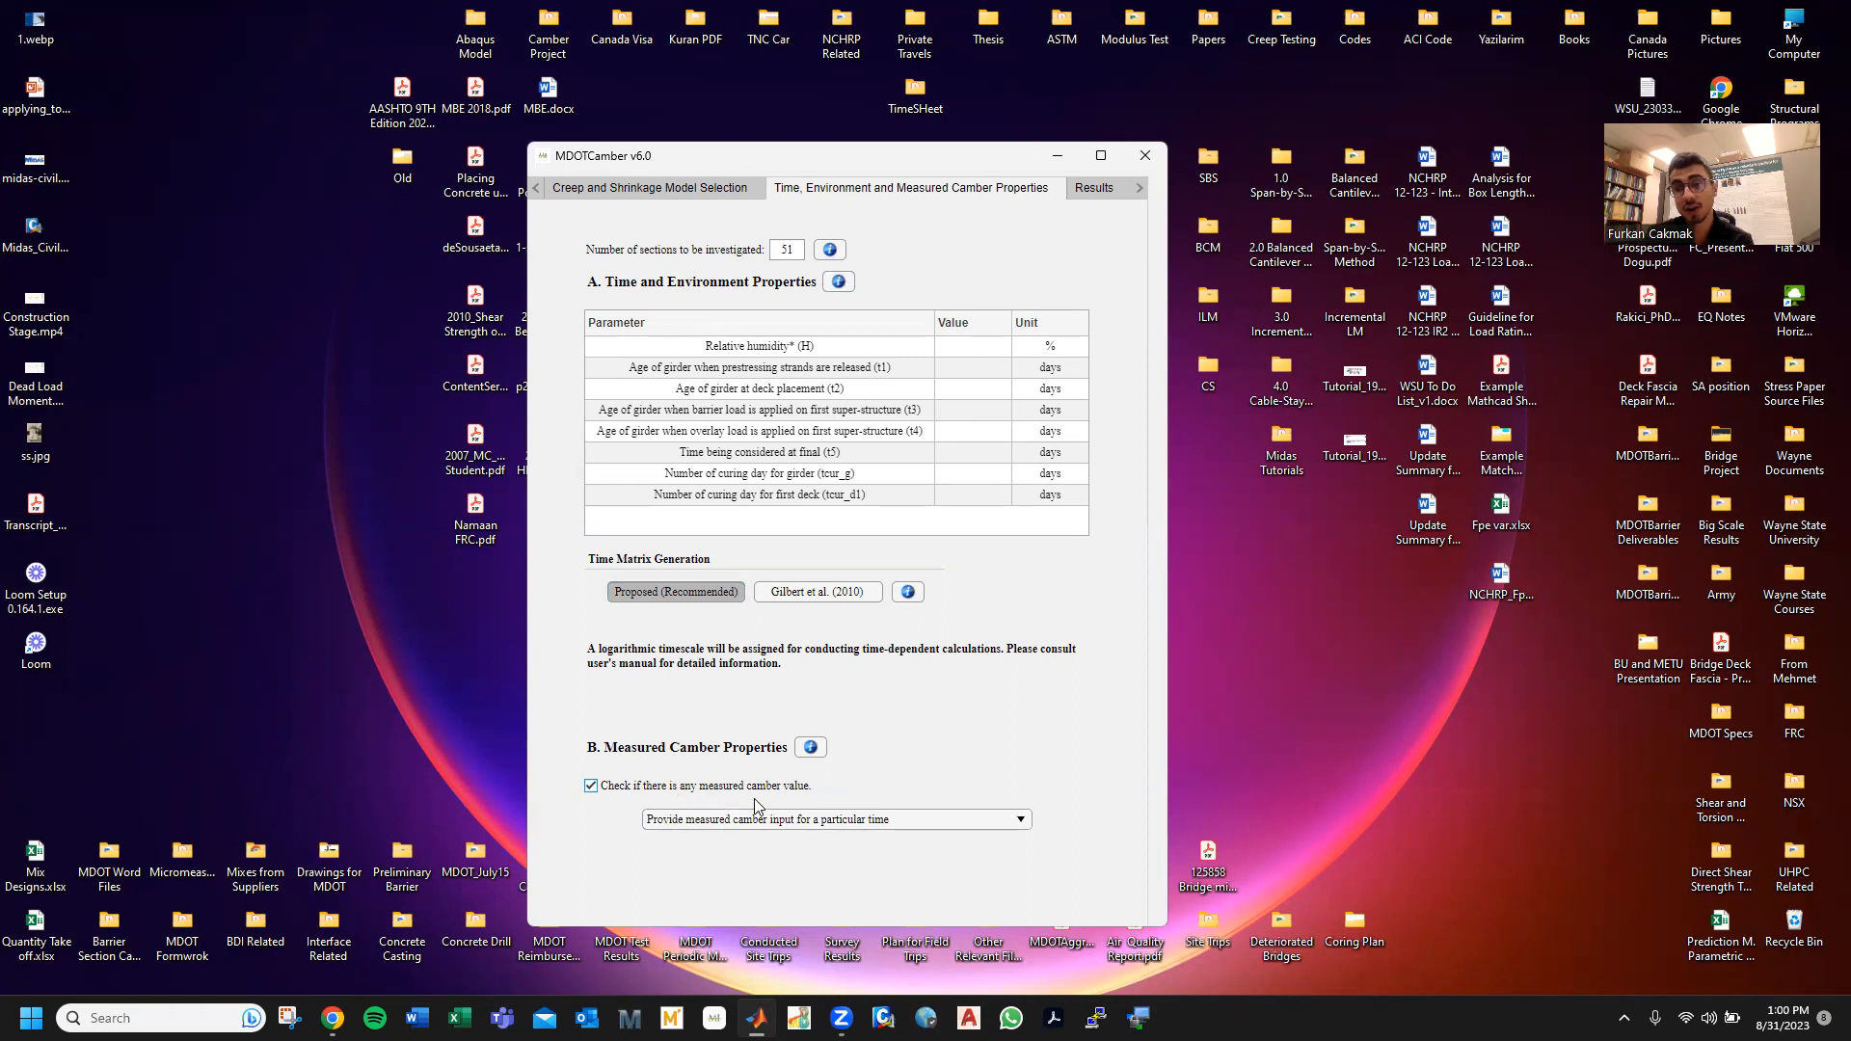
{"action": "left_click", "coordinate": [694, 822]}
{"action": "left_click", "coordinate": [759, 651]}
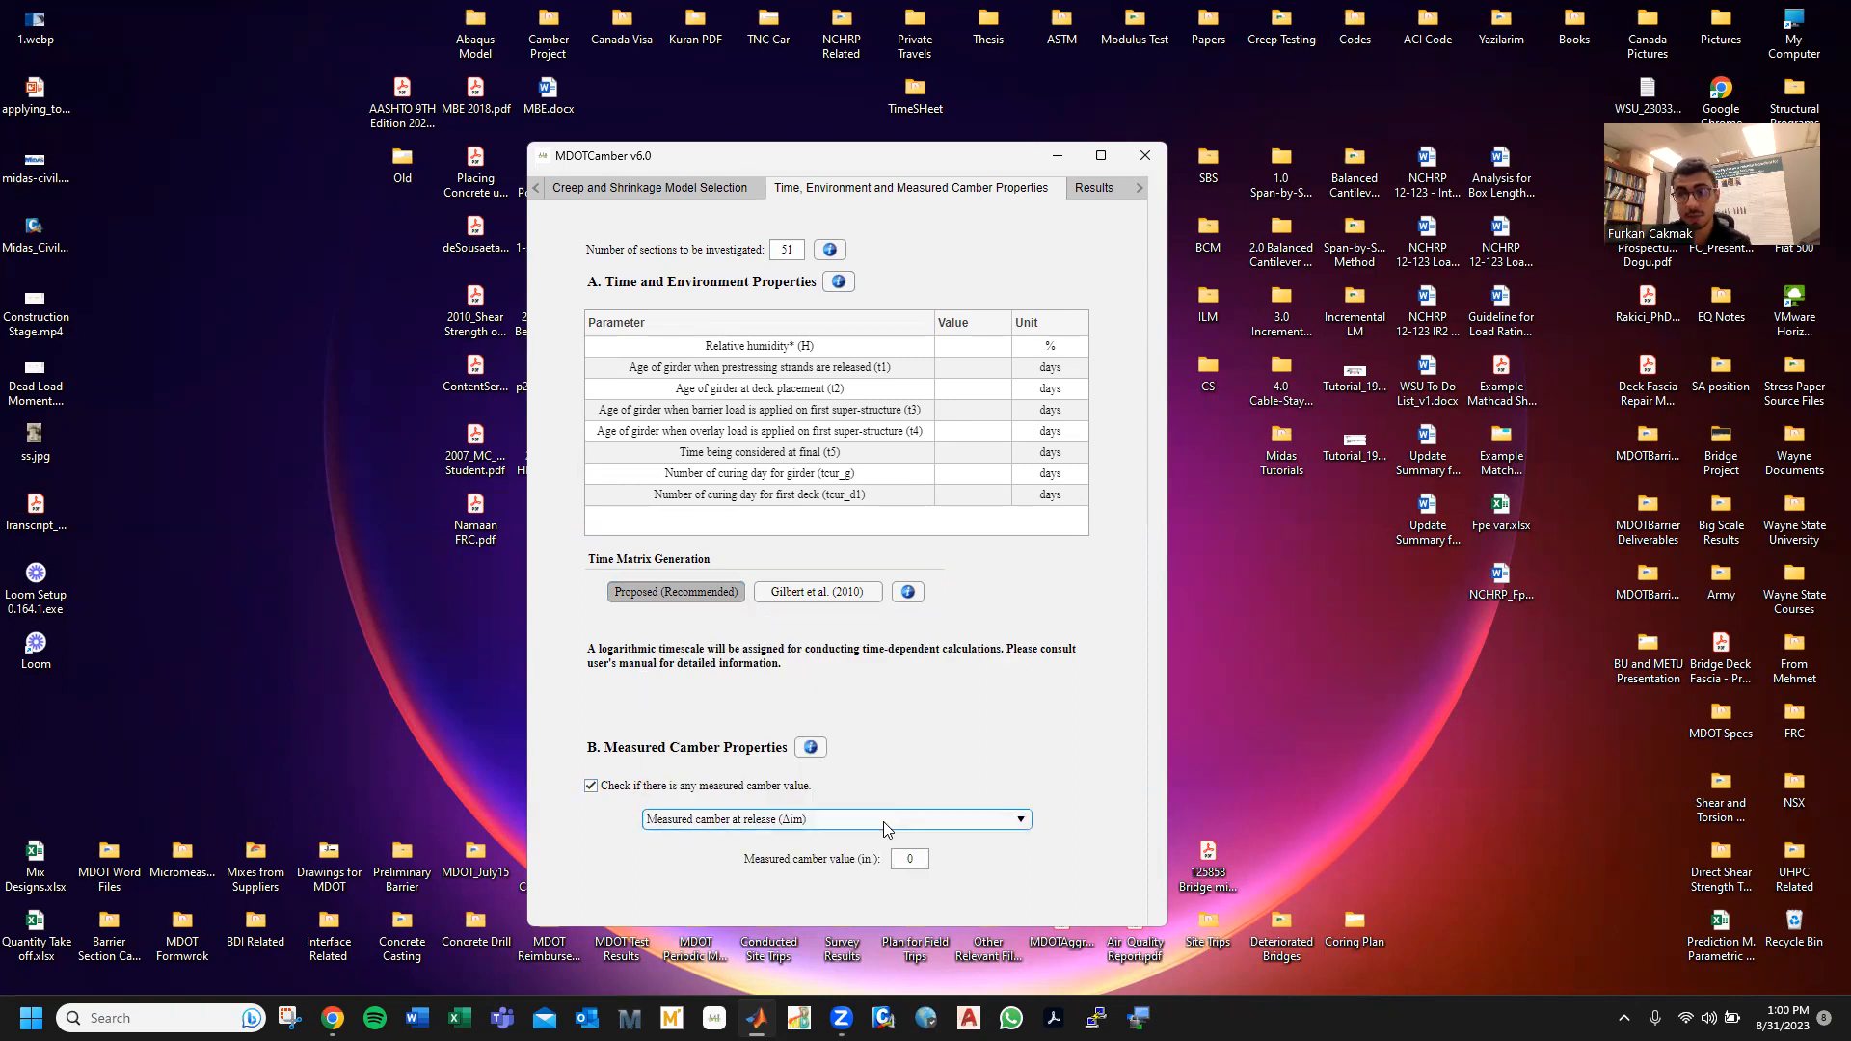
{"action": "type", "text": "-"}
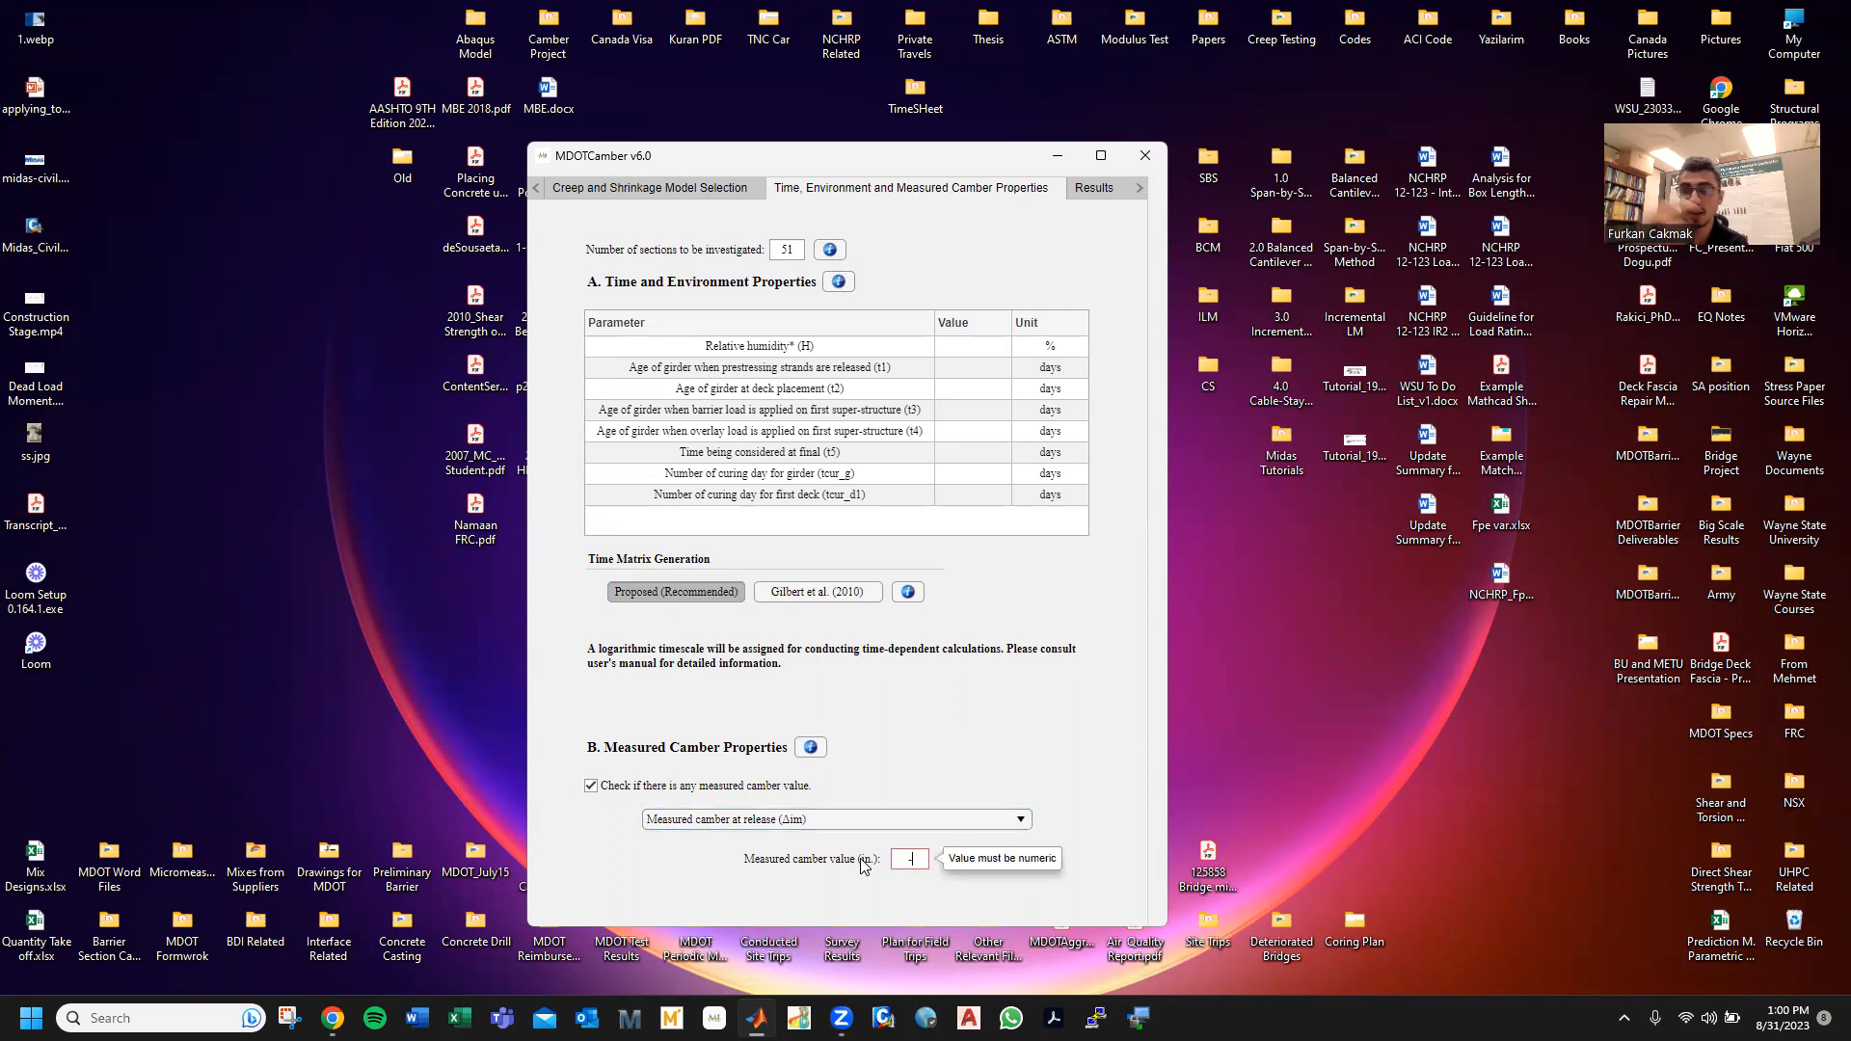
{"action": "type", "text": "3"}
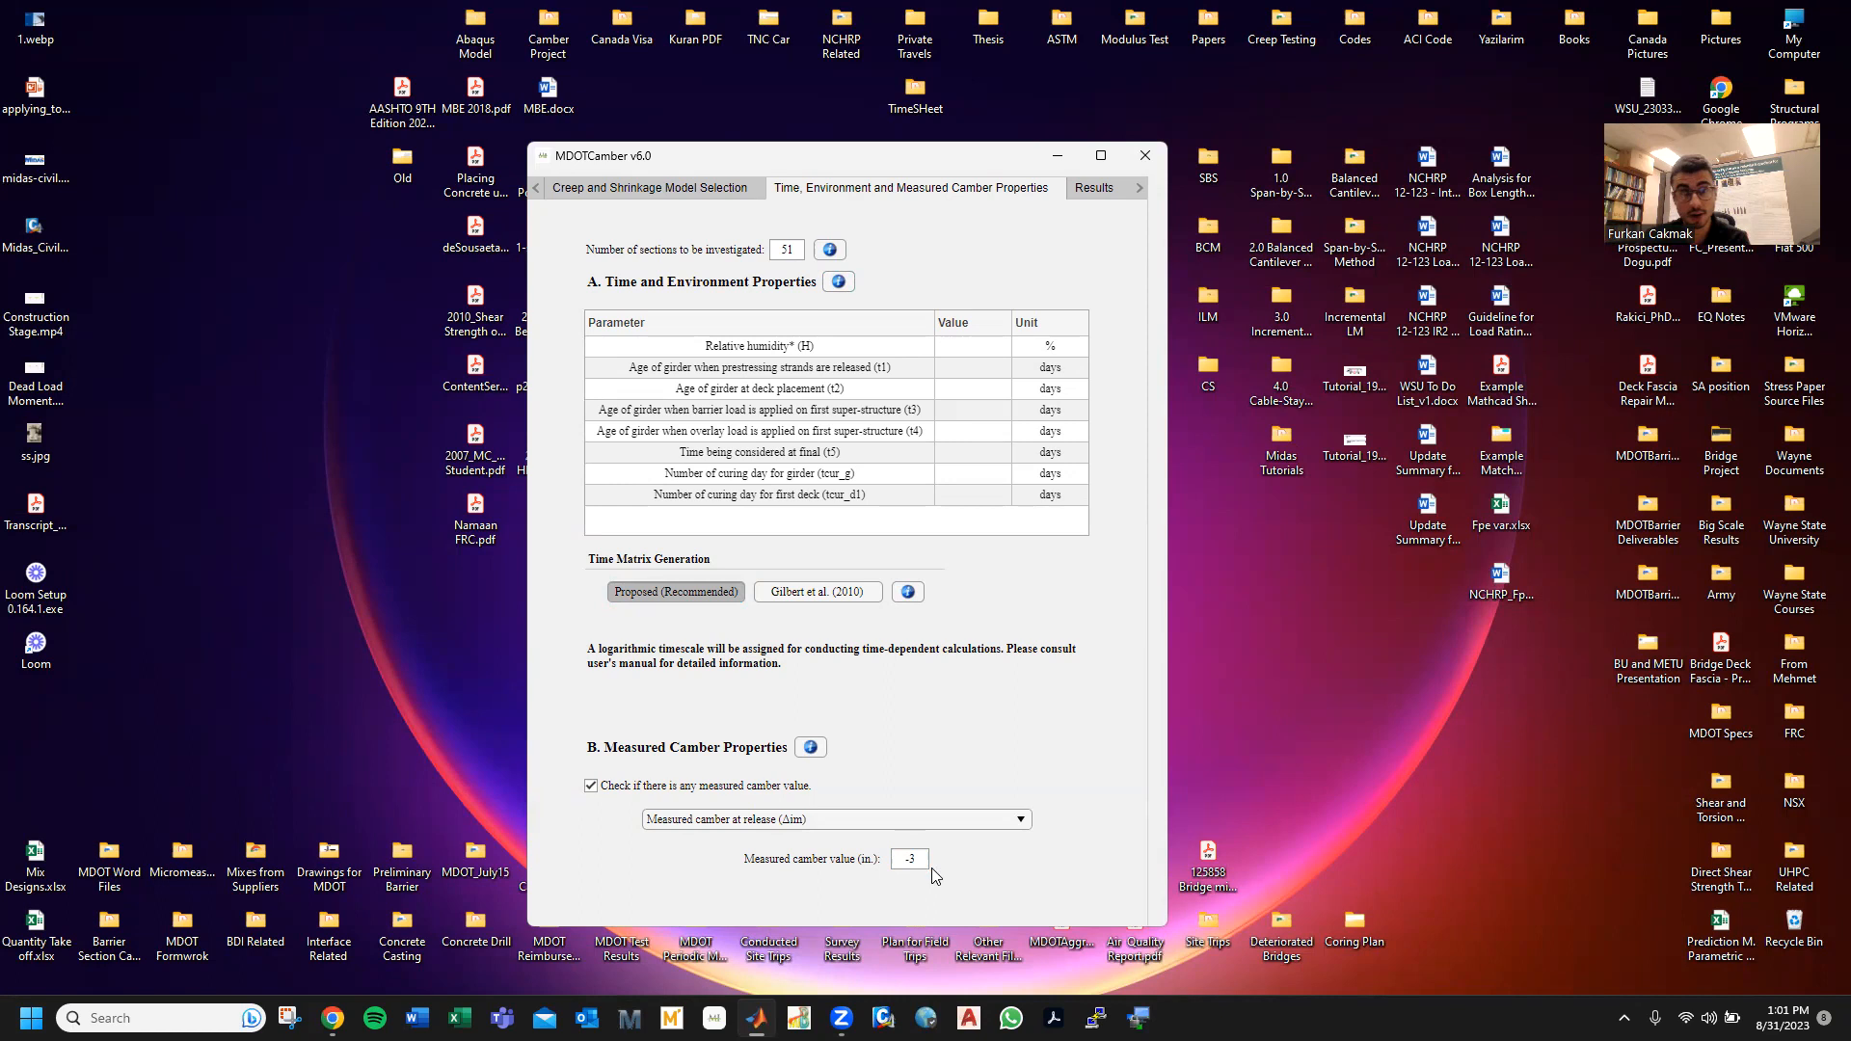
{"action": "left_click", "coordinate": [626, 791]}
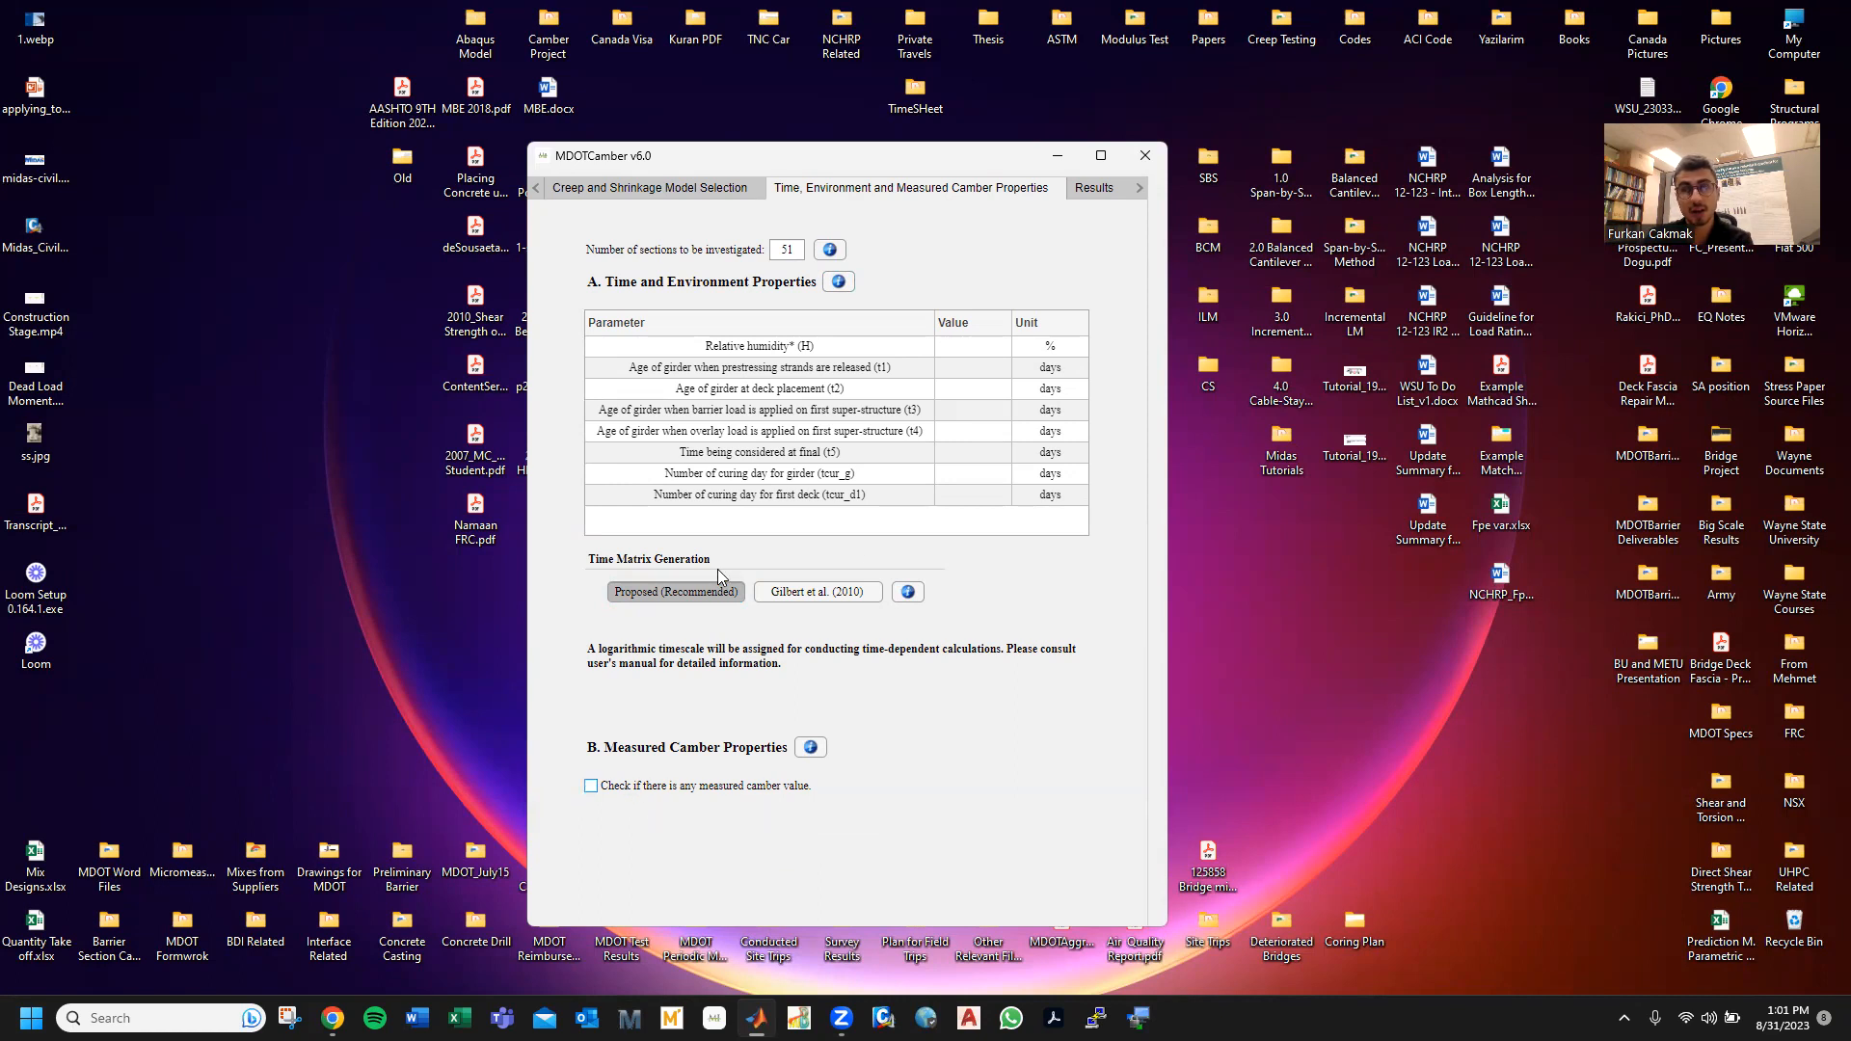
- Try to calculate the results with the current incomplete inputs, and dismiss the error message
{"action": "left_click", "coordinate": [1093, 188]}
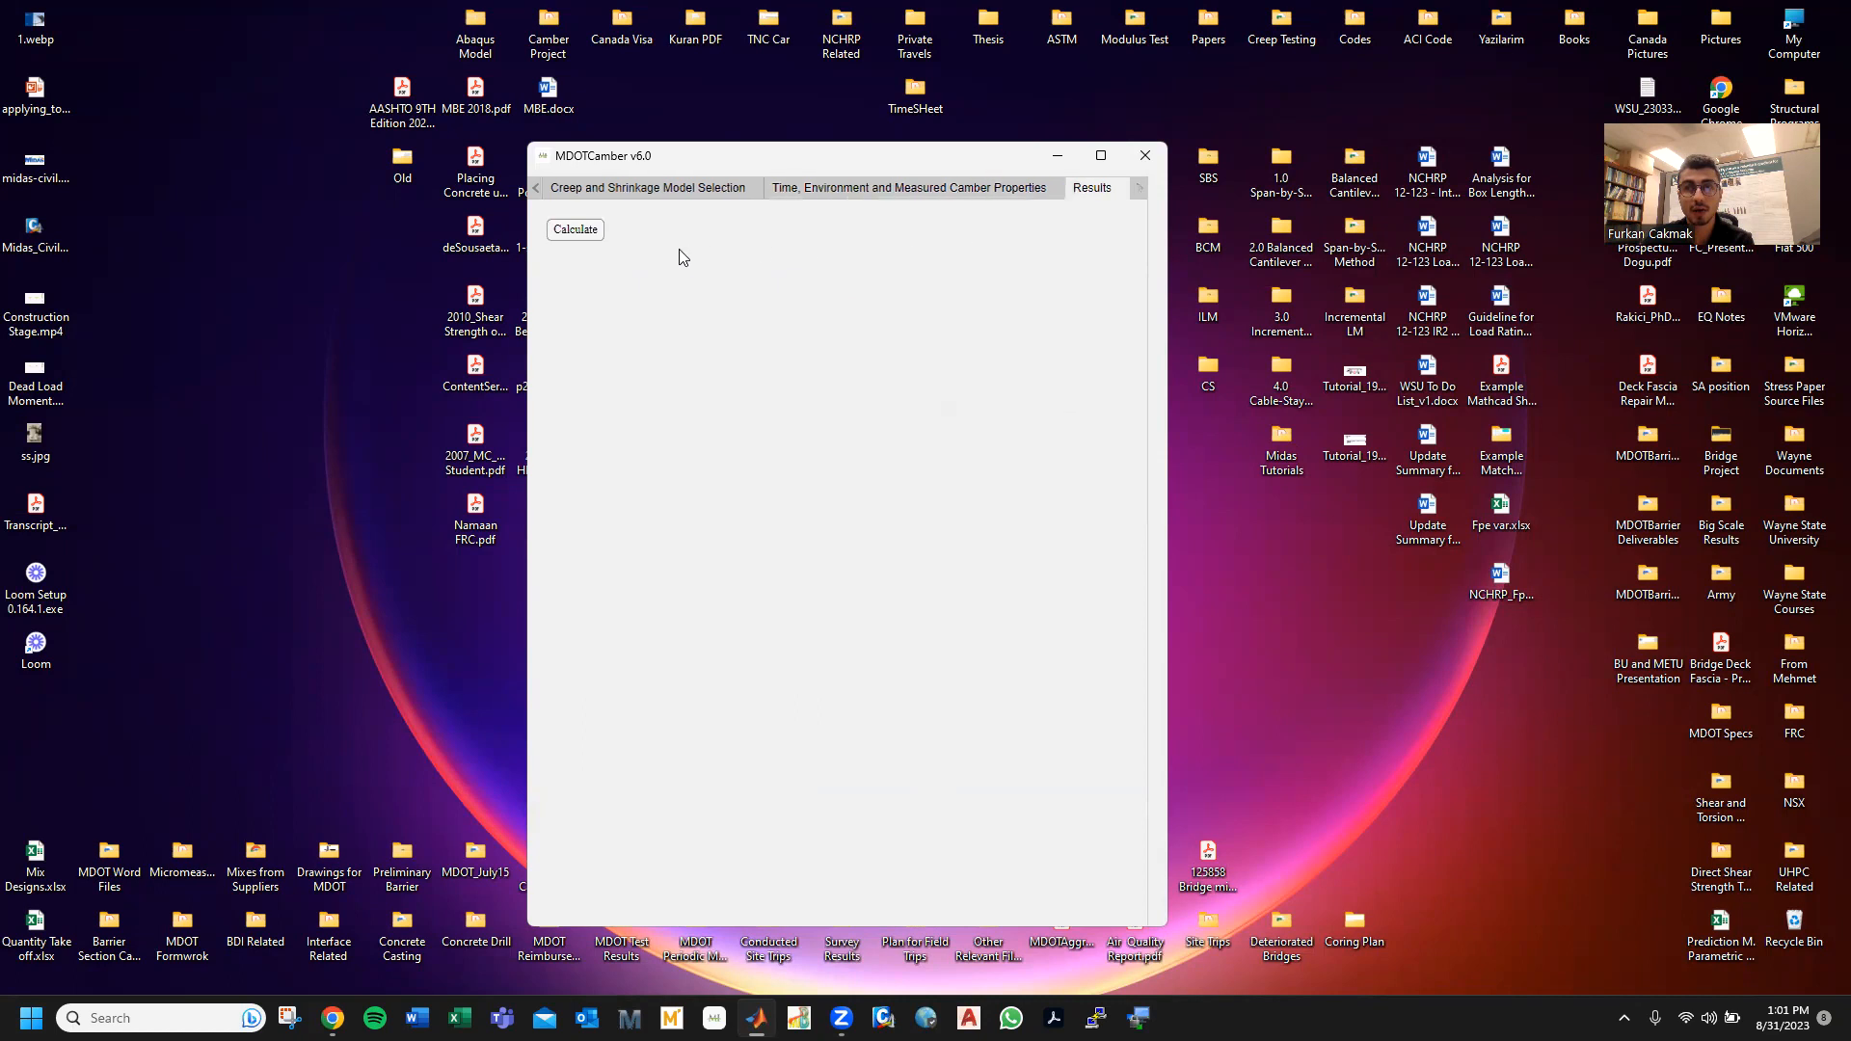
{"action": "left_click", "coordinate": [579, 231]}
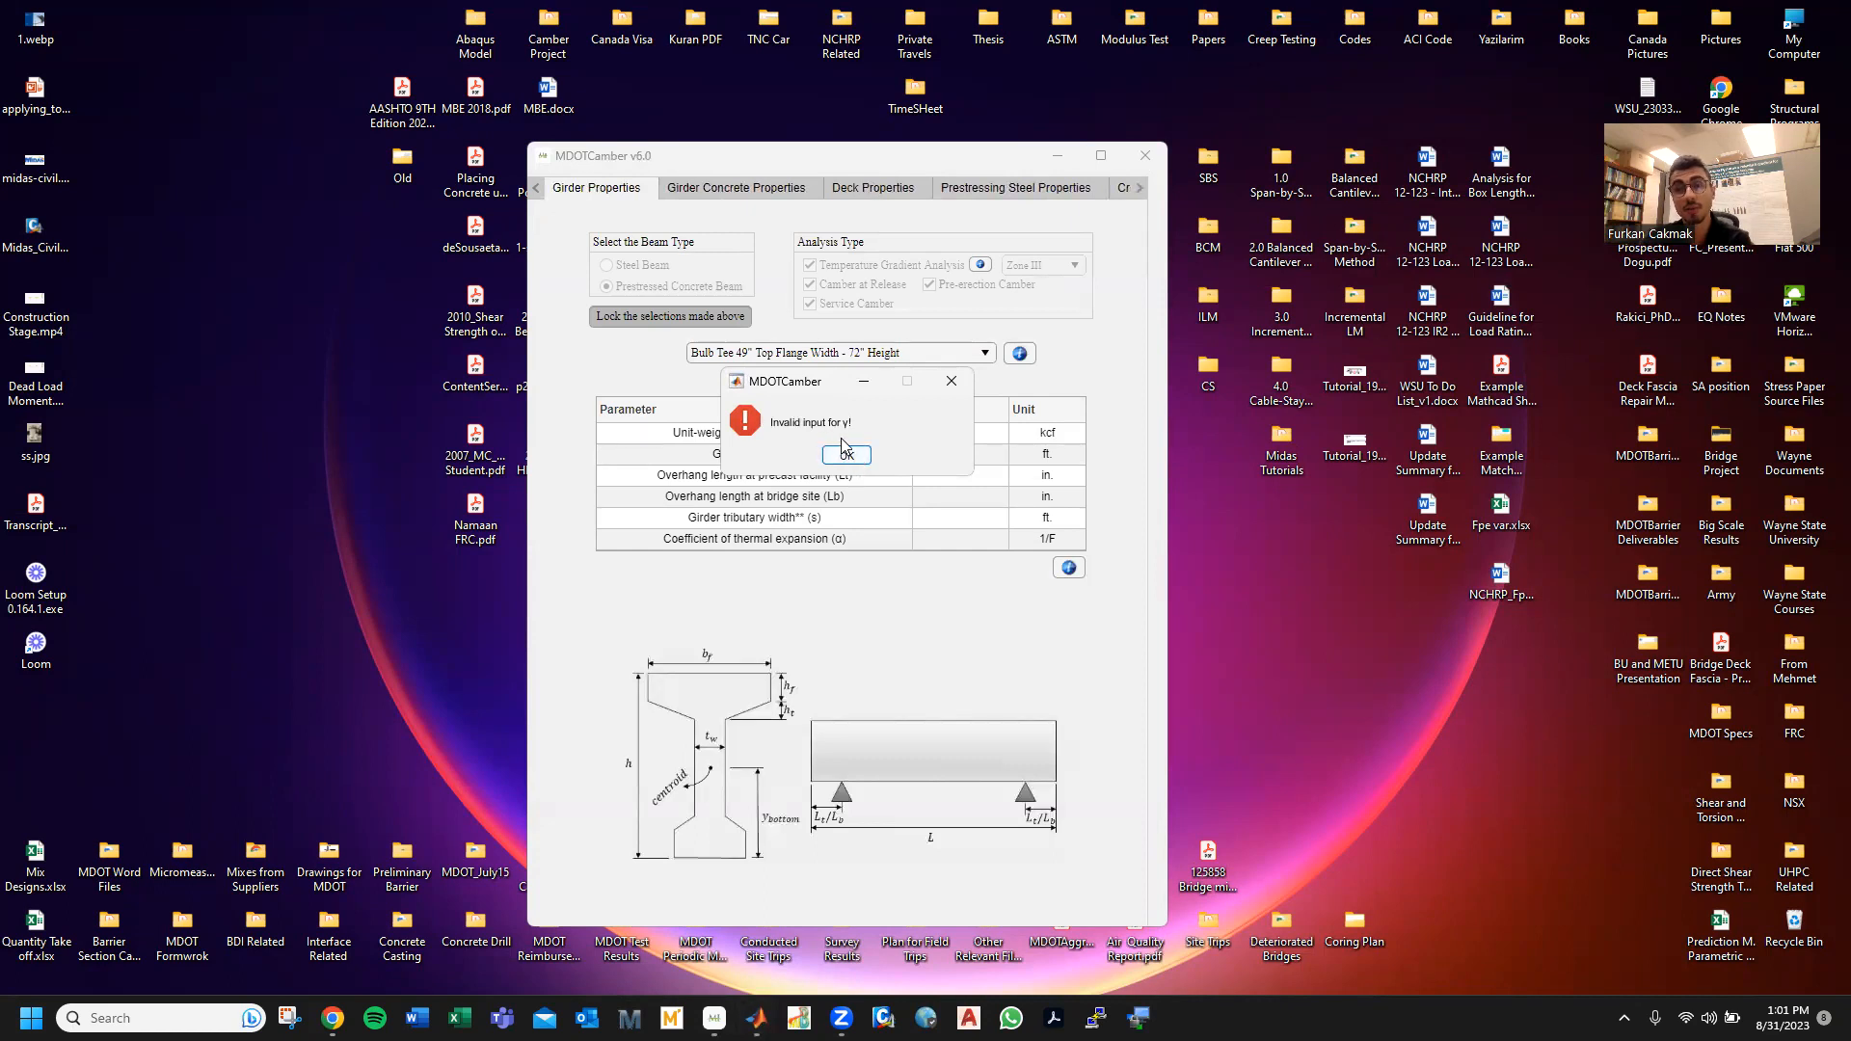
{"action": "left_click", "coordinate": [846, 455]}
- Load the saved project data file S11_FULL.mat from the Desktop through the introduction page
{"action": "left_click", "coordinate": [536, 188]}
{"action": "left_click", "coordinate": [578, 189]}
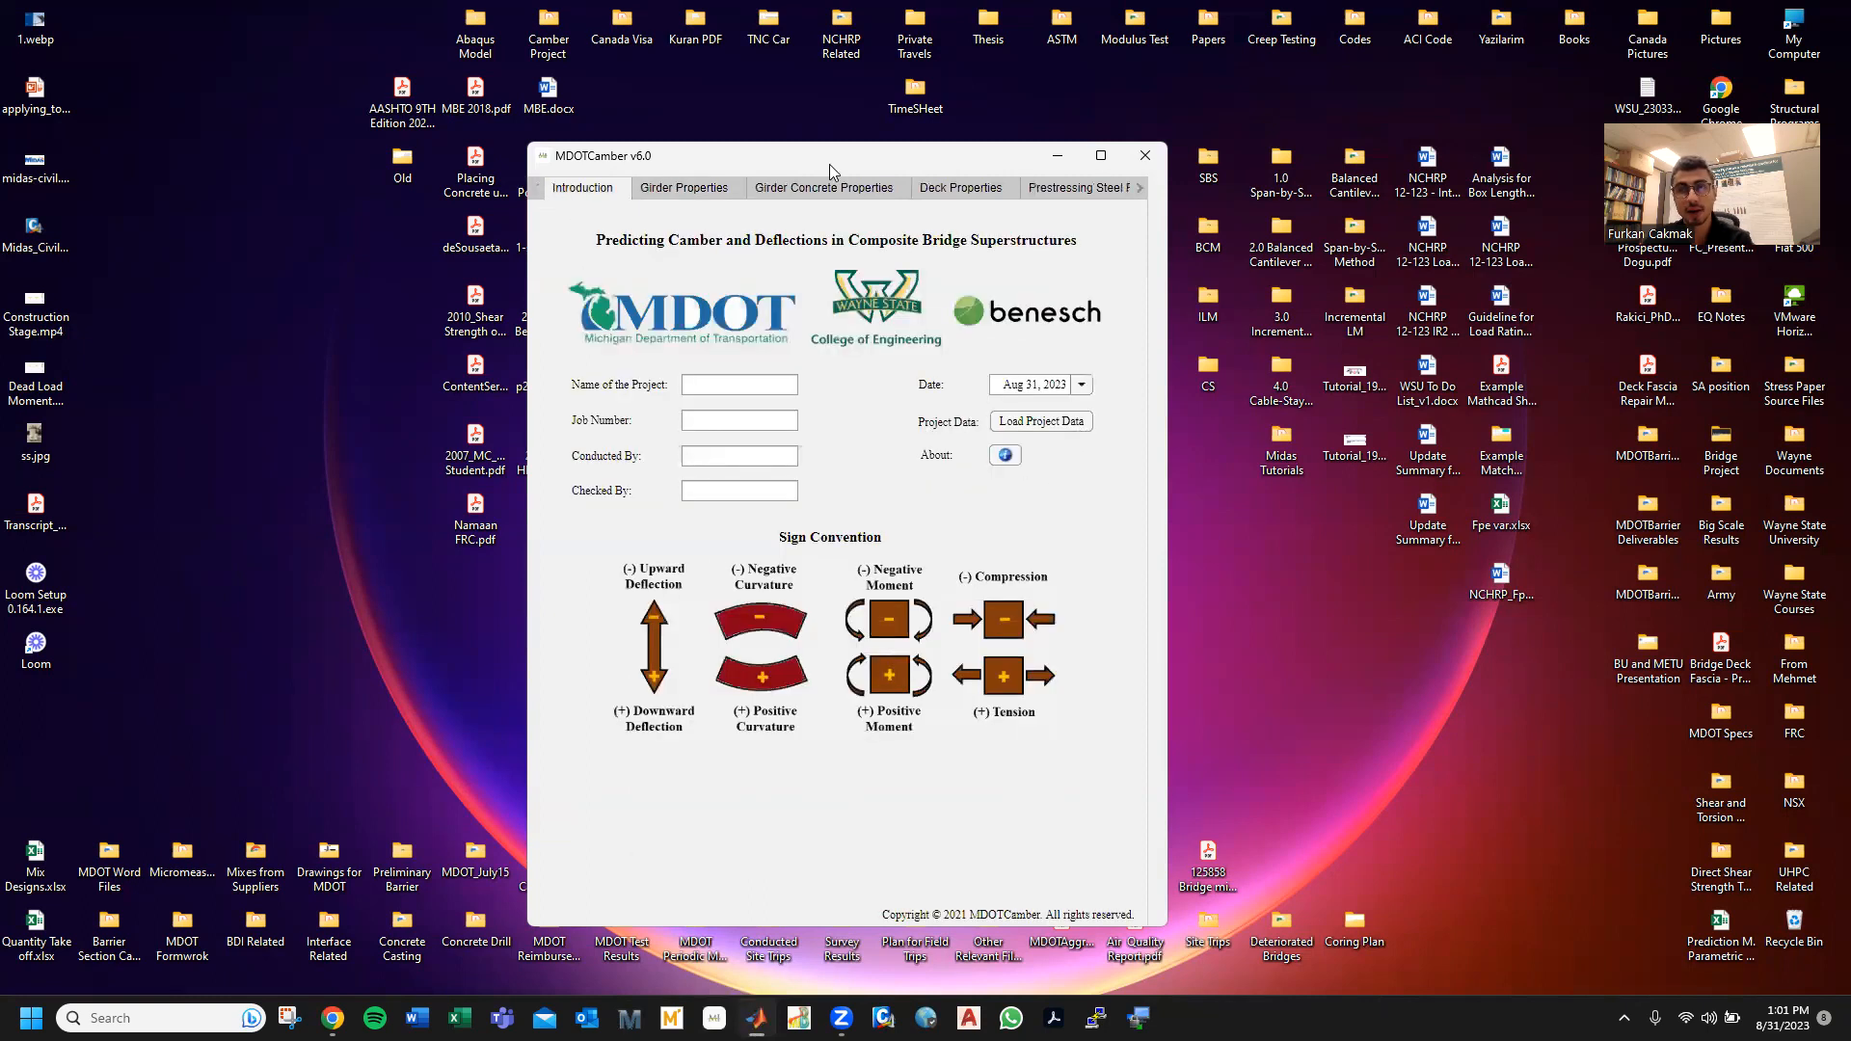
{"action": "left_click_drag", "start_coordinate": [829, 160], "coordinate": [972, 134]}
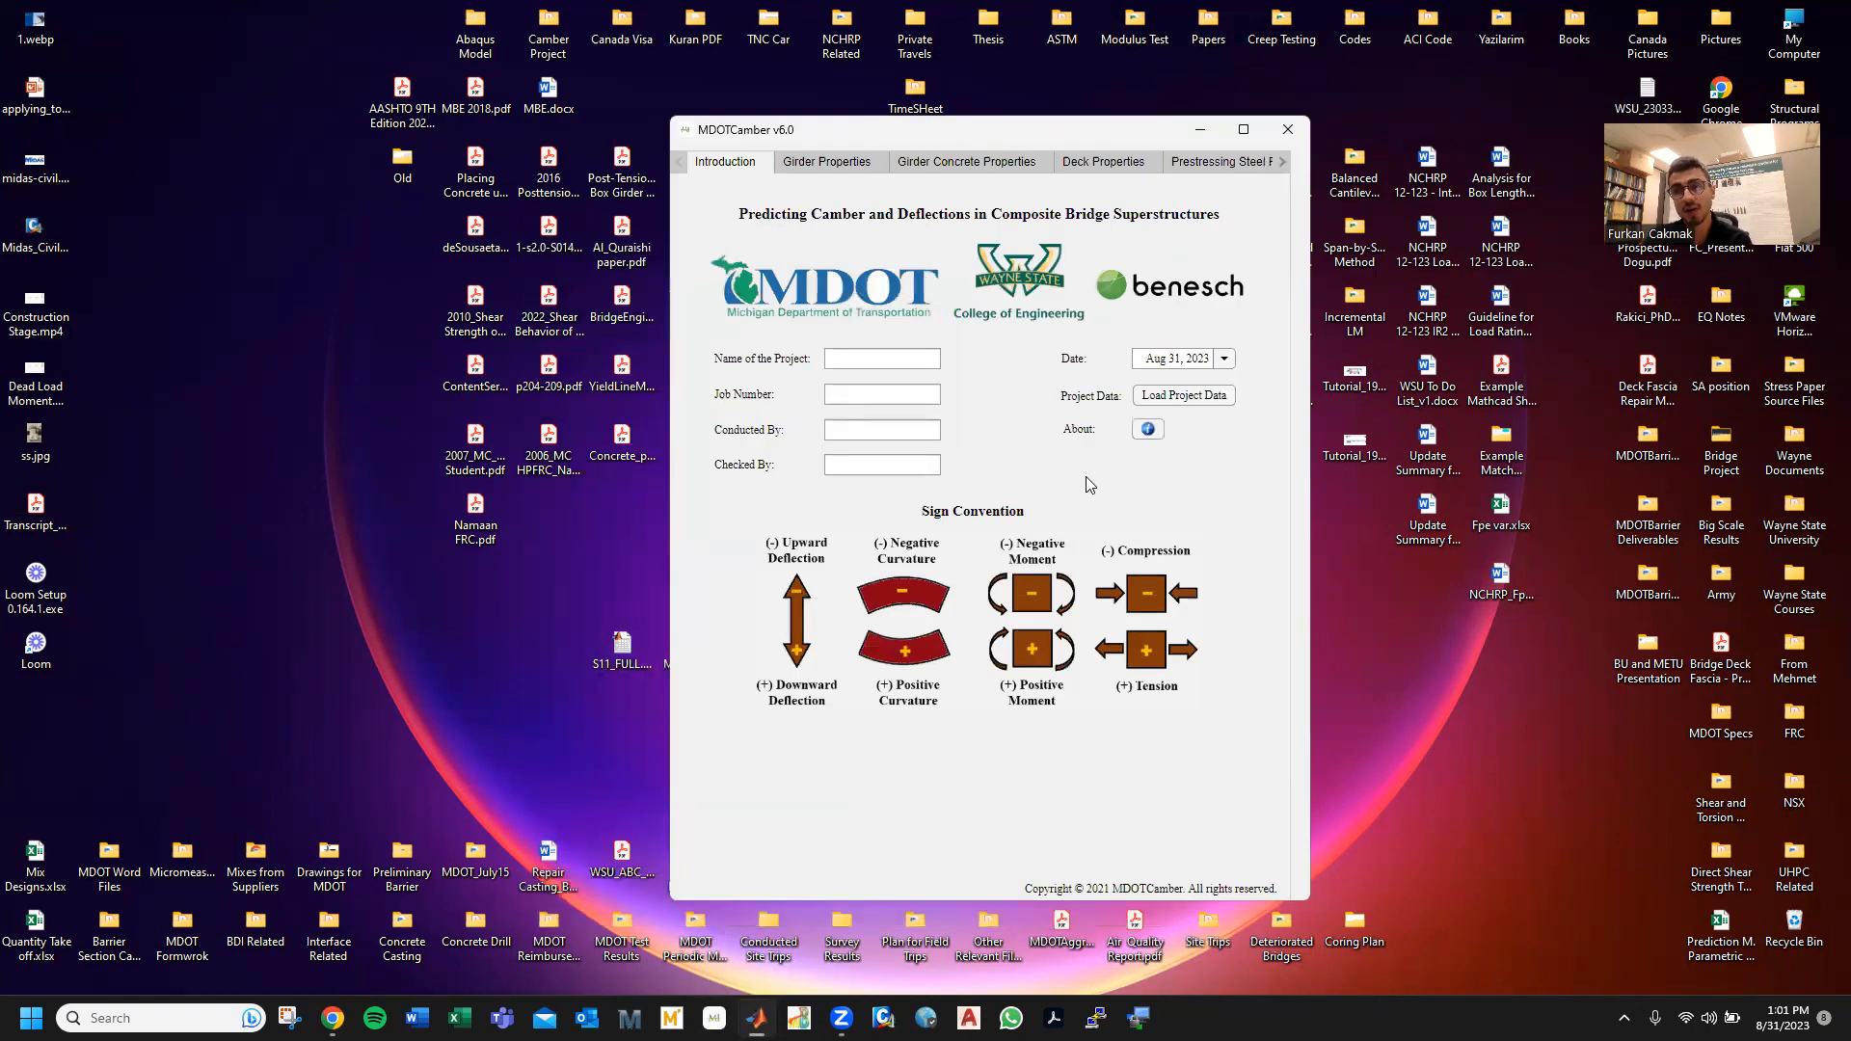
{"action": "left_click", "coordinate": [1172, 396]}
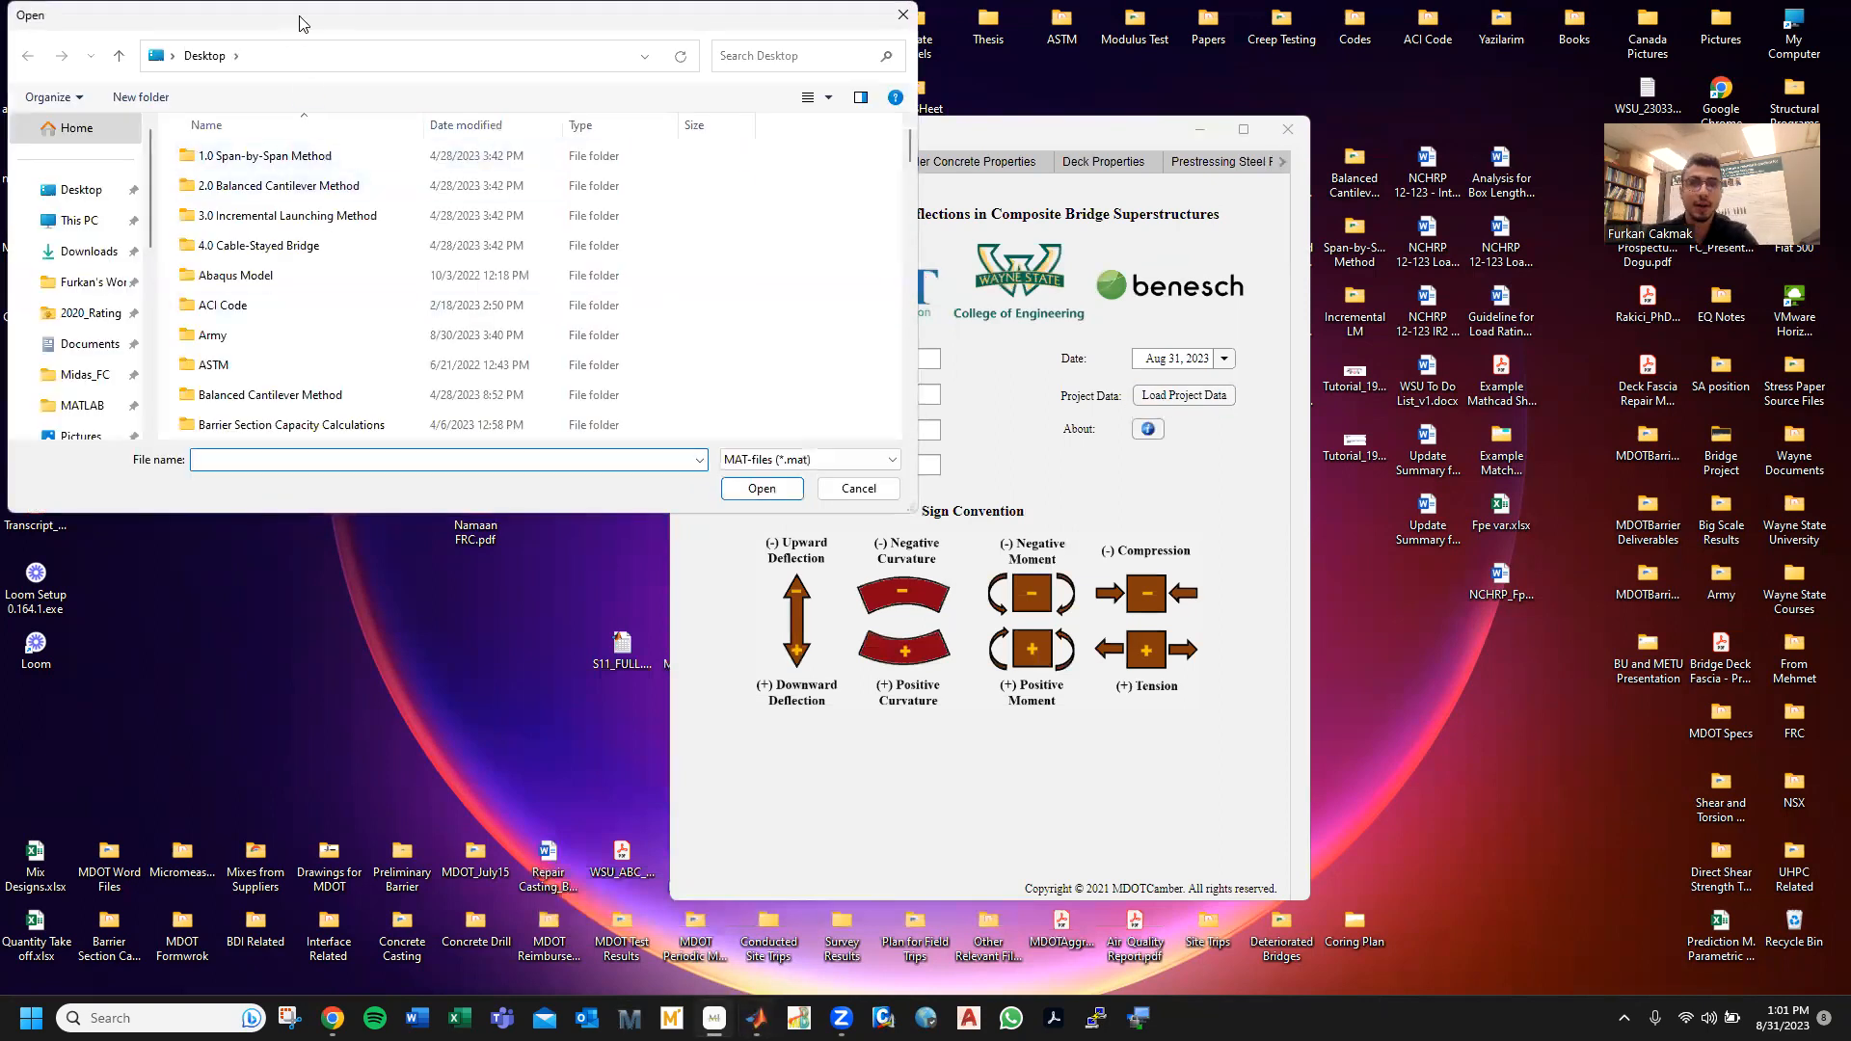
{"action": "left_click_drag", "start_coordinate": [299, 21], "coordinate": [954, 275]}
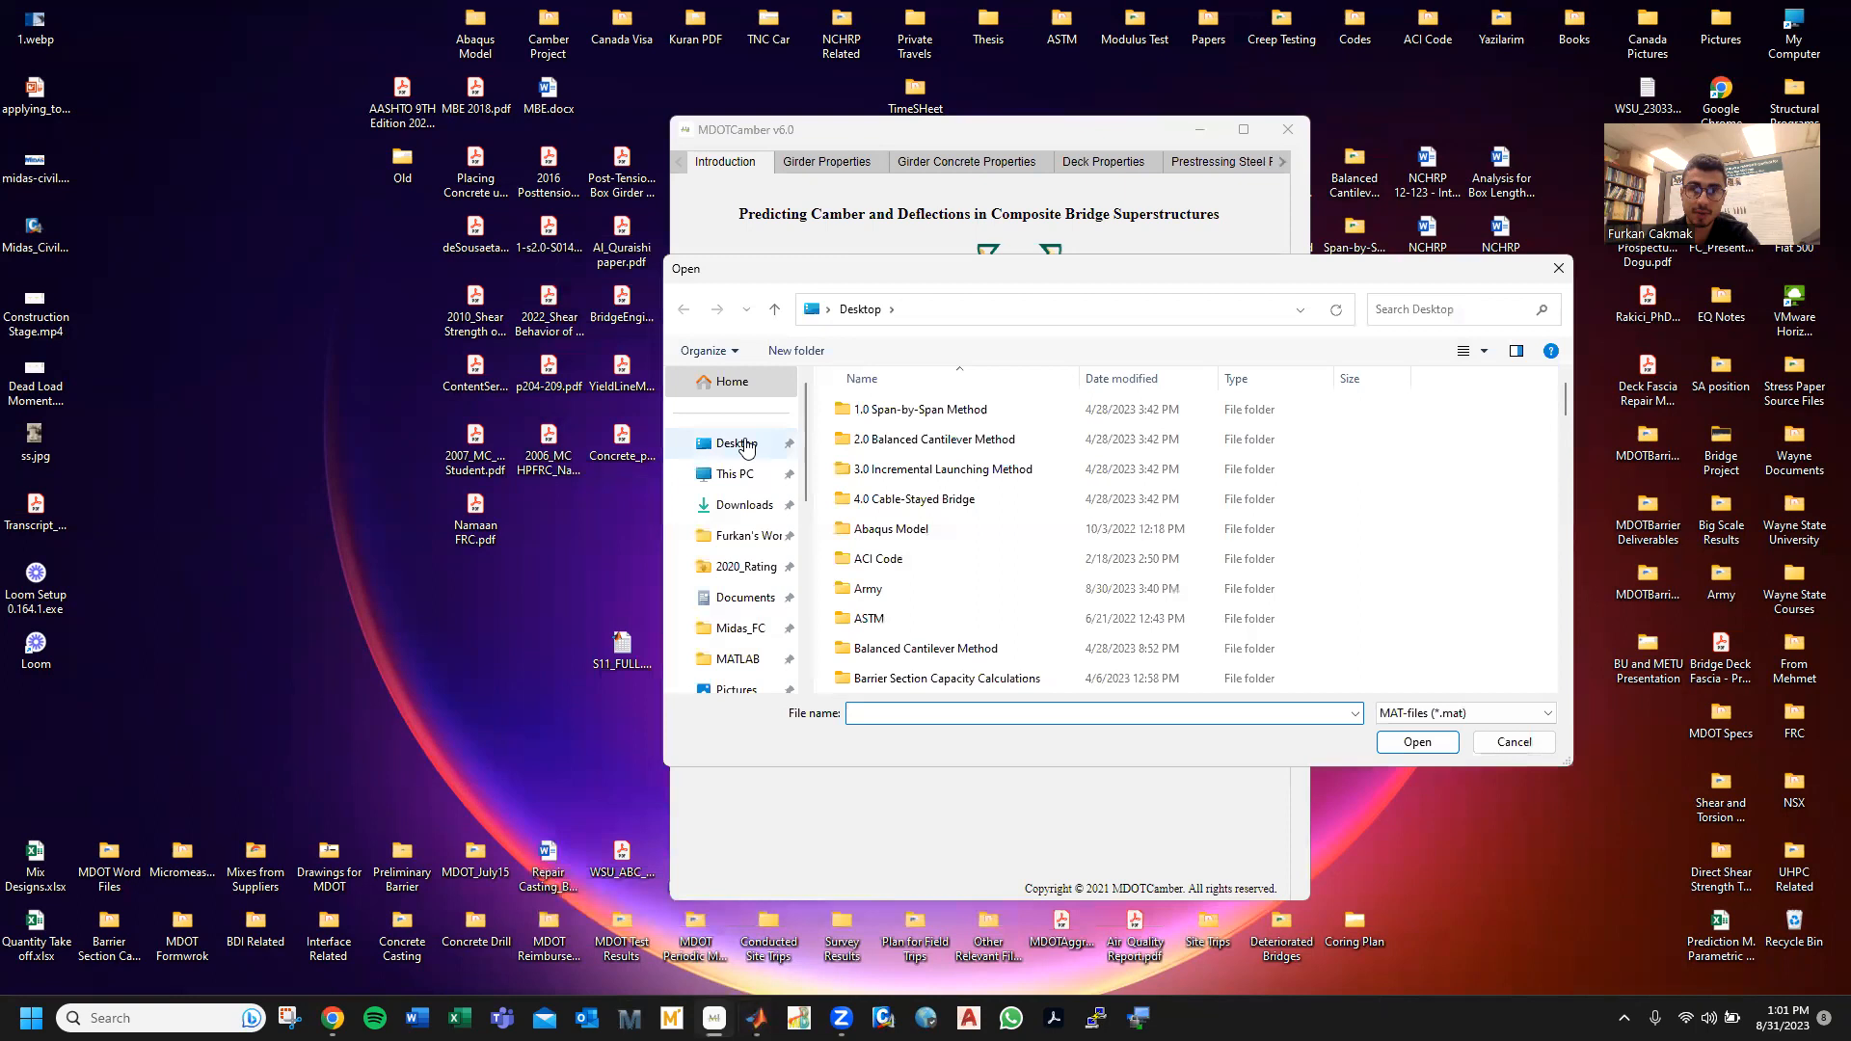
{"action": "left_click", "coordinate": [899, 711]}
{"action": "type", "text": "S"}
{"action": "left_click", "coordinate": [890, 731]}
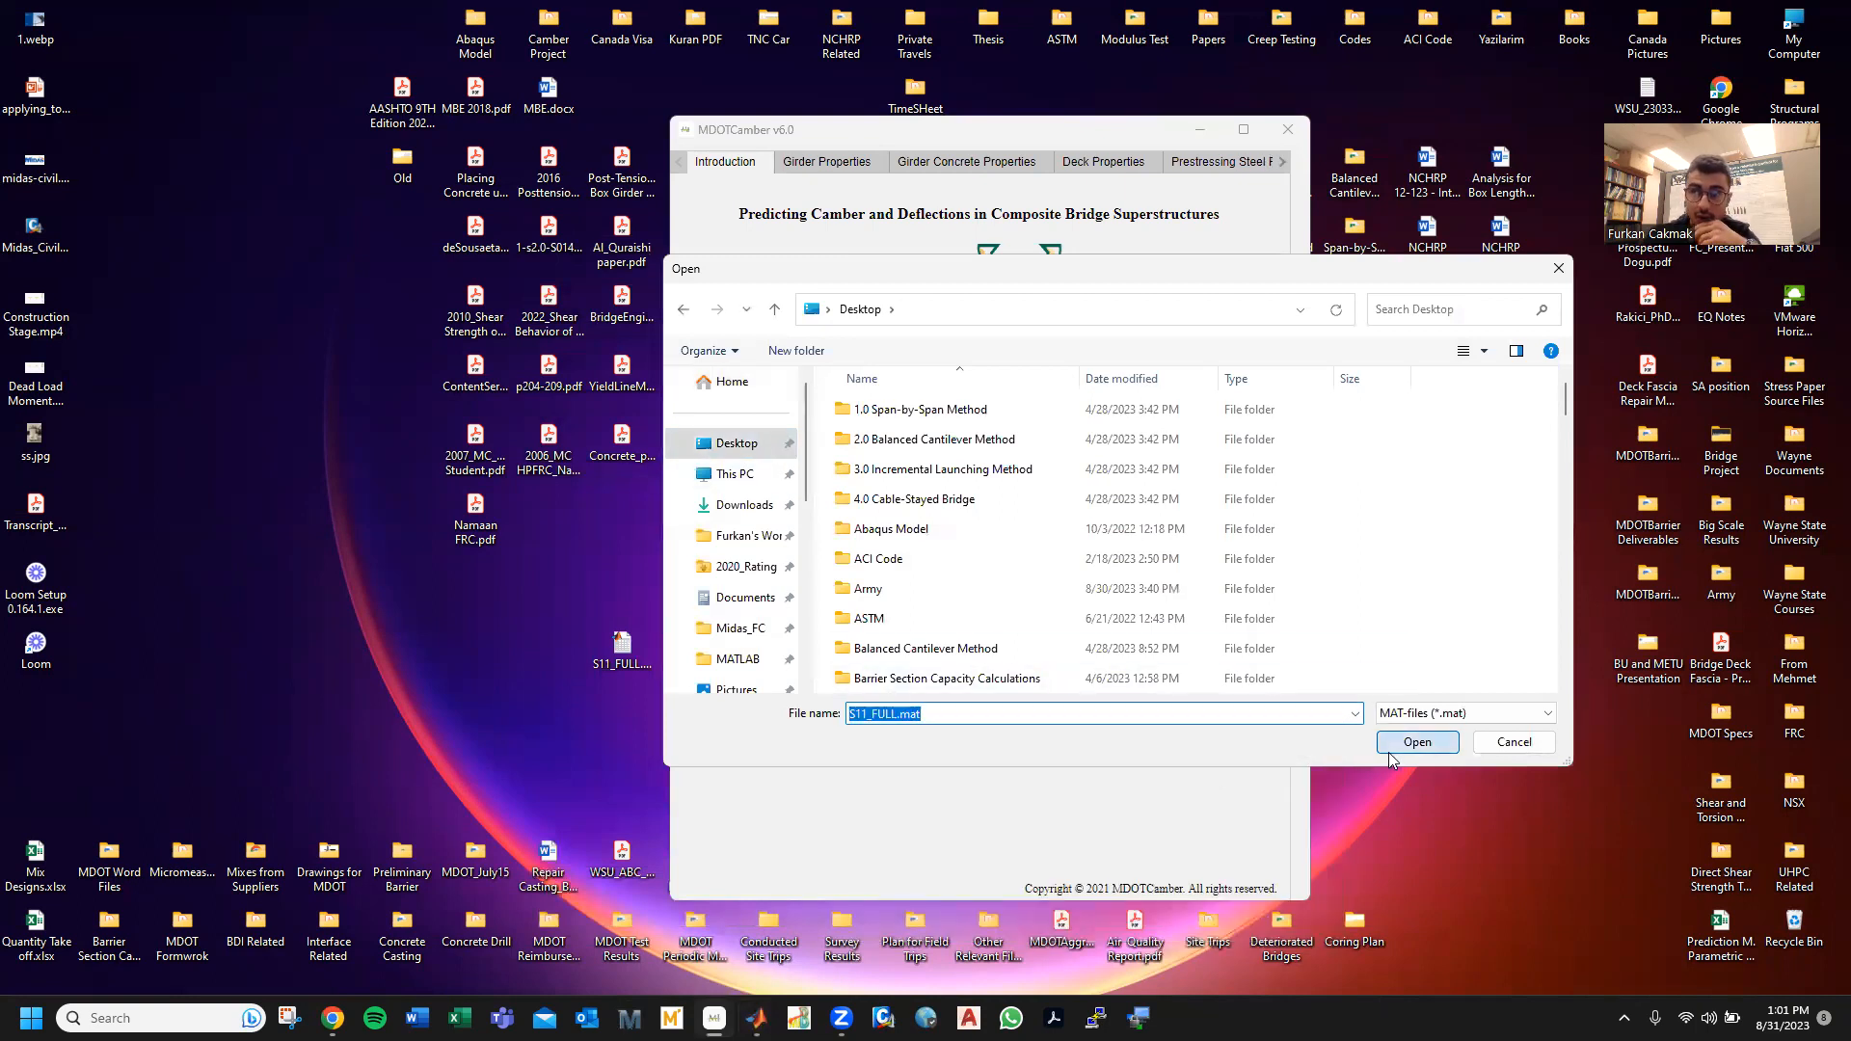
{"action": "left_click", "coordinate": [1389, 750]}
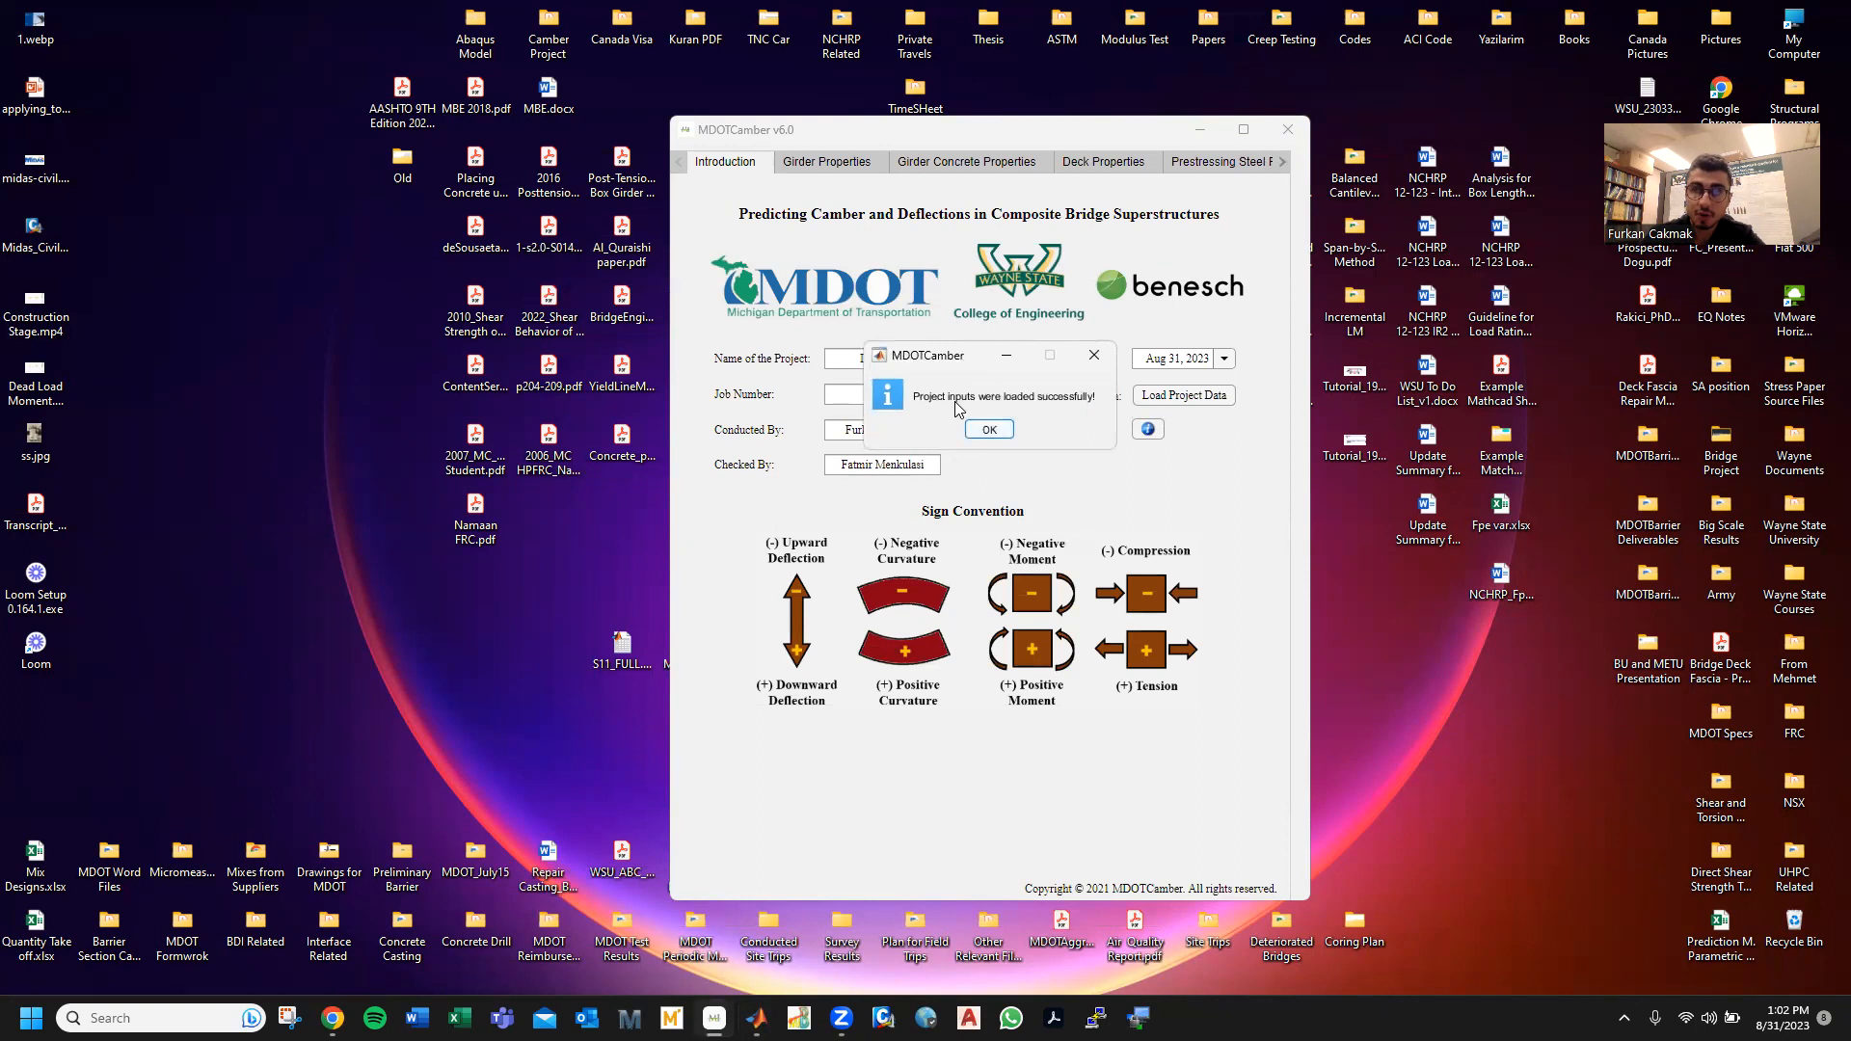
{"action": "left_click", "coordinate": [989, 429]}
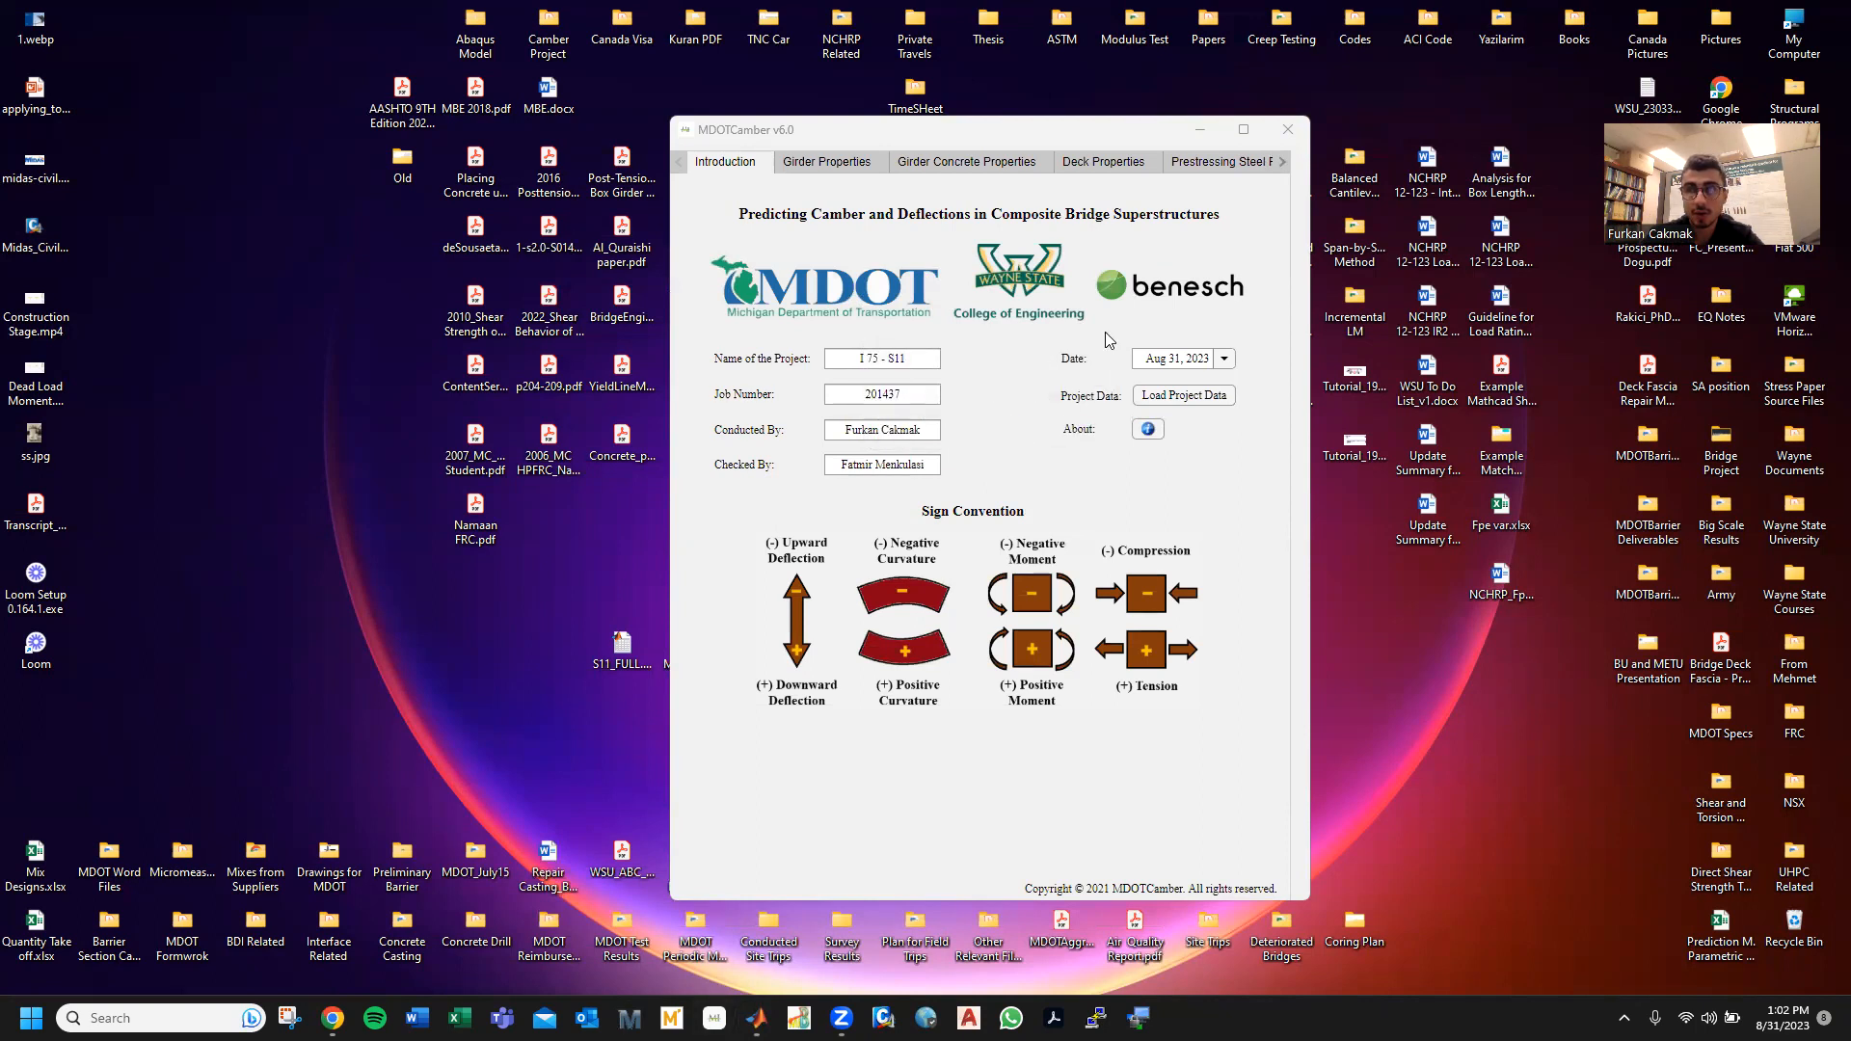
- Review the loaded girder, concrete, deck, prestressing steel, and time and environment inputs section by section
{"action": "left_click", "coordinate": [842, 170]}
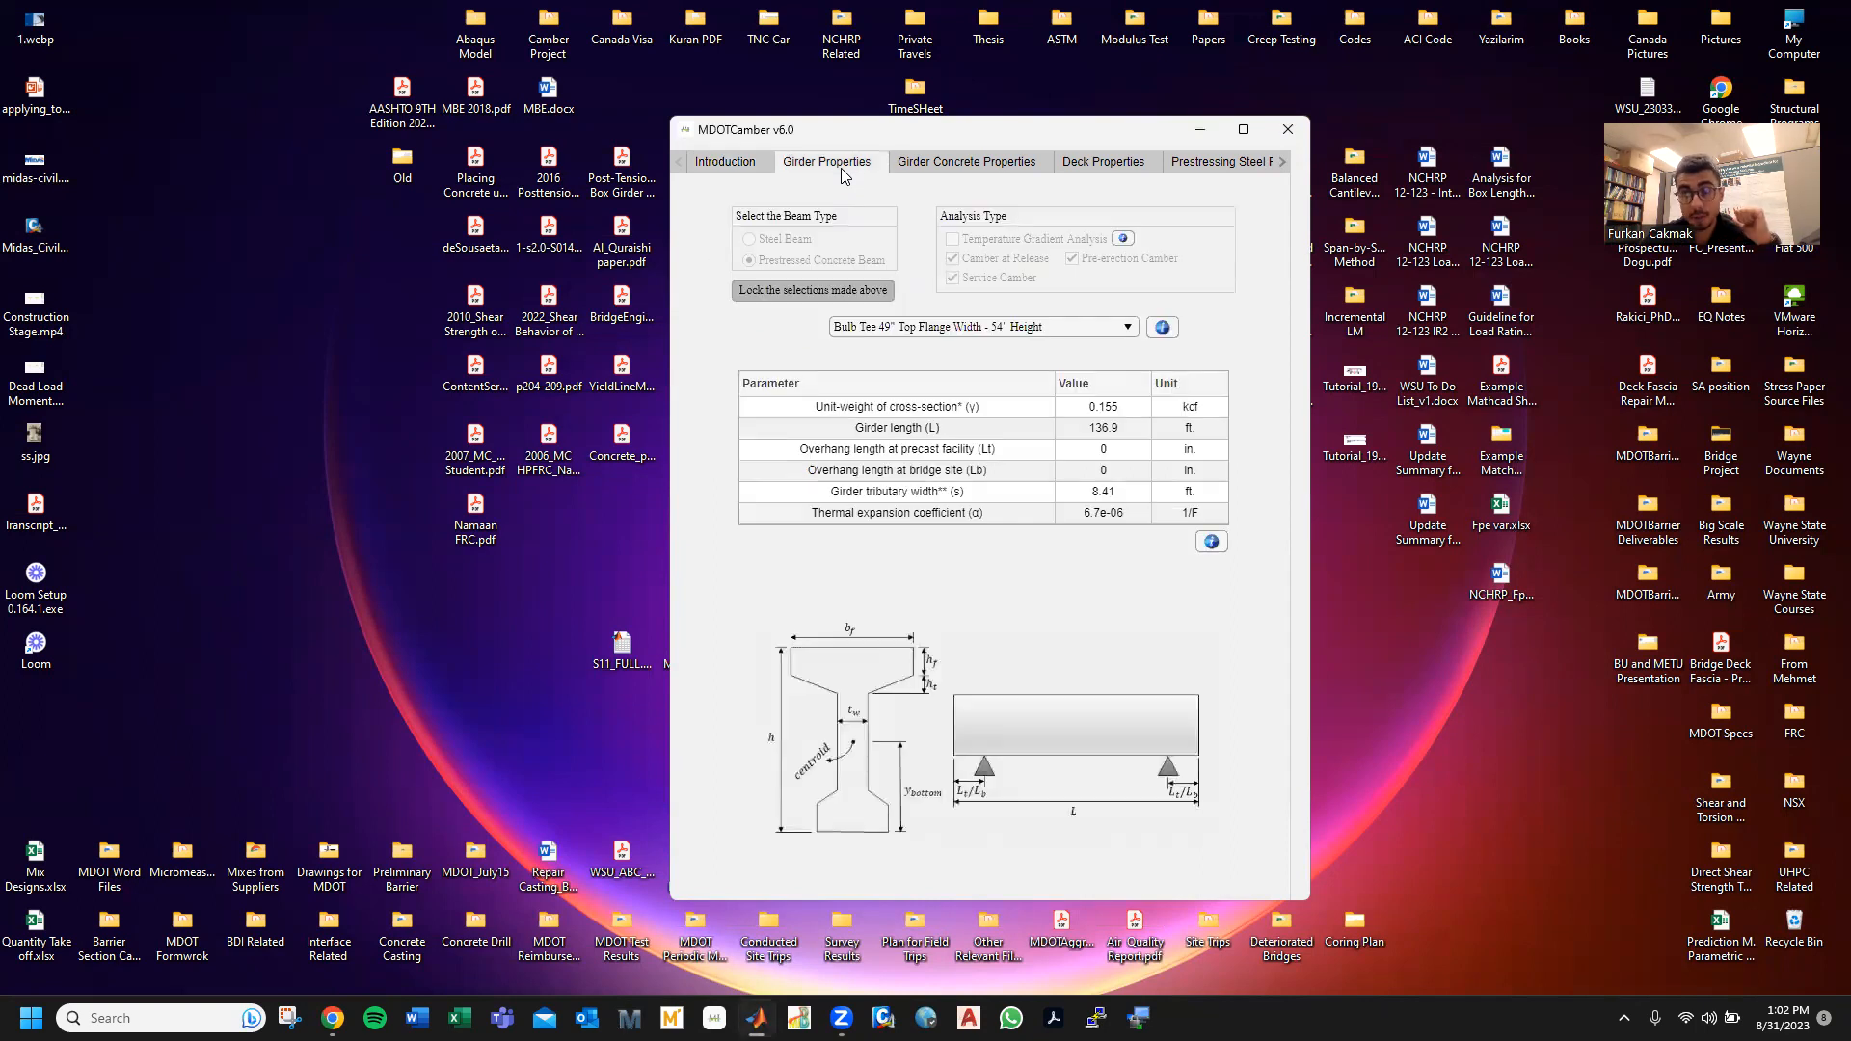
{"action": "left_click", "coordinate": [945, 164]}
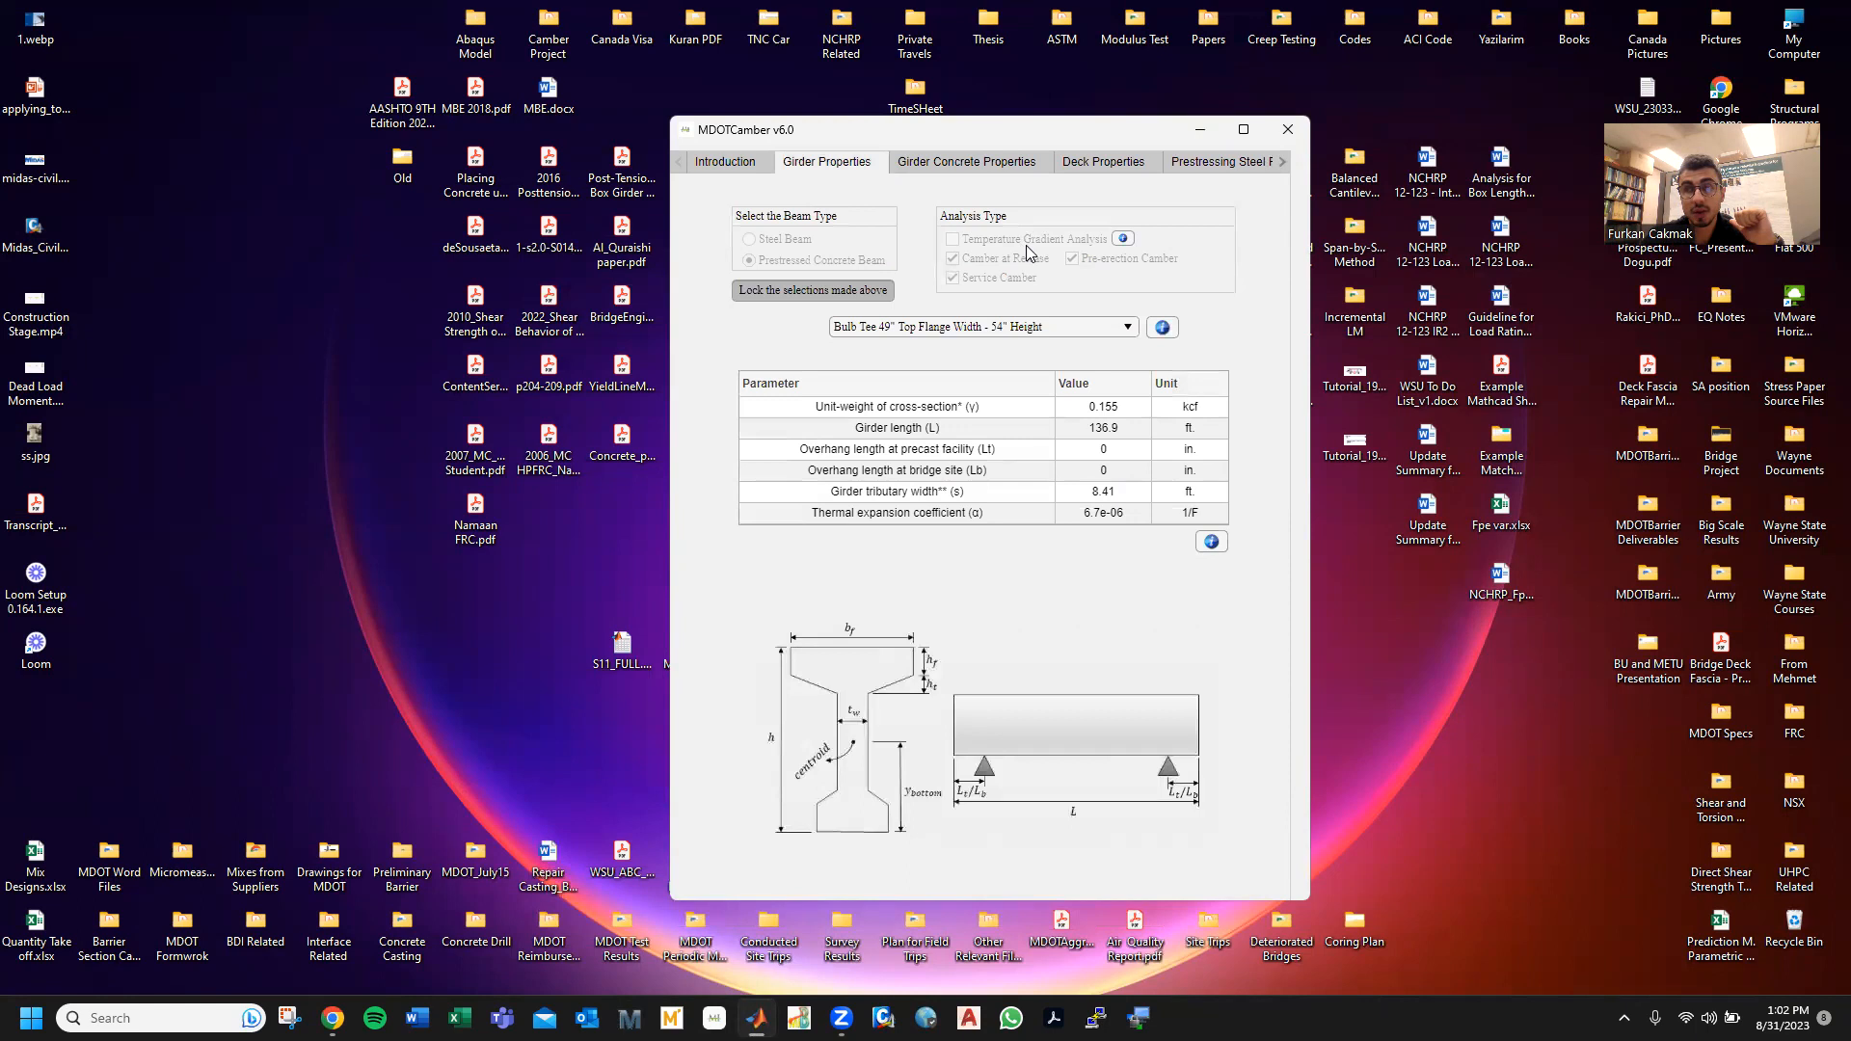
{"action": "left_click", "coordinate": [999, 180]}
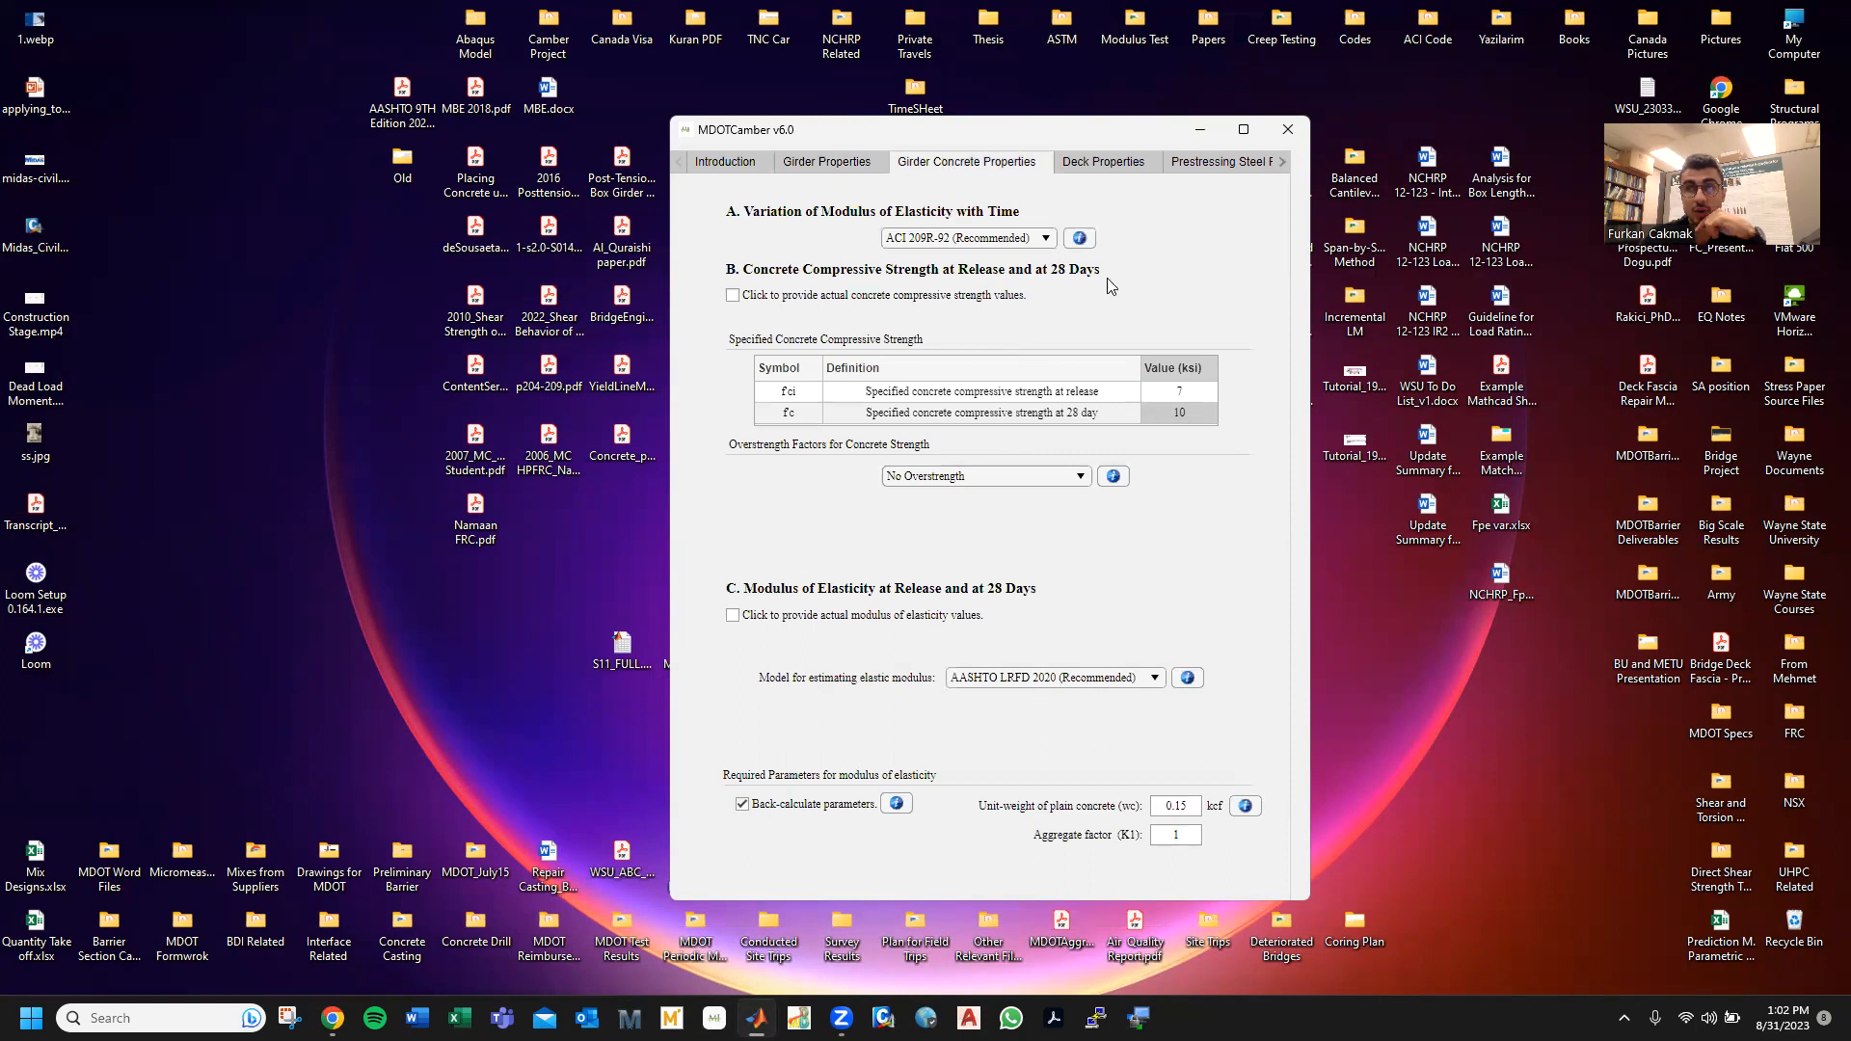
{"action": "left_click", "coordinate": [1116, 168]}
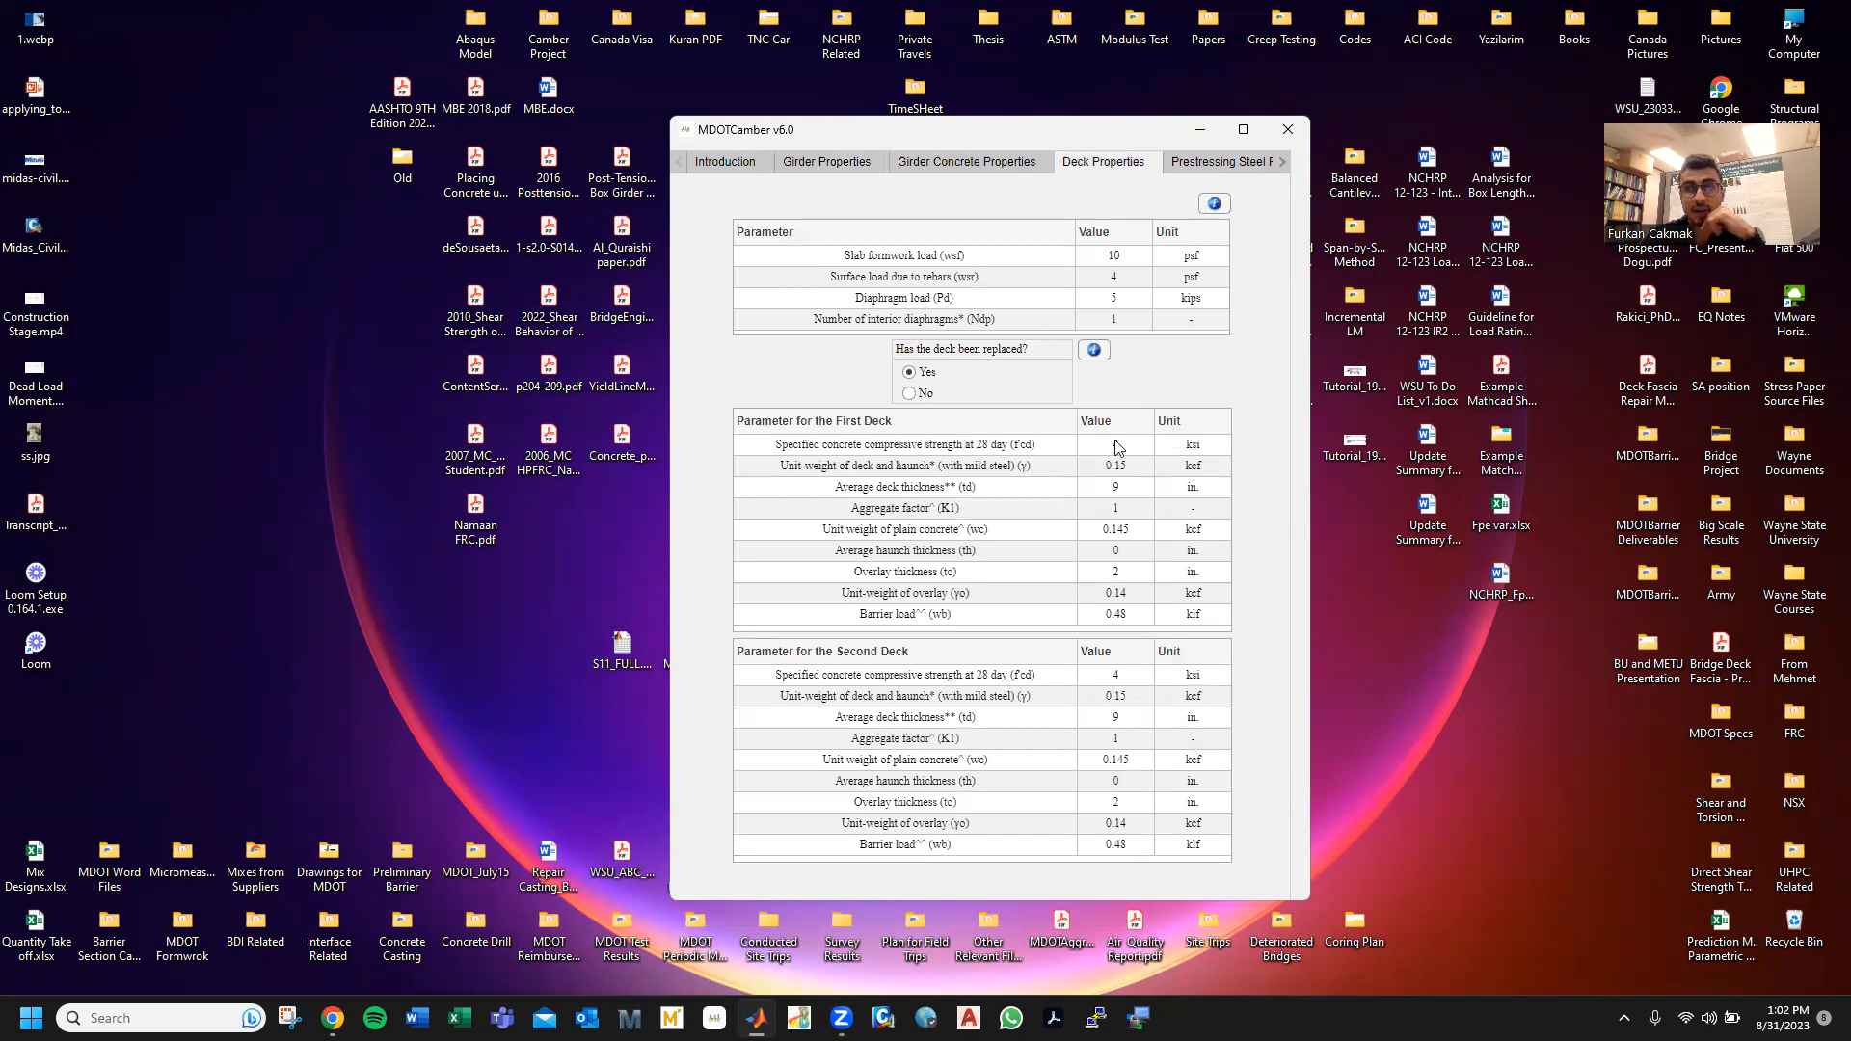
{"action": "left_click", "coordinate": [1205, 163]}
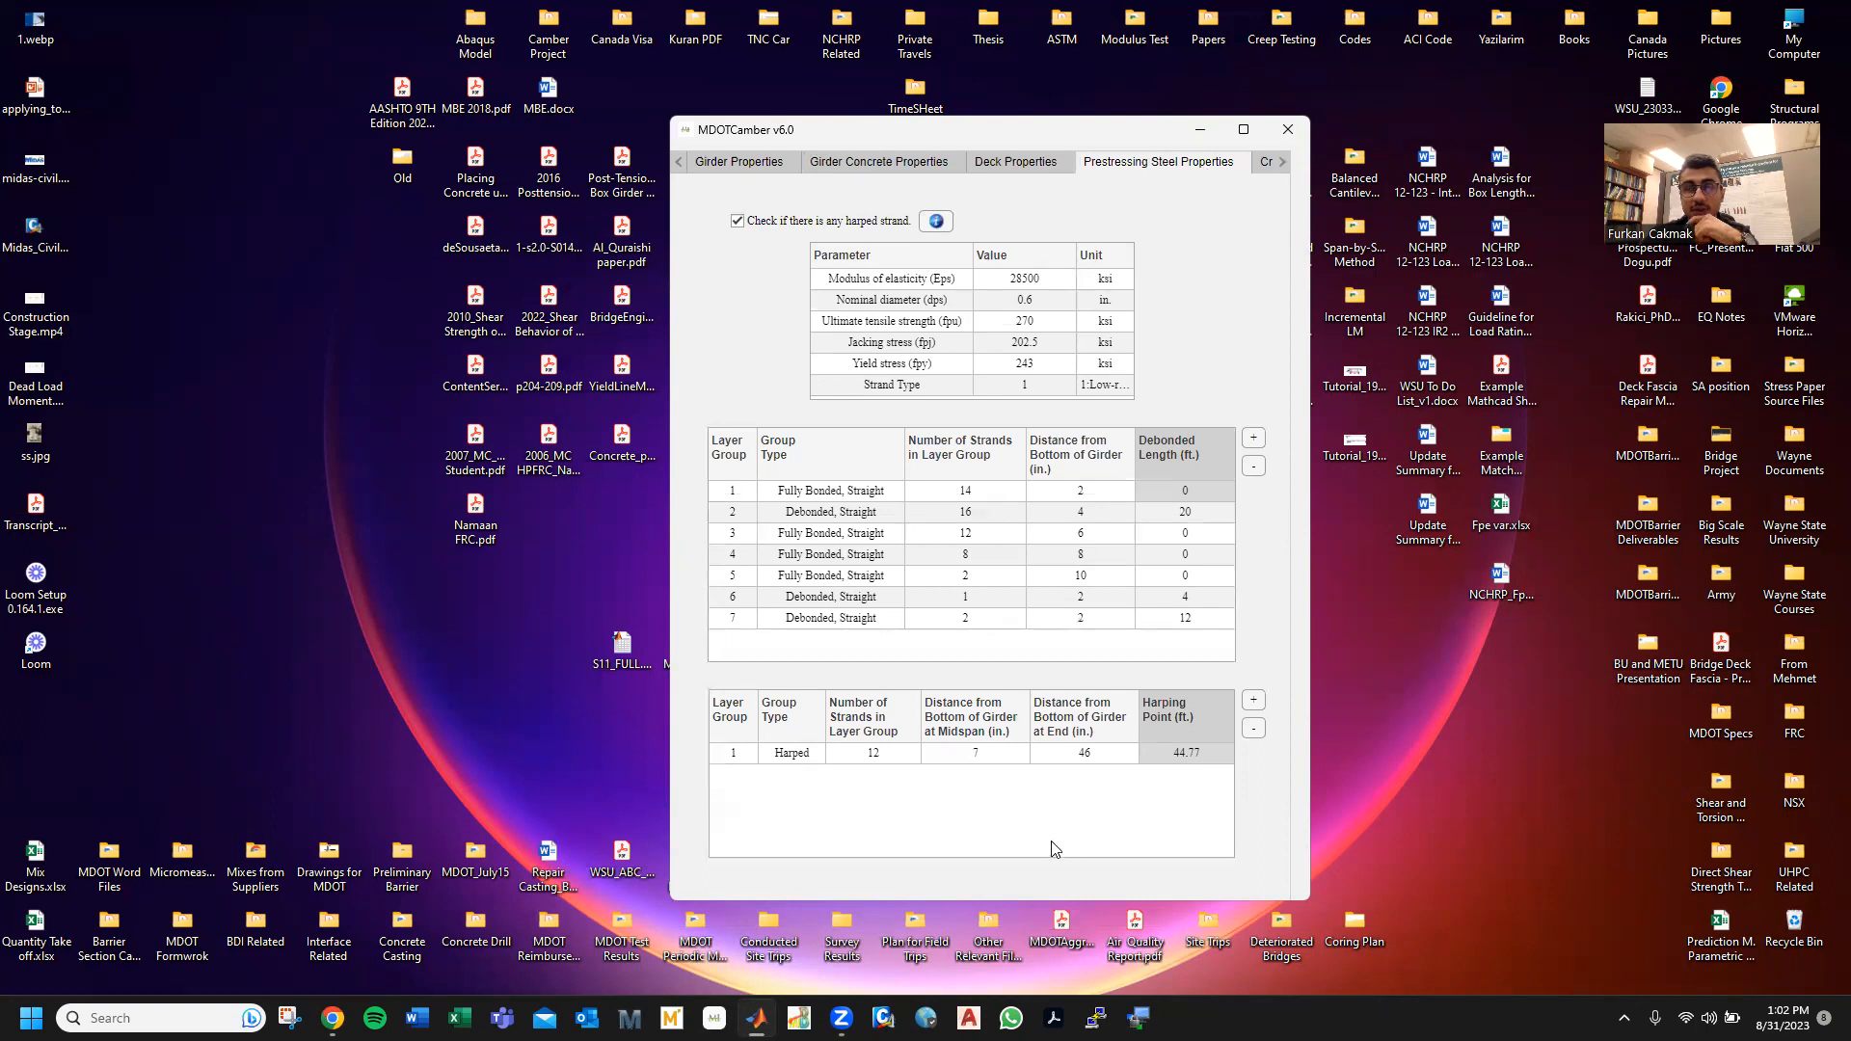
{"action": "left_click", "coordinate": [1262, 163]}
{"action": "left_click", "coordinate": [1237, 166]}
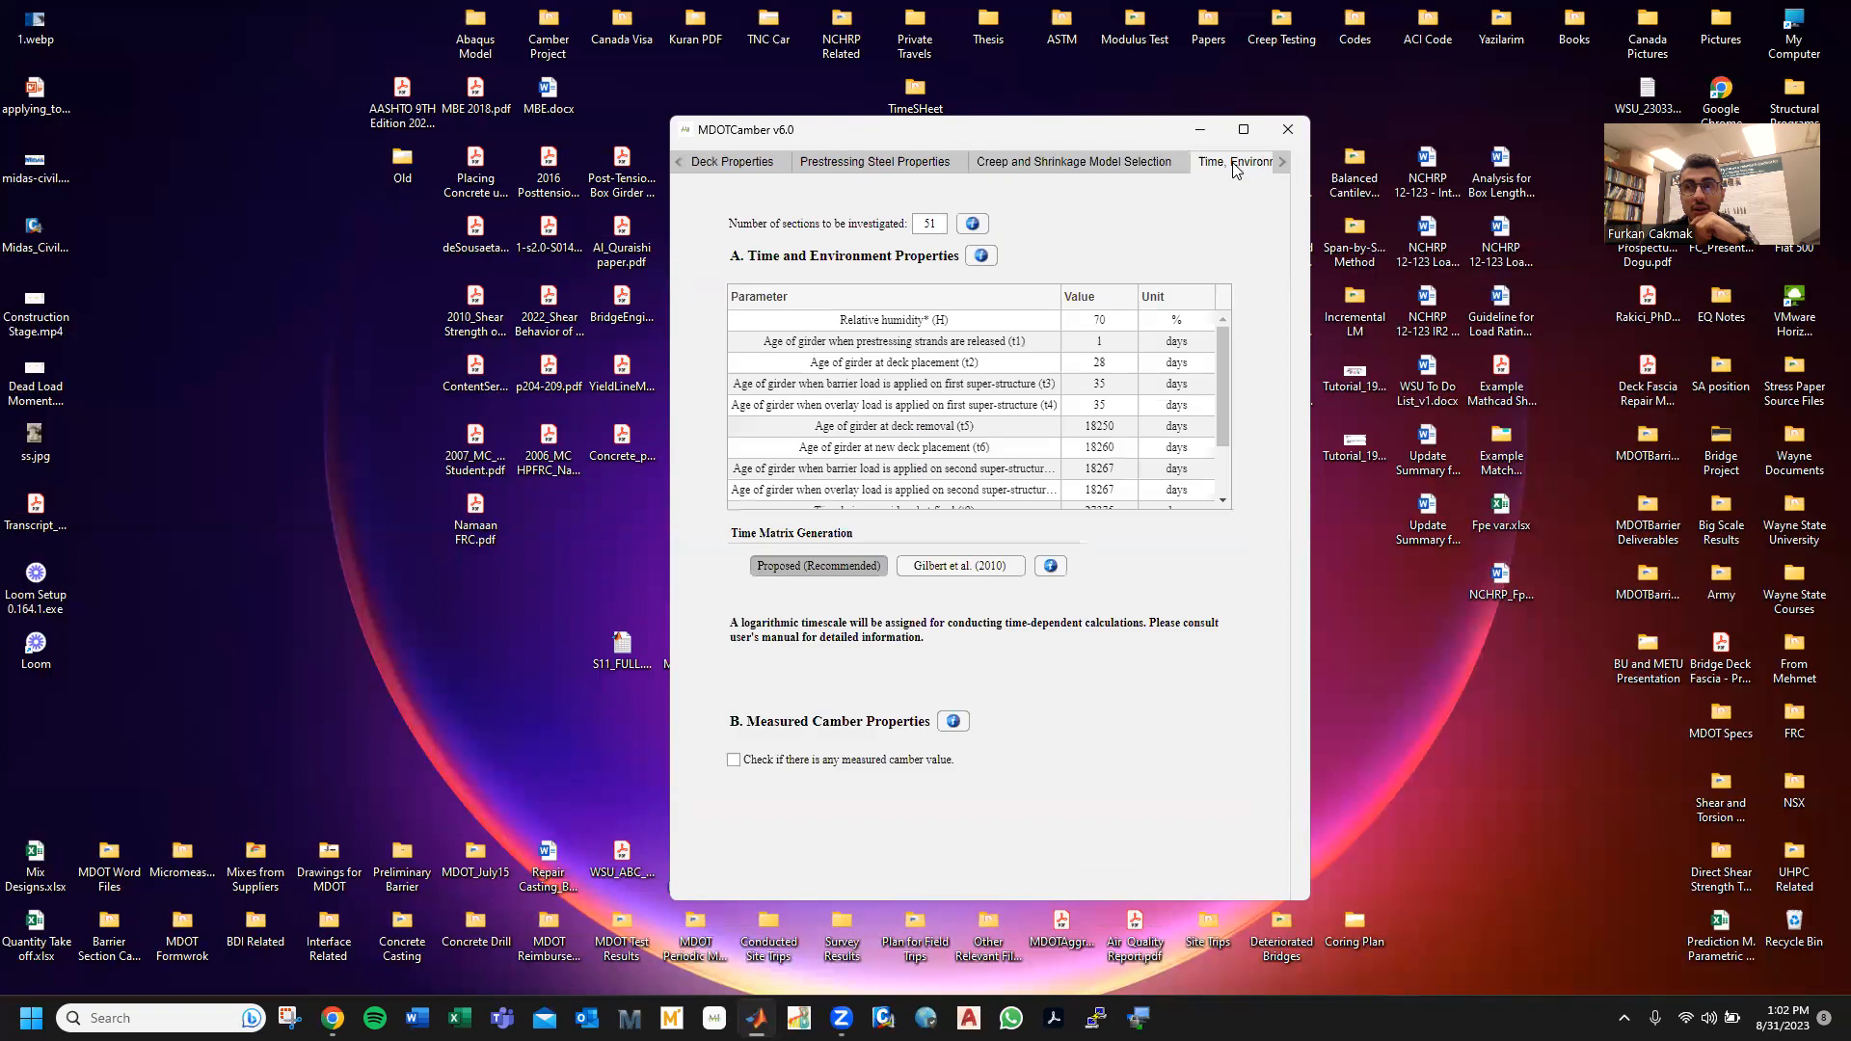
{"action": "scroll", "coordinate": [1123, 463], "scroll_direction": "down", "scroll_amount": 2}
{"action": "scroll", "coordinate": [1137, 465], "scroll_direction": "up", "scroll_amount": 2}
{"action": "scroll", "coordinate": [1139, 466], "scroll_direction": "down", "scroll_amount": 2}
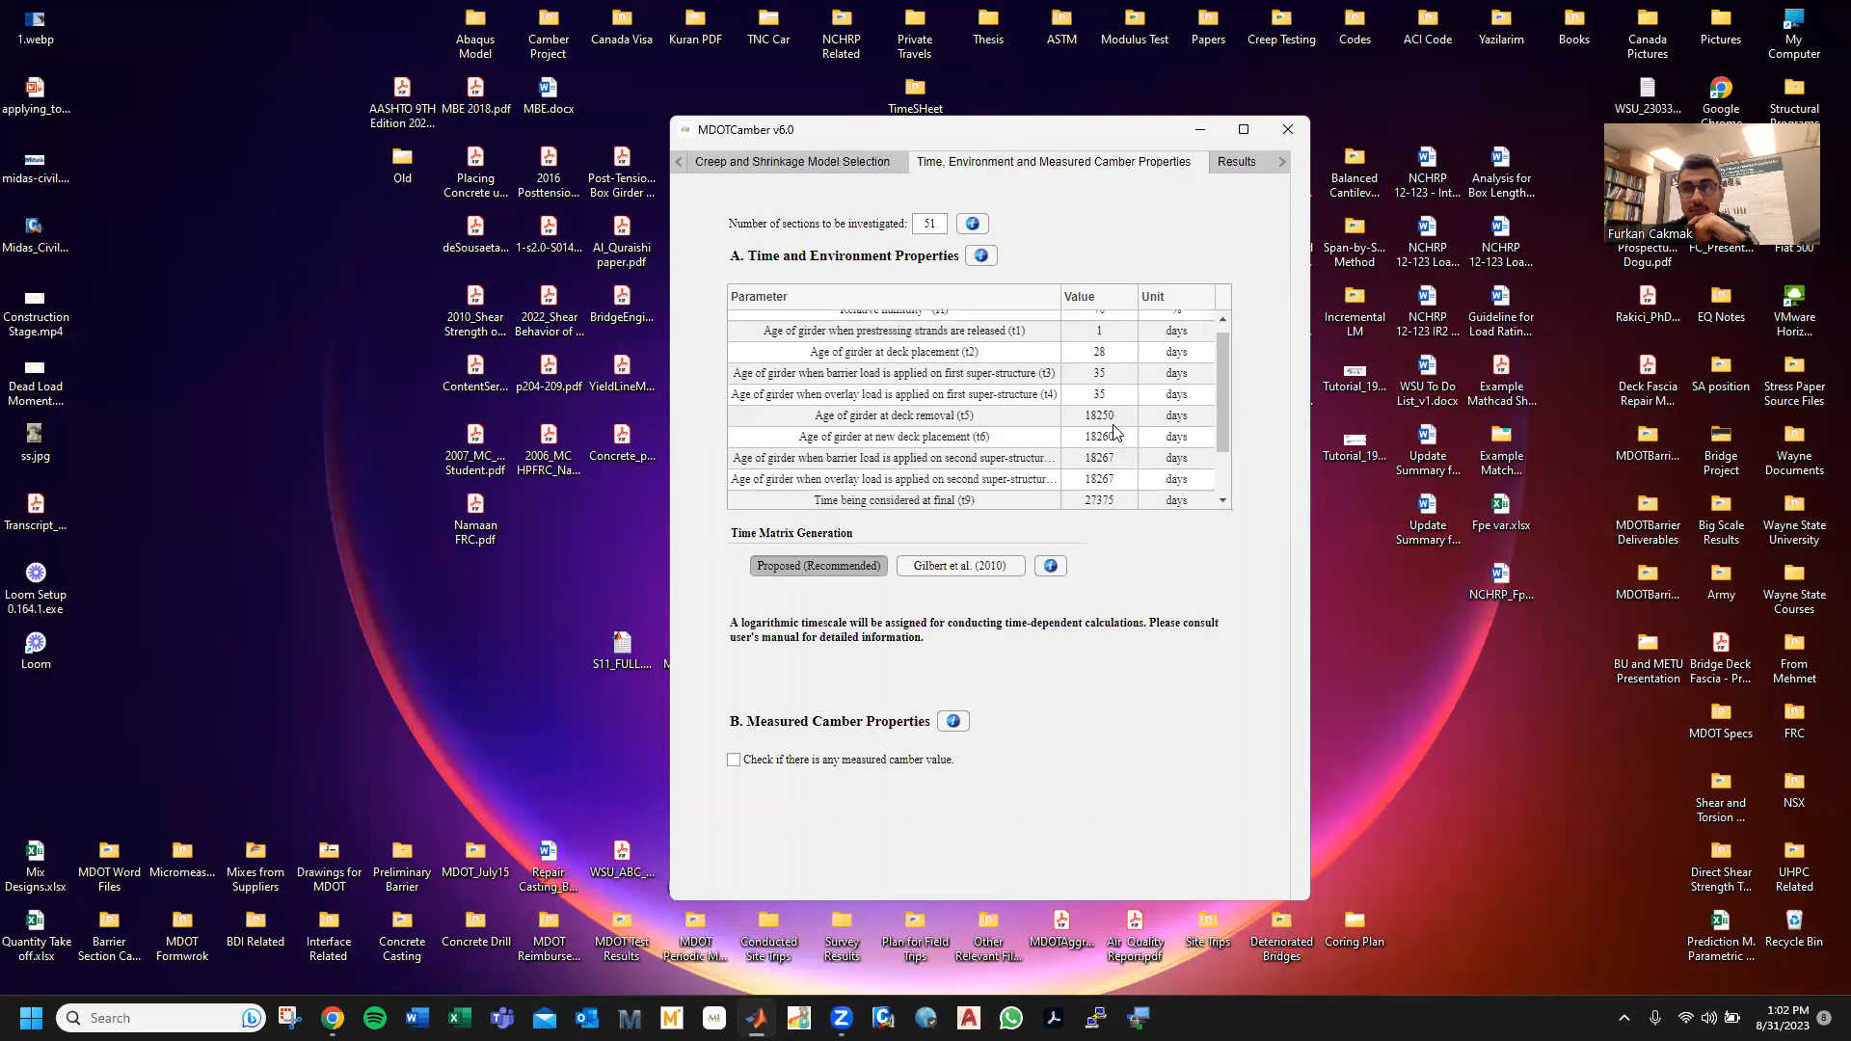
- Calculate the camber results for the loaded project and dismiss the completion message
{"action": "left_click", "coordinate": [1221, 173]}
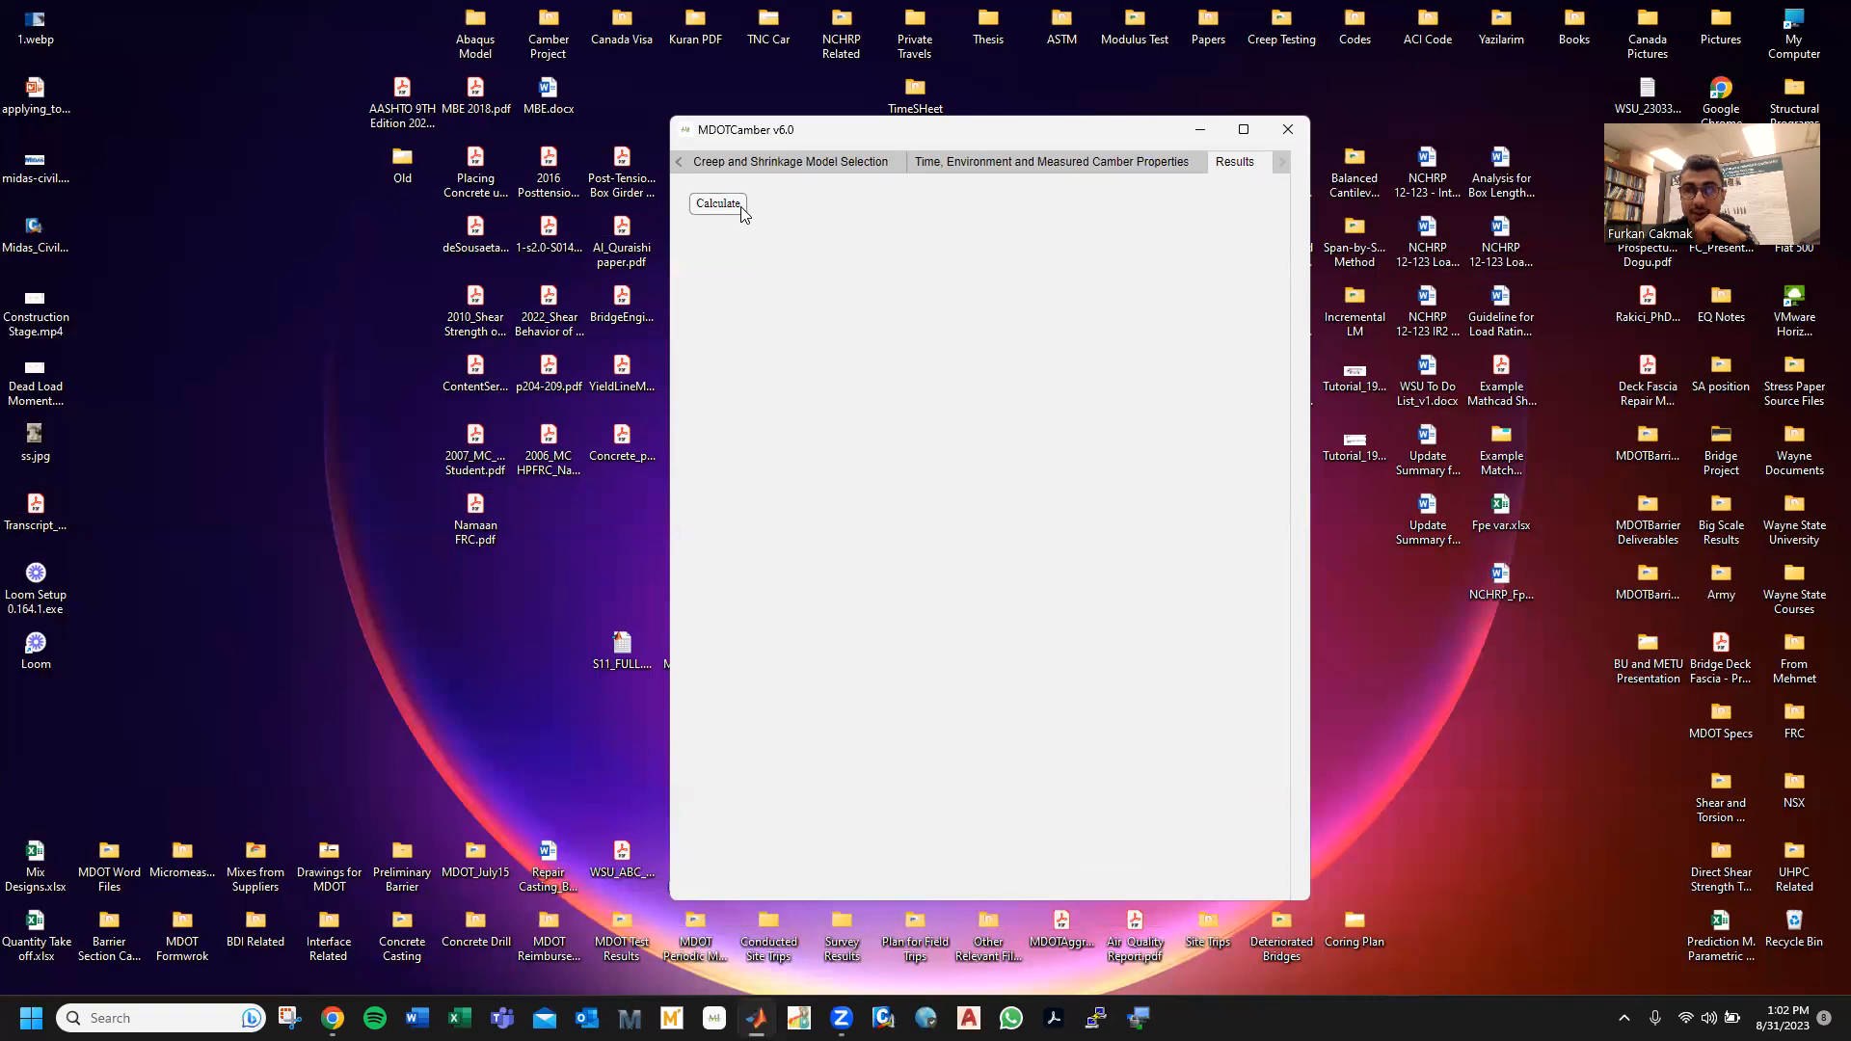
{"action": "left_click", "coordinate": [742, 208]}
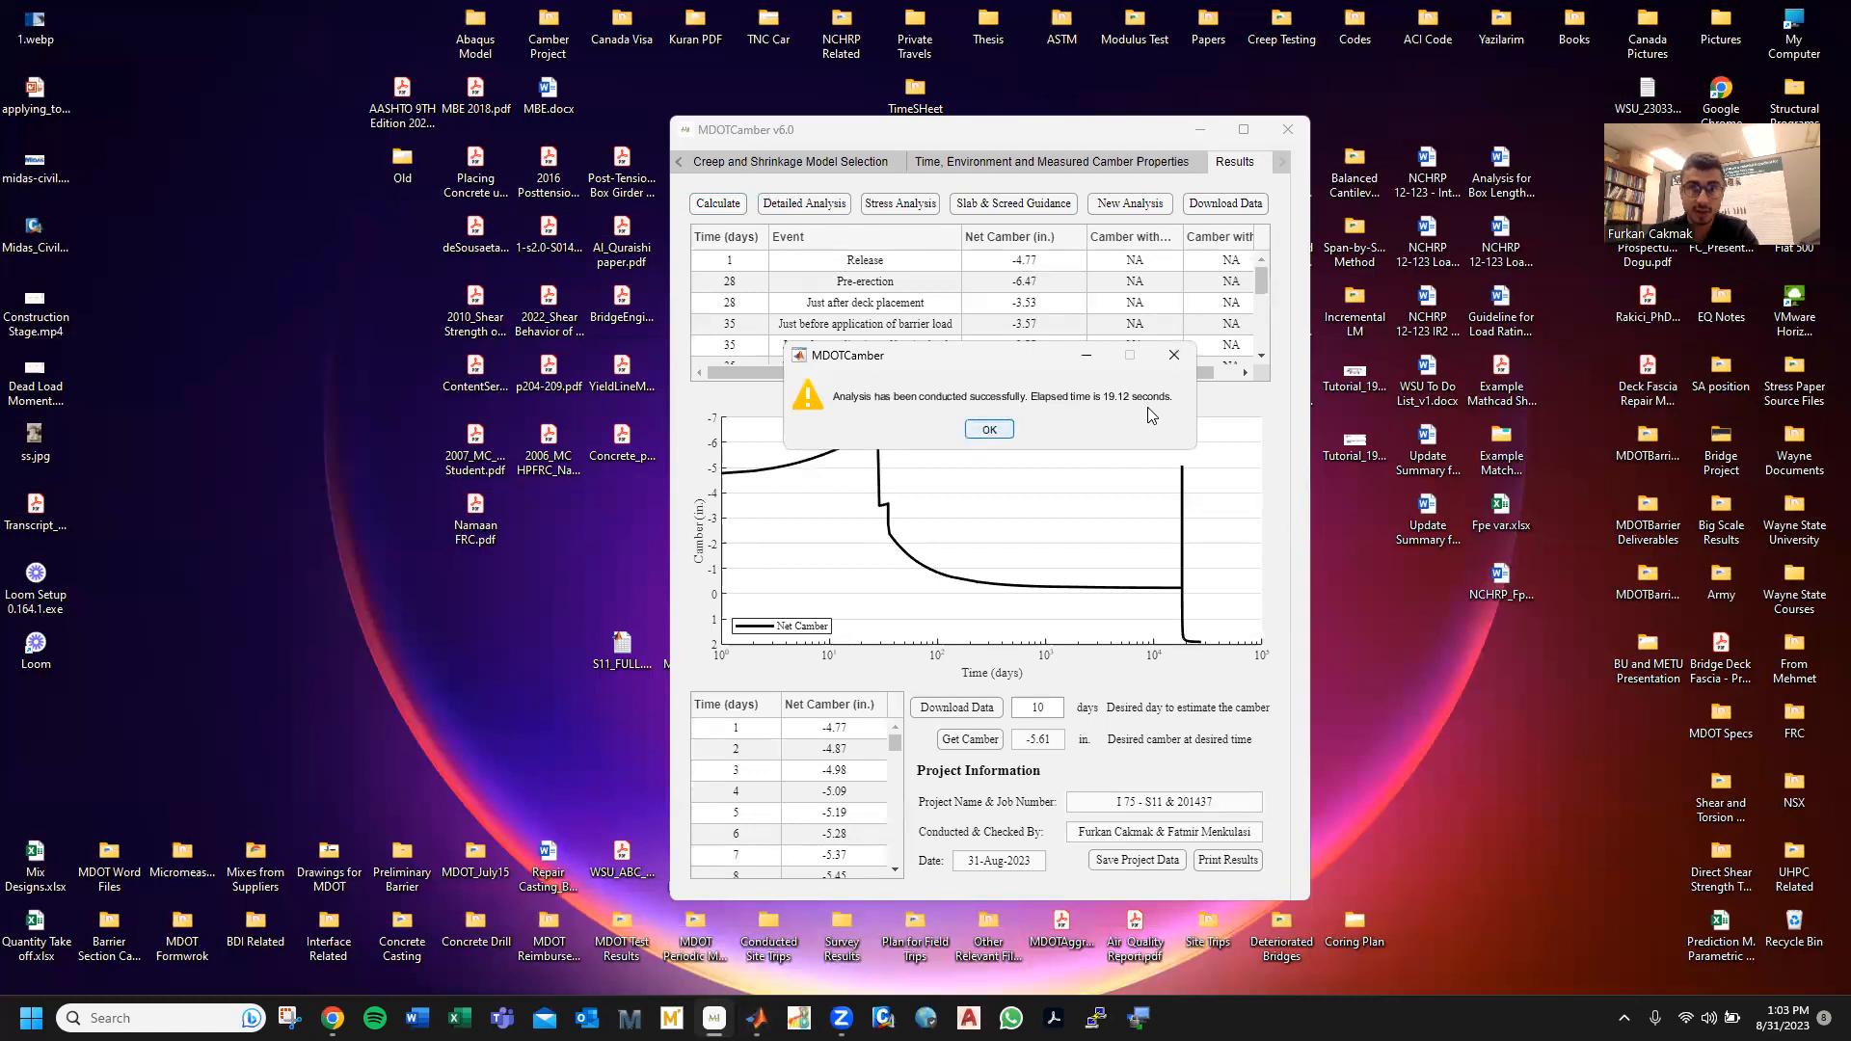
{"action": "left_click", "coordinate": [989, 429]}
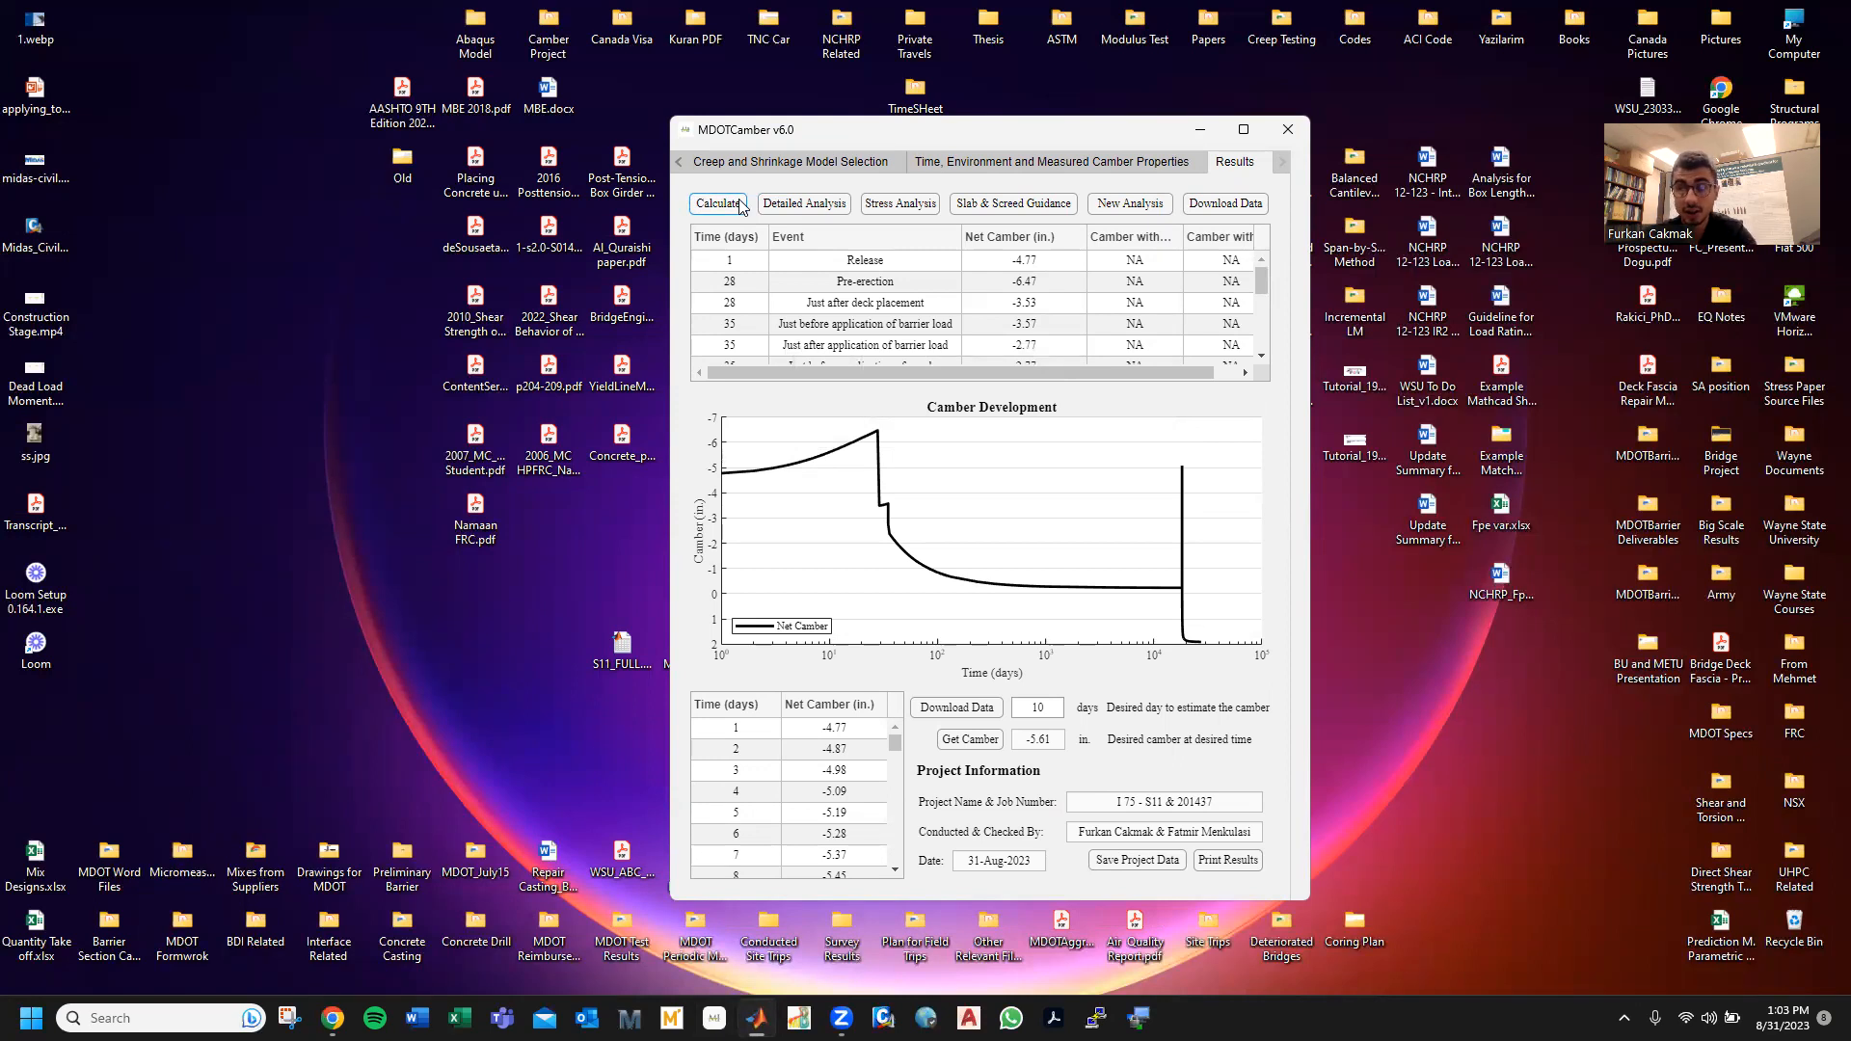
- Examine the net camber at each event from release through overlay application in the results table
{"action": "left_click", "coordinate": [1048, 259]}
{"action": "left_click", "coordinate": [1051, 281]}
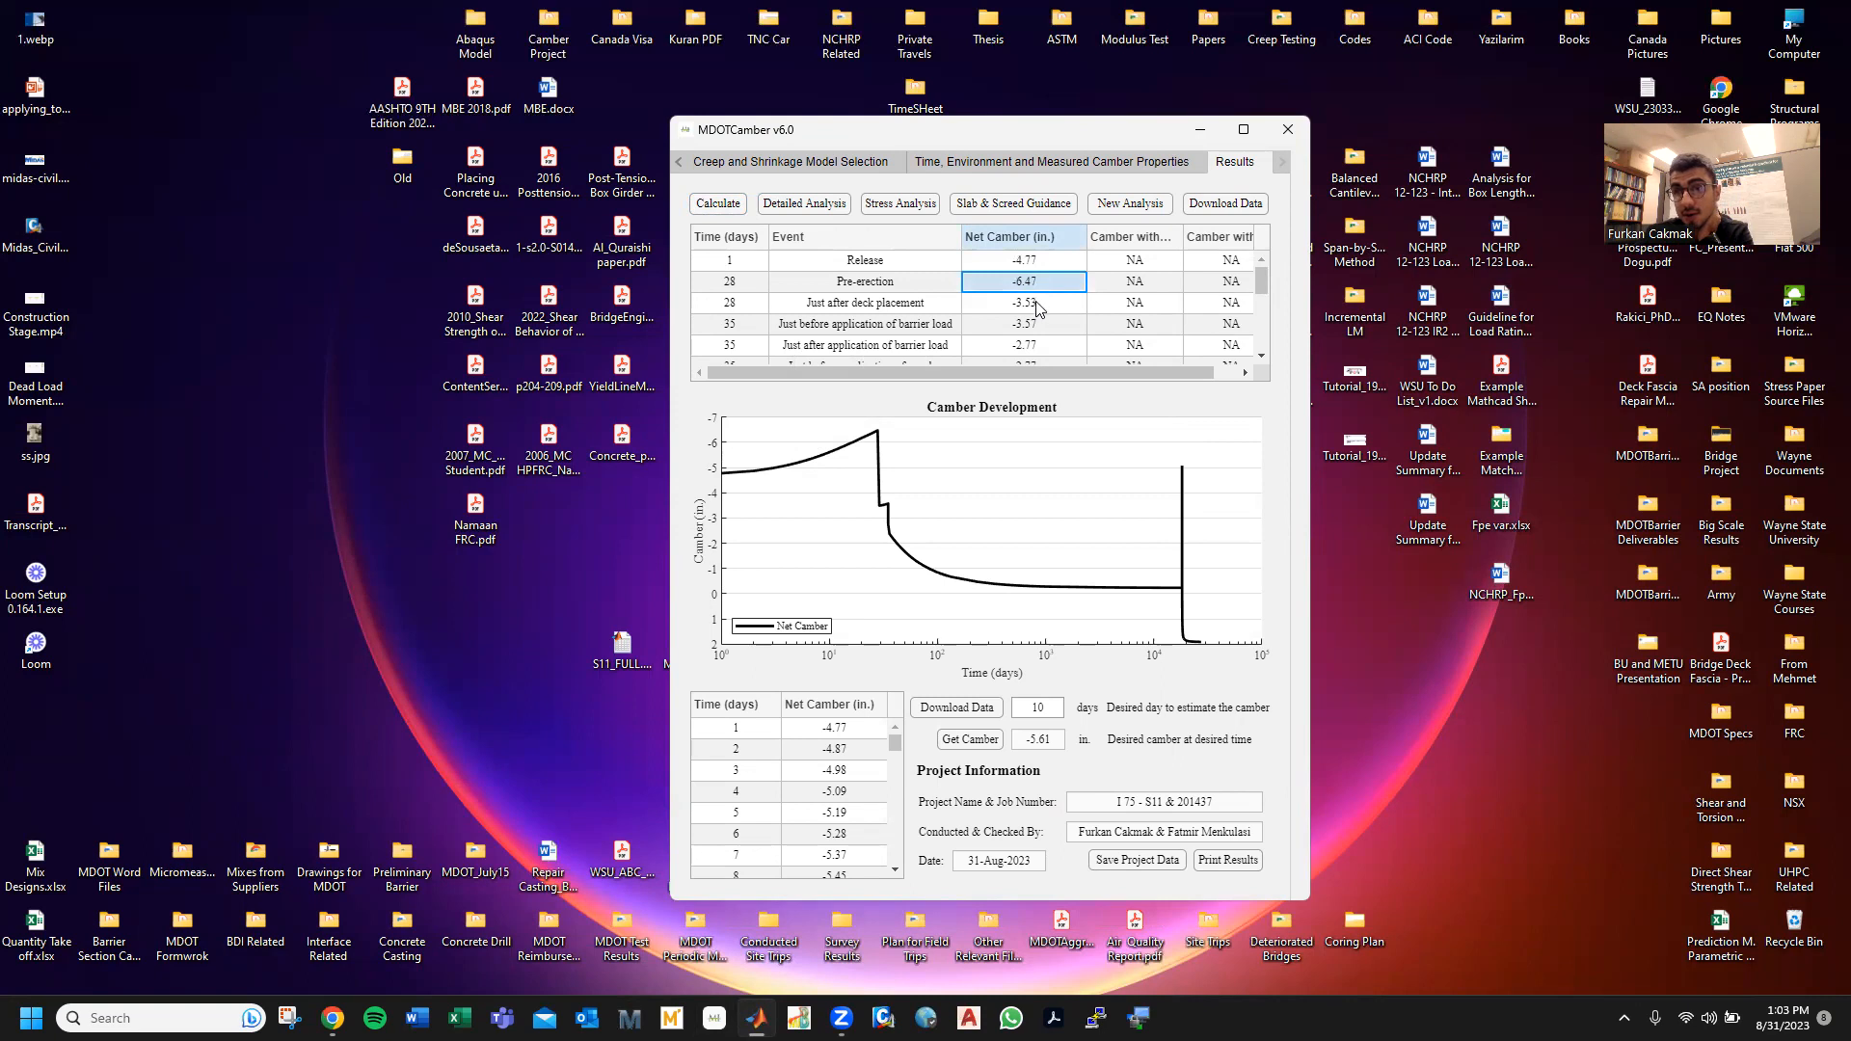
{"action": "left_click", "coordinate": [1038, 305]}
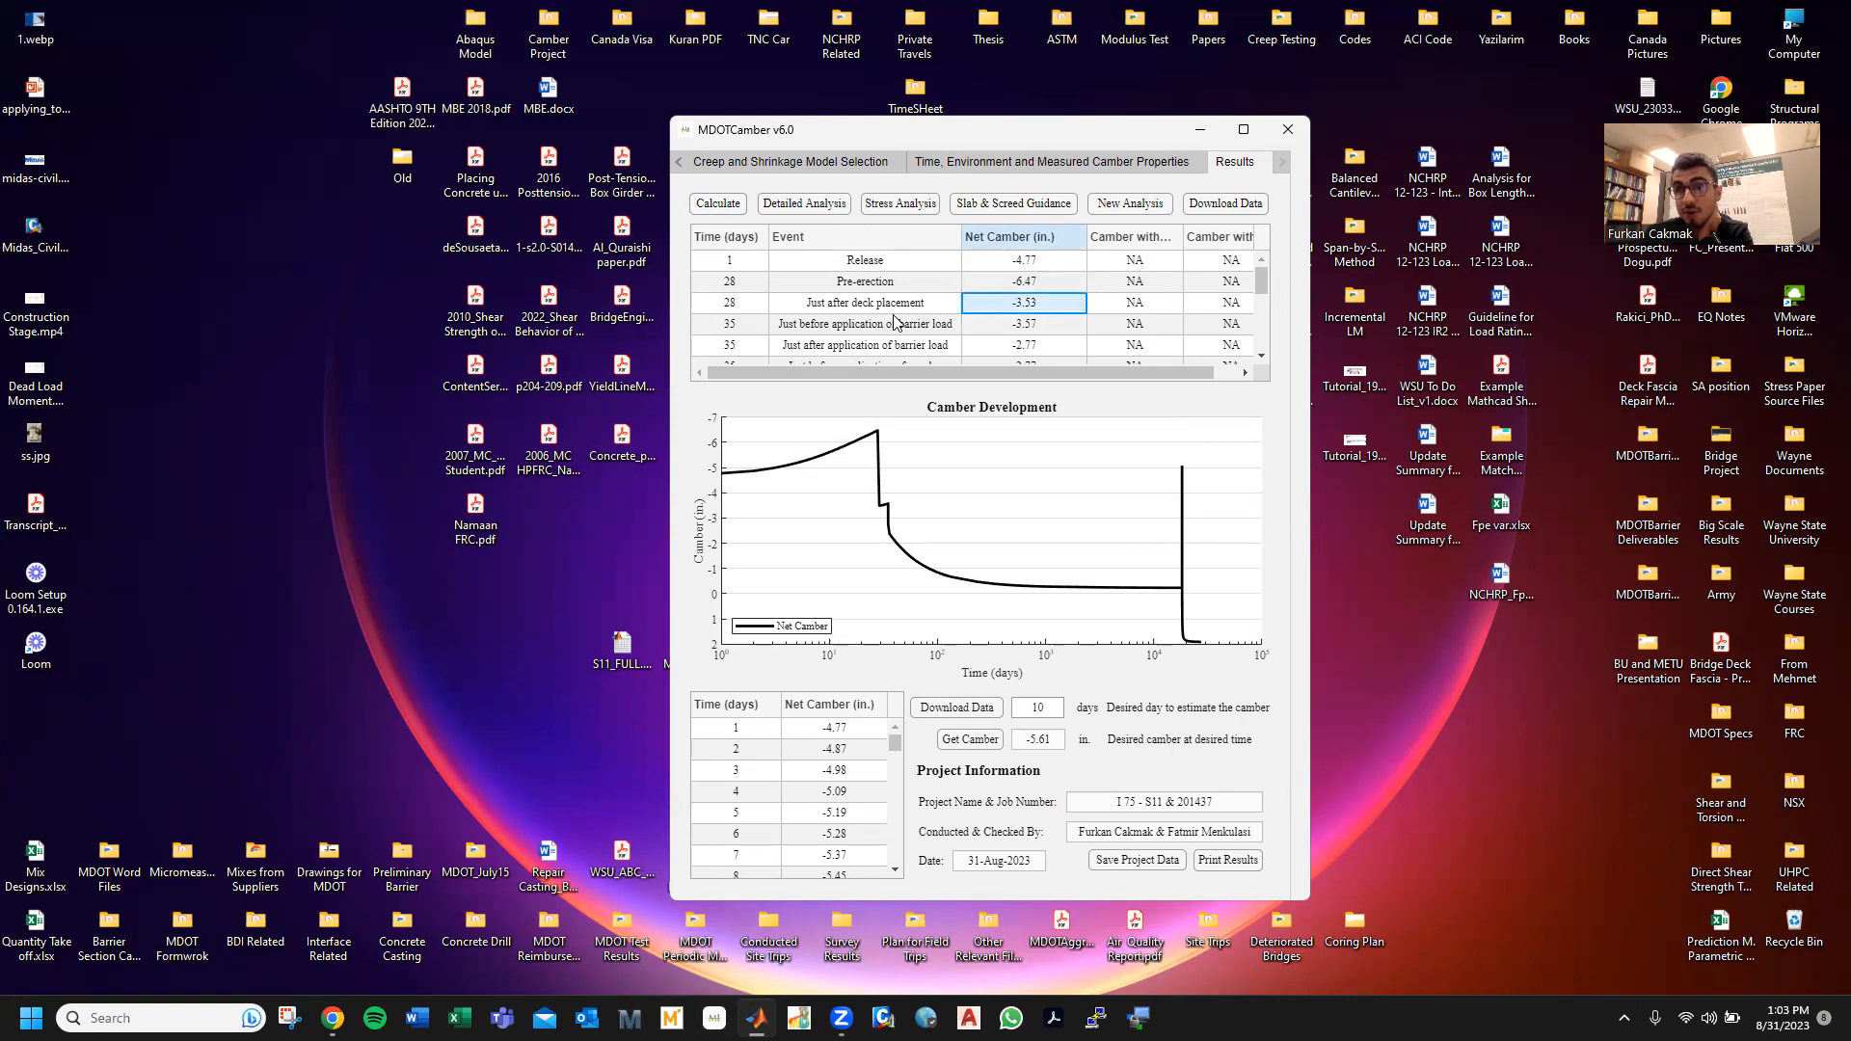
{"action": "left_click", "coordinate": [1015, 327]}
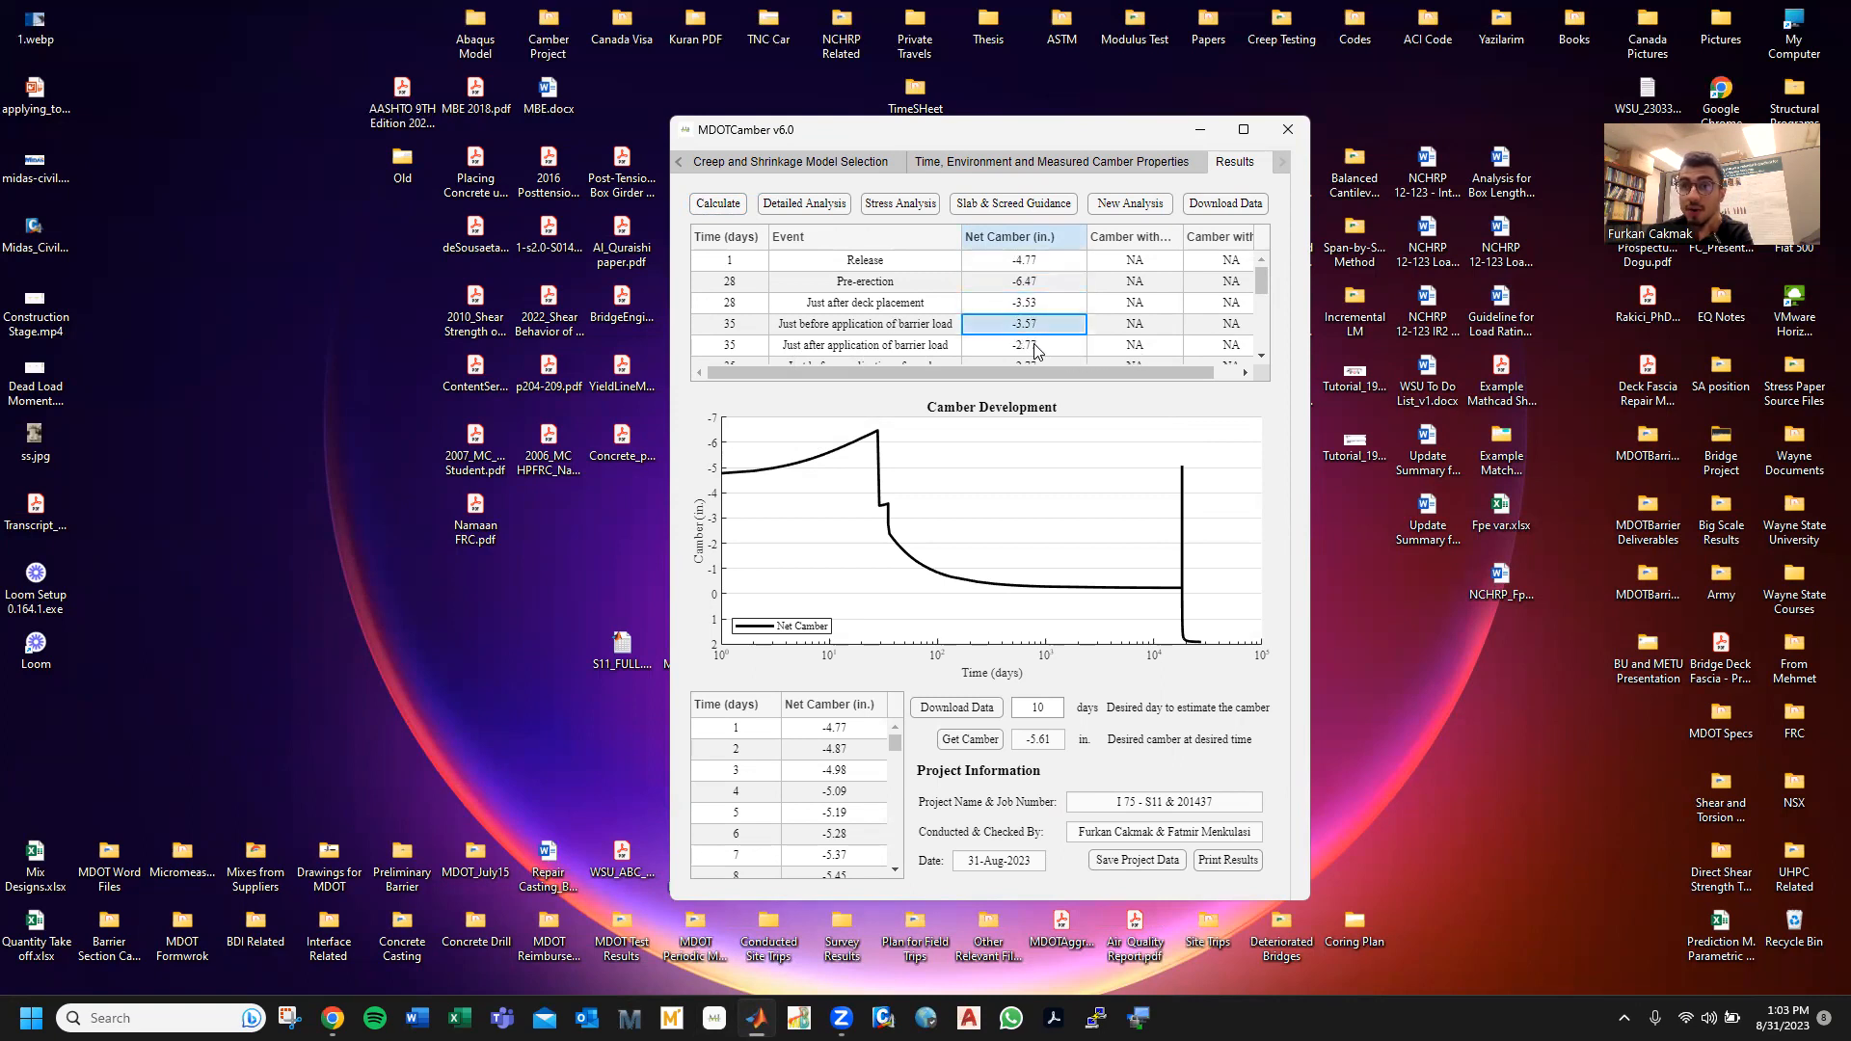
{"action": "left_click", "coordinate": [1036, 349]}
{"action": "left_click", "coordinate": [1261, 355]}
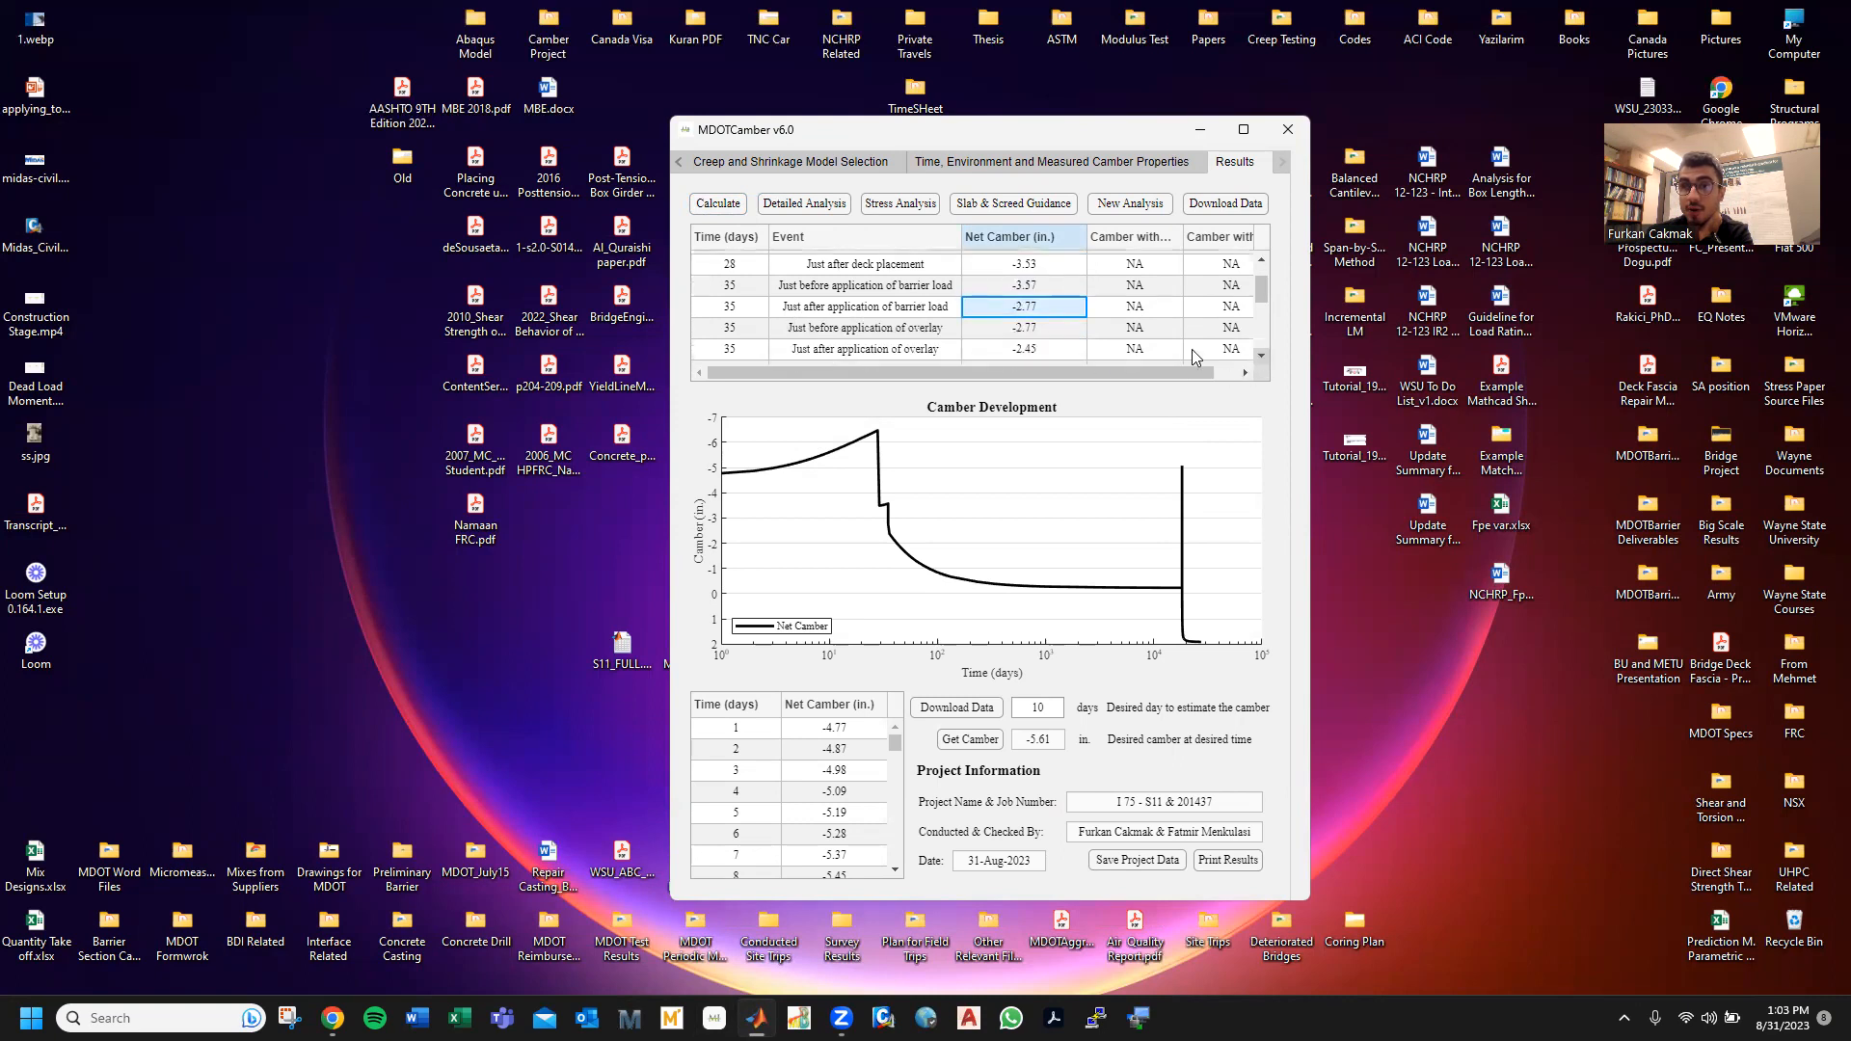
{"action": "left_click", "coordinate": [1254, 355]}
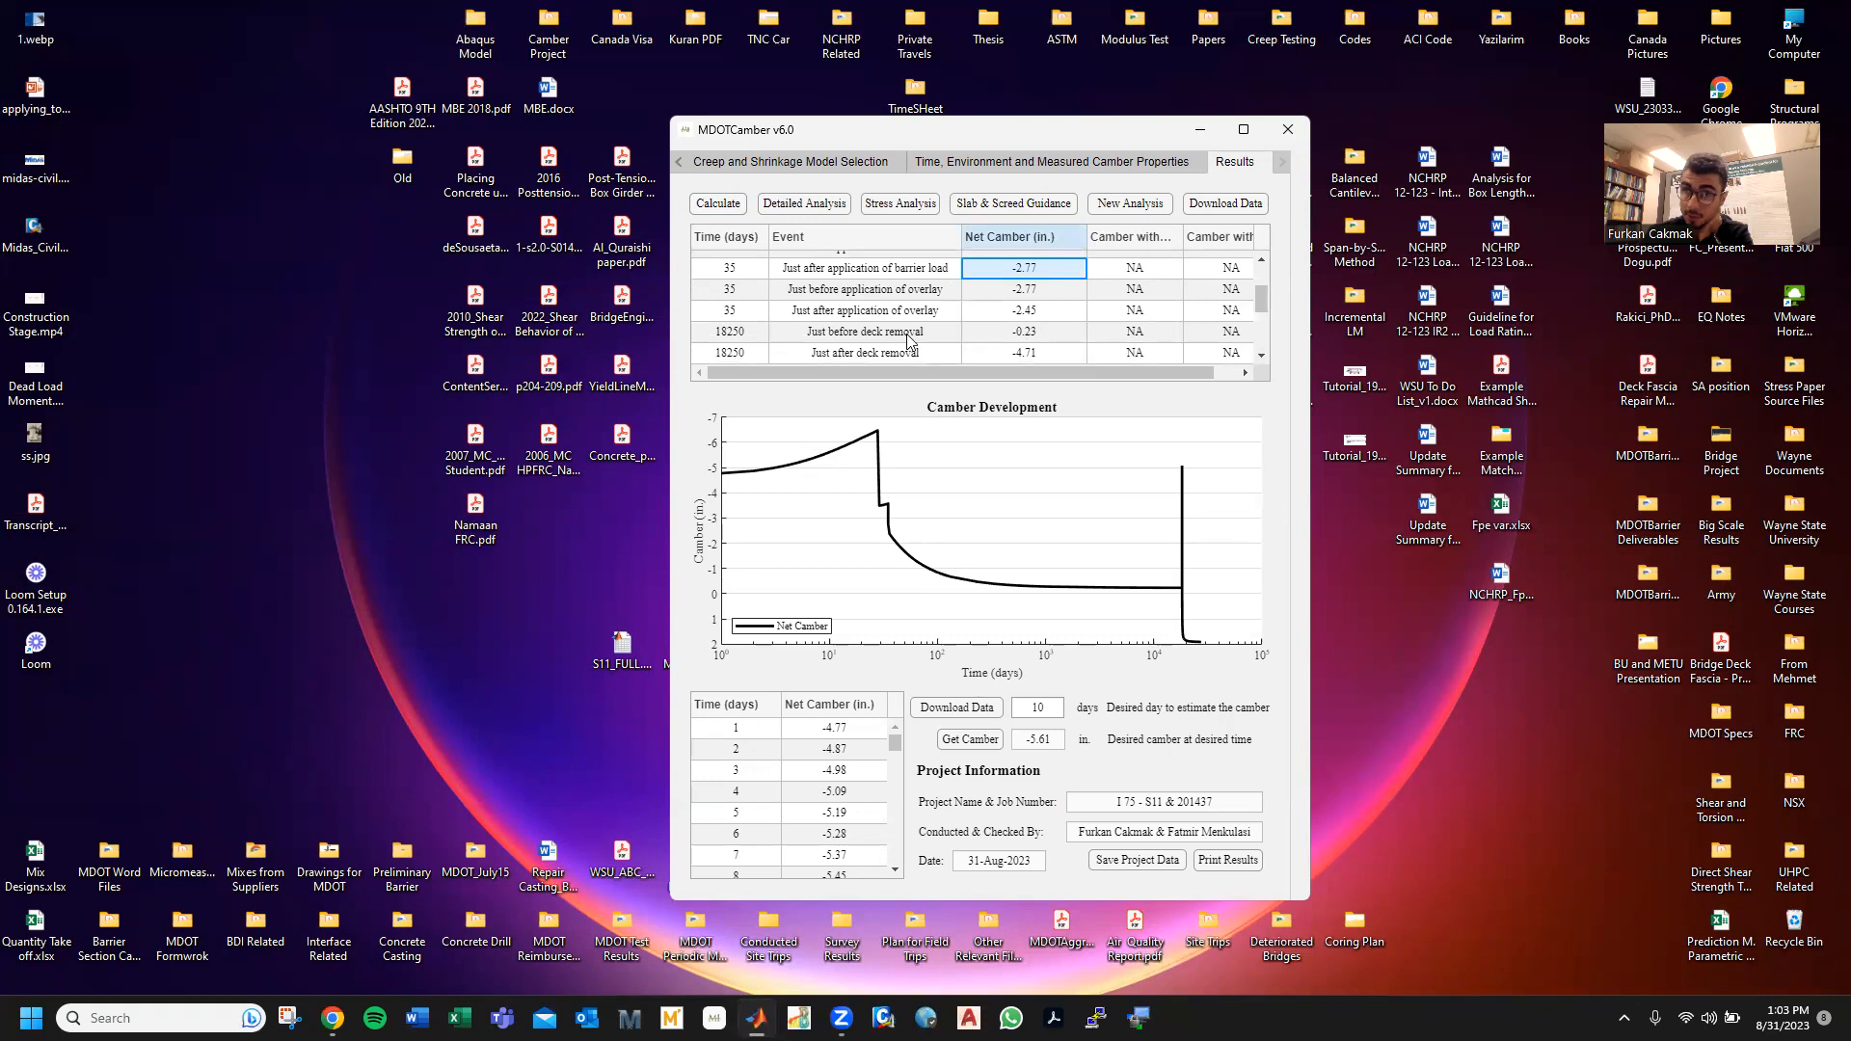
- Examine the net camber for the deck removal, new deck placement, barrier and overlay events through the long-term stage
{"action": "left_click", "coordinate": [1018, 353]}
{"action": "left_click", "coordinate": [1259, 358]}
{"action": "left_click", "coordinate": [1259, 357]}
{"action": "left_click", "coordinate": [1020, 339]}
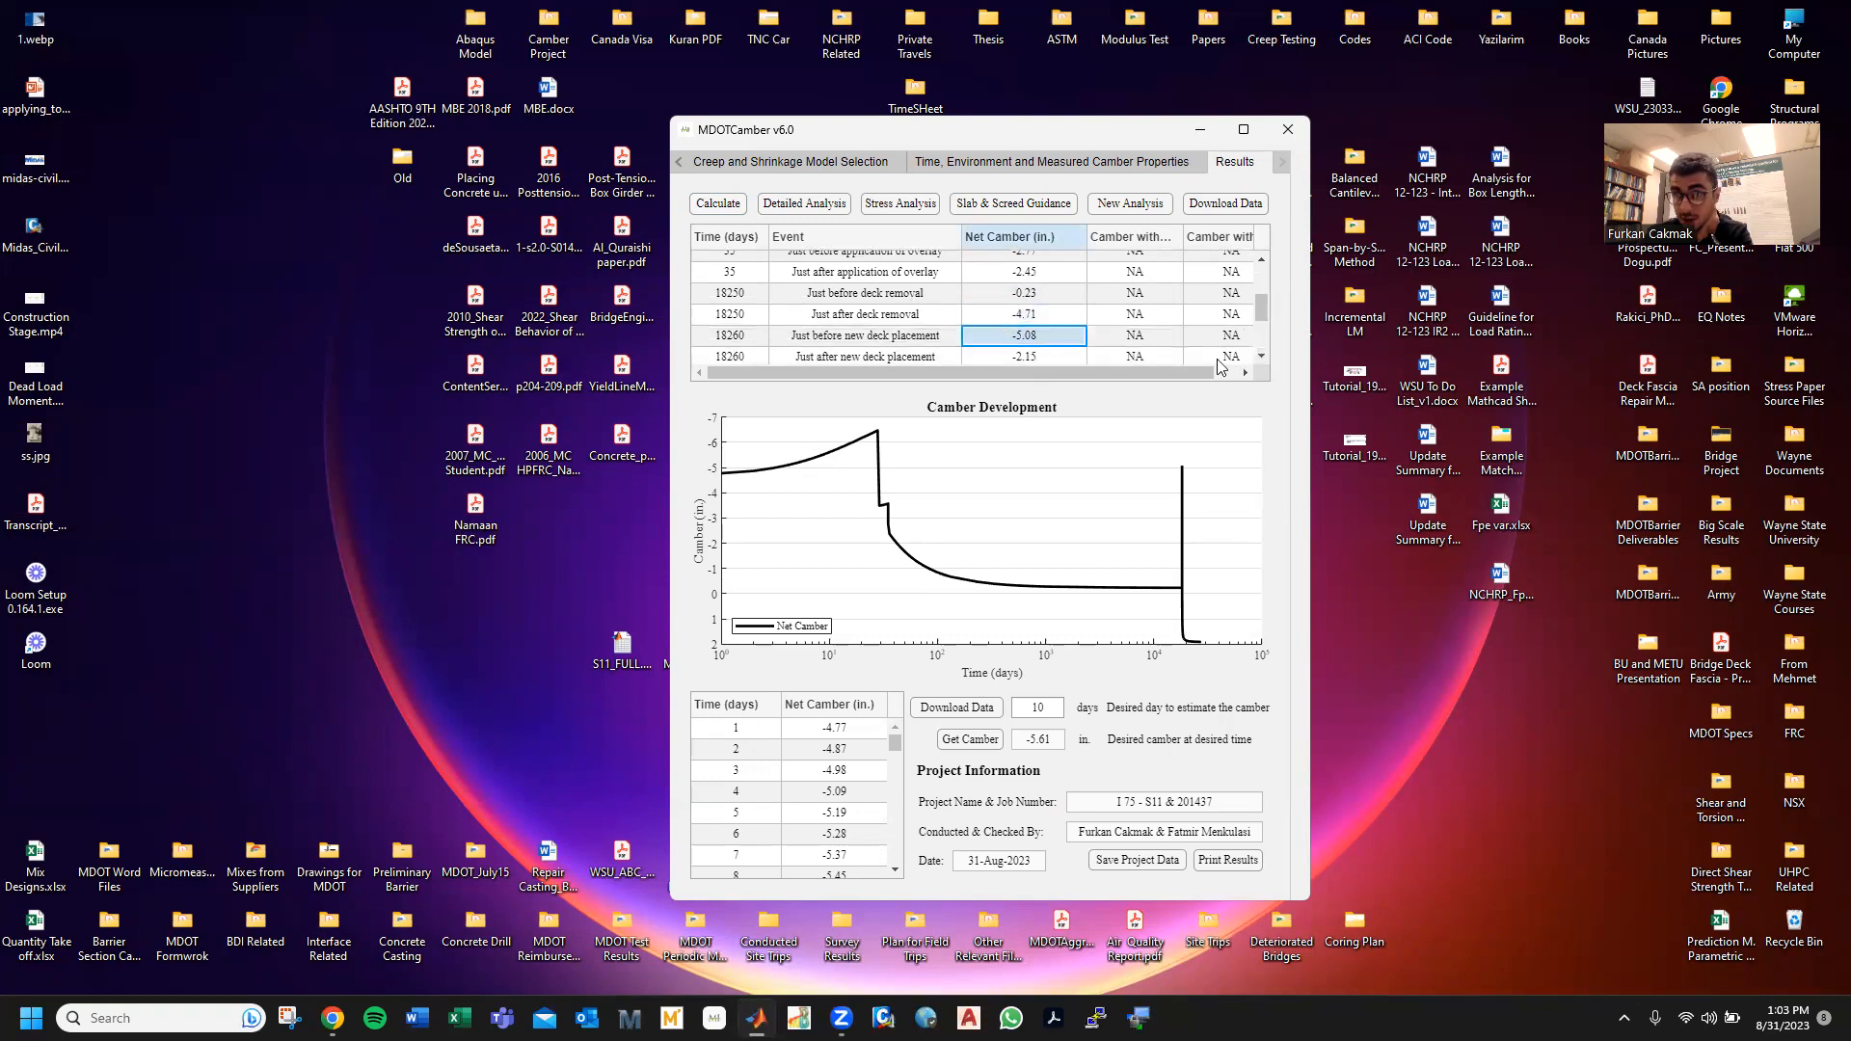
{"action": "left_click", "coordinate": [1022, 357]}
{"action": "left_click", "coordinate": [1262, 357]}
{"action": "left_click", "coordinate": [1262, 357]}
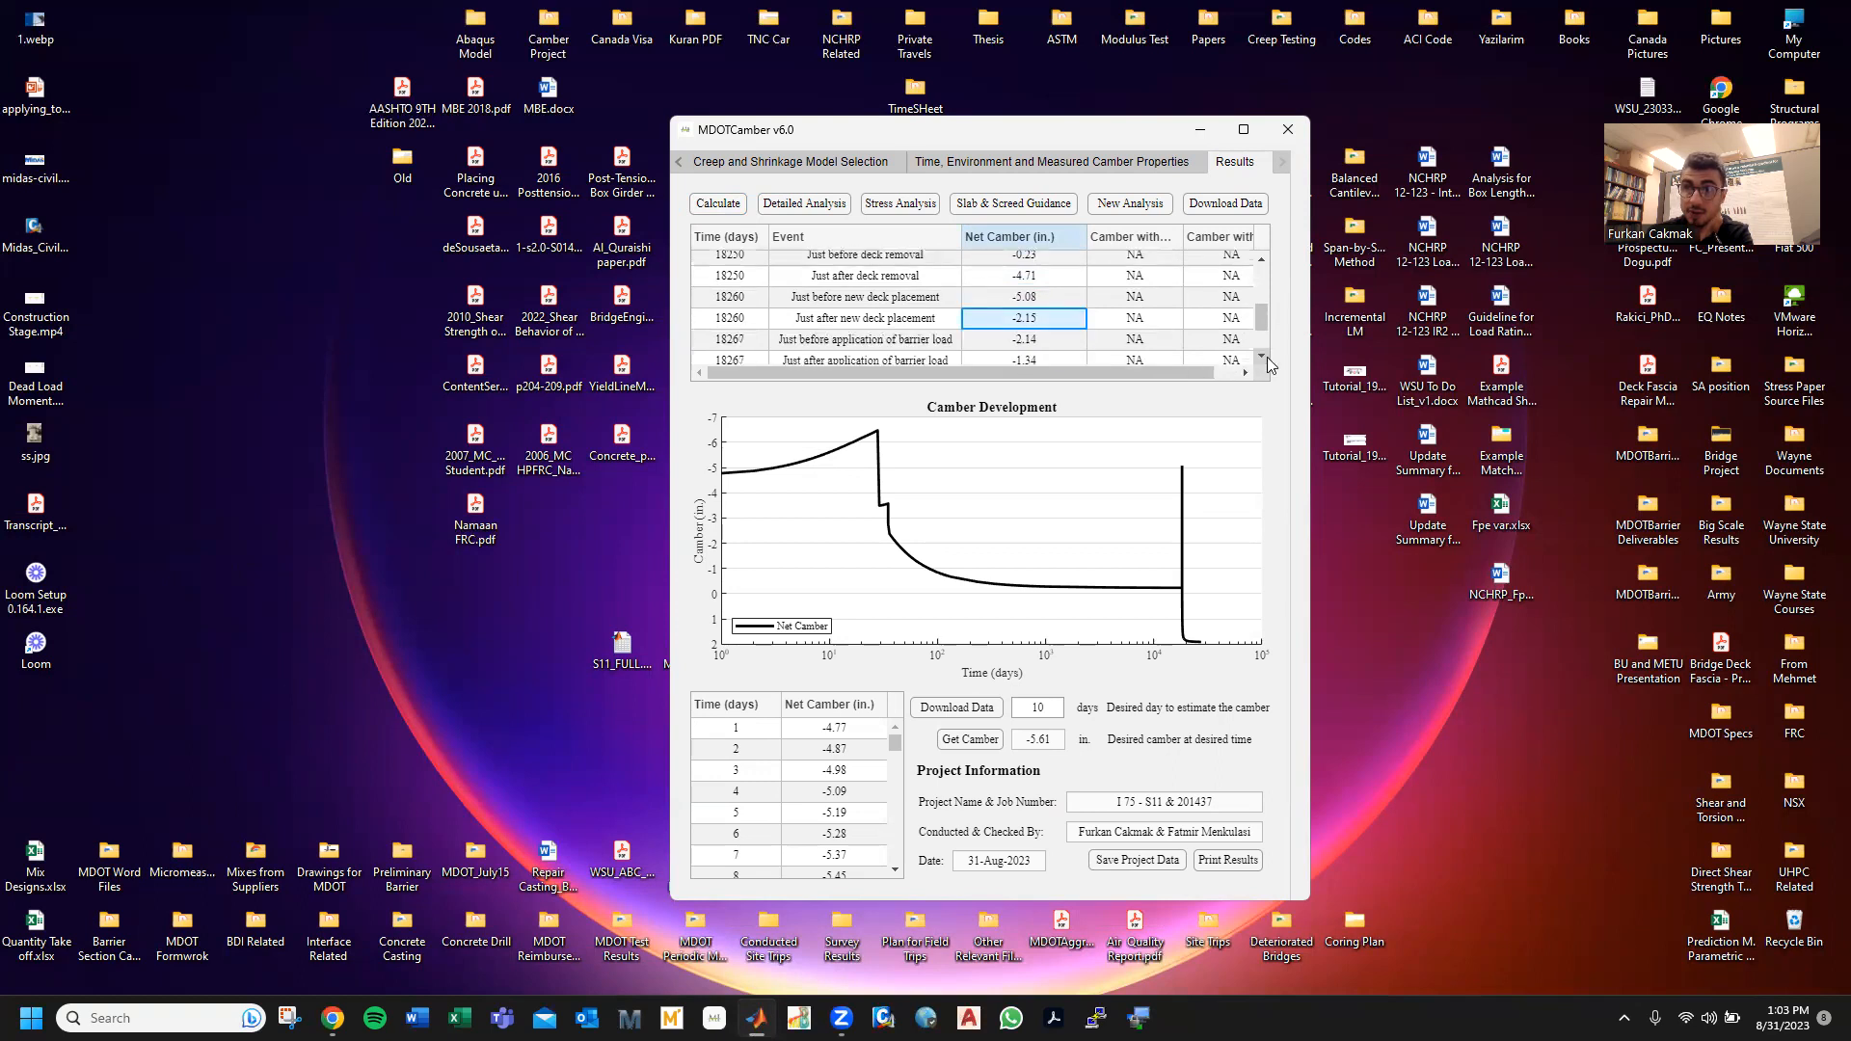
{"action": "left_click", "coordinate": [1262, 357]}
{"action": "left_click", "coordinate": [1263, 357]}
{"action": "left_click", "coordinate": [1262, 357]}
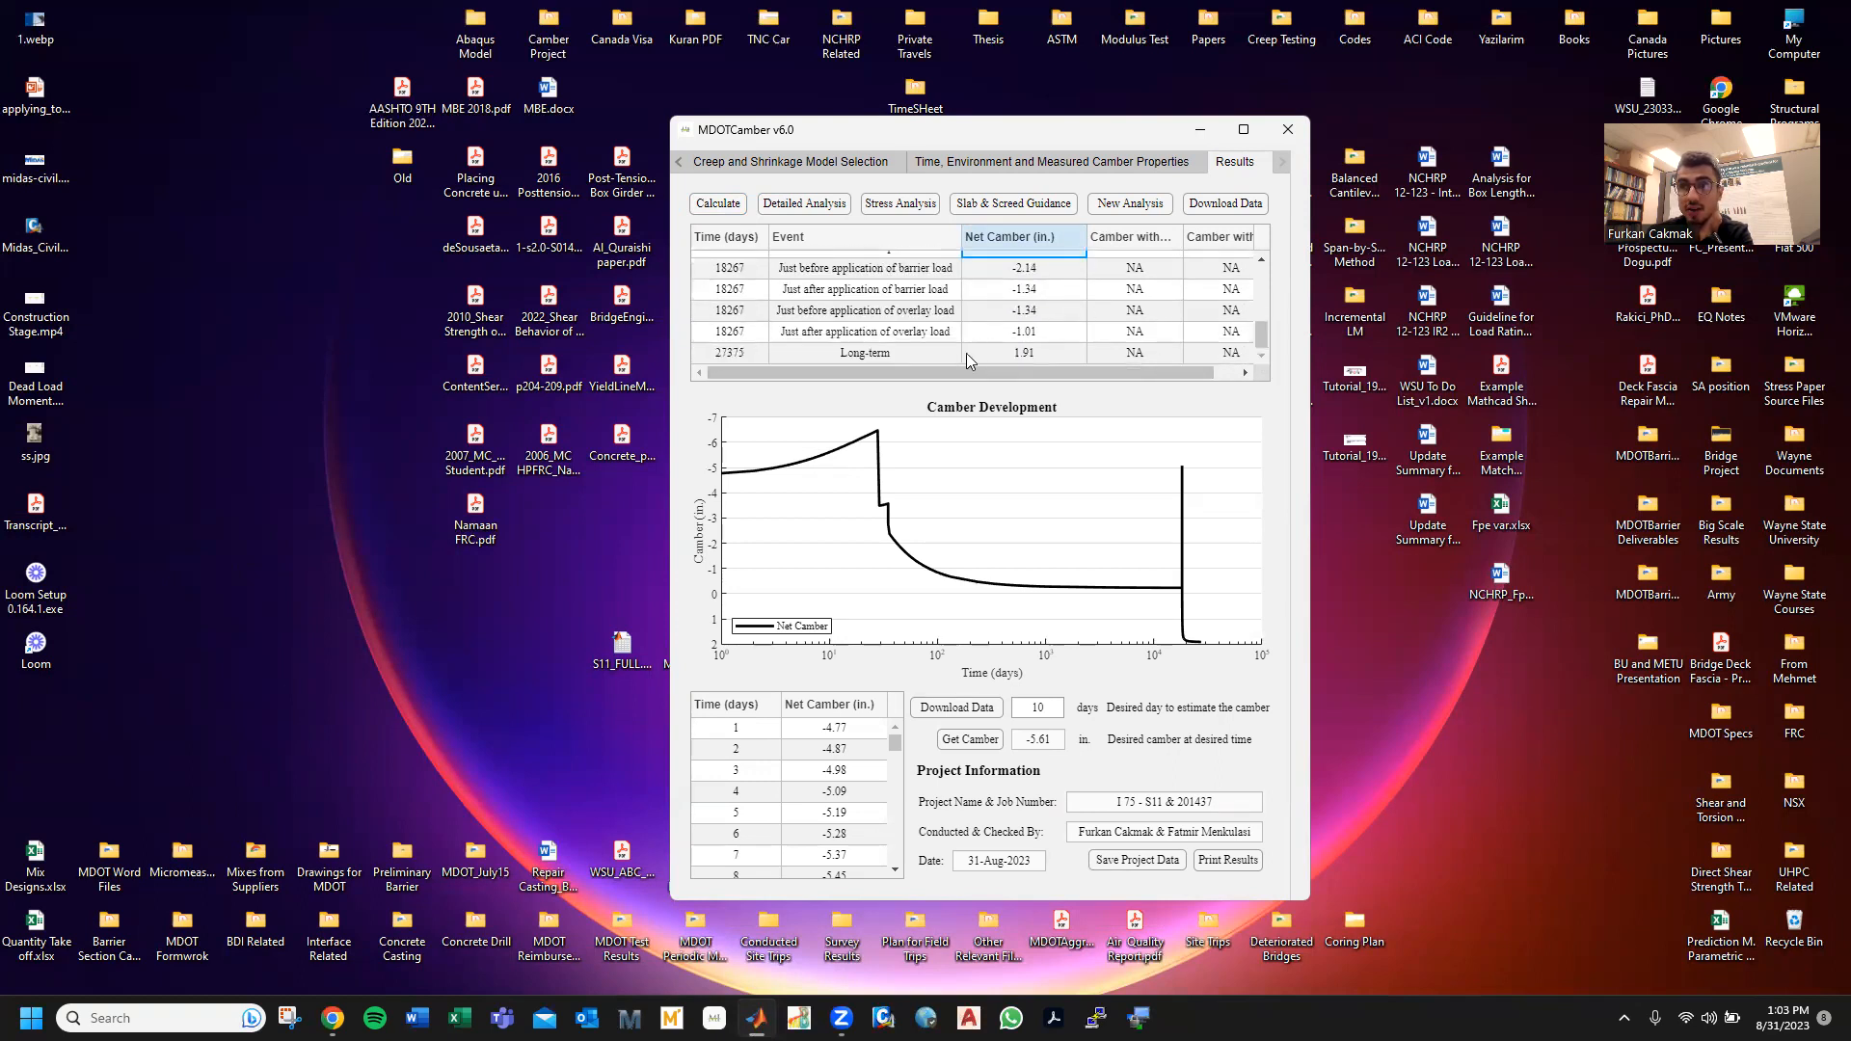
{"action": "left_click", "coordinate": [857, 353]}
{"action": "left_click", "coordinate": [1026, 354]}
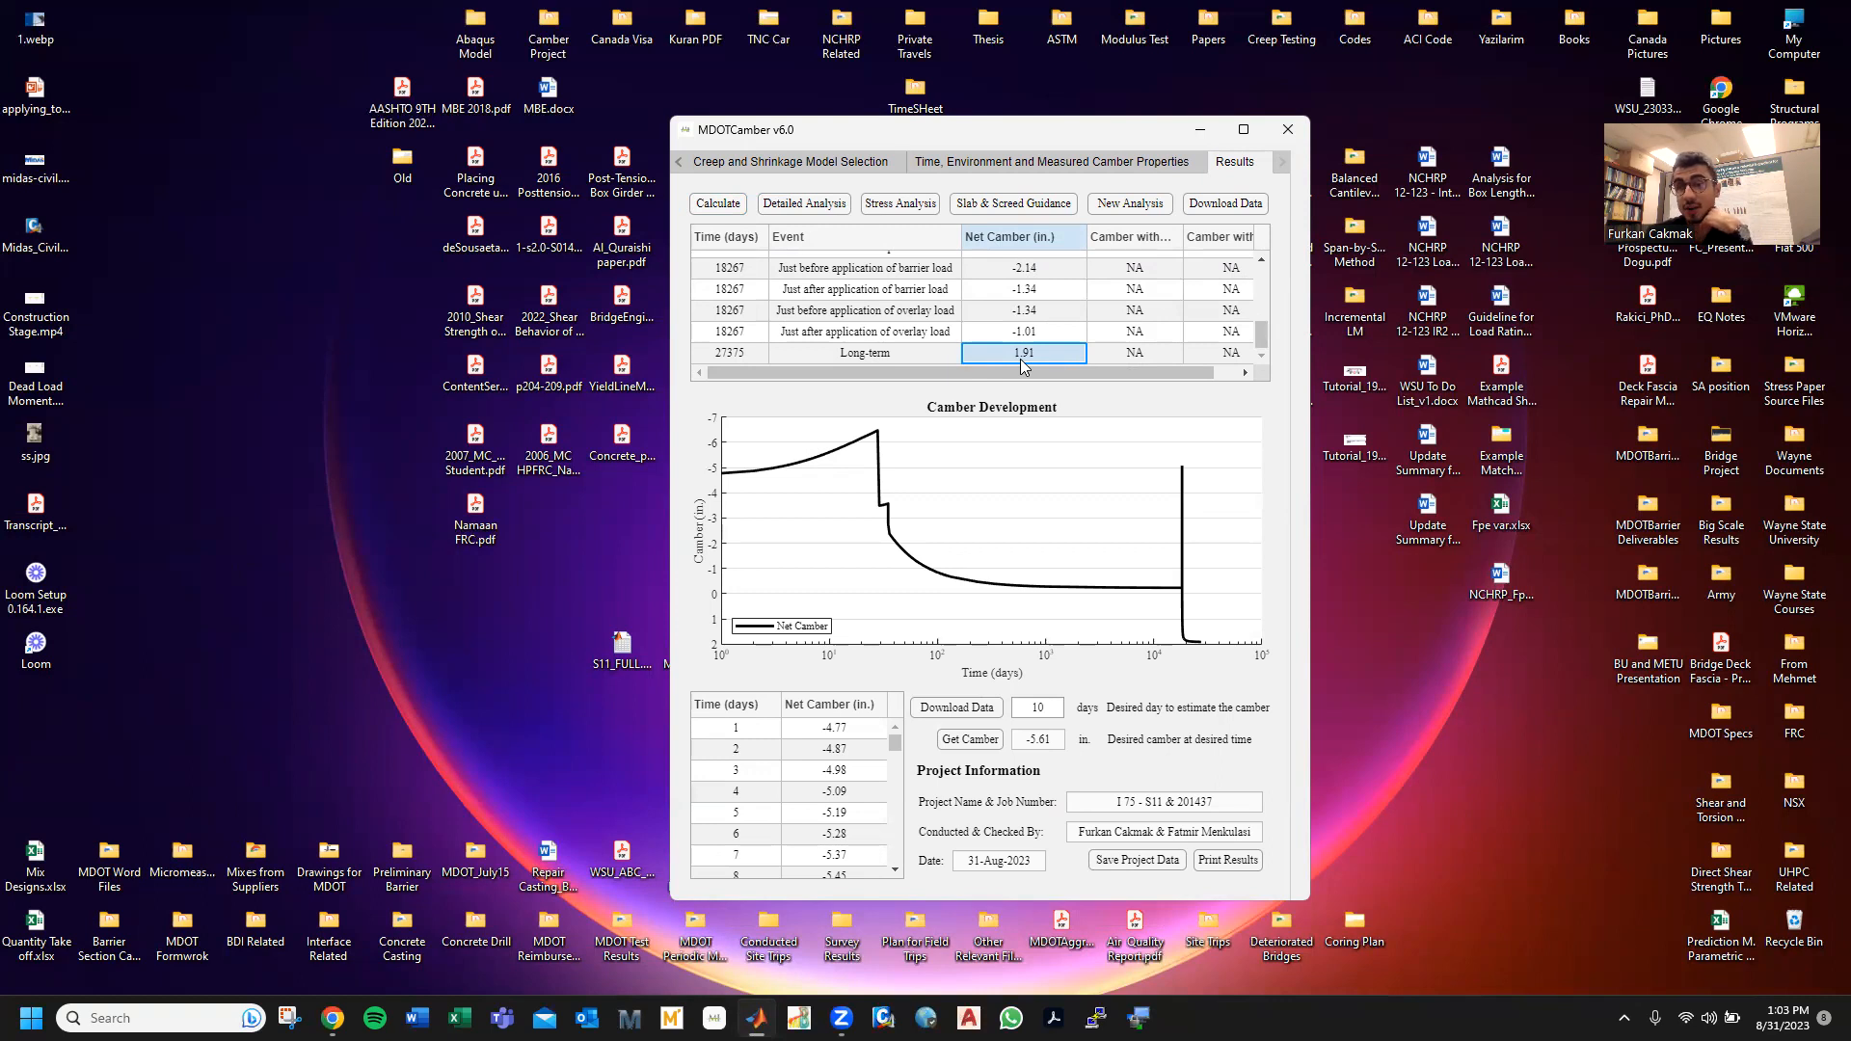
- Export the net camber versus time table to the Desktop as NetCamberData.xlsx
{"action": "left_click_drag", "start_coordinate": [895, 744], "coordinate": [813, 768]}
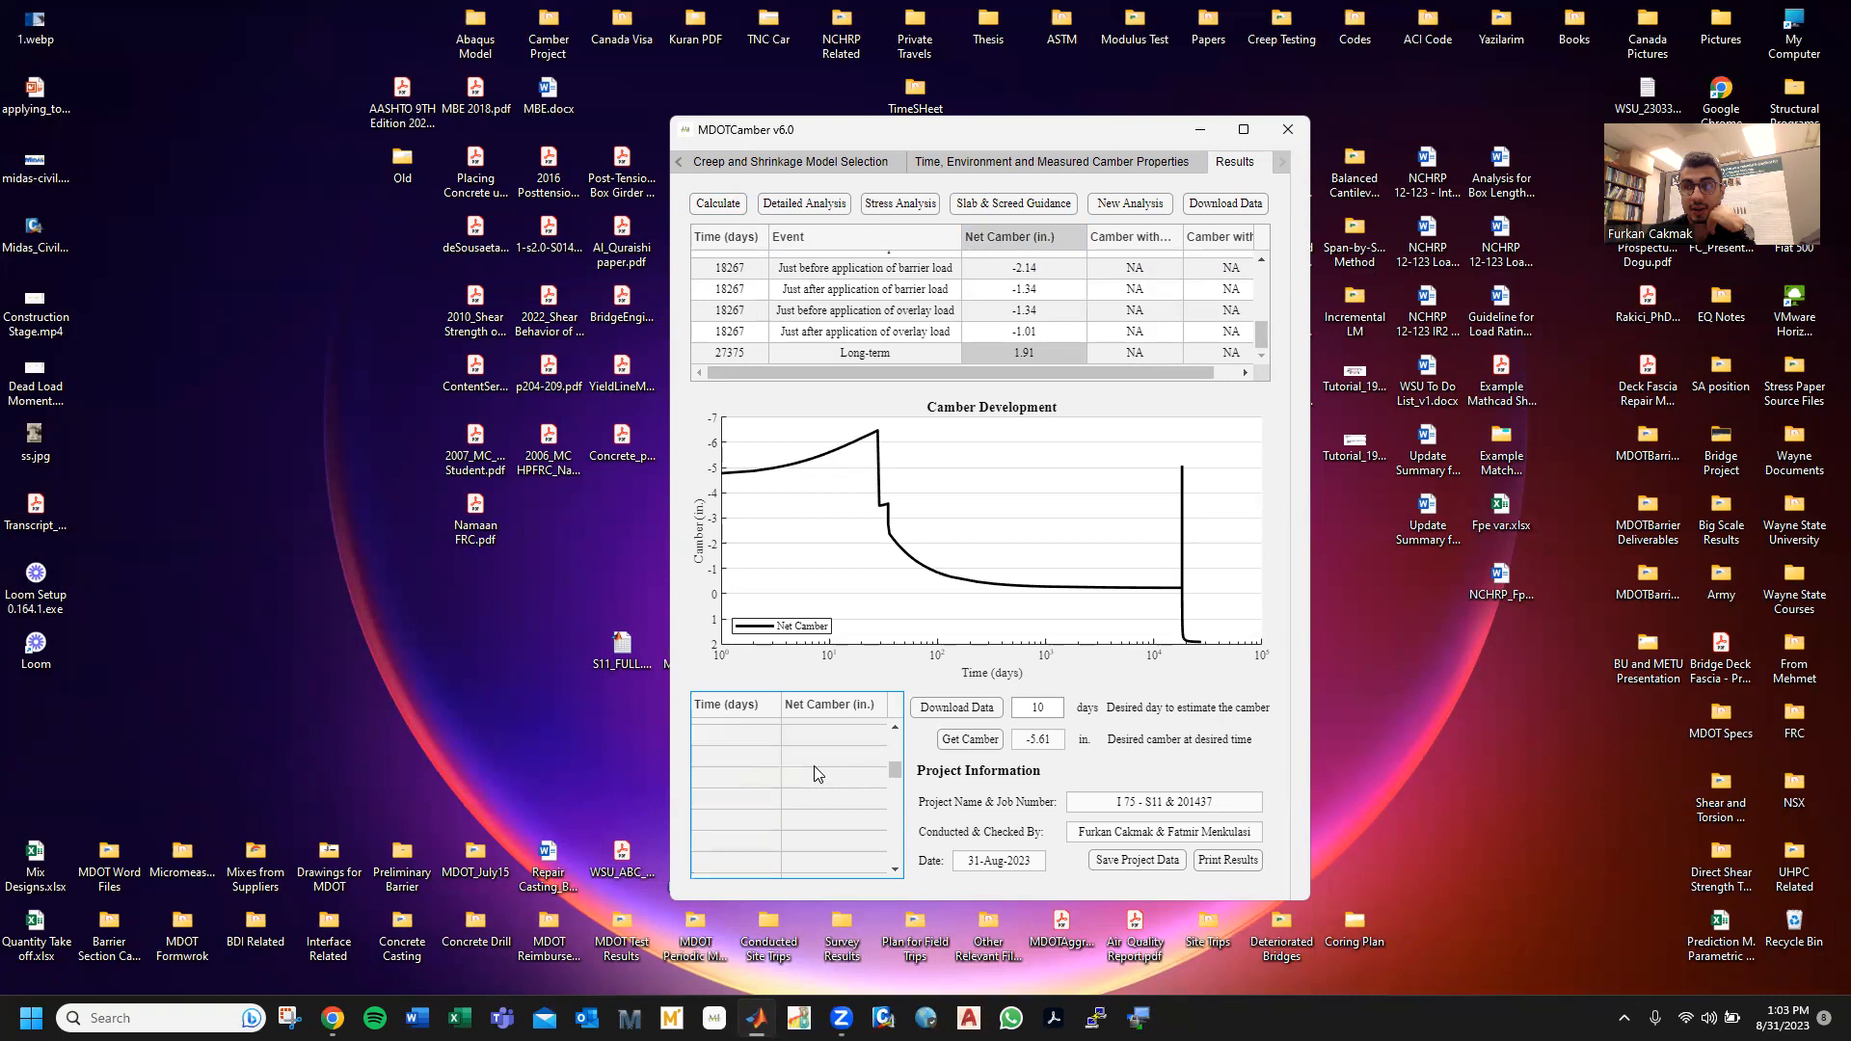
{"action": "left_click", "coordinate": [951, 717]}
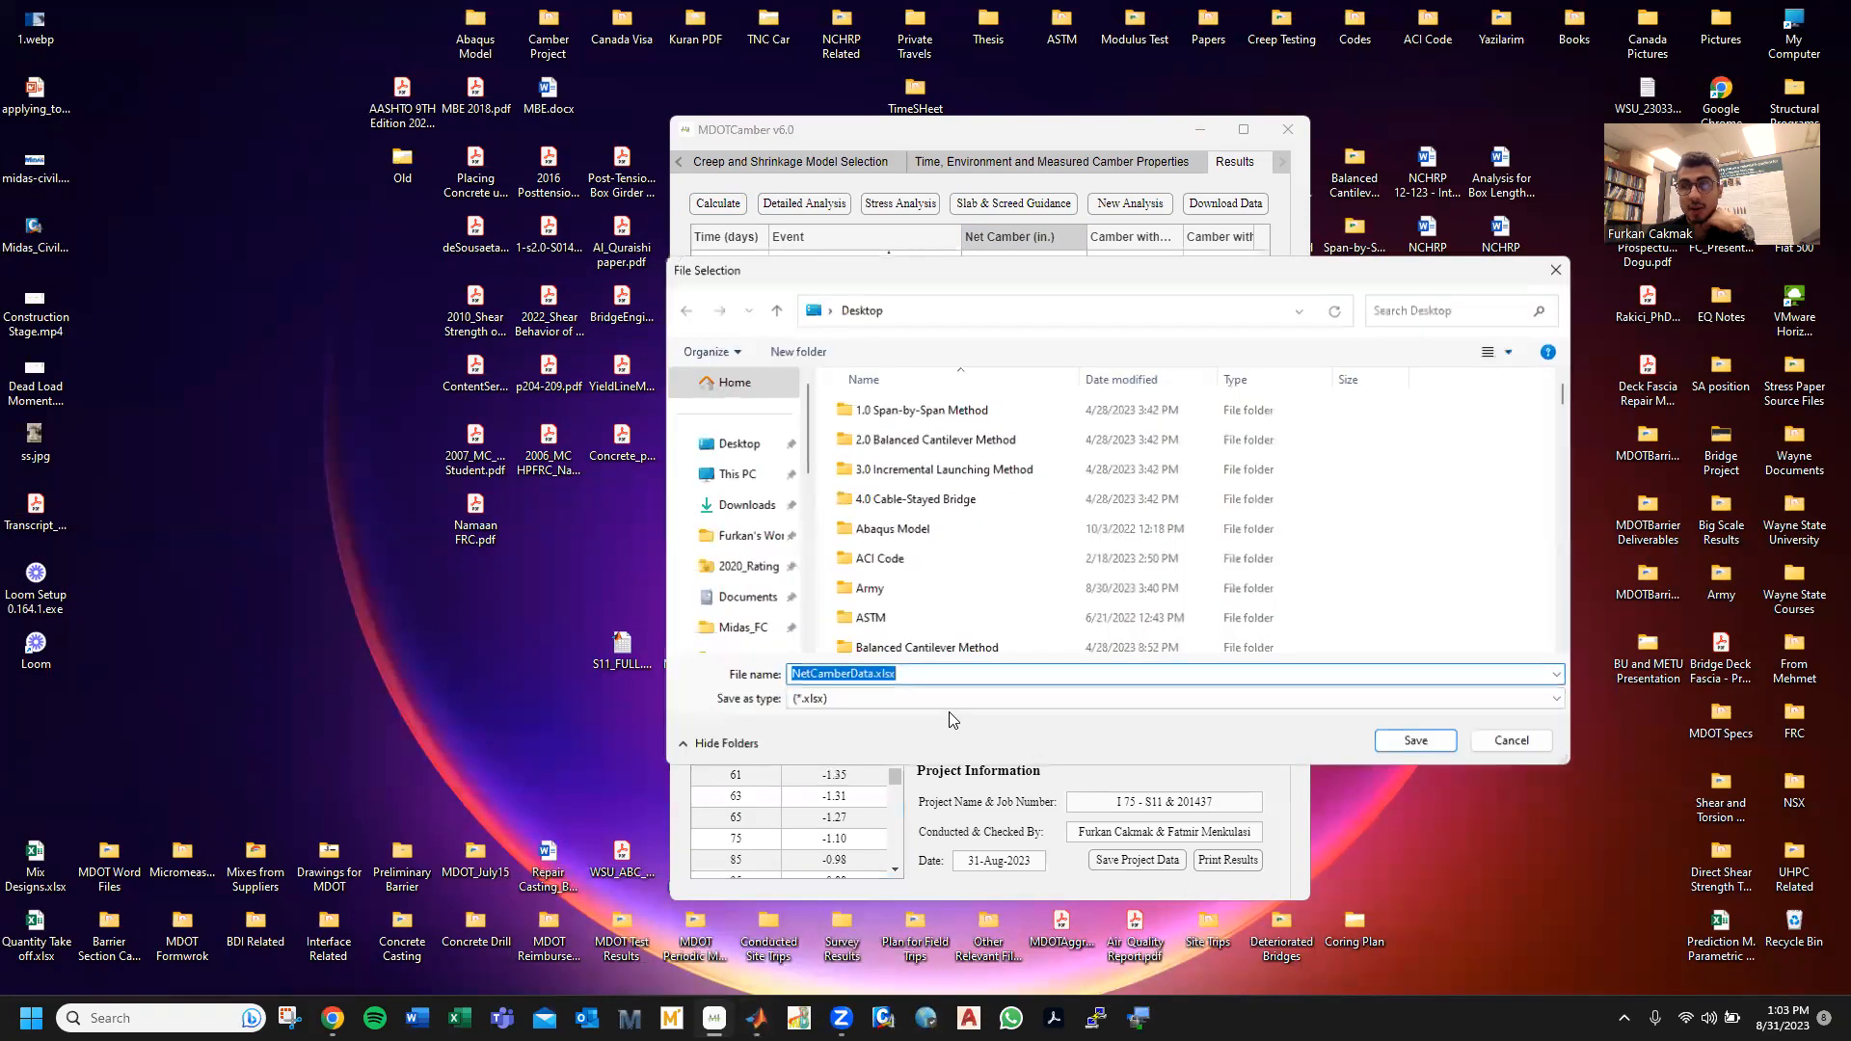
{"action": "left_click", "coordinate": [1398, 744]}
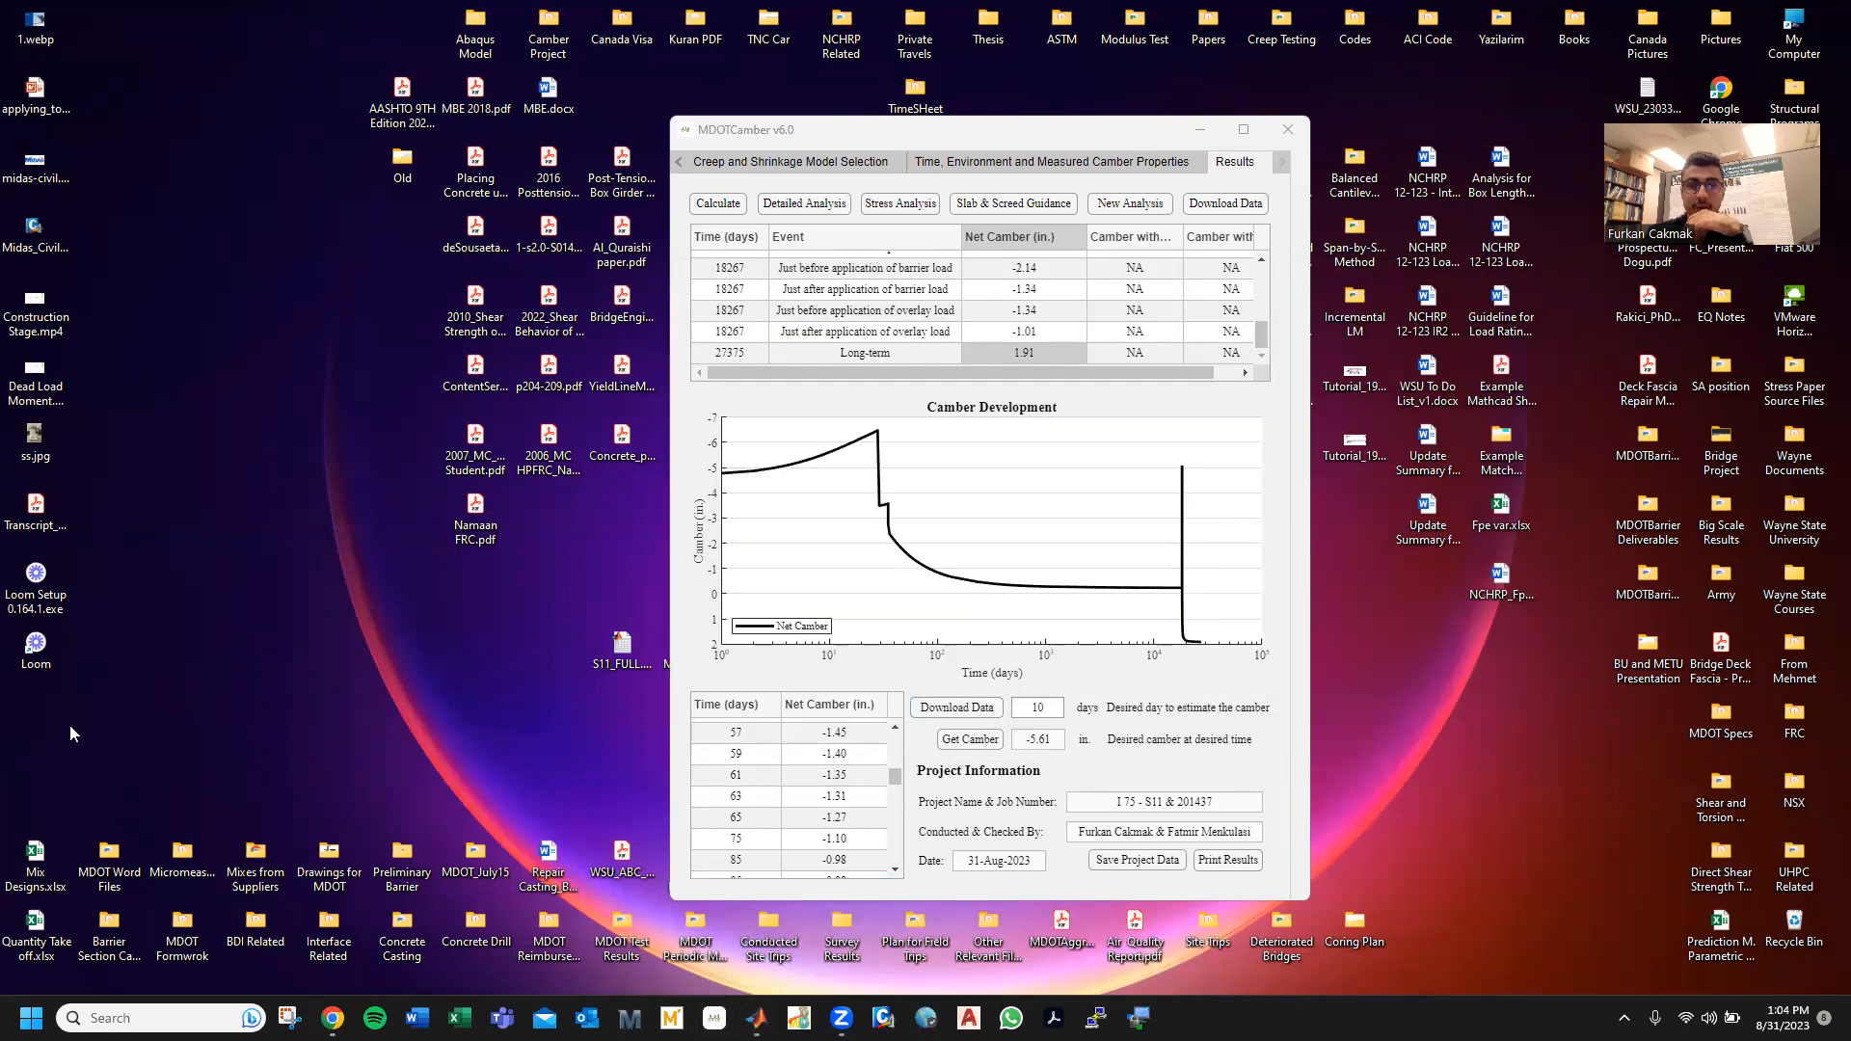
- Move the exported NetCamberData.xlsx below the S11_FULL file on the desktop, look through its data in Excel, and close it
{"action": "left_click_drag", "start_coordinate": [58, 728], "coordinate": [614, 724]}
{"action": "double_click", "coordinate": [620, 721]}
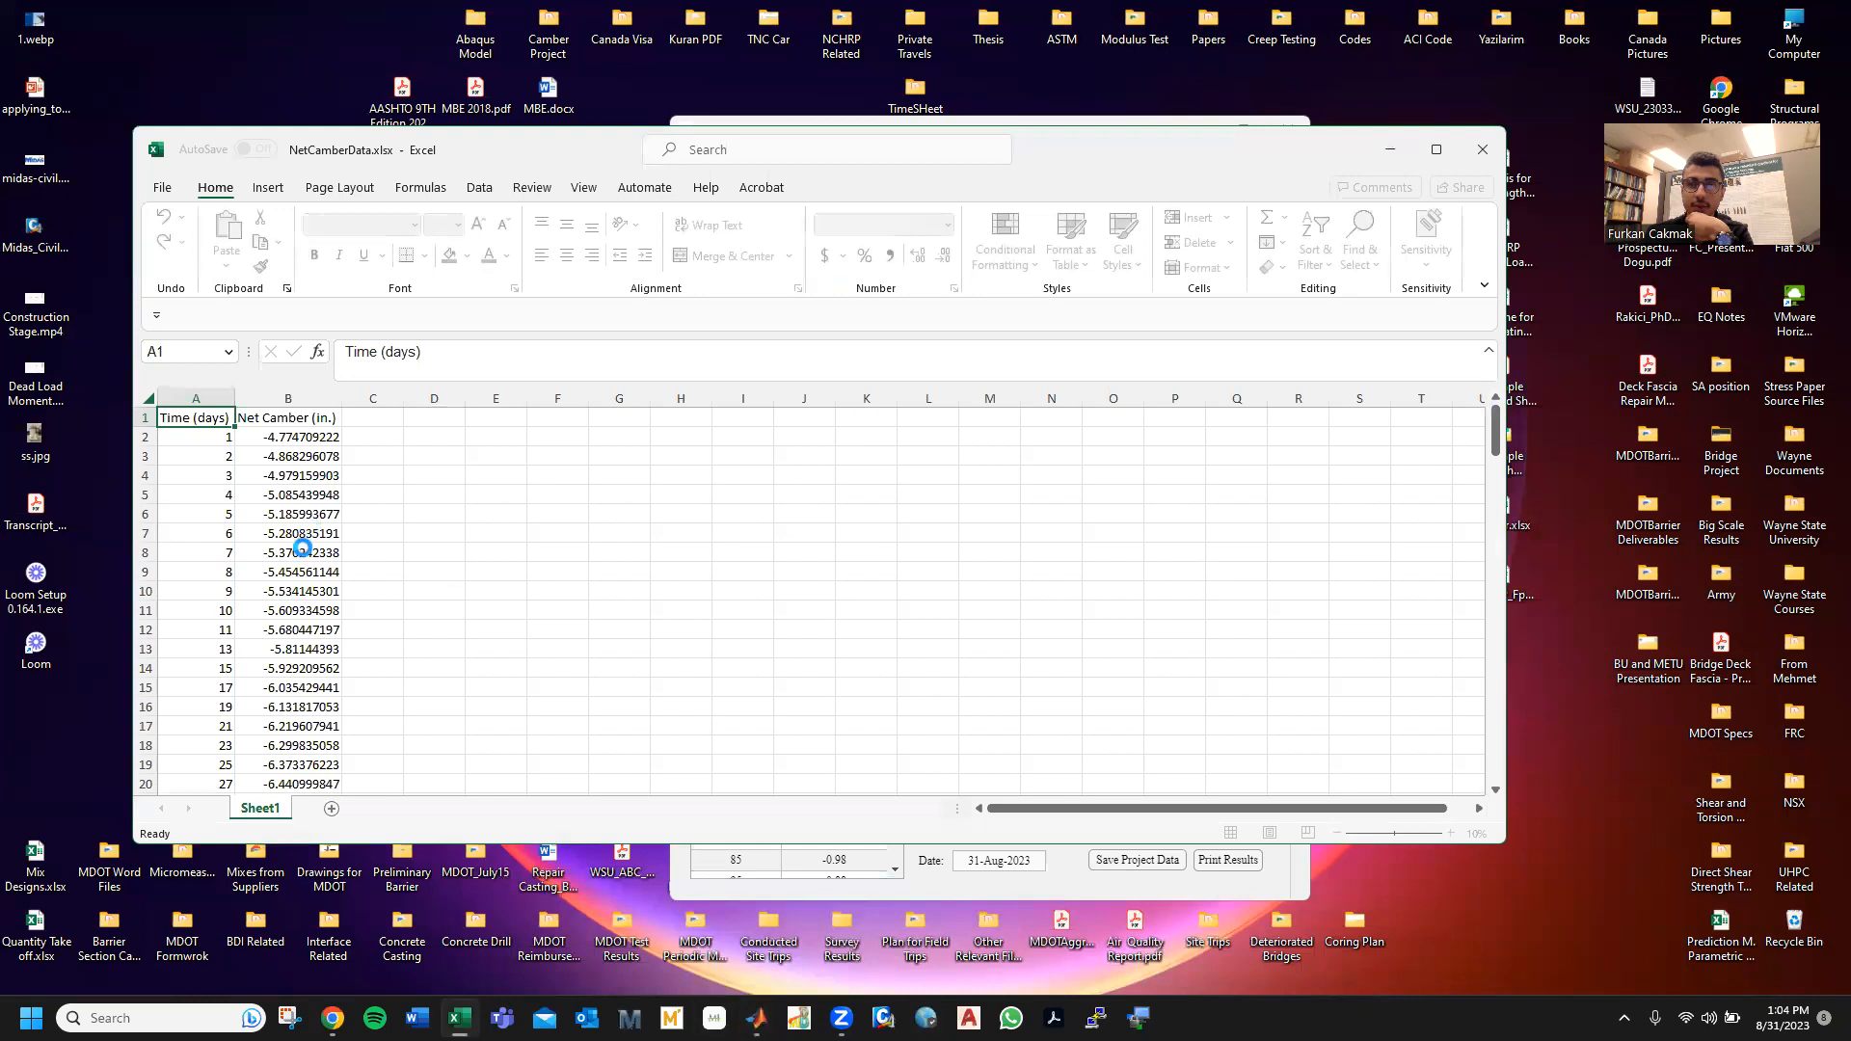
{"action": "scroll", "coordinate": [289, 559], "scroll_direction": "down", "scroll_amount": 16}
{"action": "scroll", "coordinate": [256, 574], "scroll_direction": "down", "scroll_amount": 20}
{"action": "scroll", "coordinate": [262, 578], "scroll_direction": "up", "scroll_amount": 20}
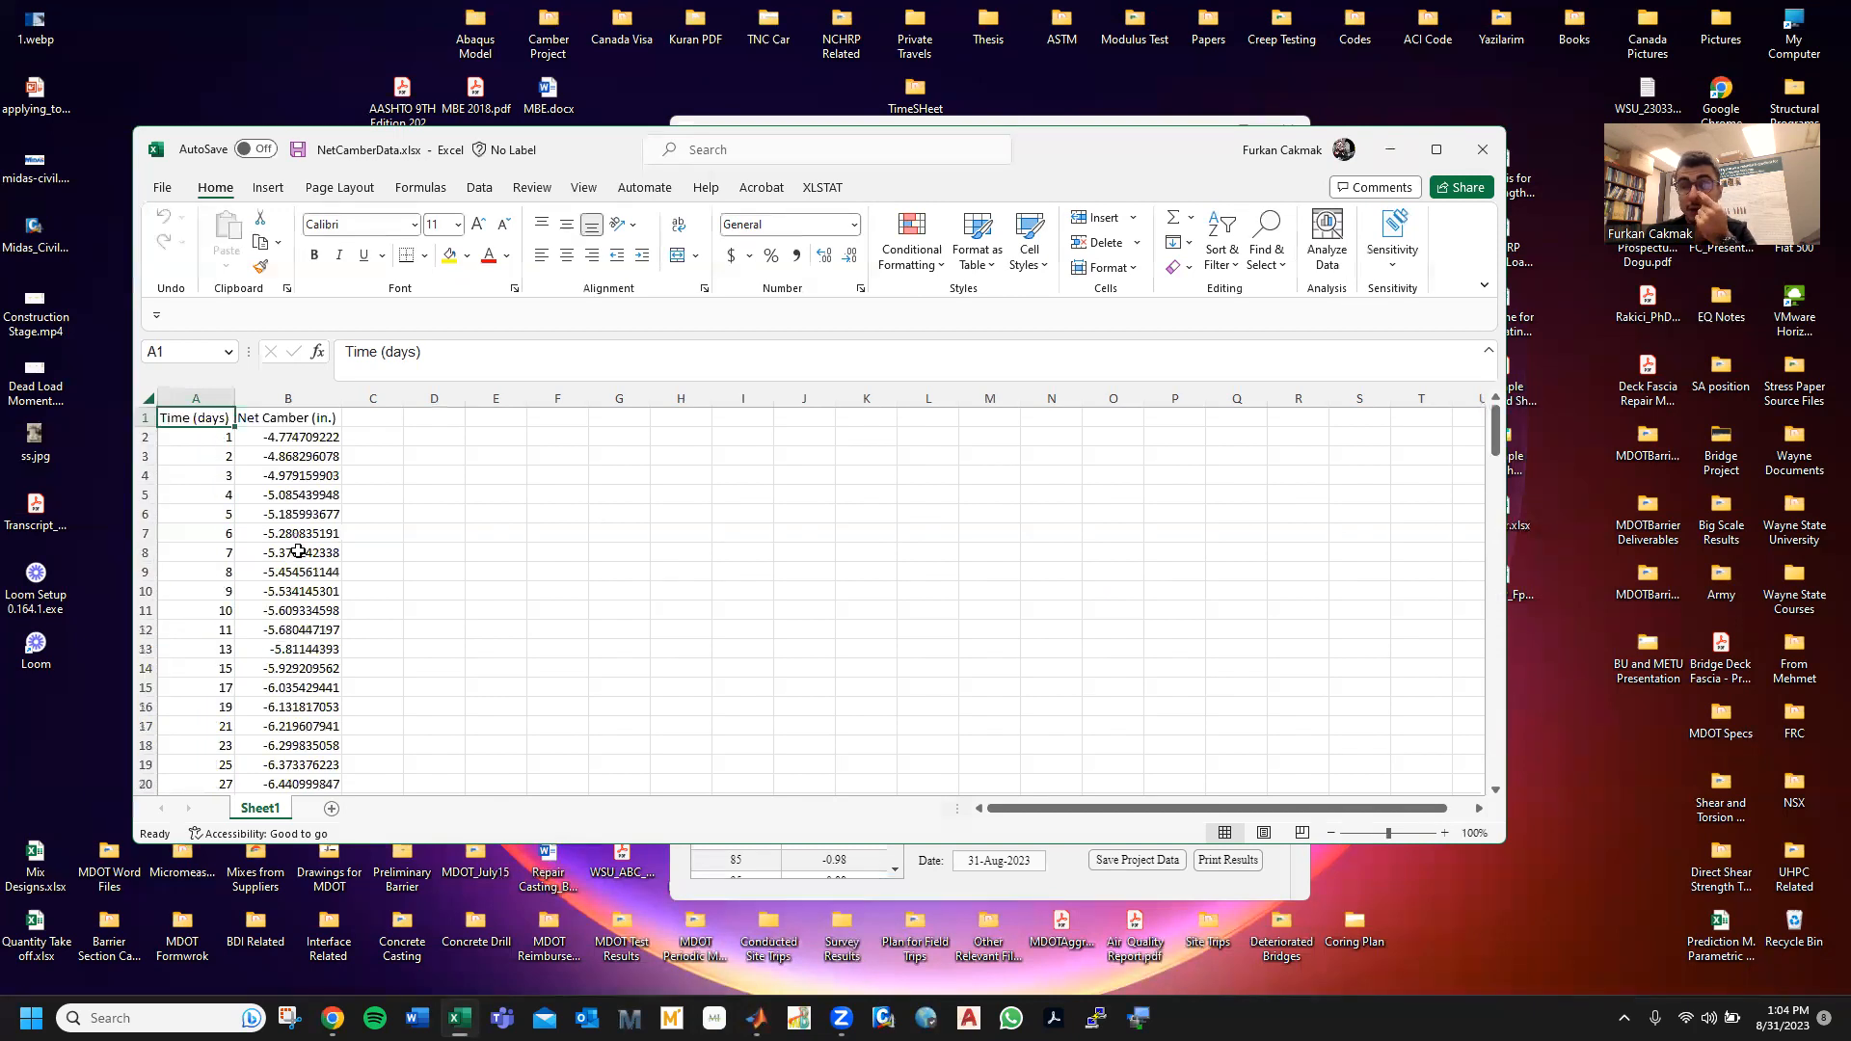
{"action": "left_click", "coordinate": [1483, 149]}
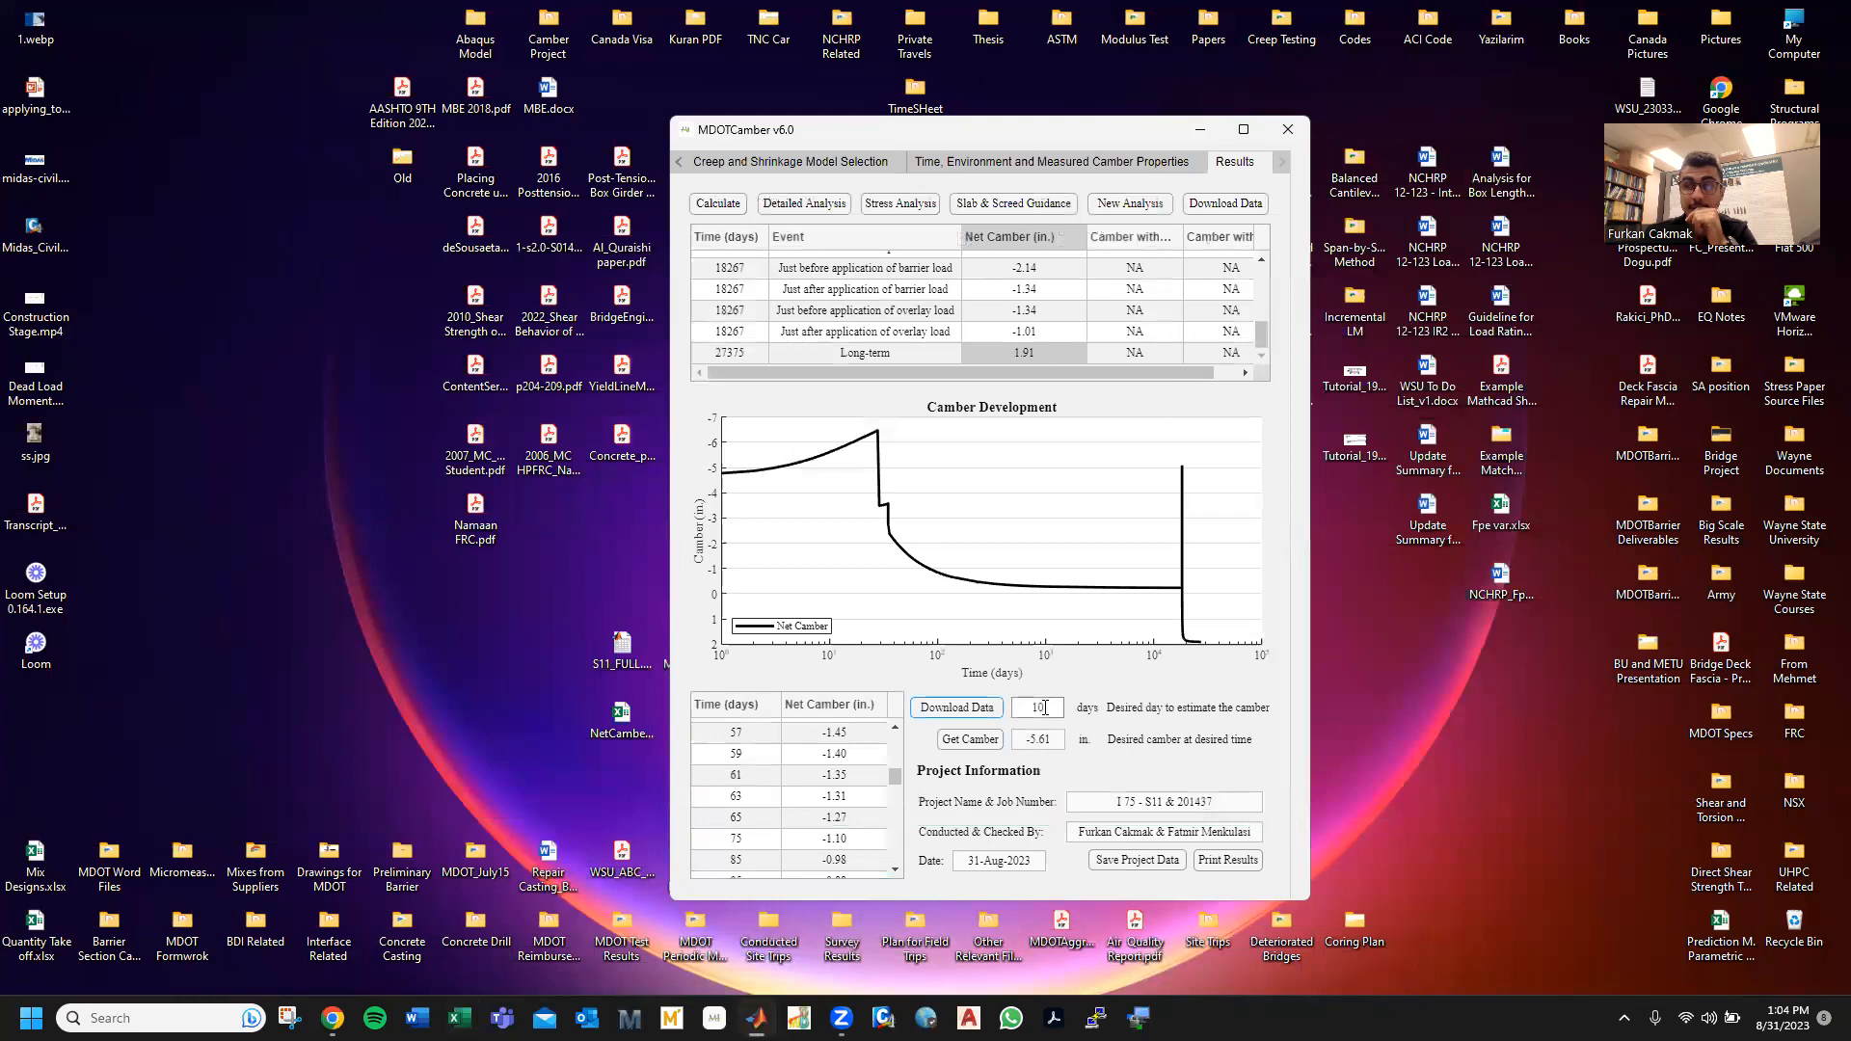
- Get the estimated camber at day 55 and at day 28
{"action": "double_click", "coordinate": [1045, 708]}
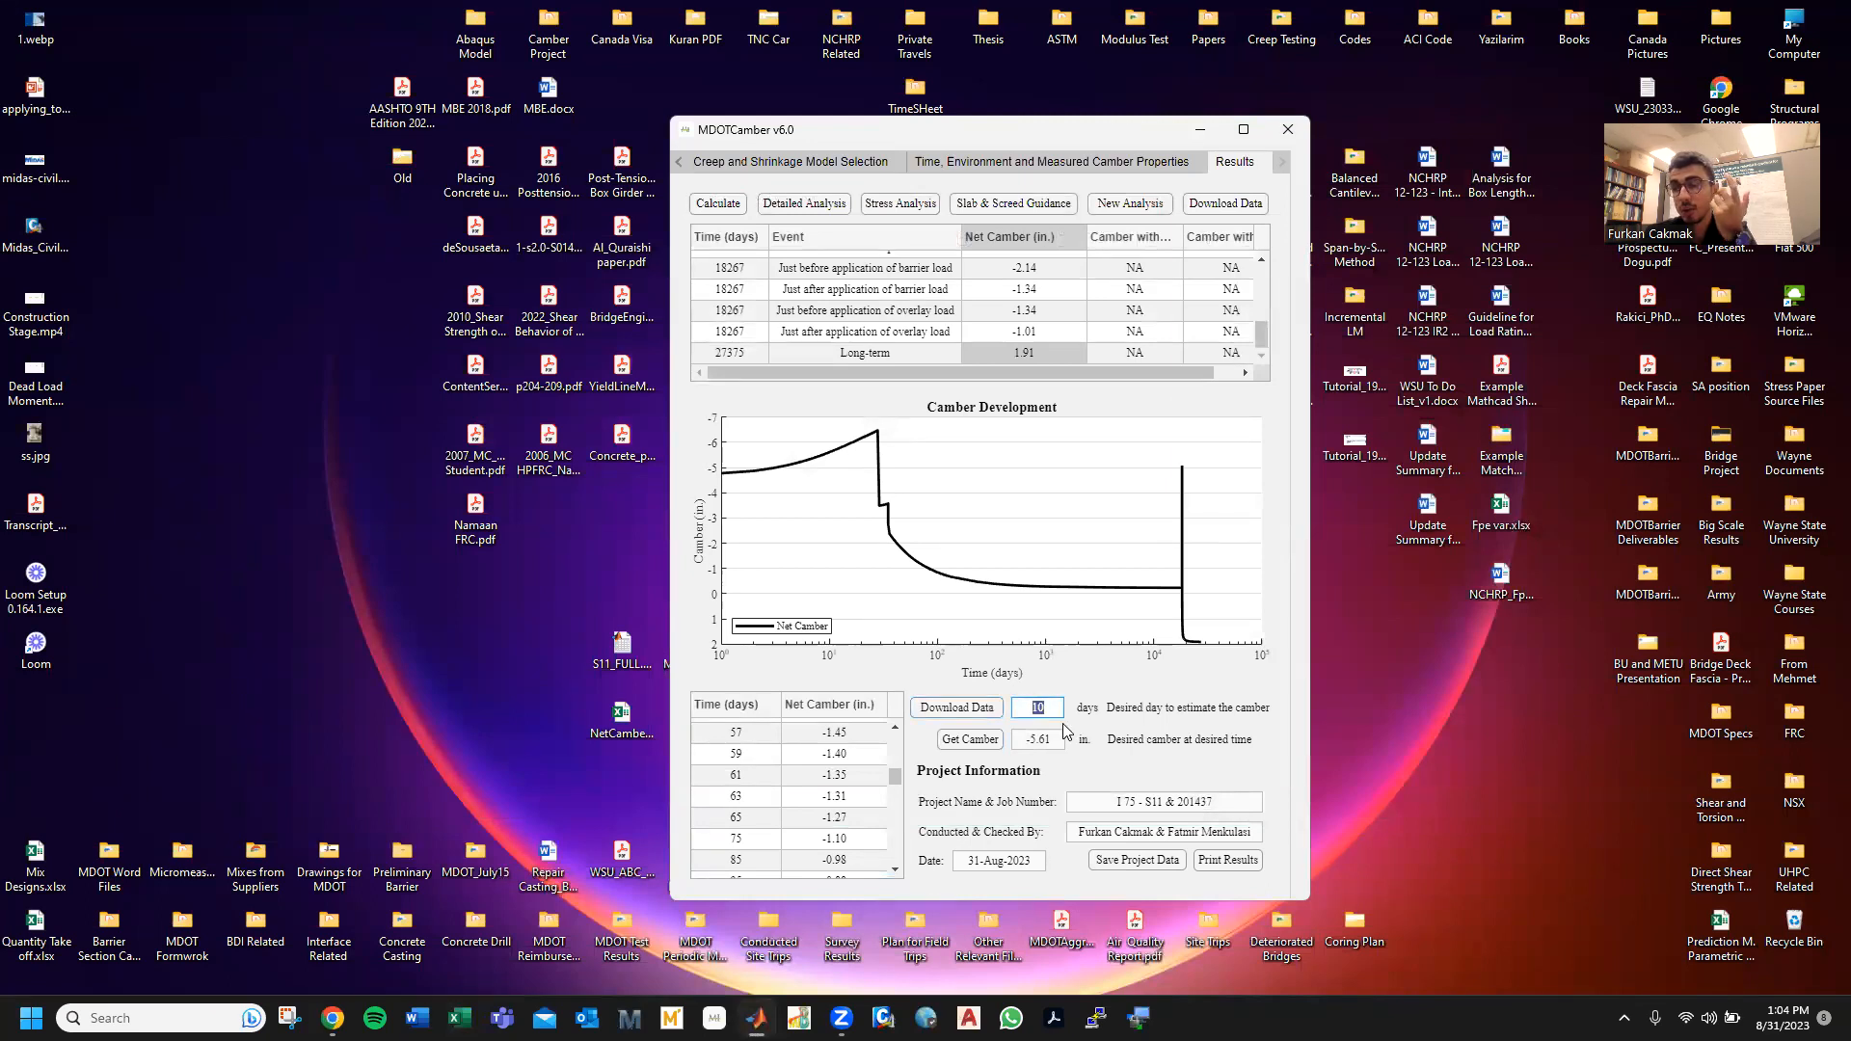
{"action": "type", "text": "55"}
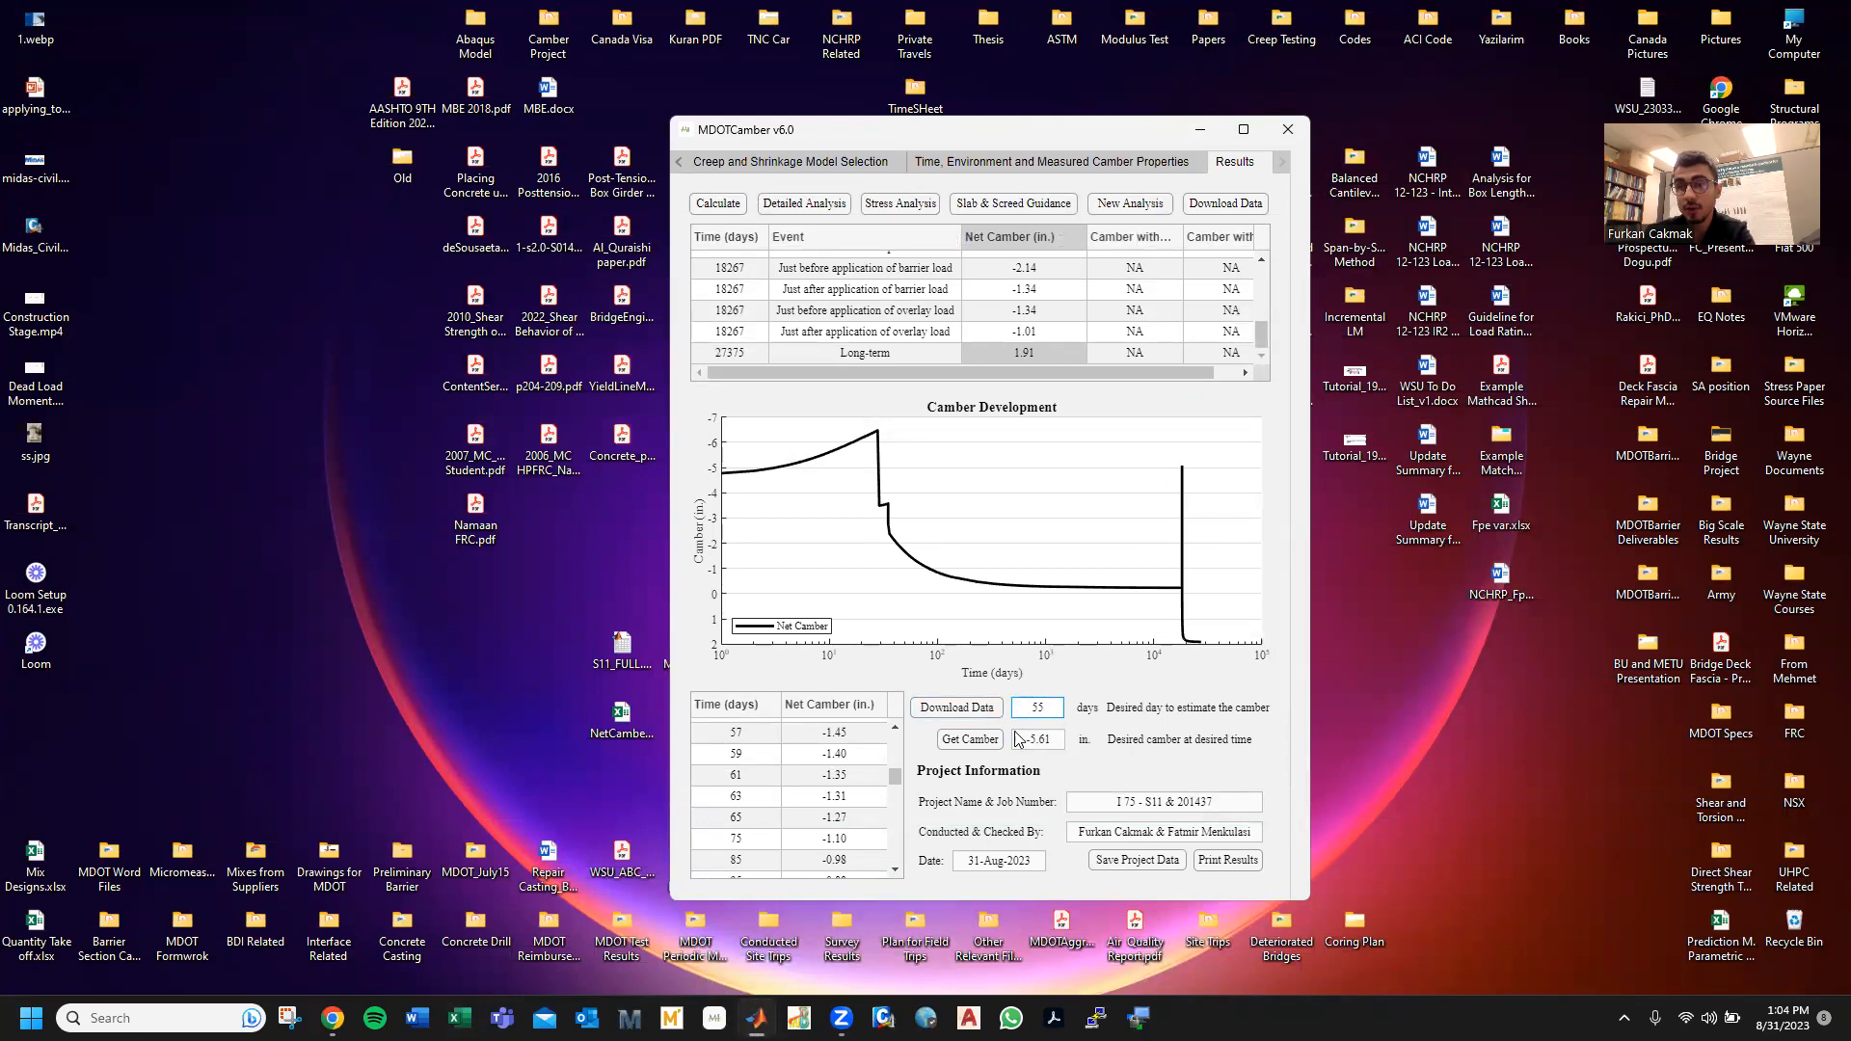
{"action": "double_click", "coordinate": [1034, 710]}
{"action": "left_click", "coordinate": [989, 751]}
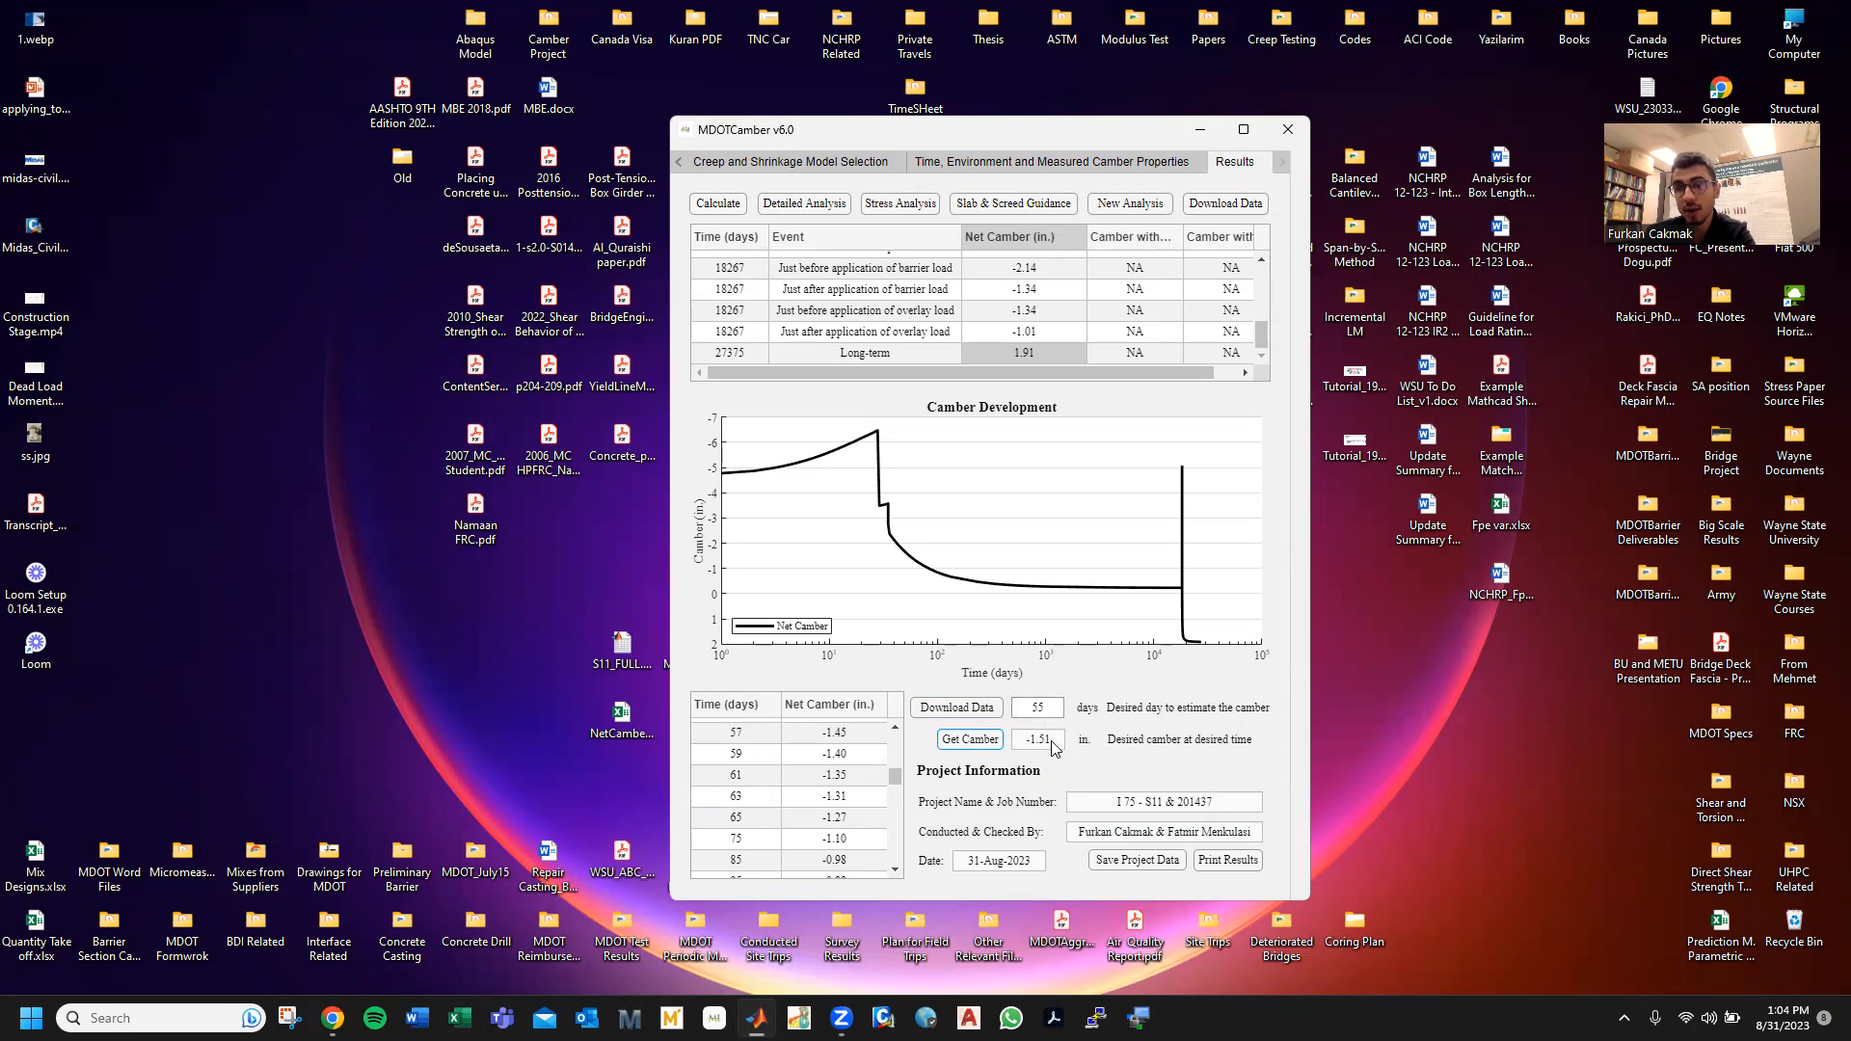
{"action": "left_click_drag", "start_coordinate": [1043, 707], "coordinate": [1009, 711]}
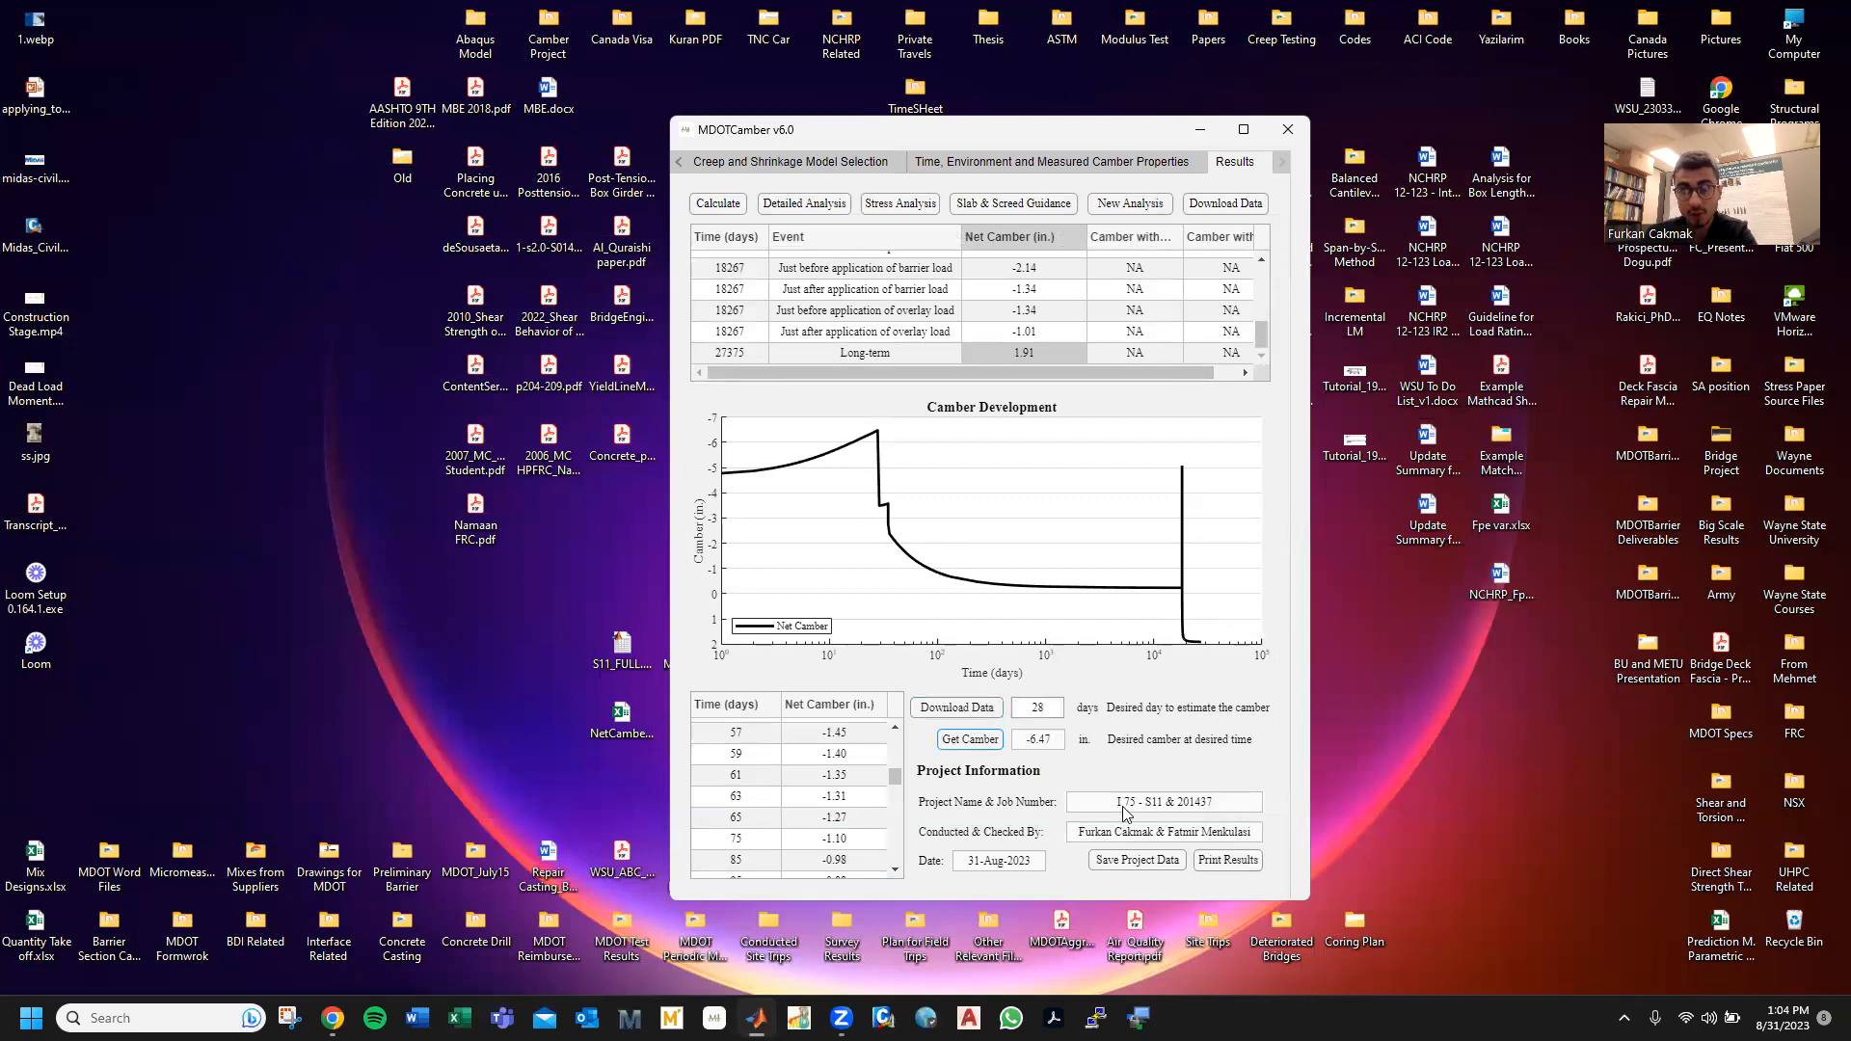
- Save the project data as a MAT-file on the Desktop under the suggested name, and move the file beside S11_FULL
{"action": "left_click", "coordinate": [1137, 860]}
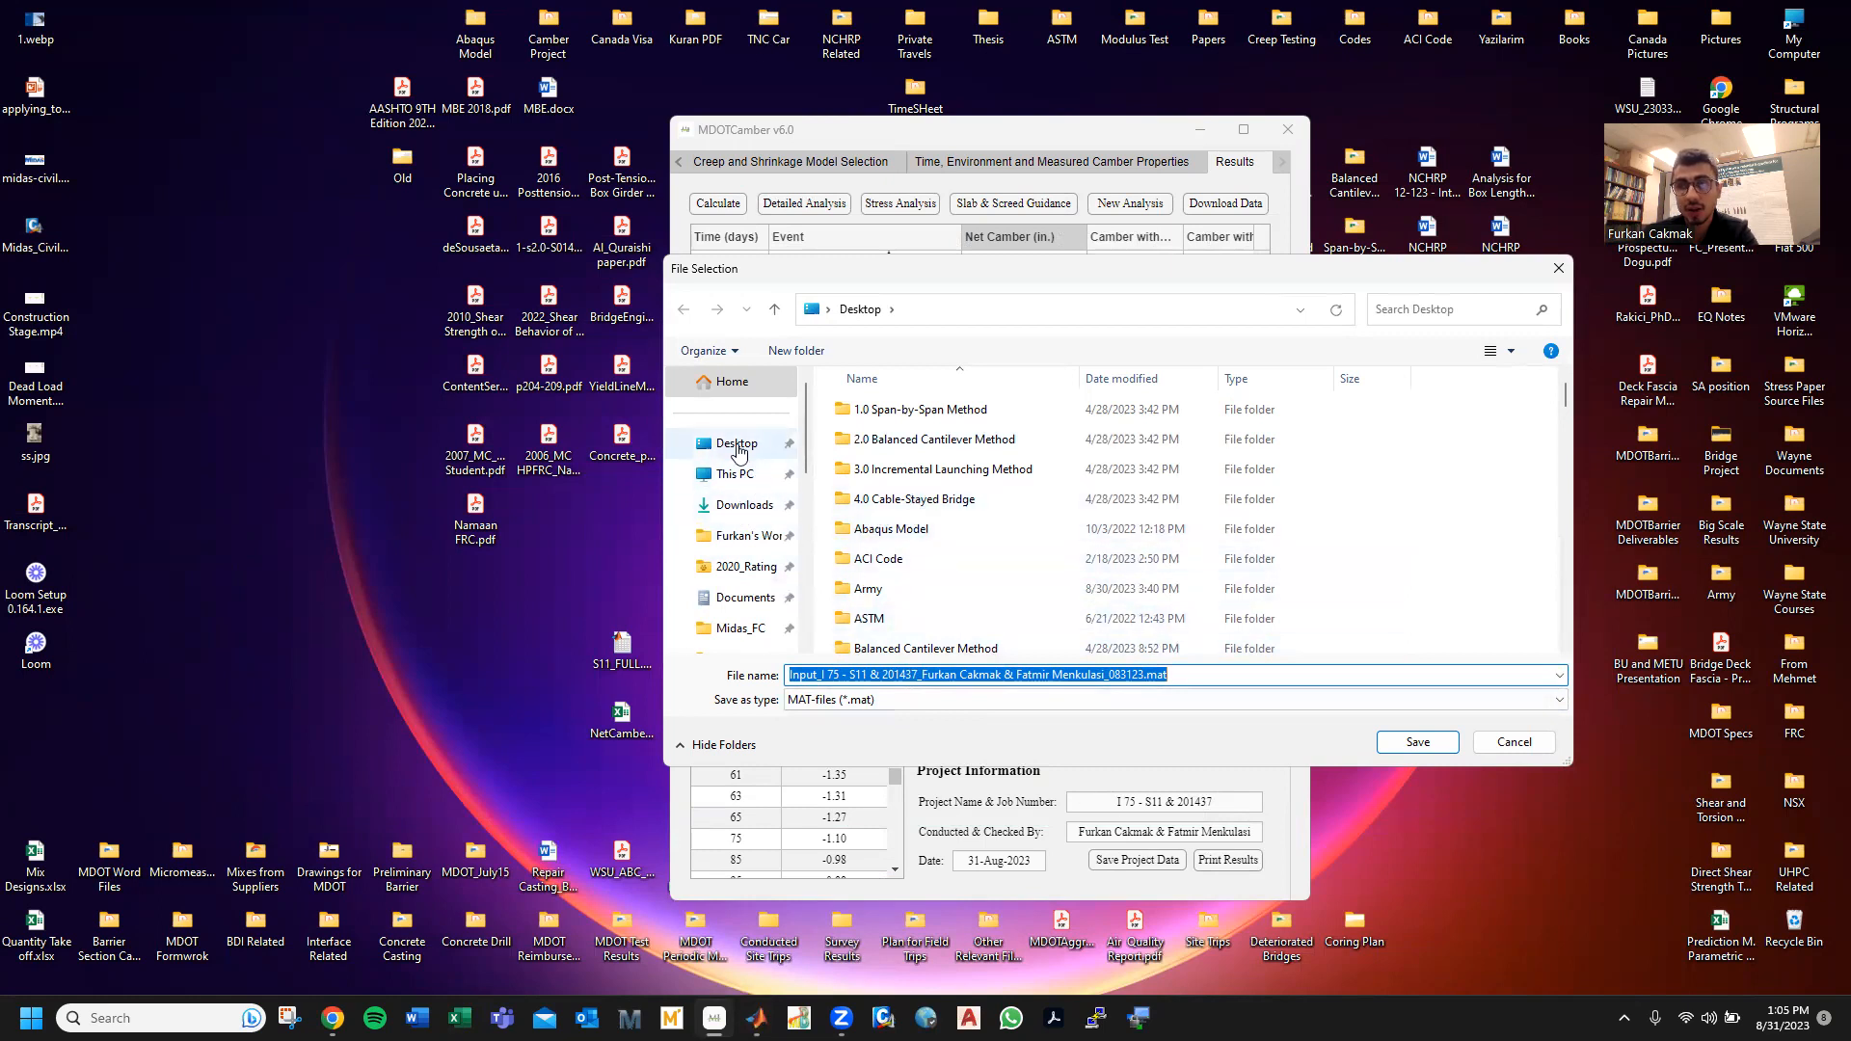
{"action": "left_click", "coordinate": [1429, 742]}
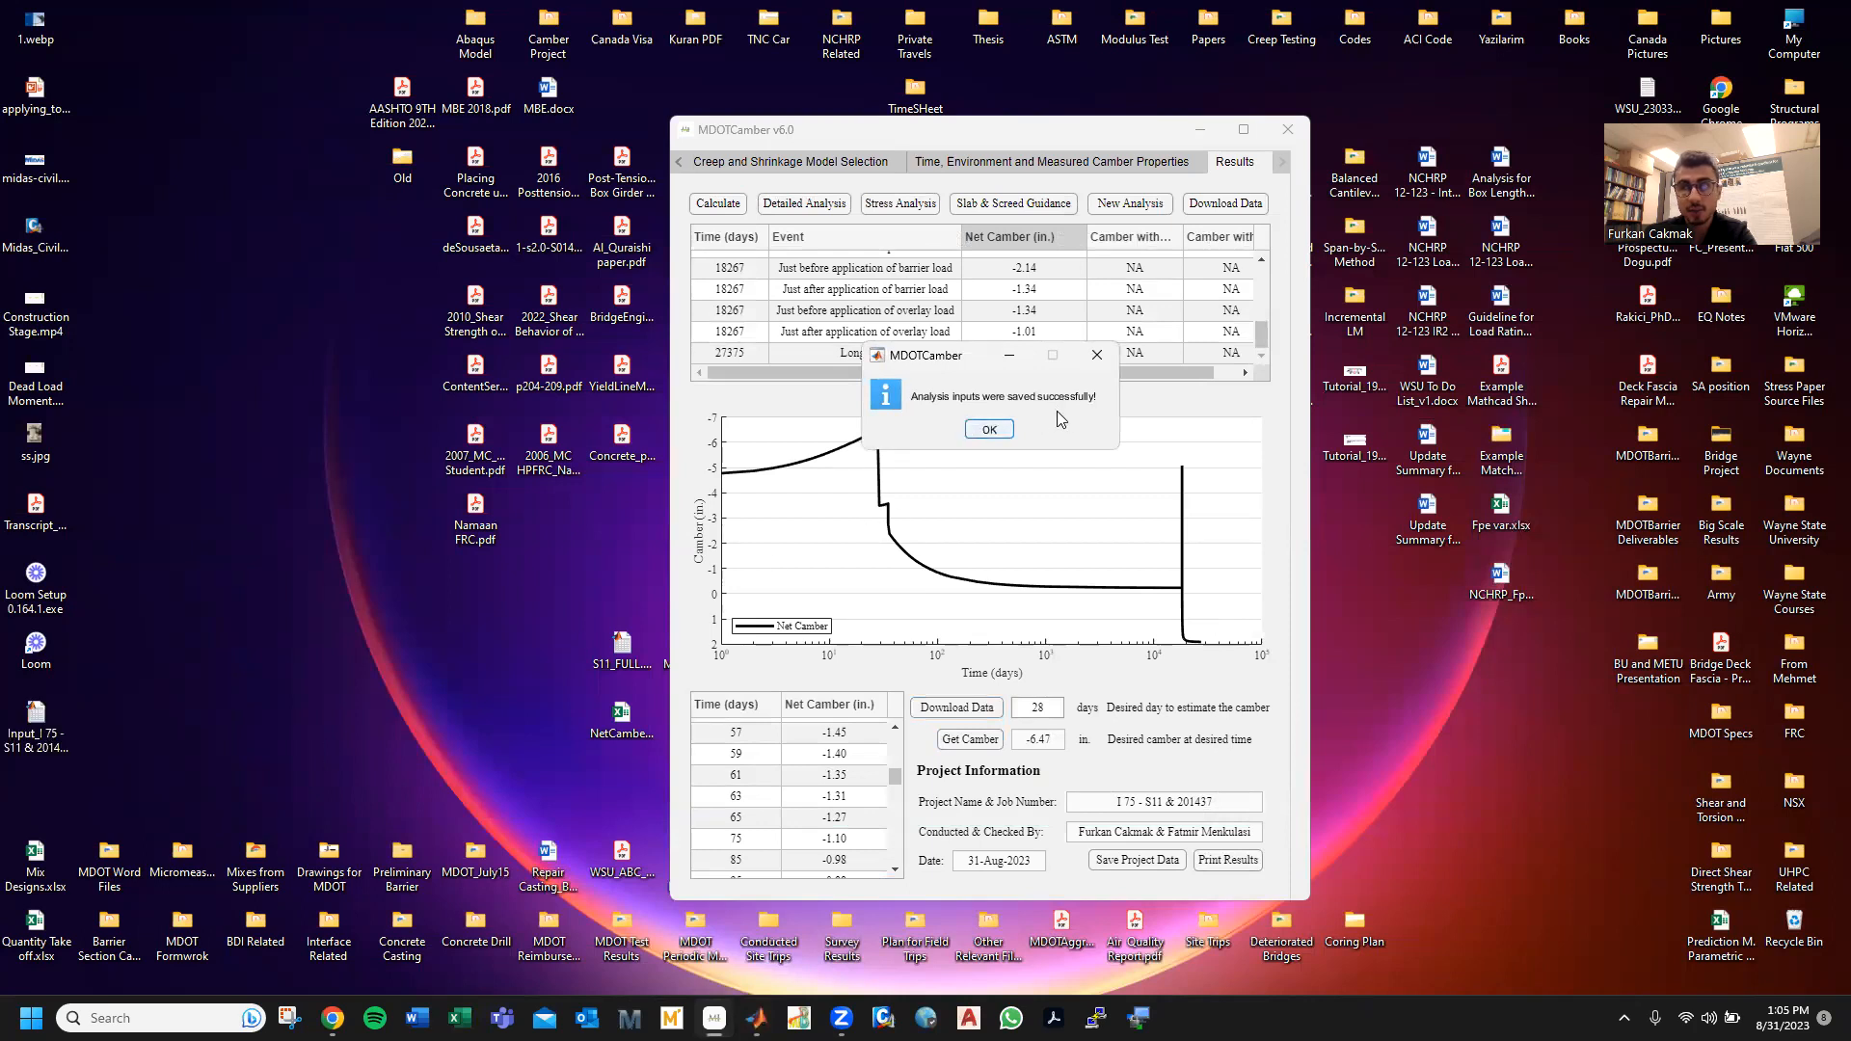
{"action": "left_click", "coordinate": [989, 429]}
{"action": "left_click_drag", "start_coordinate": [36, 721], "coordinate": [560, 668]}
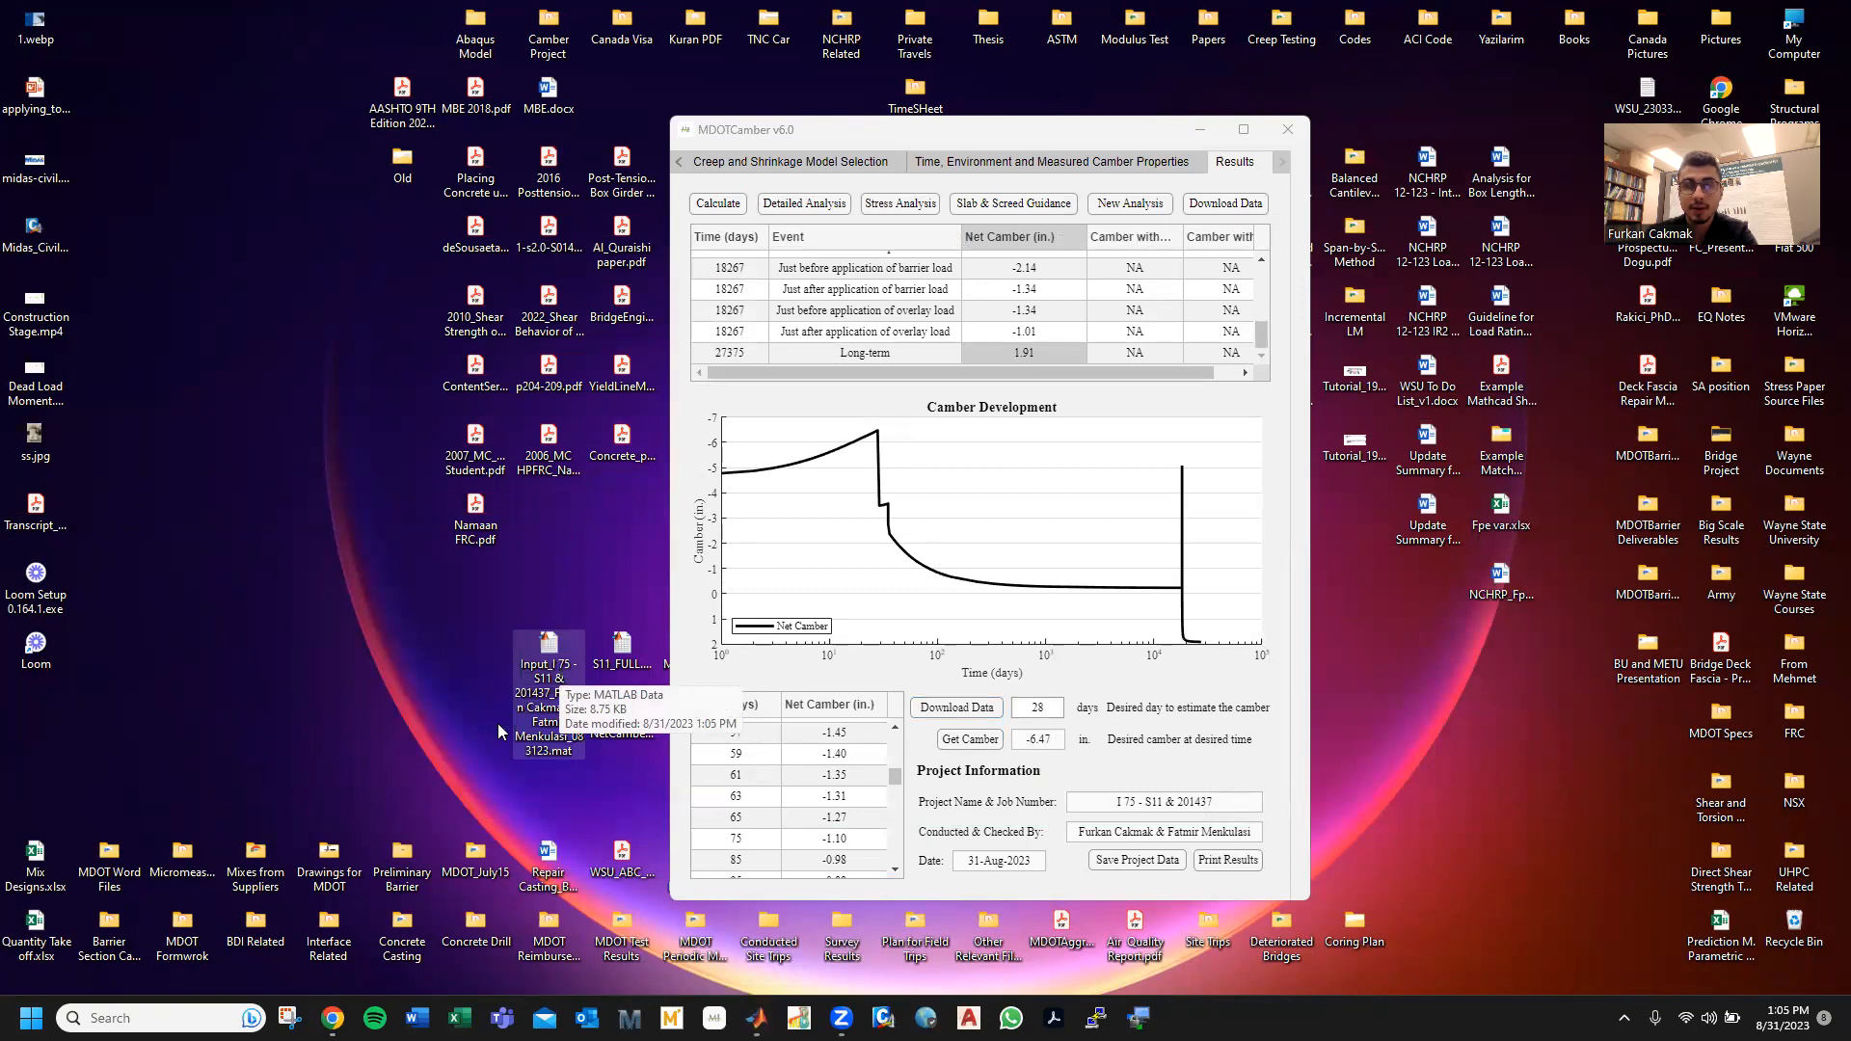
- Open the detailed analysis and examine the time-based plots of camber, midspan curvature and effective strand stress
{"action": "left_click", "coordinate": [842, 138]}
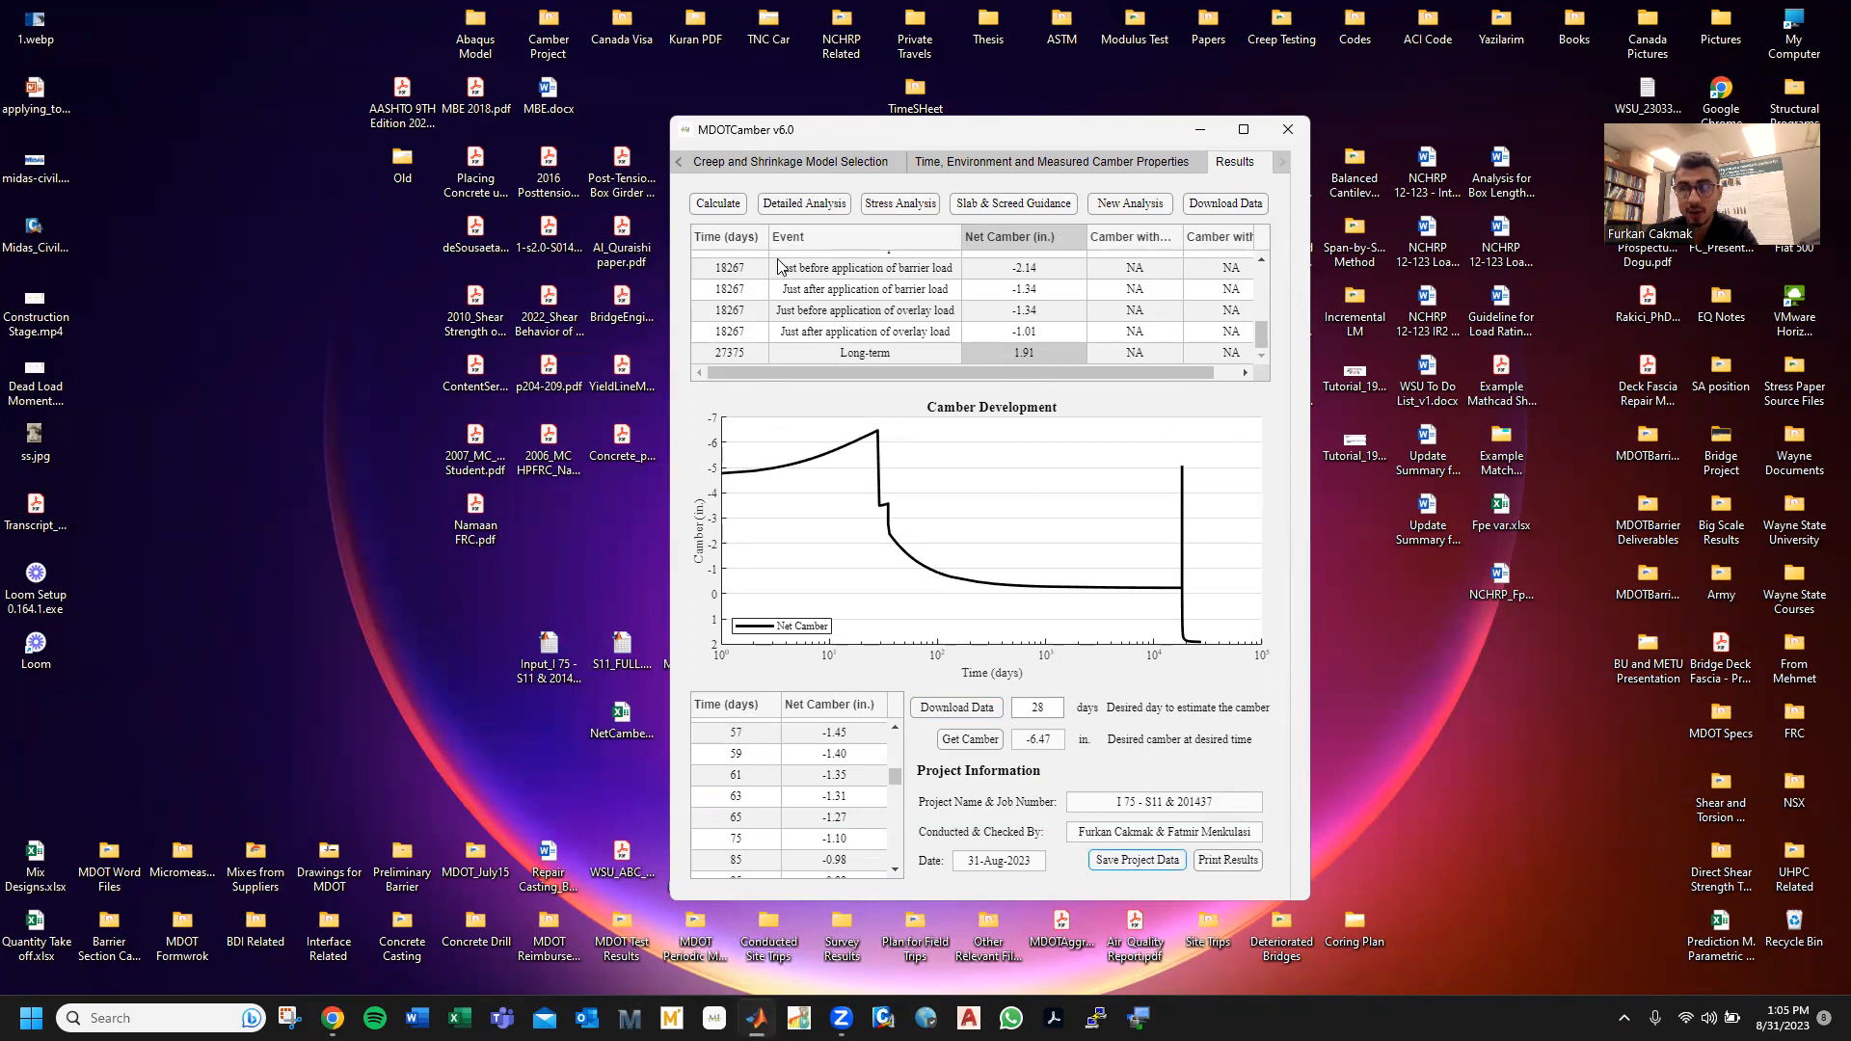
{"action": "left_click", "coordinate": [799, 206]}
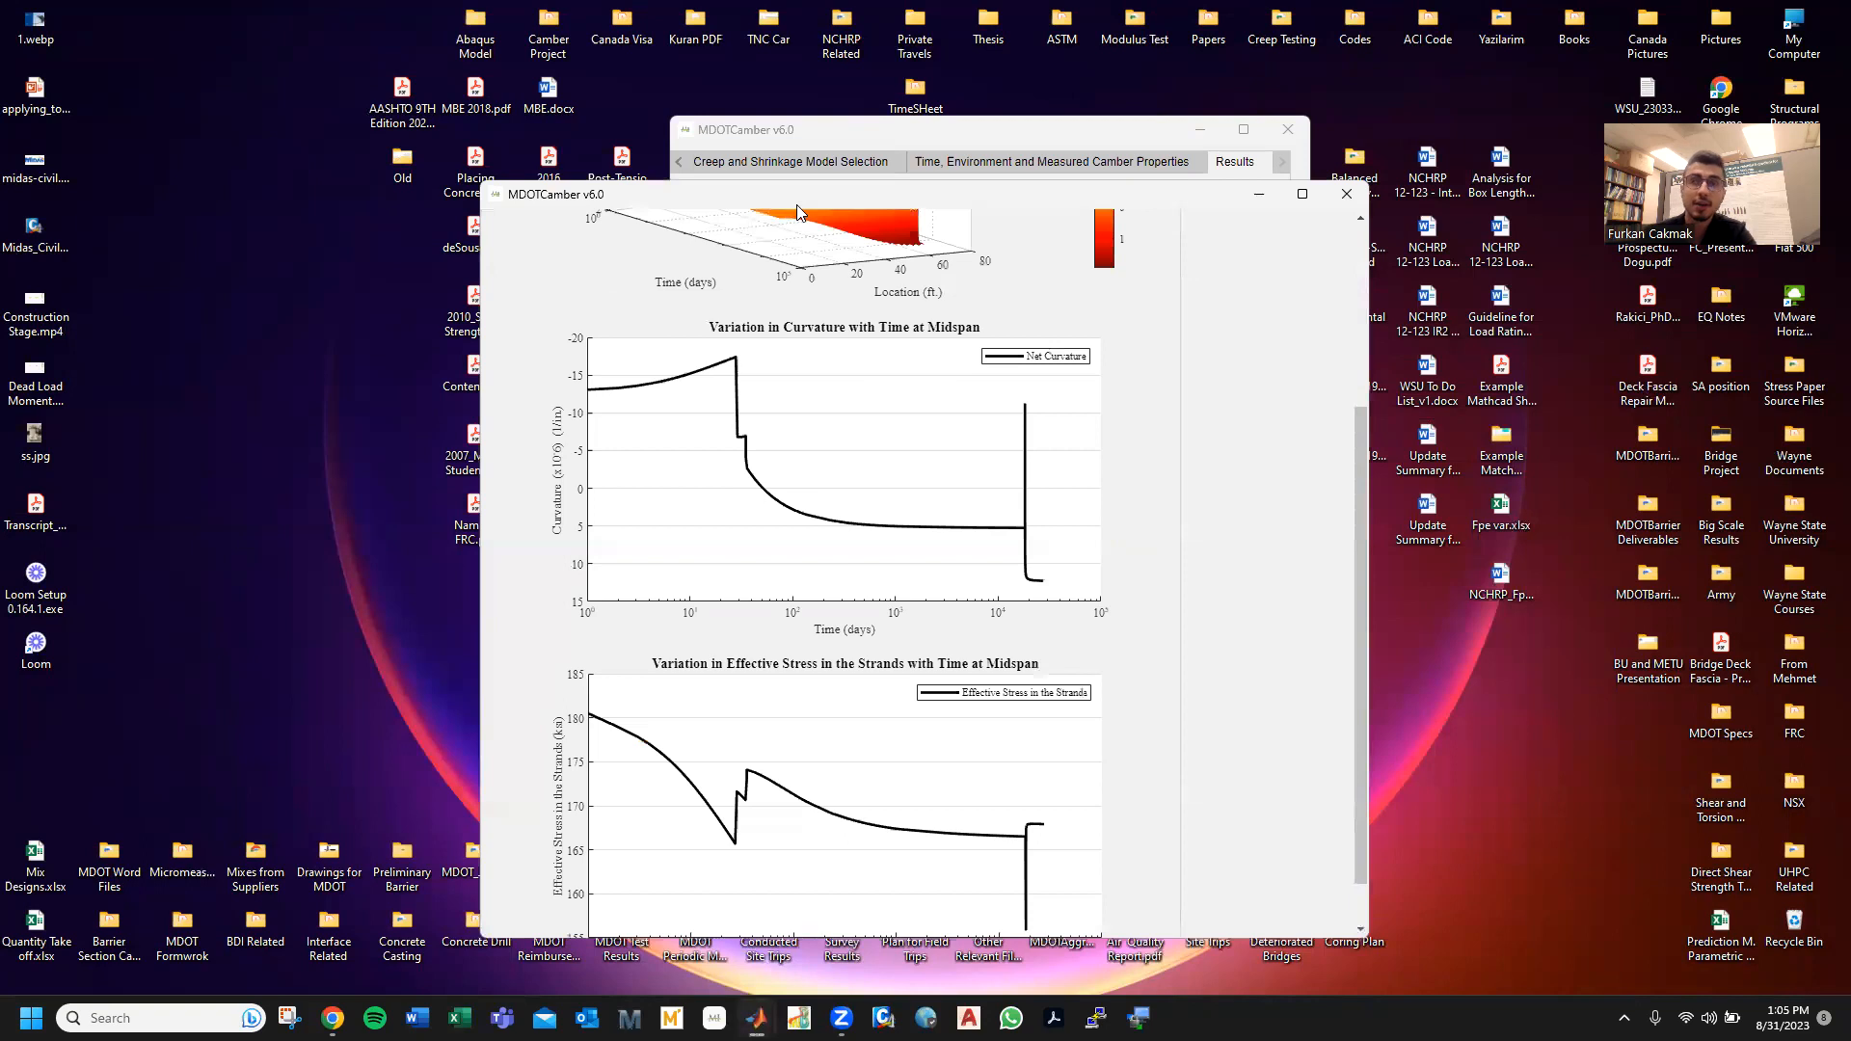
{"action": "left_click_drag", "start_coordinate": [774, 201], "coordinate": [604, 125]}
{"action": "scroll", "coordinate": [1024, 554], "scroll_direction": "up", "scroll_amount": 5}
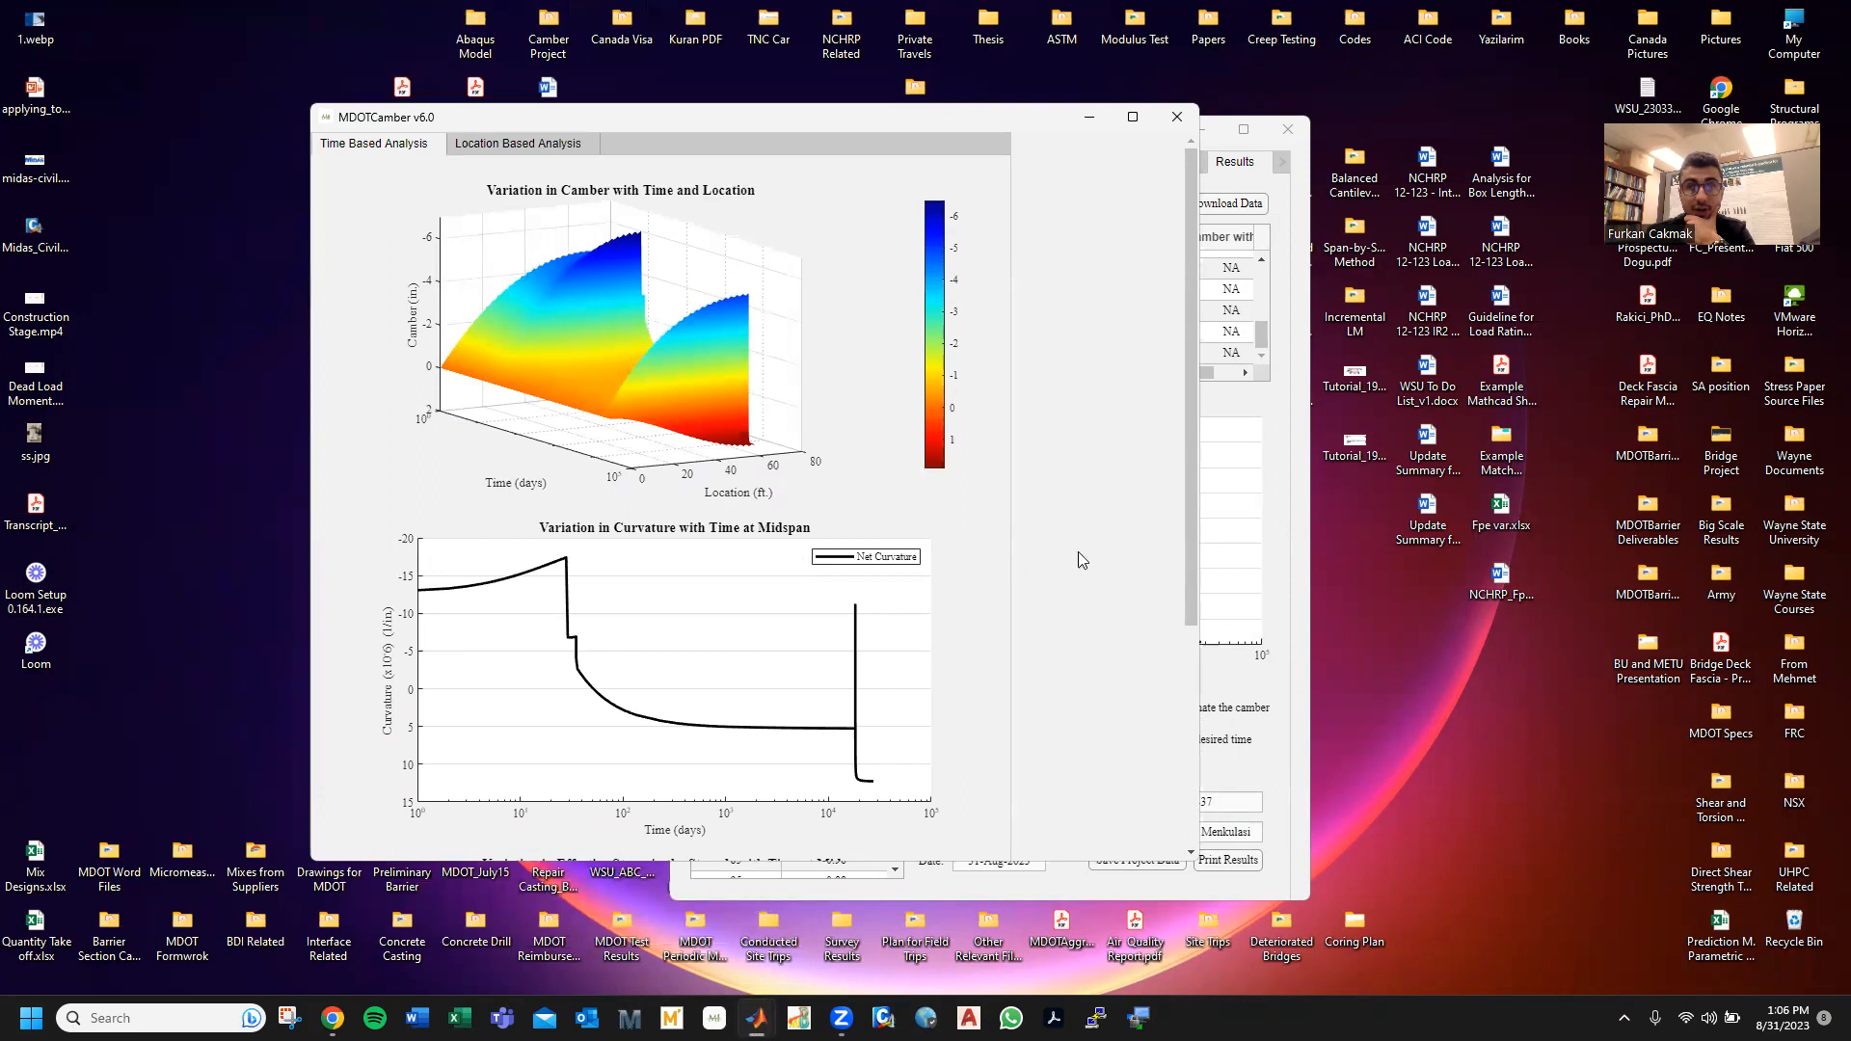
{"action": "scroll", "coordinate": [1186, 583], "scroll_direction": "down", "scroll_amount": 5}
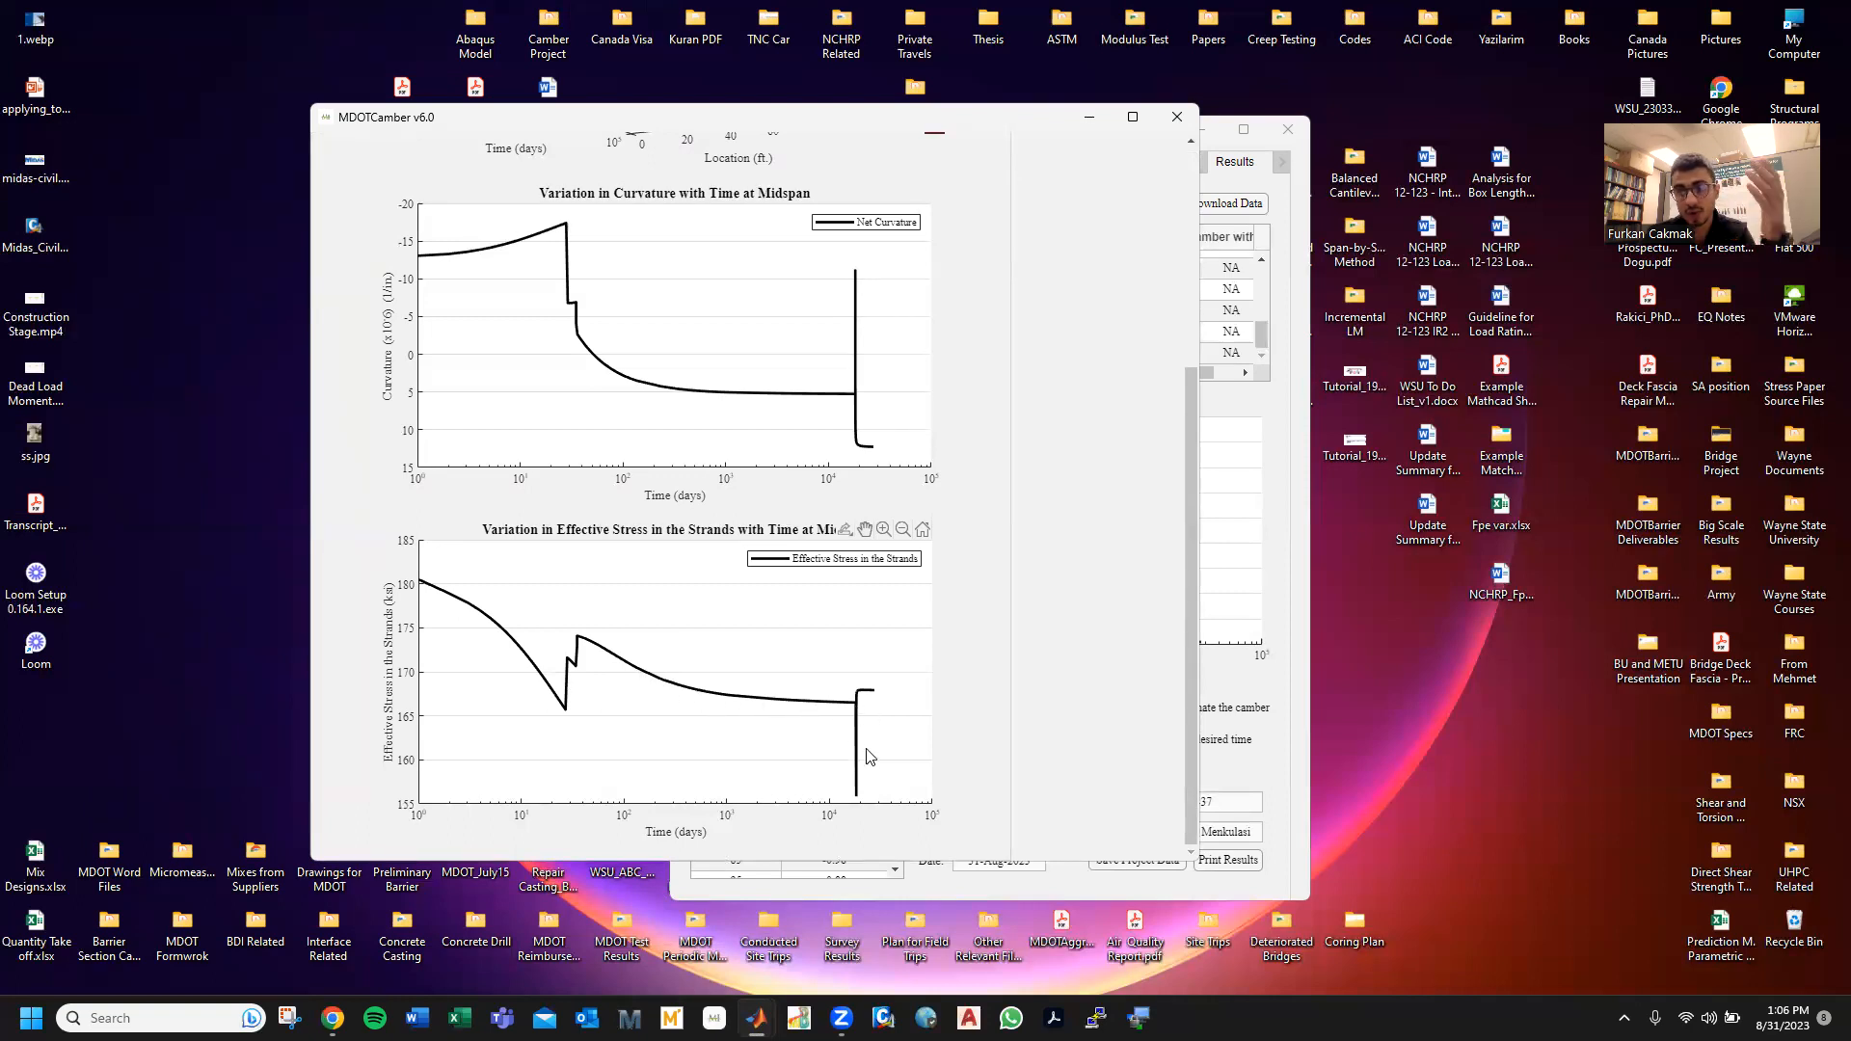
{"action": "scroll", "coordinate": [1152, 658], "scroll_direction": "up", "scroll_amount": 5}
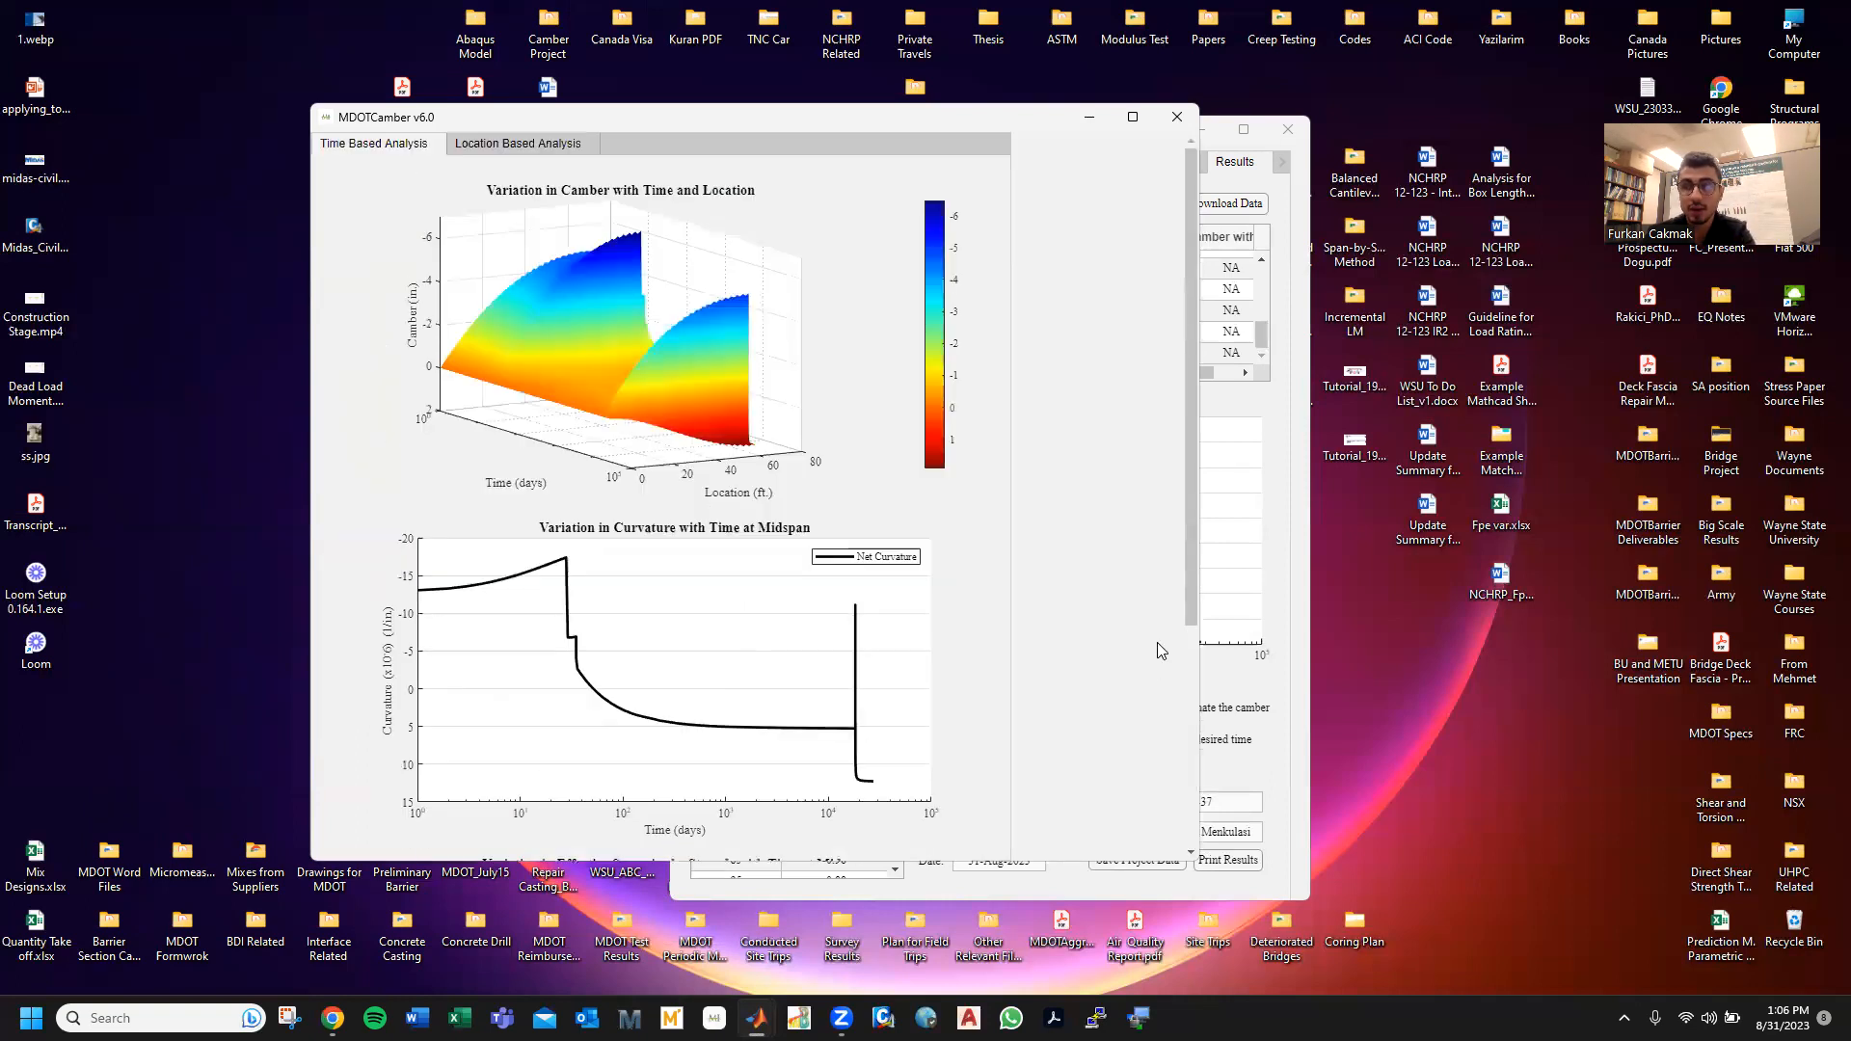
- Run the location-based analysis for a time of 55 days
{"action": "left_click", "coordinate": [526, 144]}
{"action": "left_click_drag", "start_coordinate": [734, 185], "coordinate": [702, 185]}
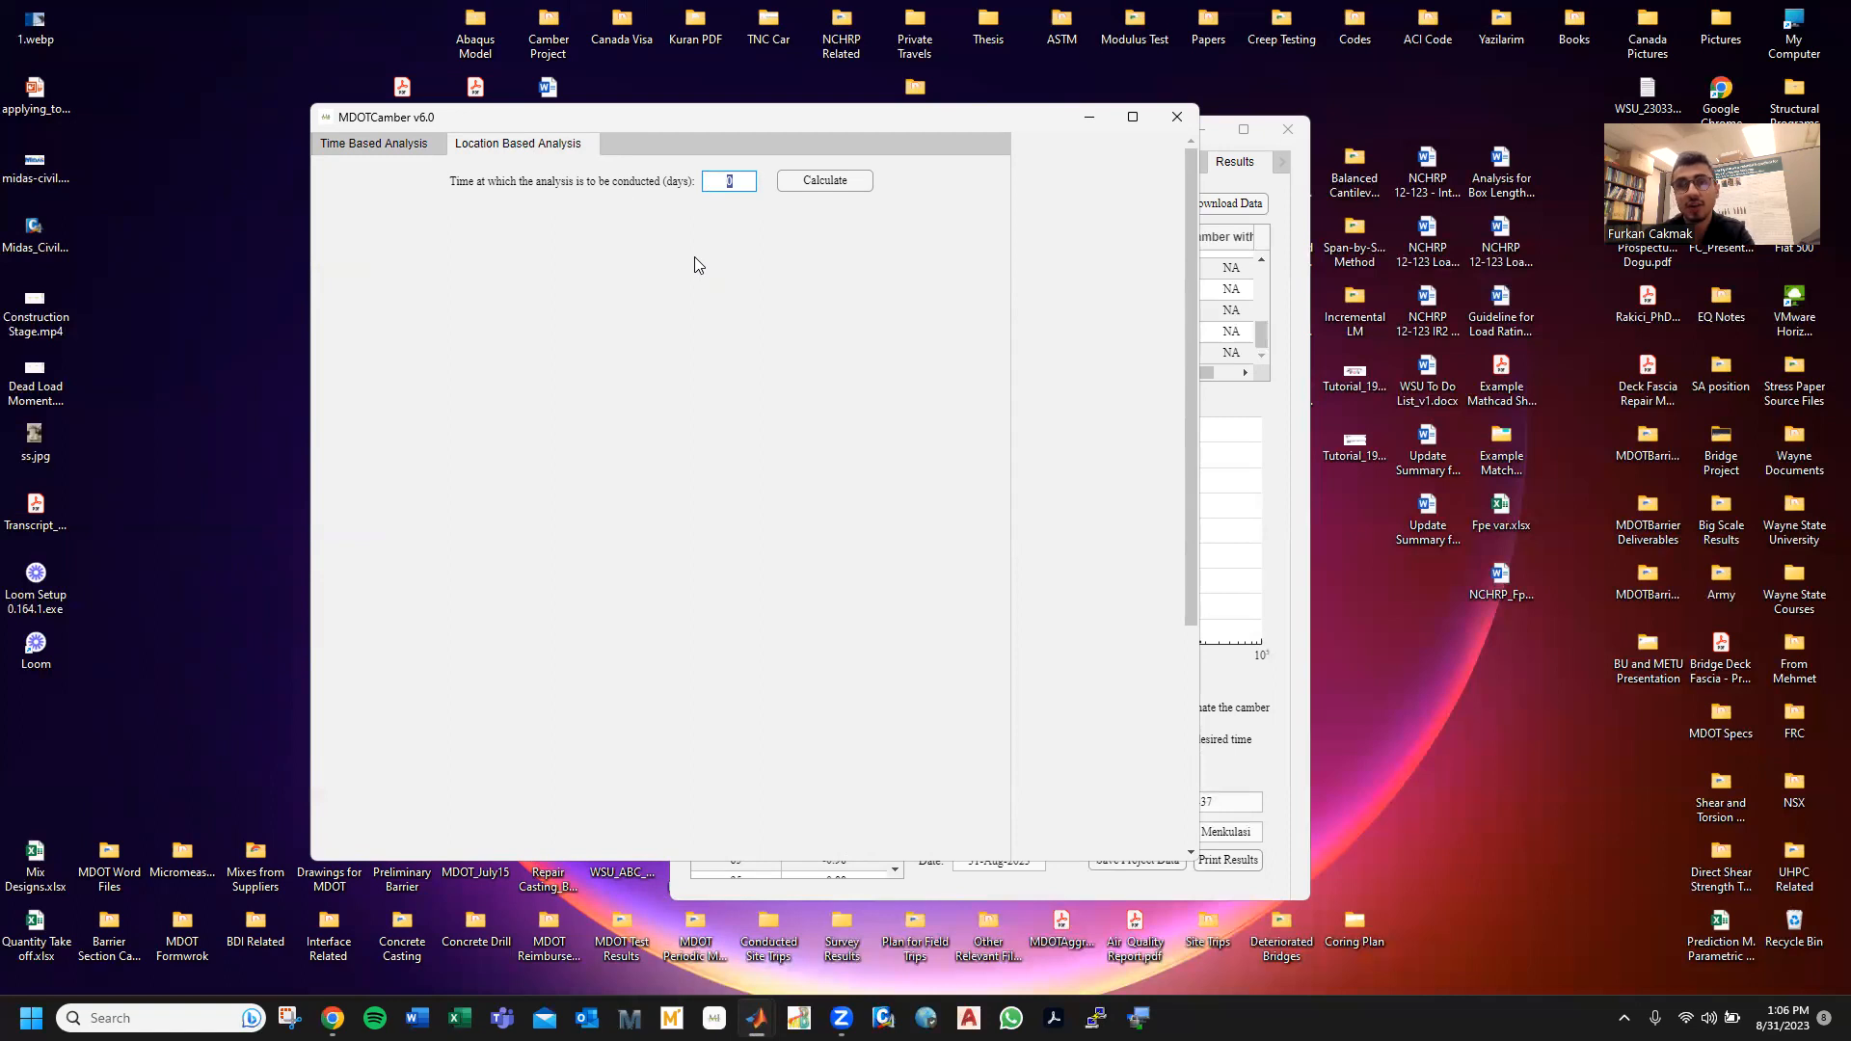
{"action": "type", "text": "55"}
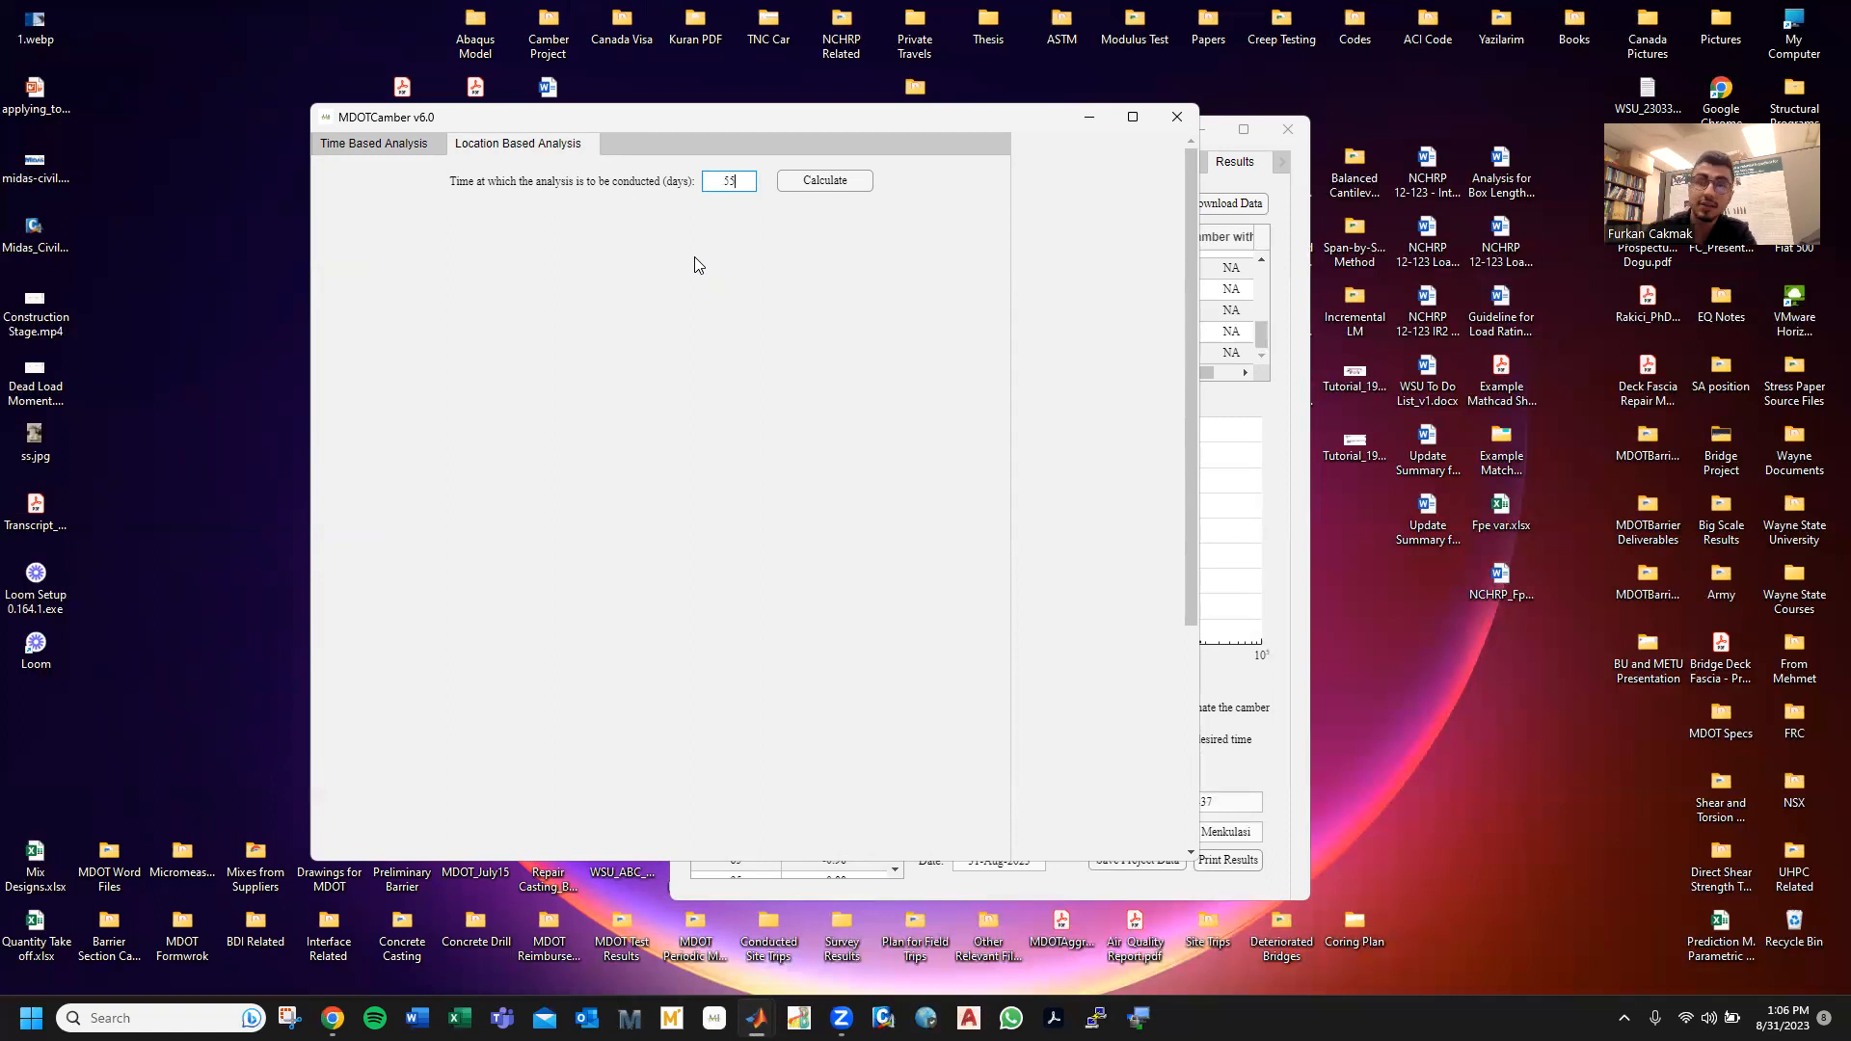
{"action": "left_click", "coordinate": [794, 184]}
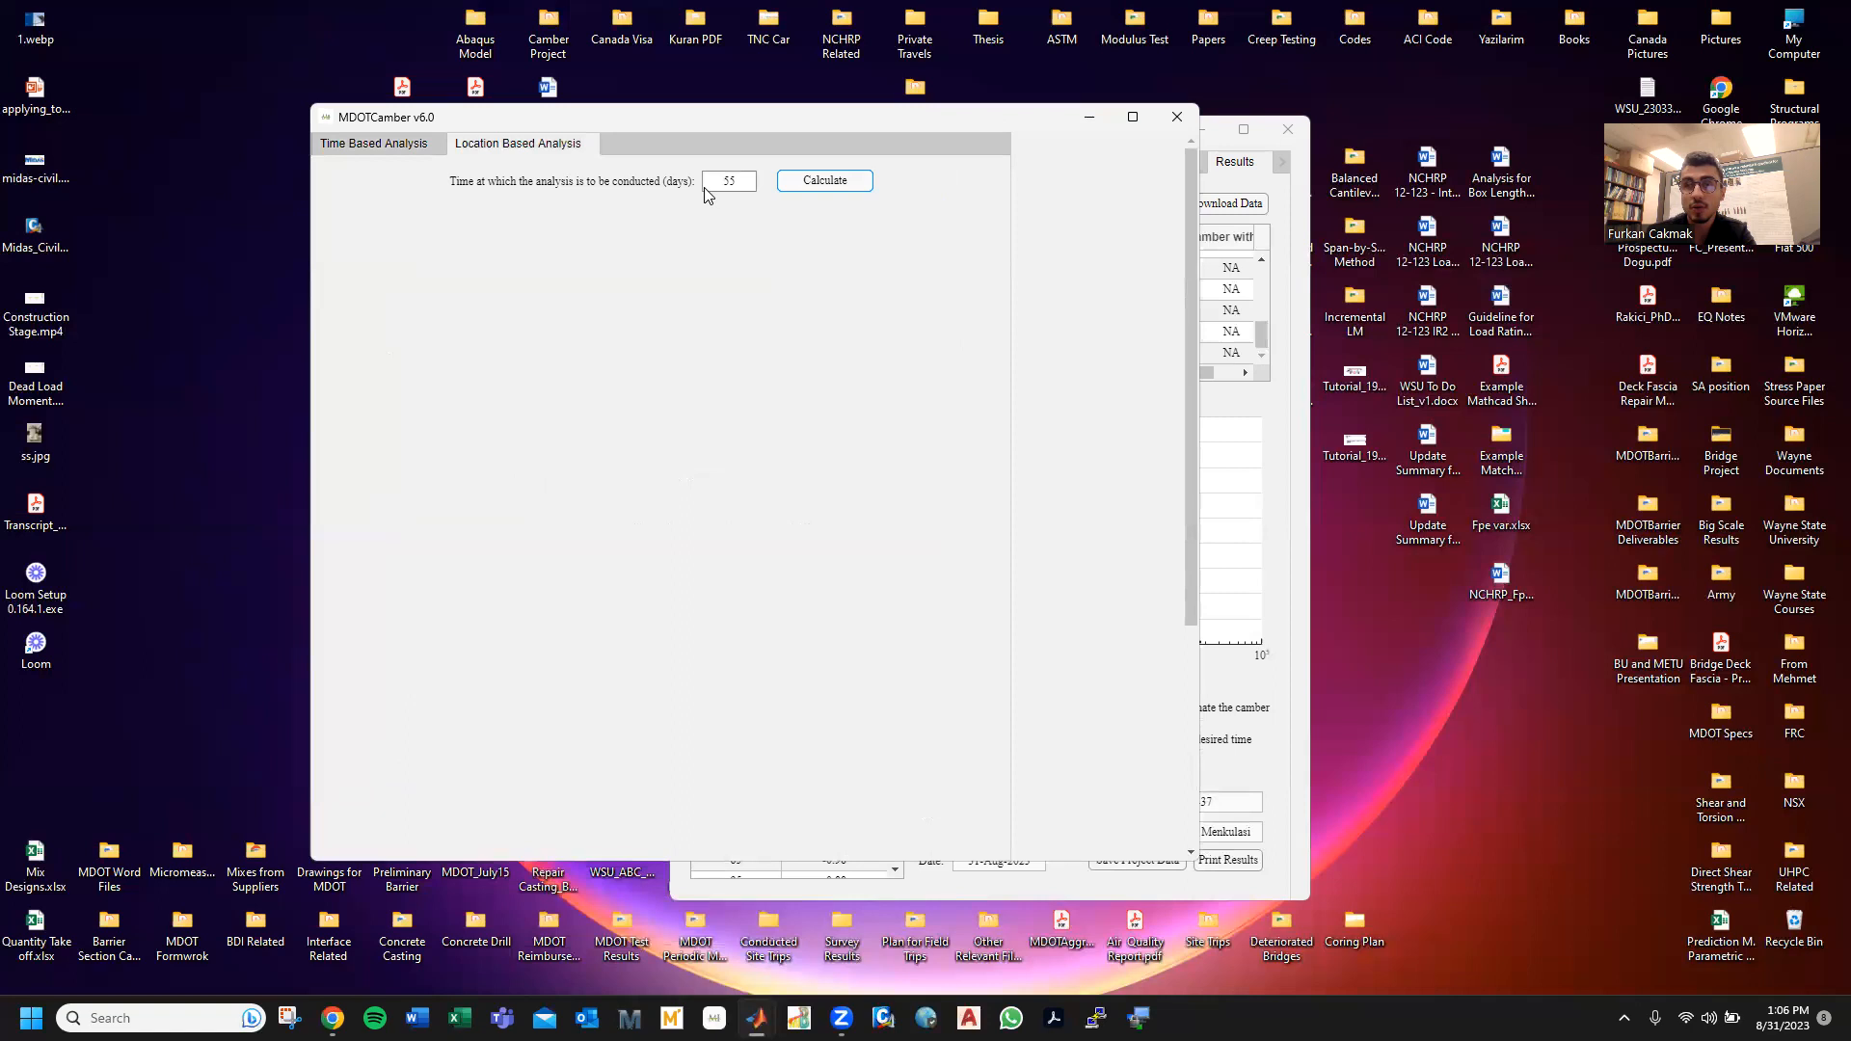
{"action": "left_click", "coordinate": [810, 183]}
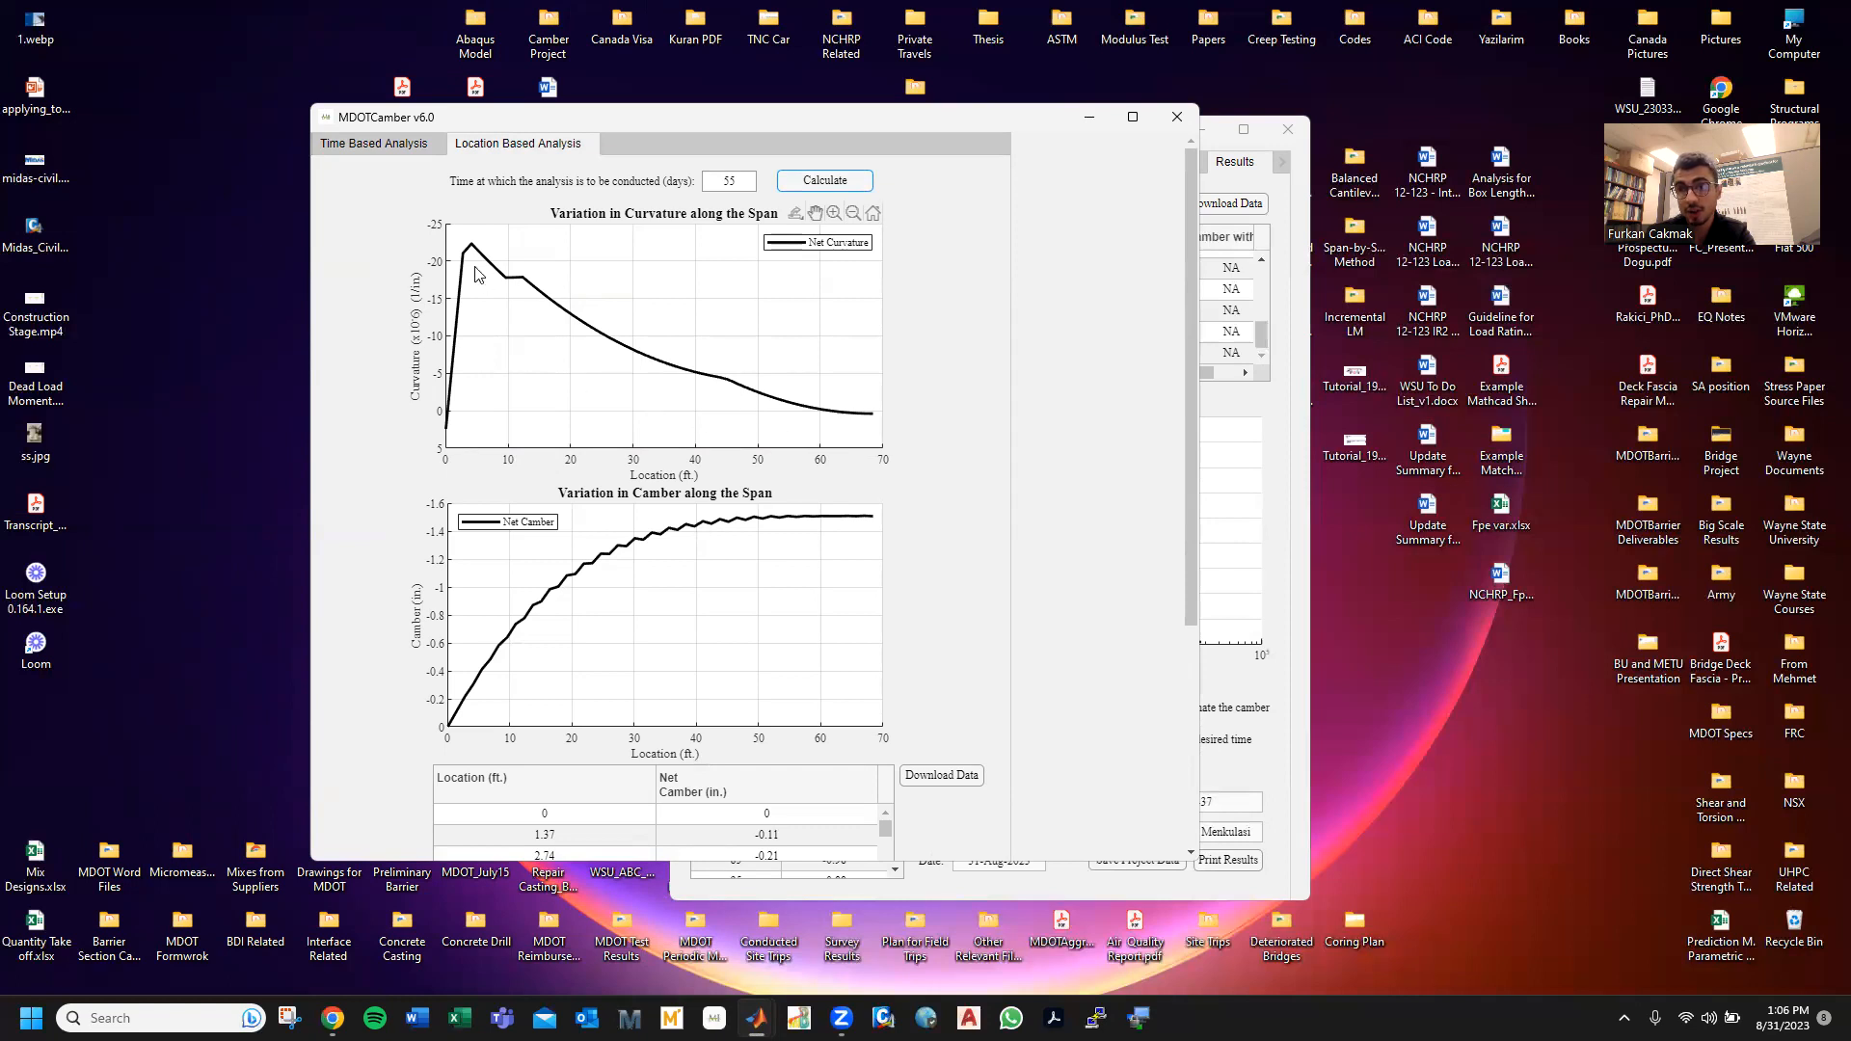
- Examine the curvature, camber and effective strand stress plots along the span, including the location-based net camber table
{"action": "scroll", "coordinate": [1178, 567], "scroll_direction": "down", "scroll_amount": 1}
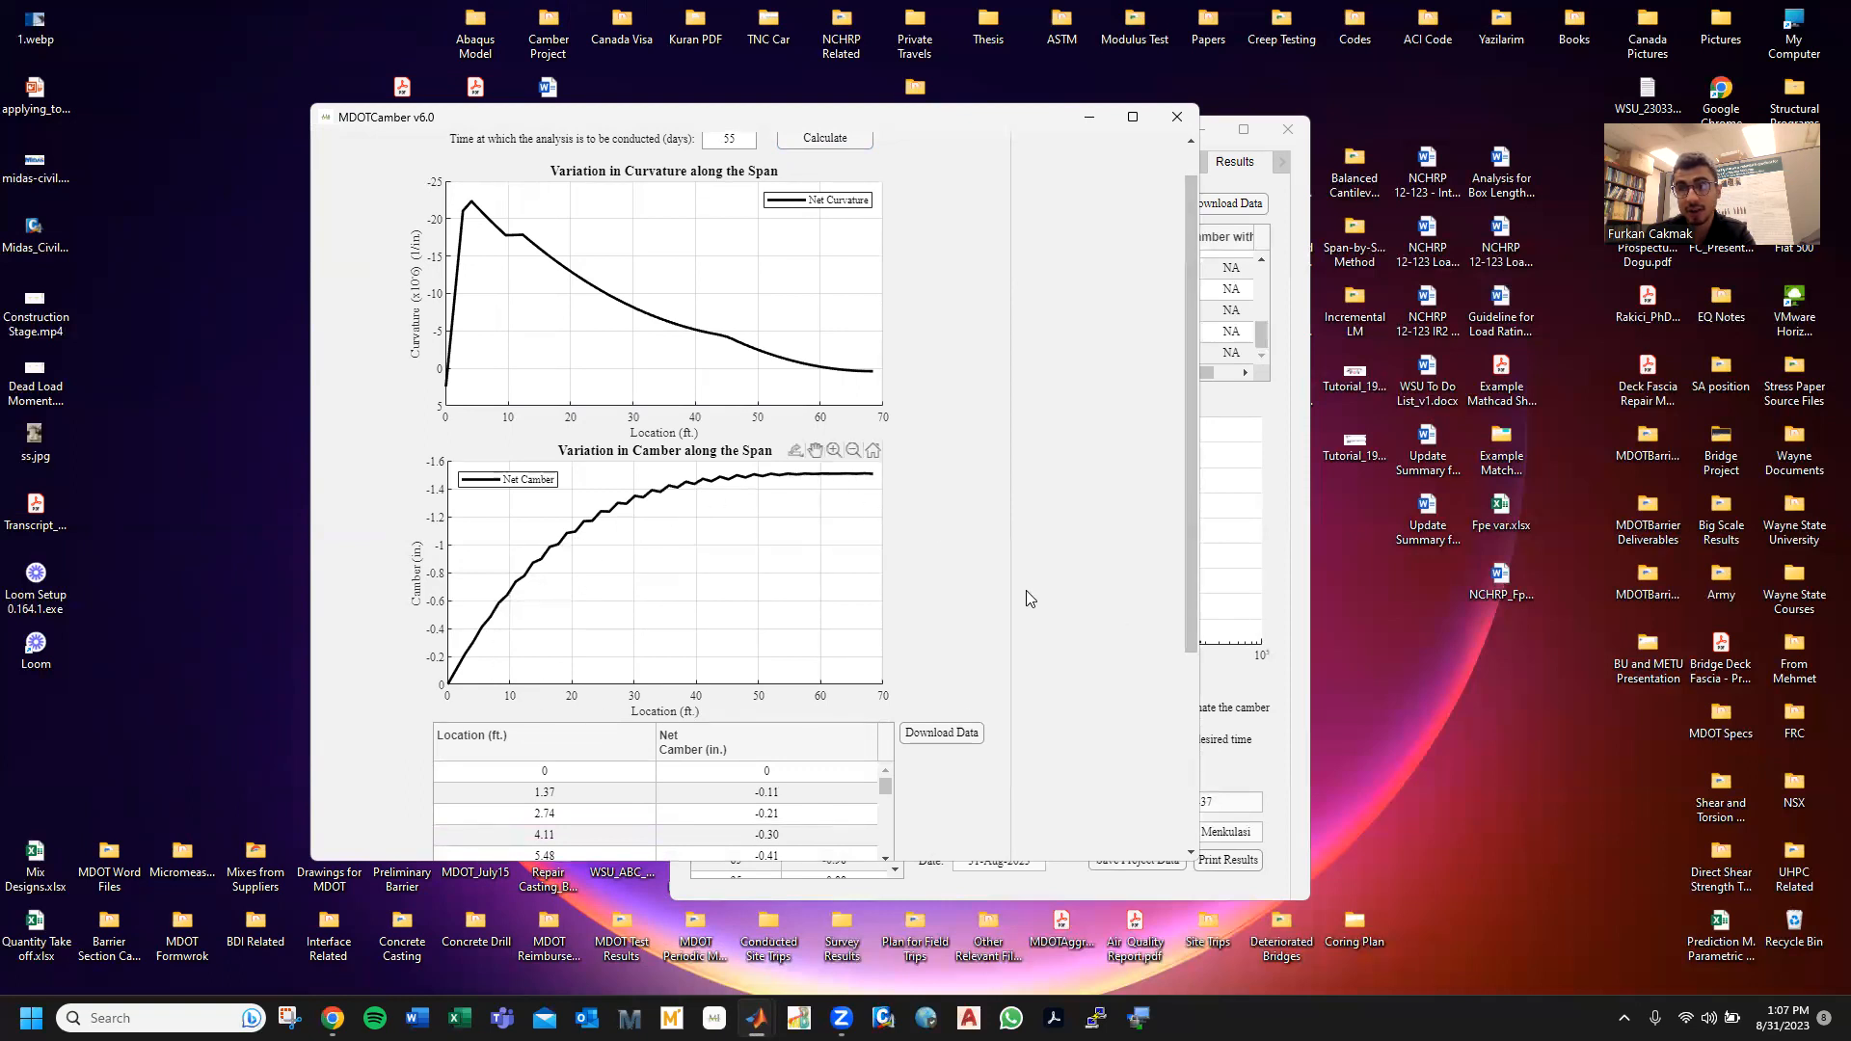
{"action": "scroll", "coordinate": [1195, 623], "scroll_direction": "down", "scroll_amount": 3}
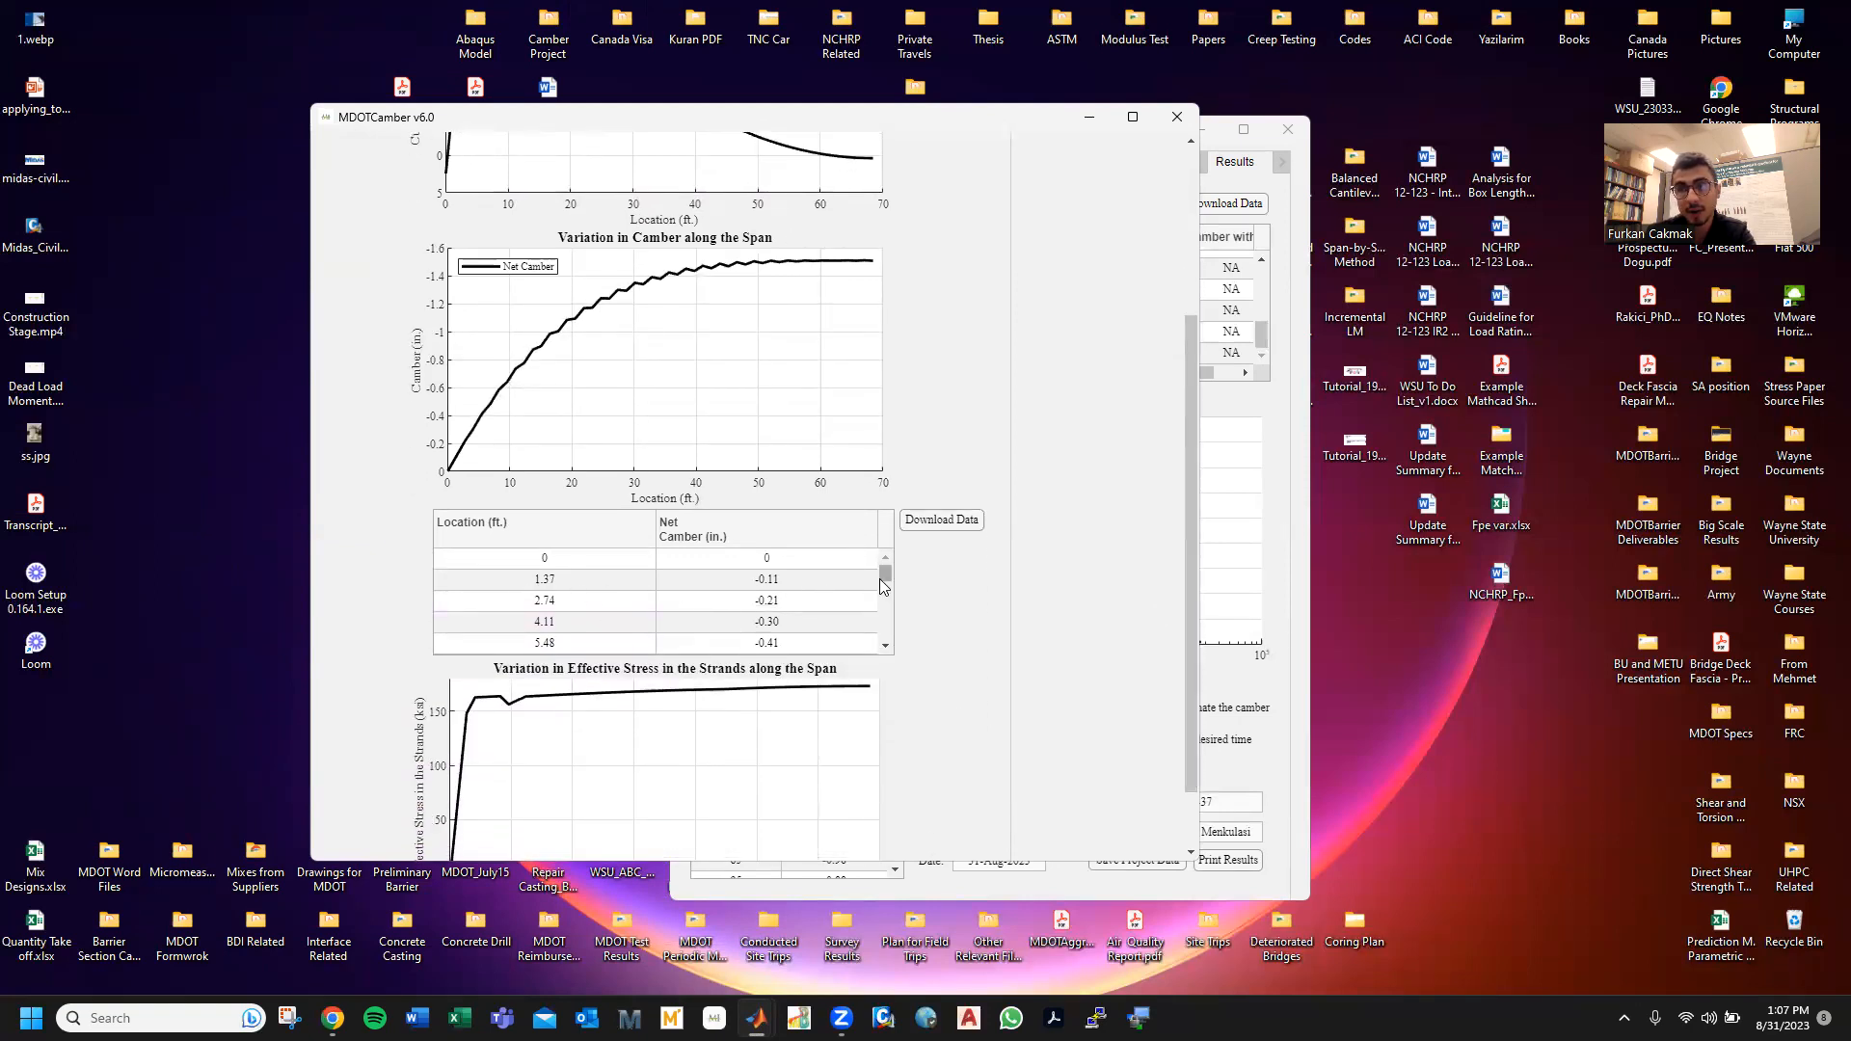
{"action": "scroll", "coordinate": [882, 586], "scroll_direction": "down", "scroll_amount": 2}
{"action": "scroll", "coordinate": [884, 591], "scroll_direction": "down", "scroll_amount": 1}
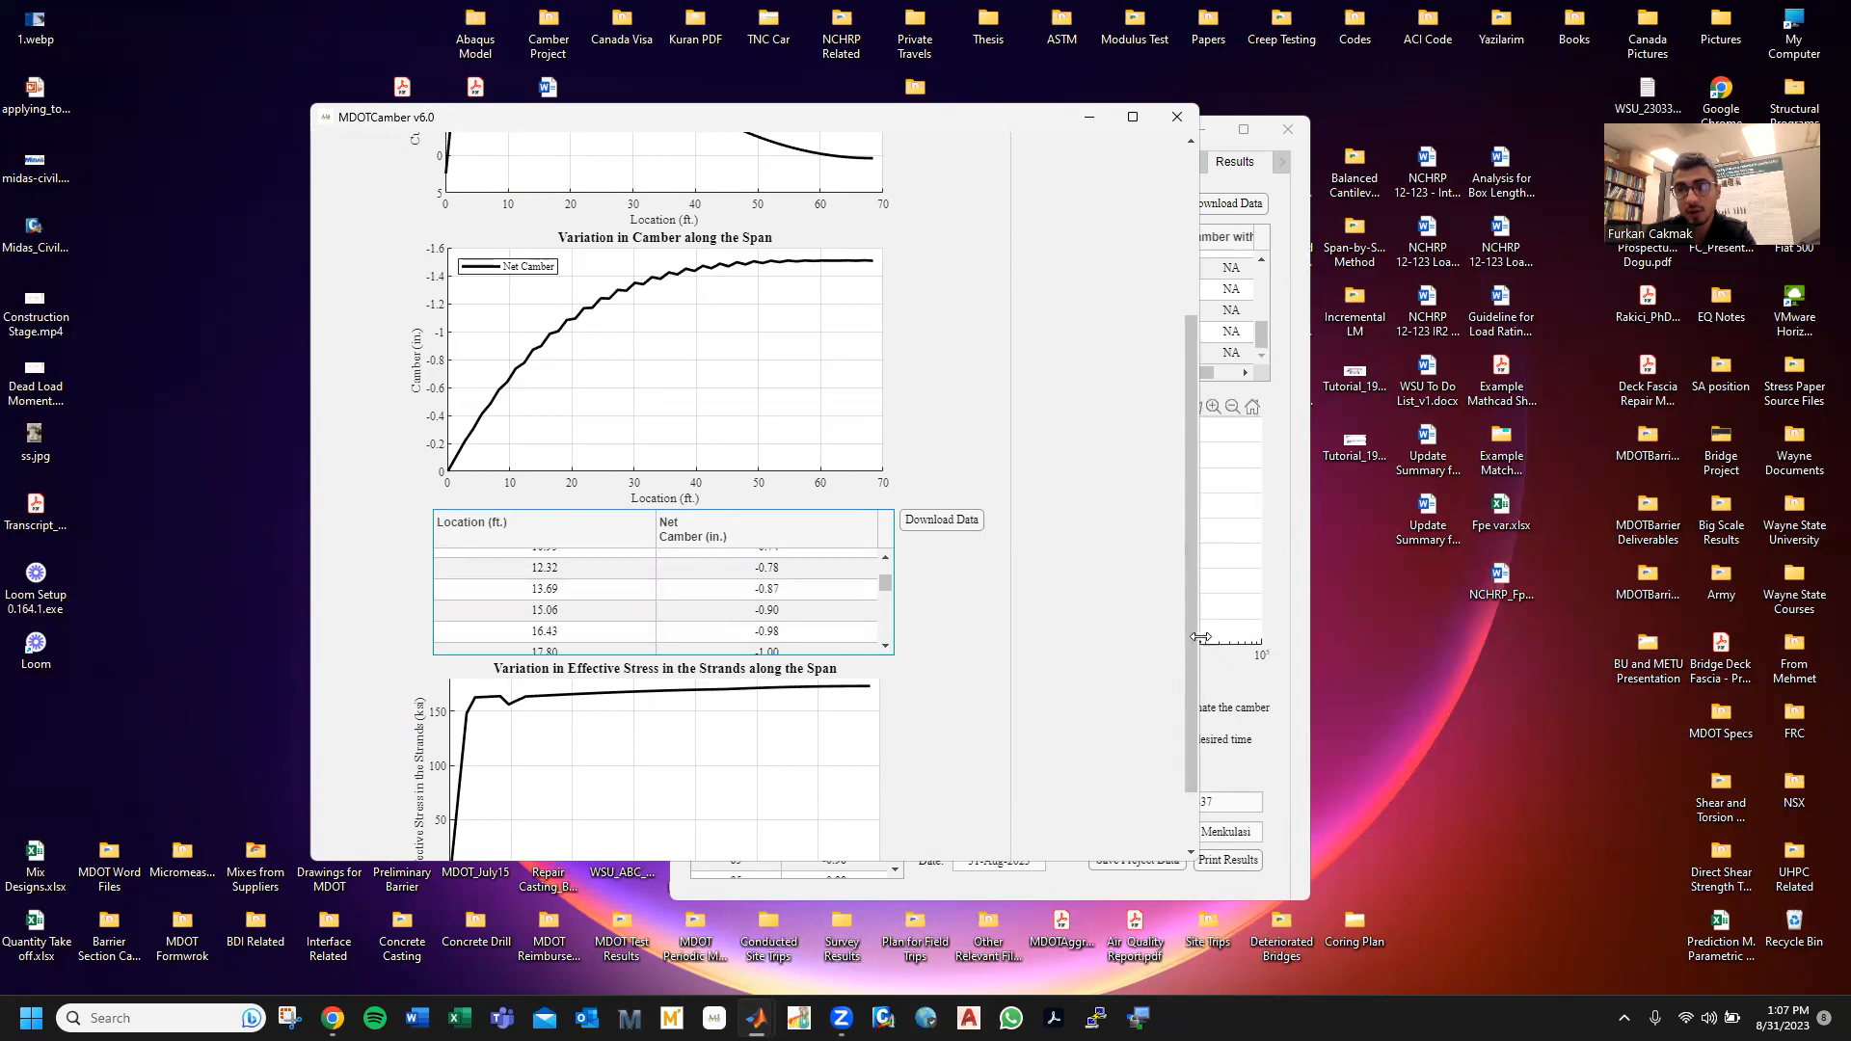
{"action": "scroll", "coordinate": [1186, 684], "scroll_direction": "down", "scroll_amount": 1}
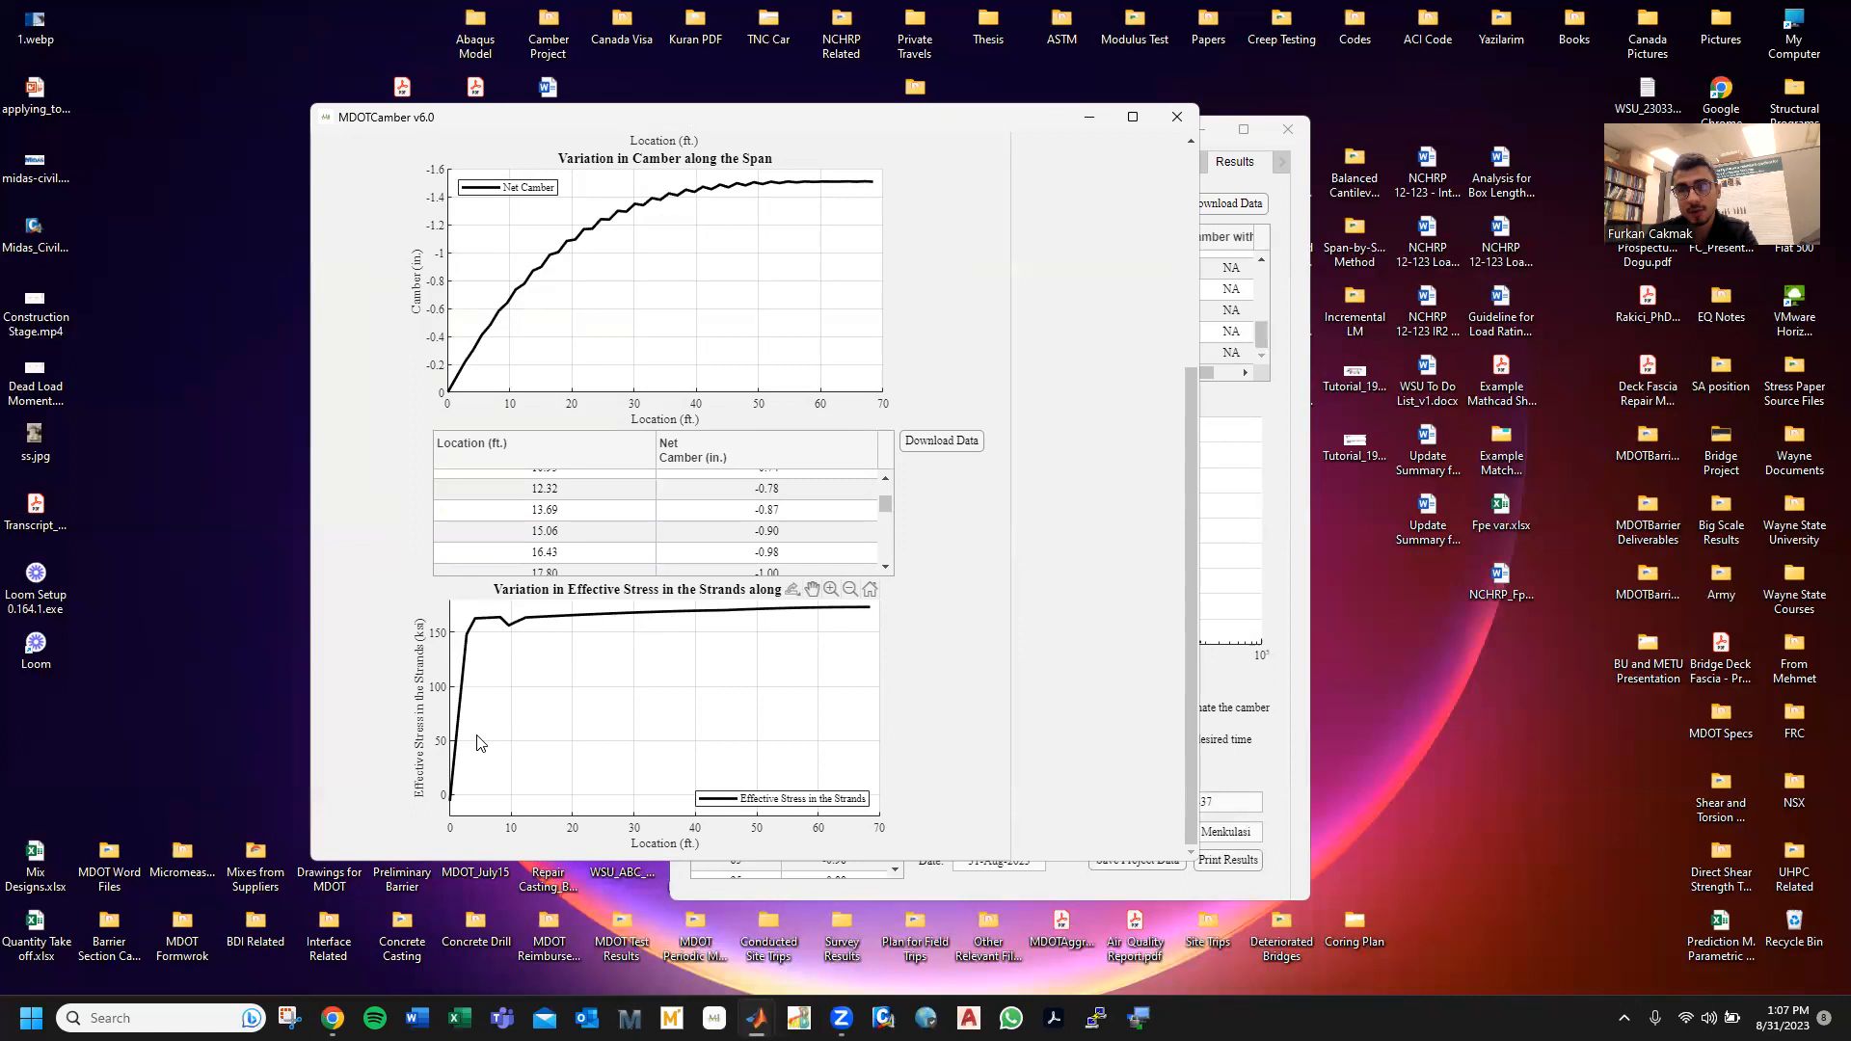
- Close the detailed analysis, open the stress analysis and rotate the girder's 3D plot of top fiber stress with time and location
{"action": "left_click_drag", "start_coordinate": [1187, 729], "coordinate": [1184, 496]}
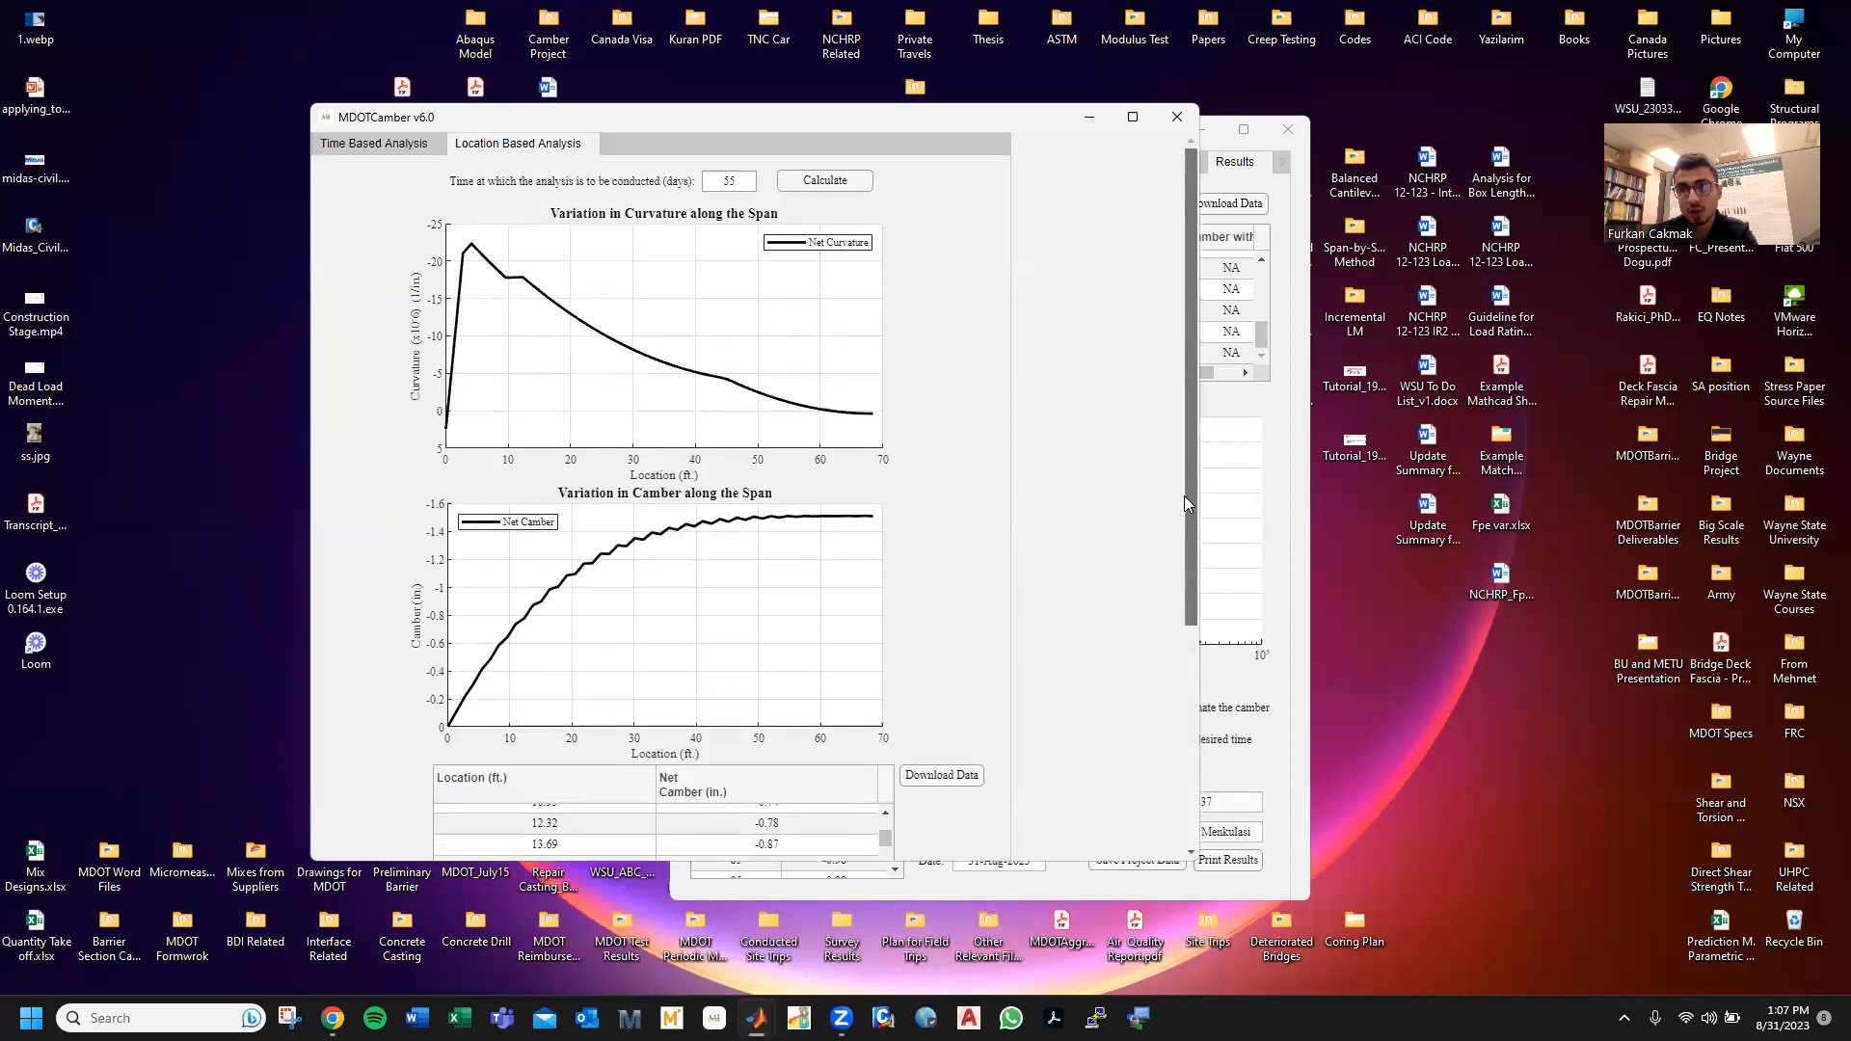
{"action": "left_click", "coordinate": [1191, 113]}
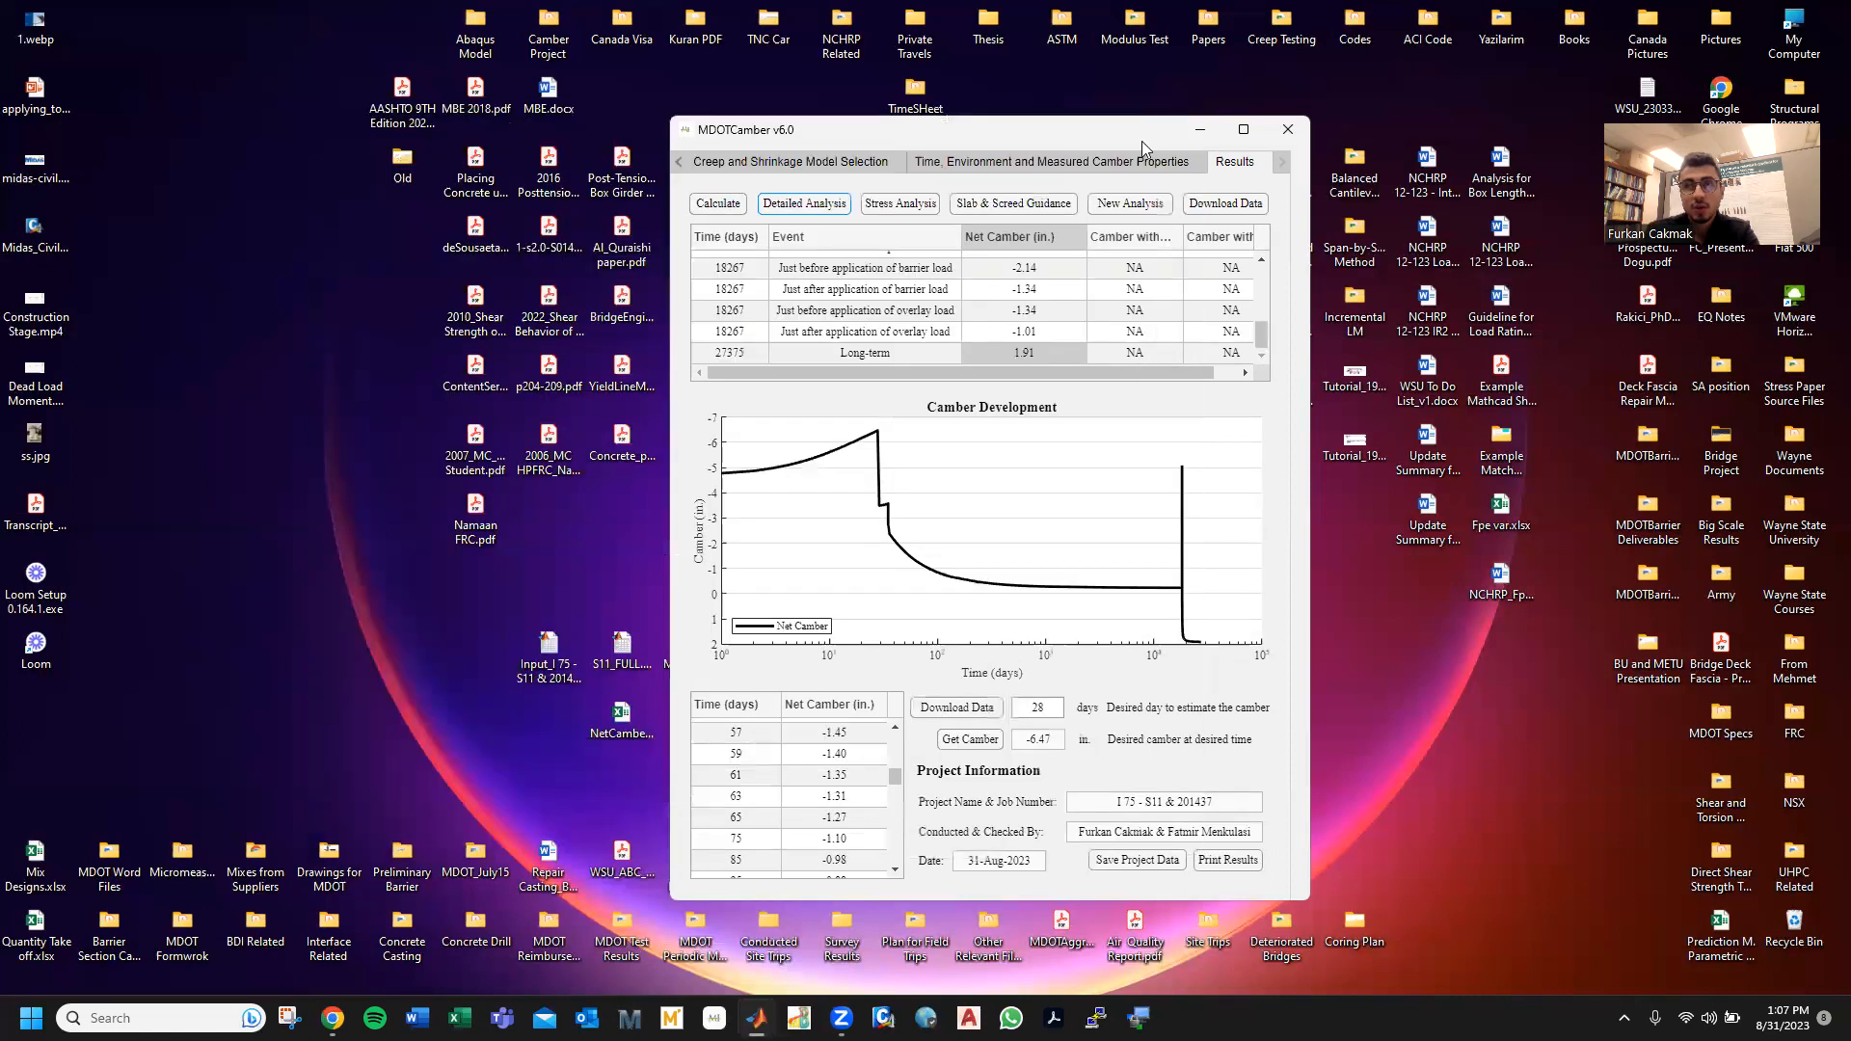
{"action": "left_click", "coordinate": [920, 205]}
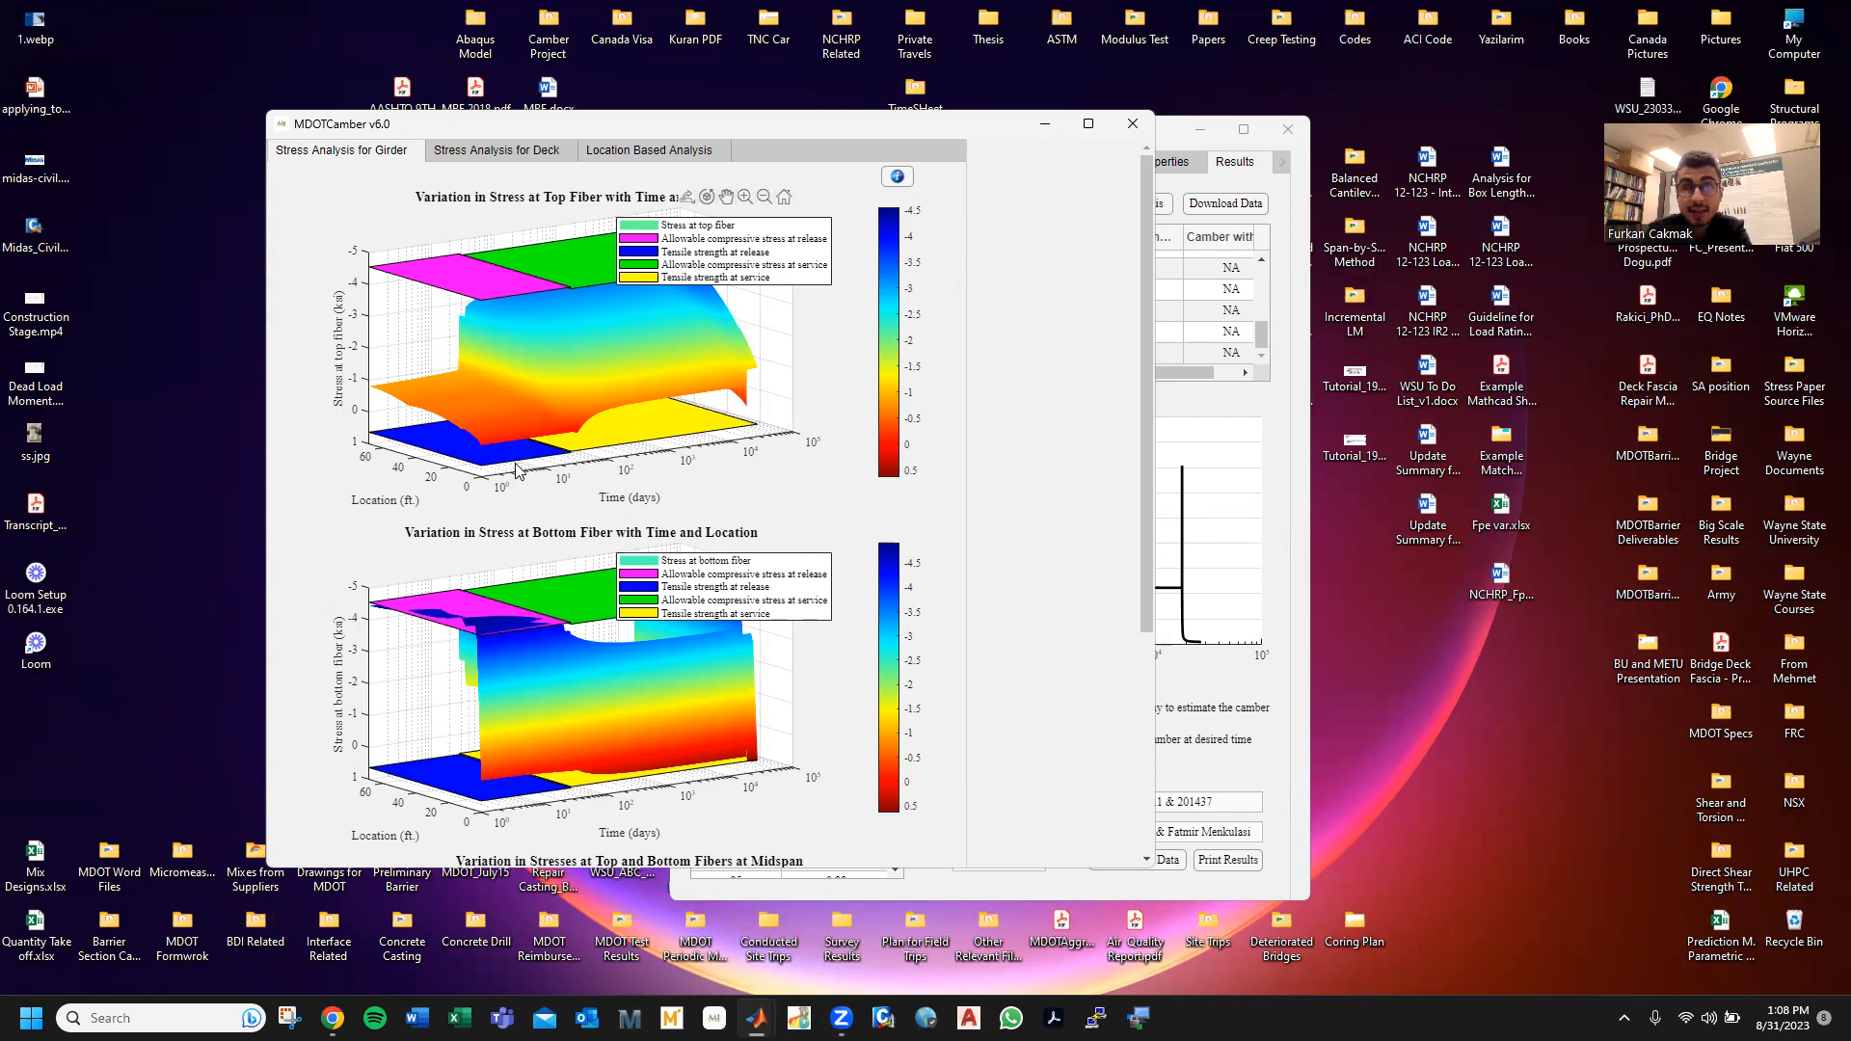
{"action": "left_click_drag", "start_coordinate": [525, 405], "coordinate": [502, 428]}
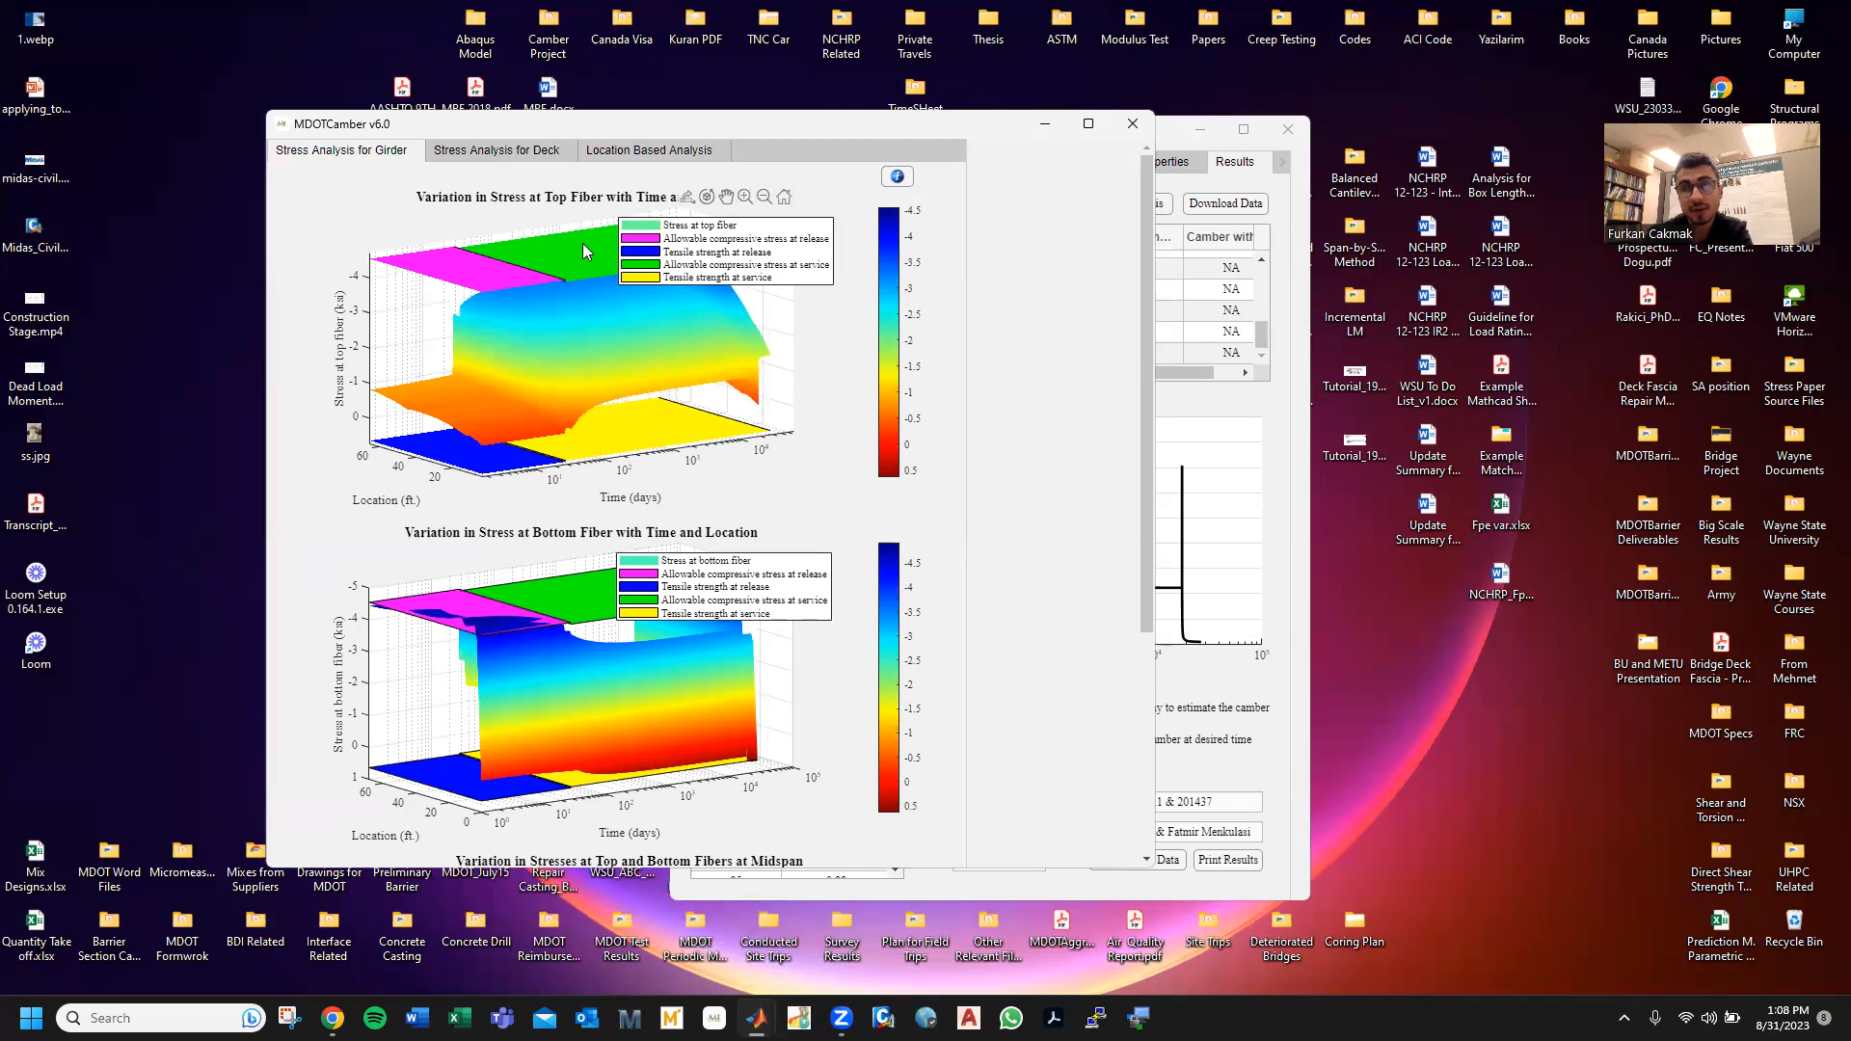
- Read the allowable stress notes for the girder, and examine its bottom fiber stress plot and midspan stress plot
{"action": "left_click", "coordinate": [895, 178]}
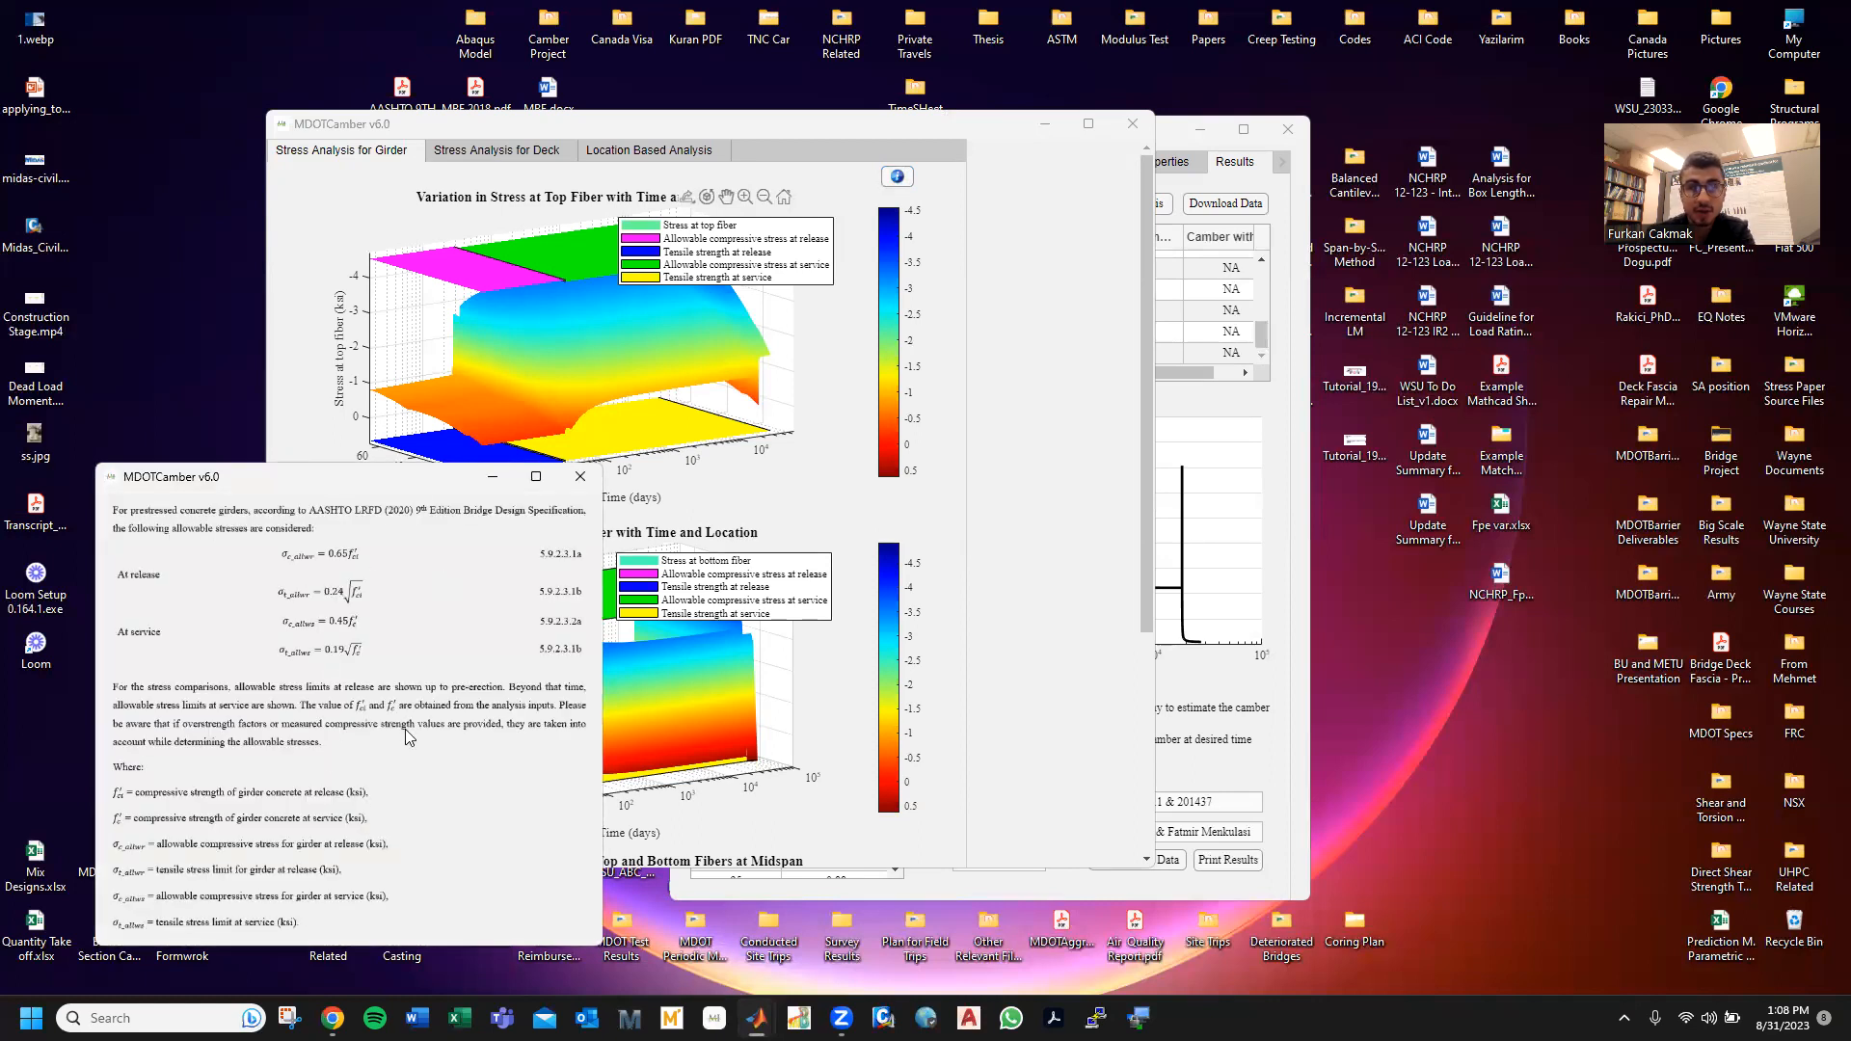
{"action": "left_click", "coordinate": [581, 477]}
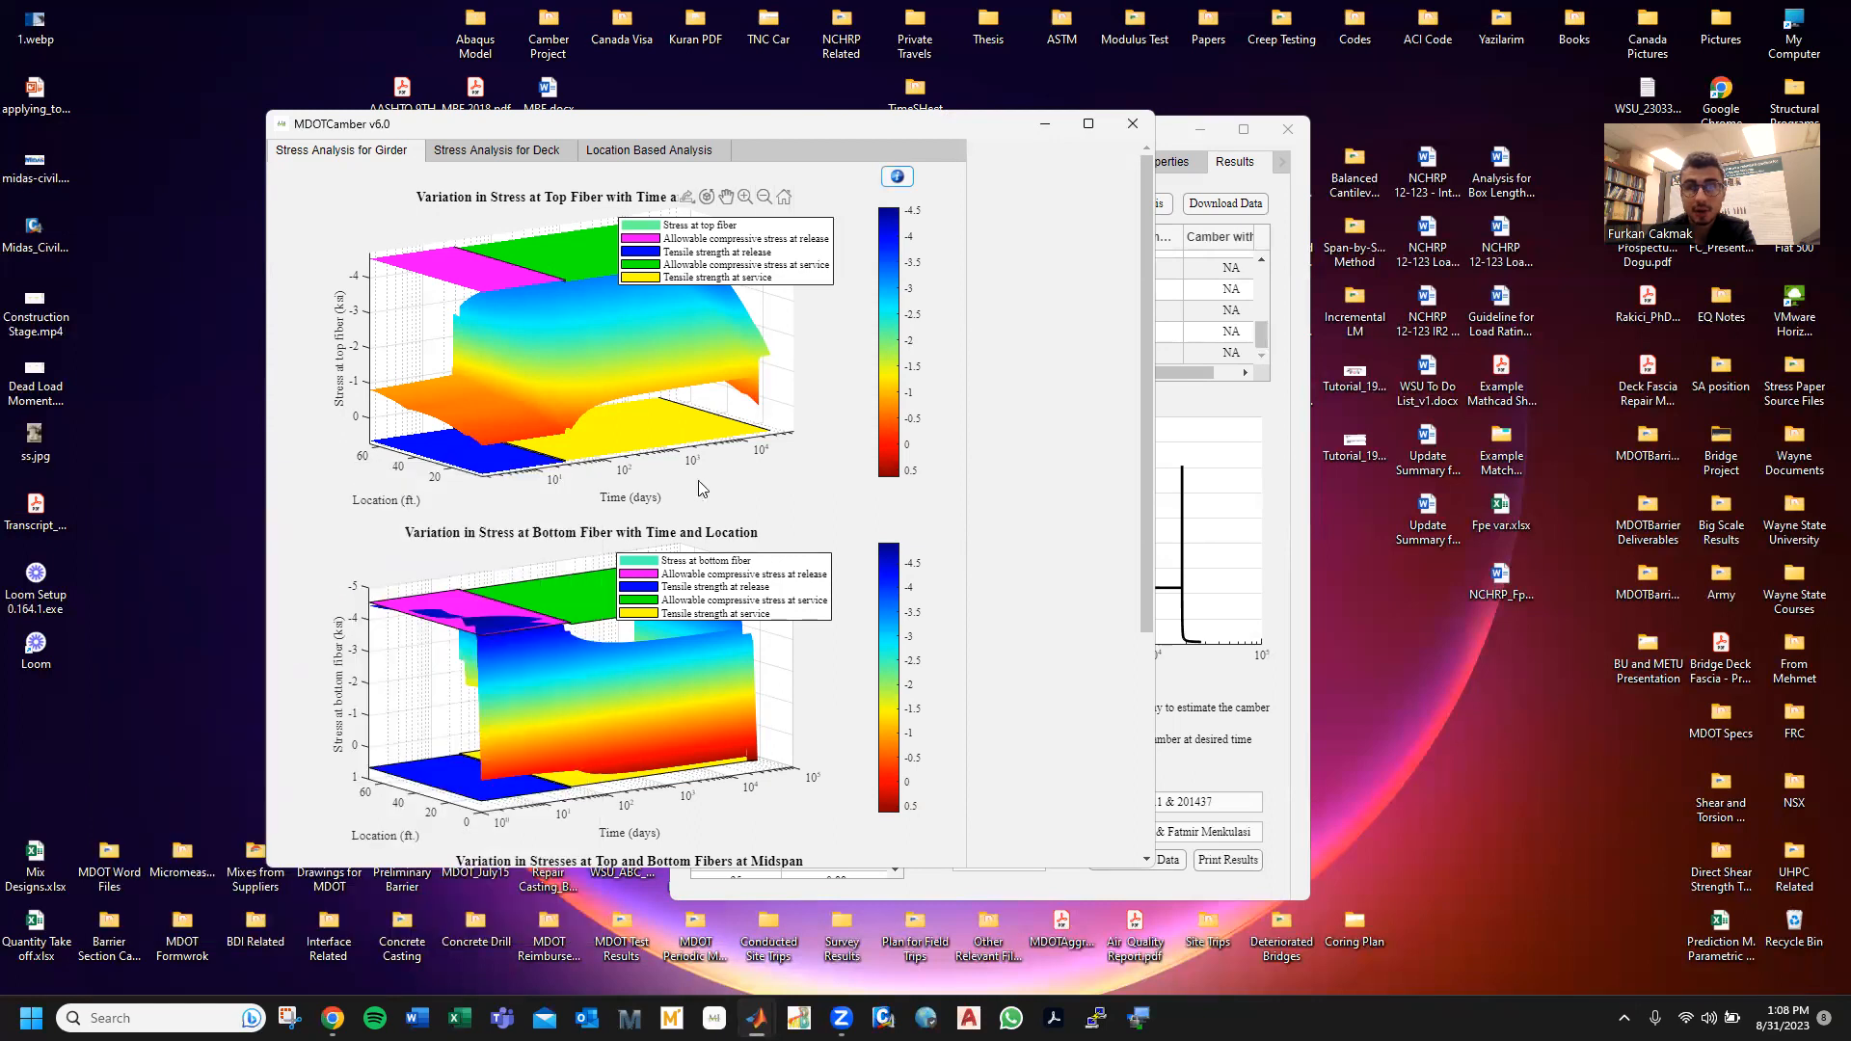
{"action": "scroll", "coordinate": [1153, 578], "scroll_direction": "down", "scroll_amount": 1}
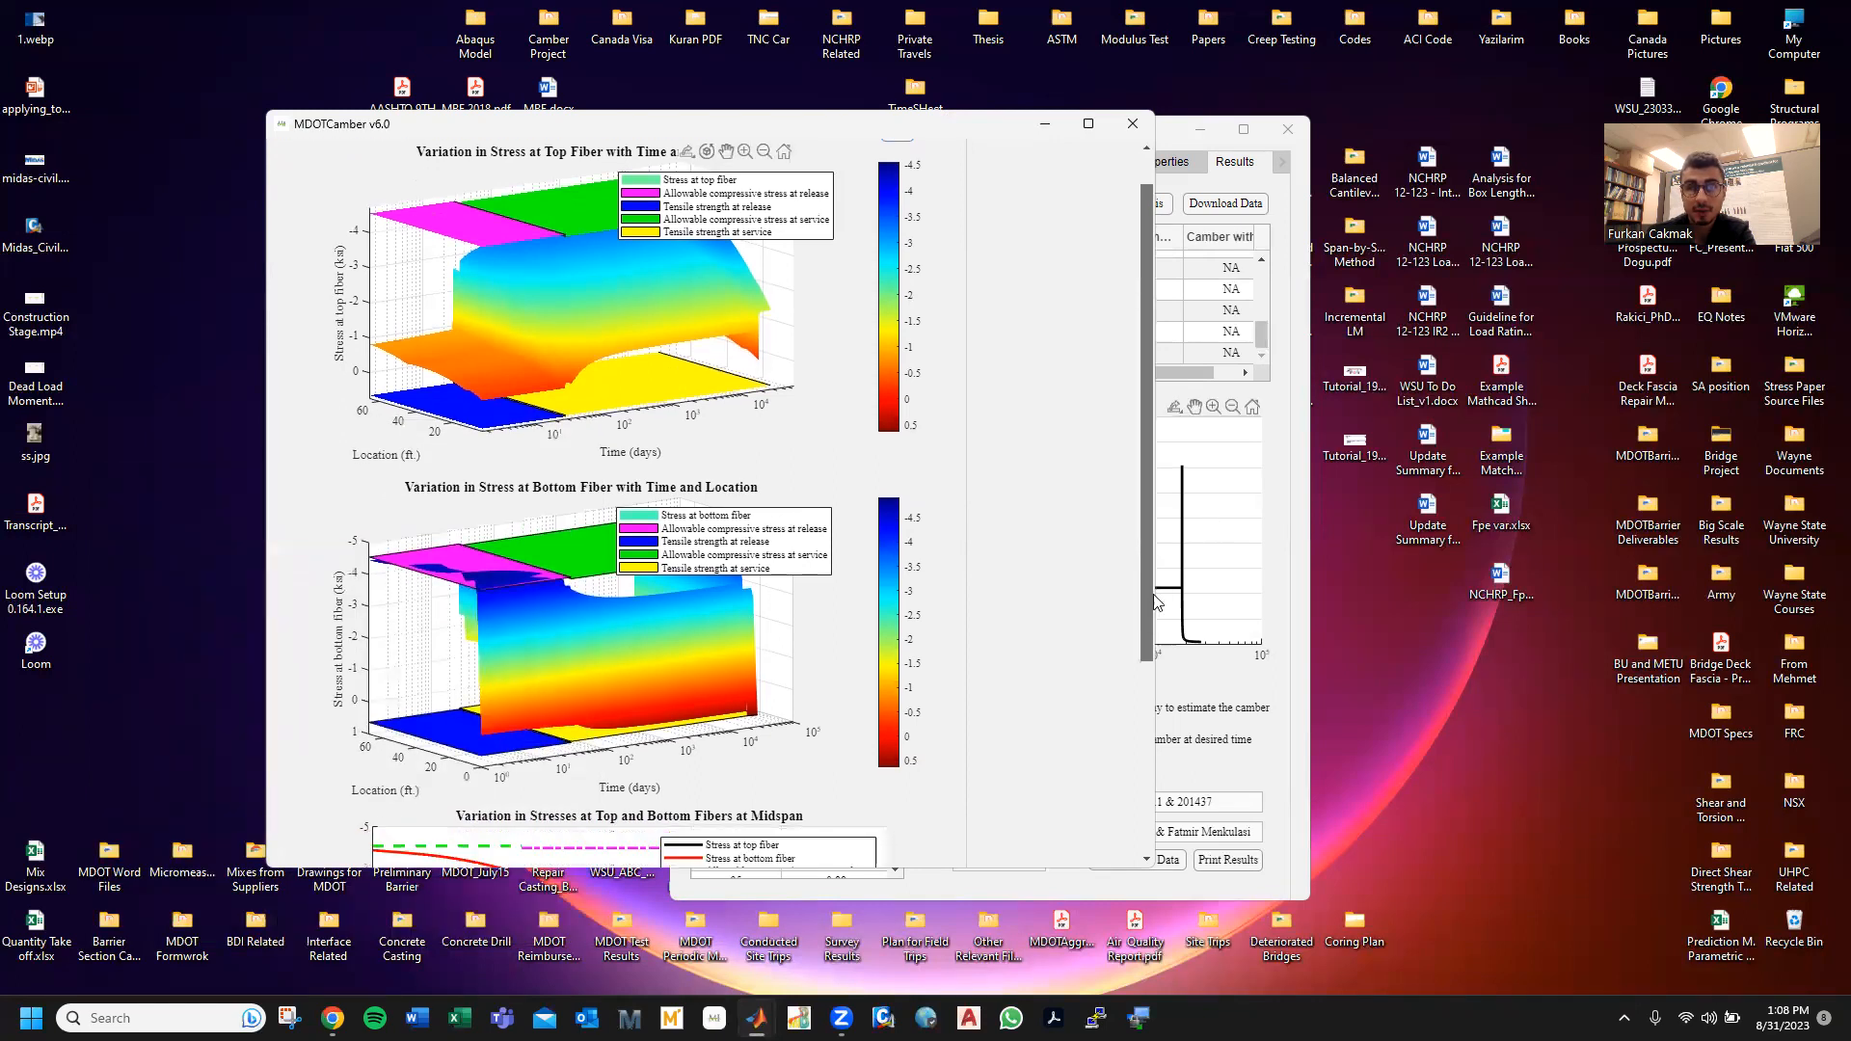
{"action": "scroll", "coordinate": [1157, 603], "scroll_direction": "down", "scroll_amount": 6}
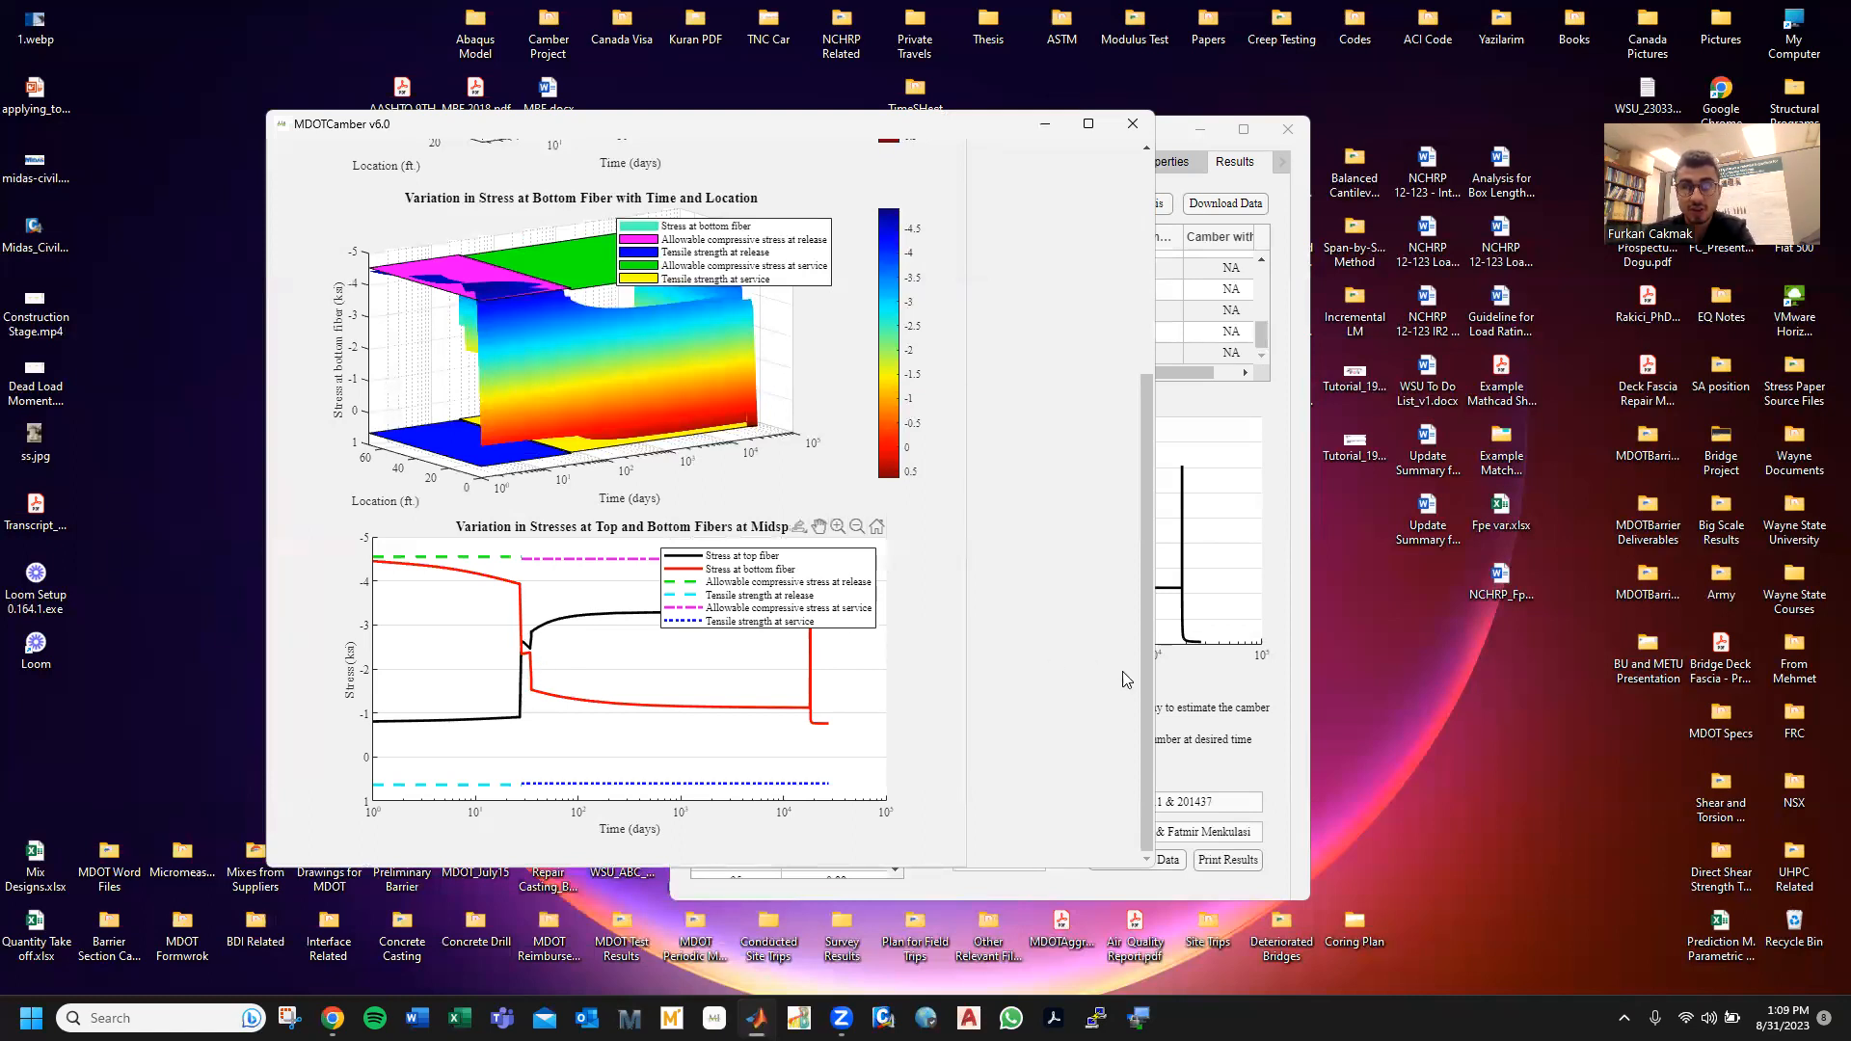
{"action": "left_click_drag", "start_coordinate": [1142, 679], "coordinate": [1138, 457]}
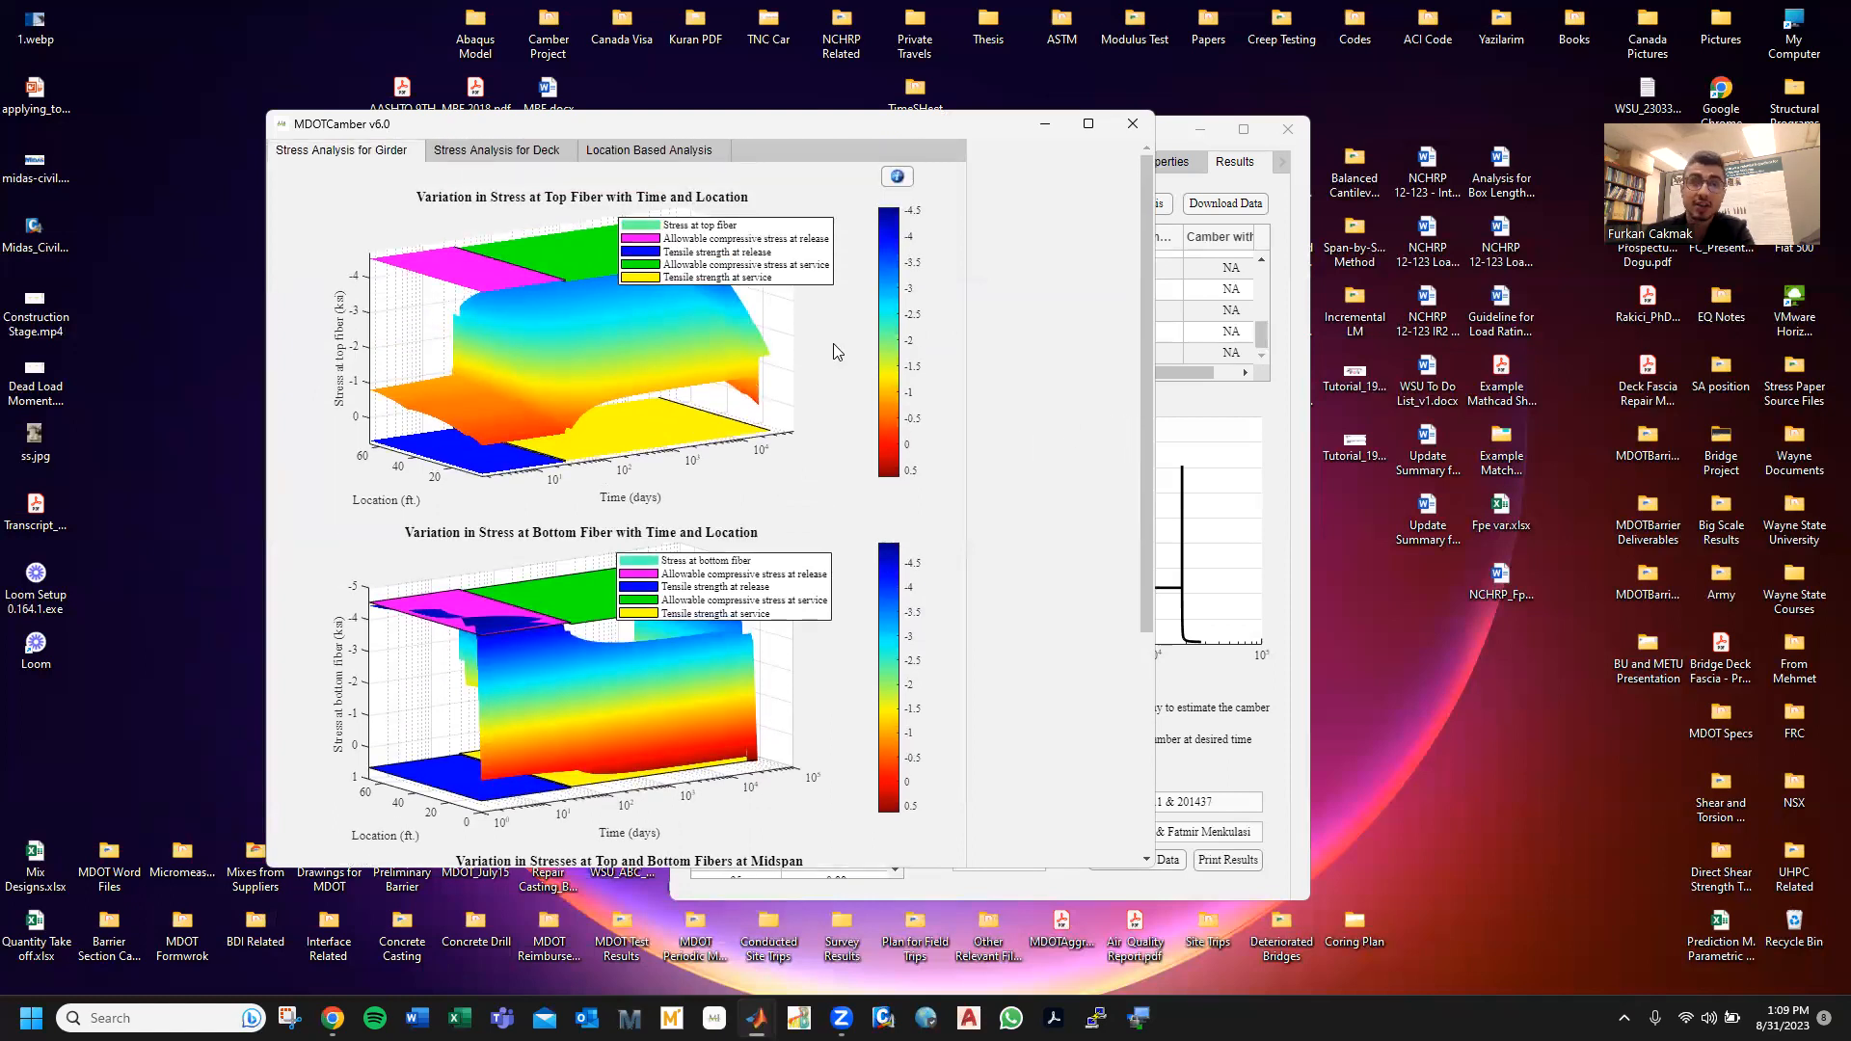
- Examine the deck's stress plots for the top fiber, the bottom fiber and both fibers at midspan
{"action": "left_click", "coordinate": [505, 149]}
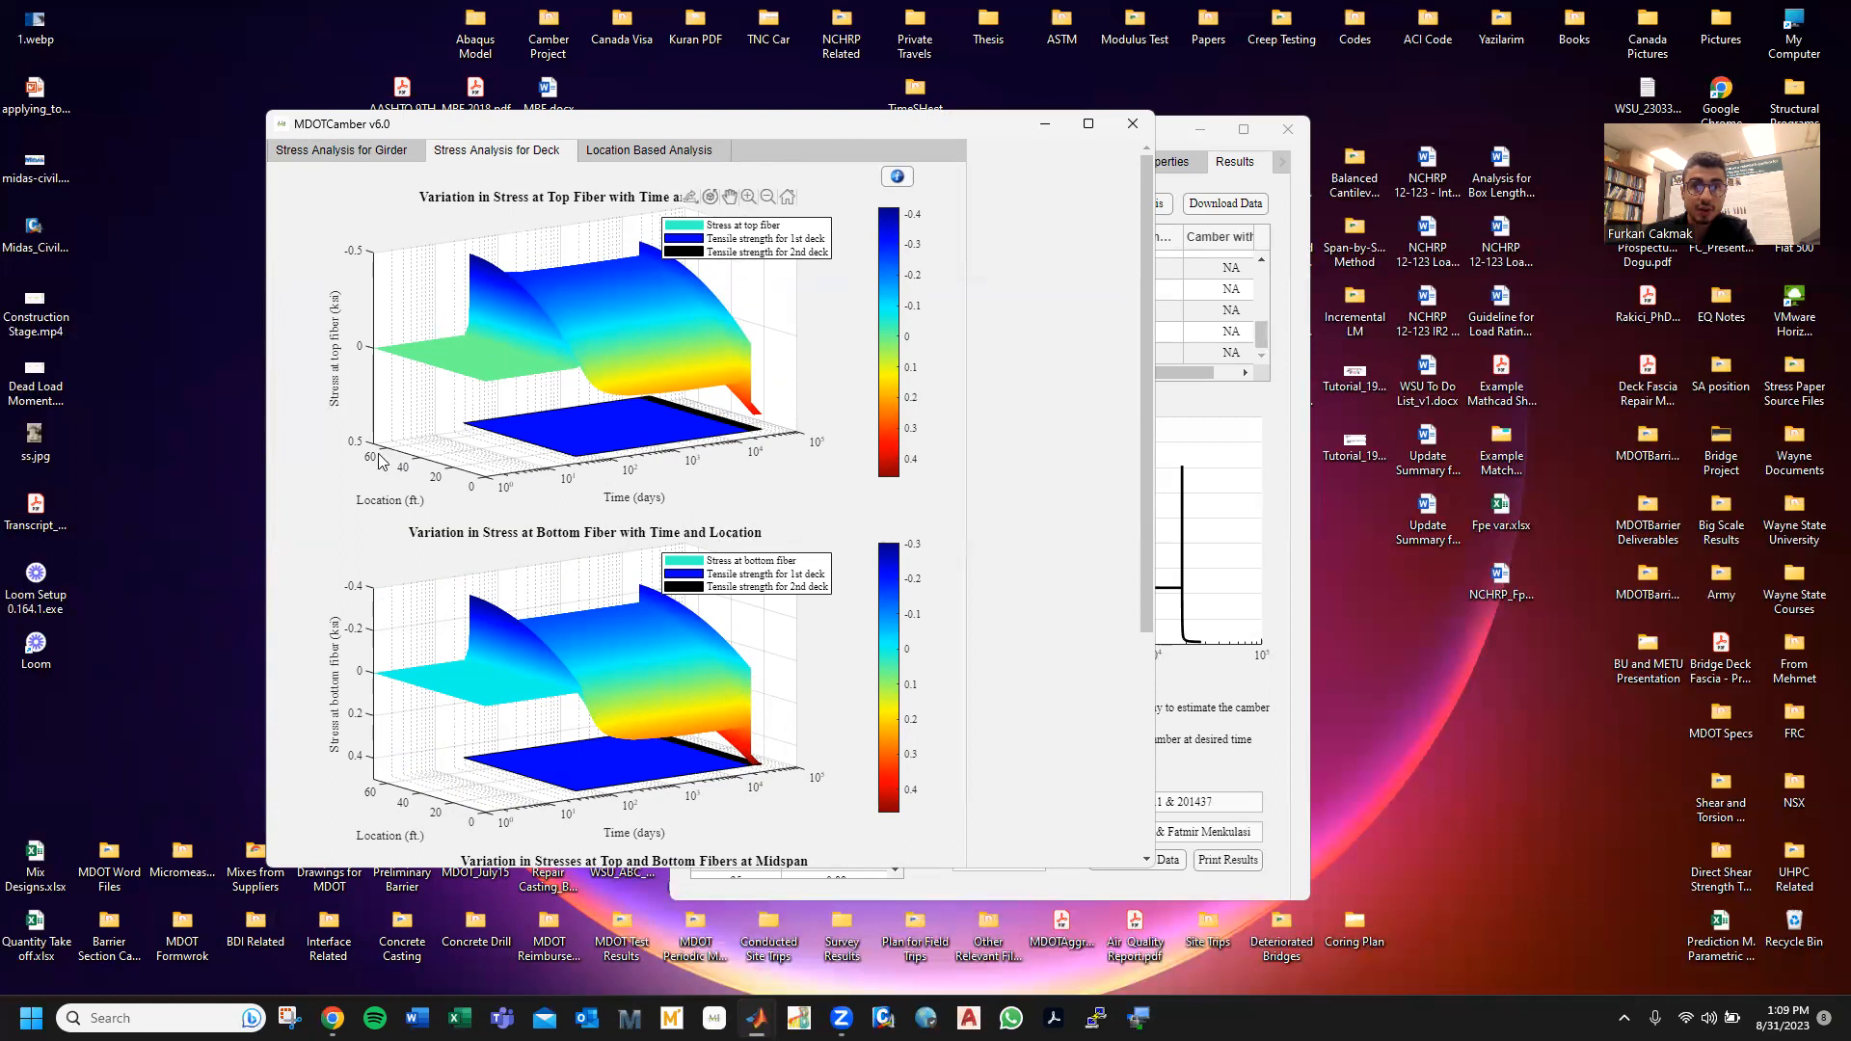
{"action": "left_click_drag", "start_coordinate": [1141, 609], "coordinate": [1118, 675]}
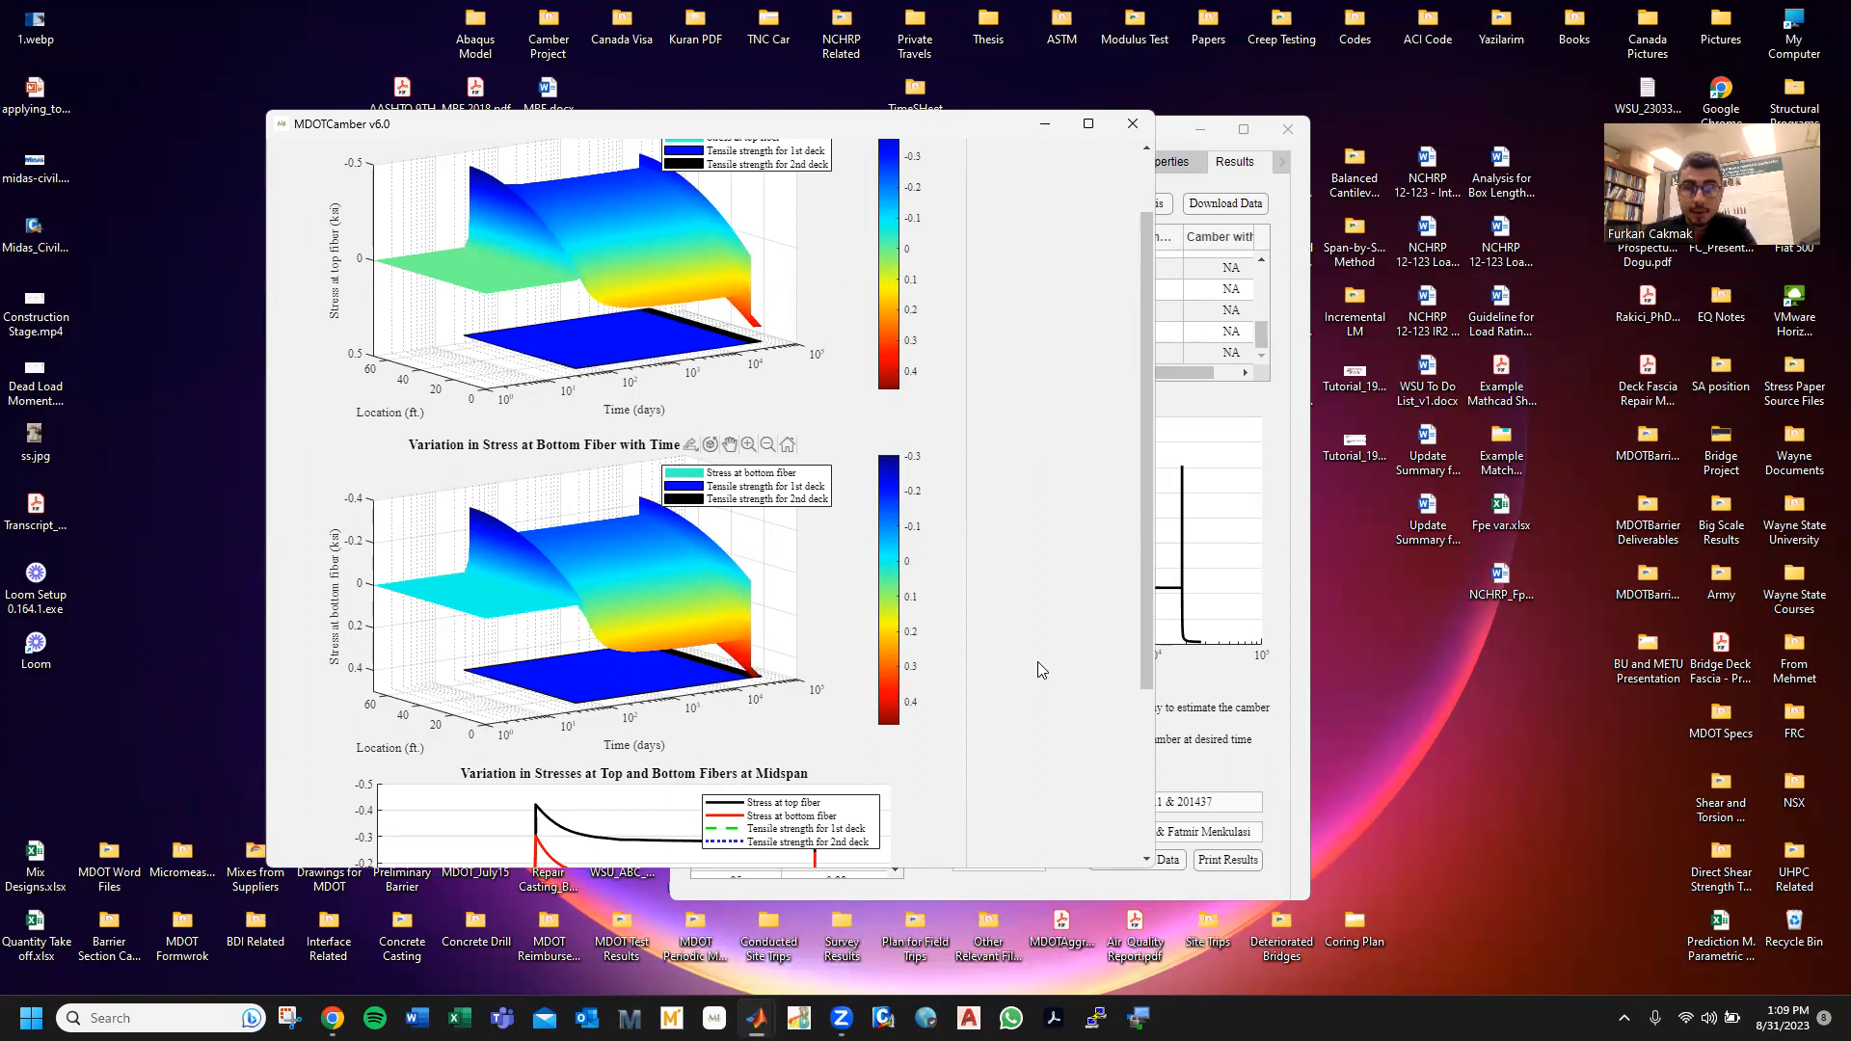
{"action": "left_click_drag", "start_coordinate": [1150, 640], "coordinate": [1139, 812]}
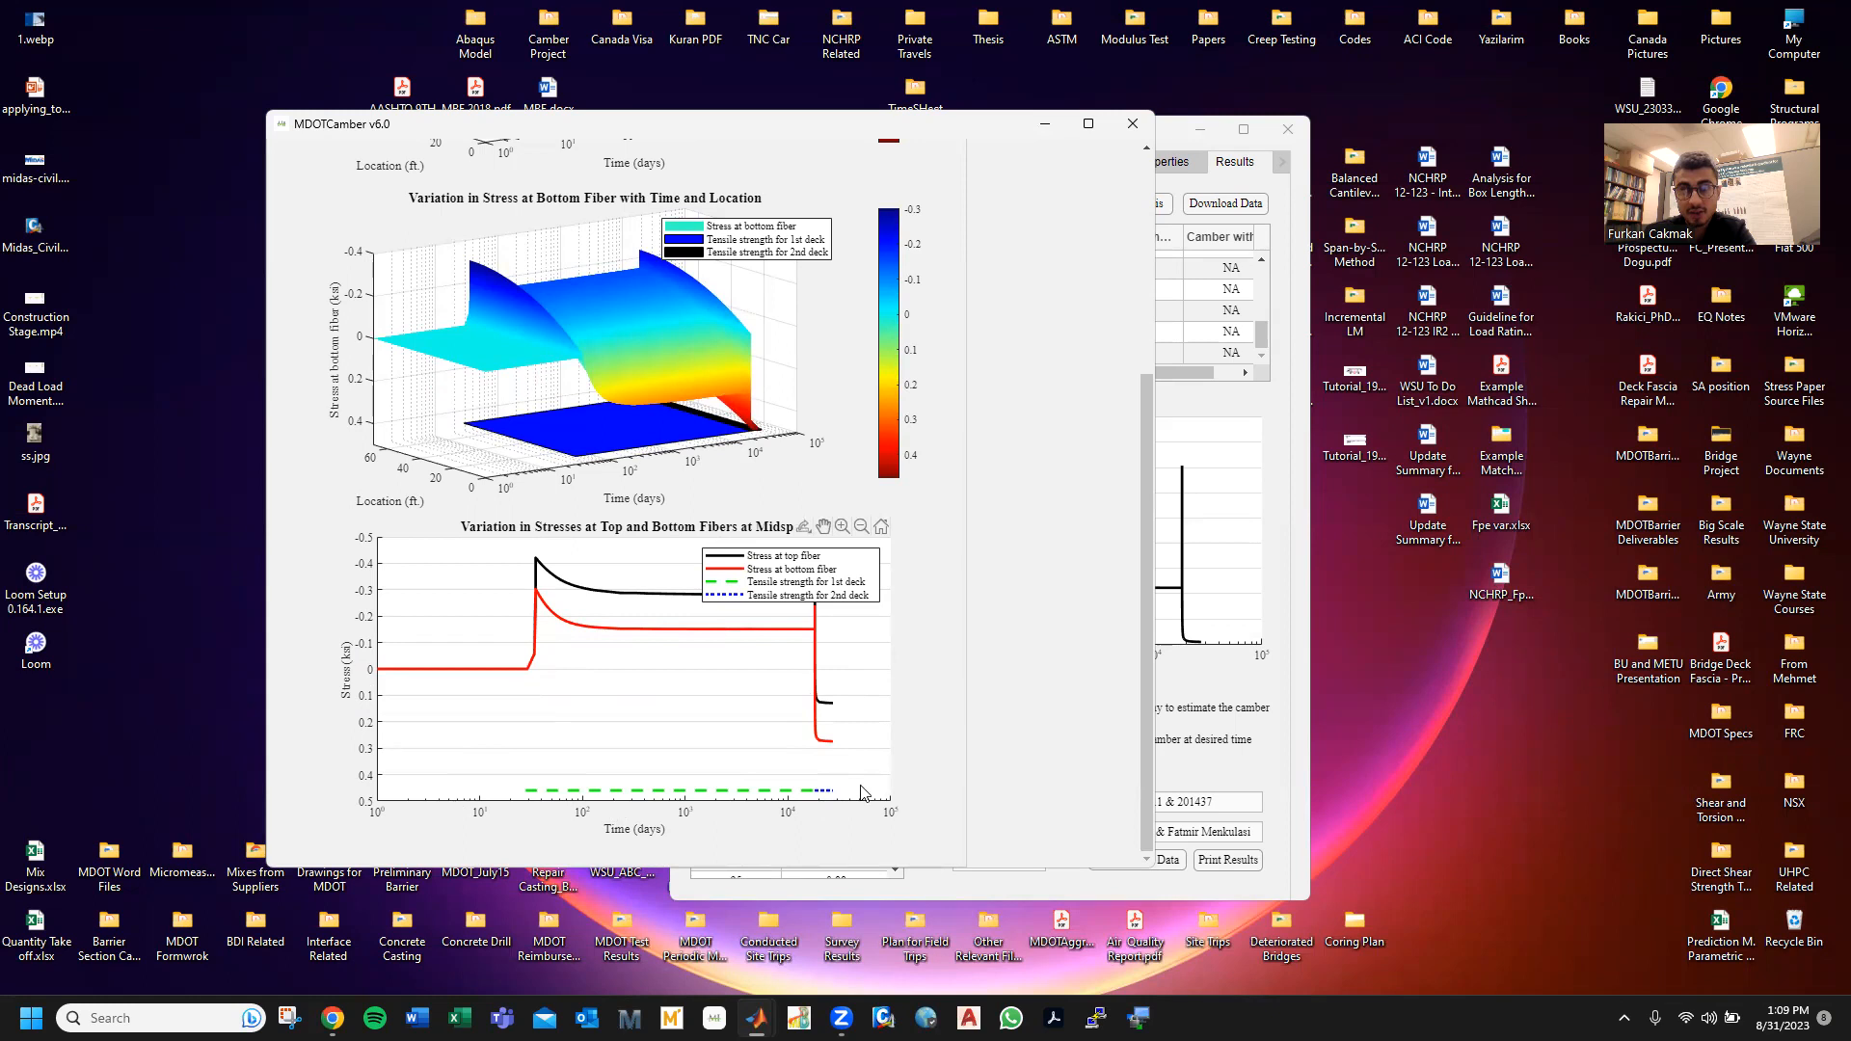
{"action": "scroll", "coordinate": [1144, 739], "scroll_direction": "up", "scroll_amount": 5}
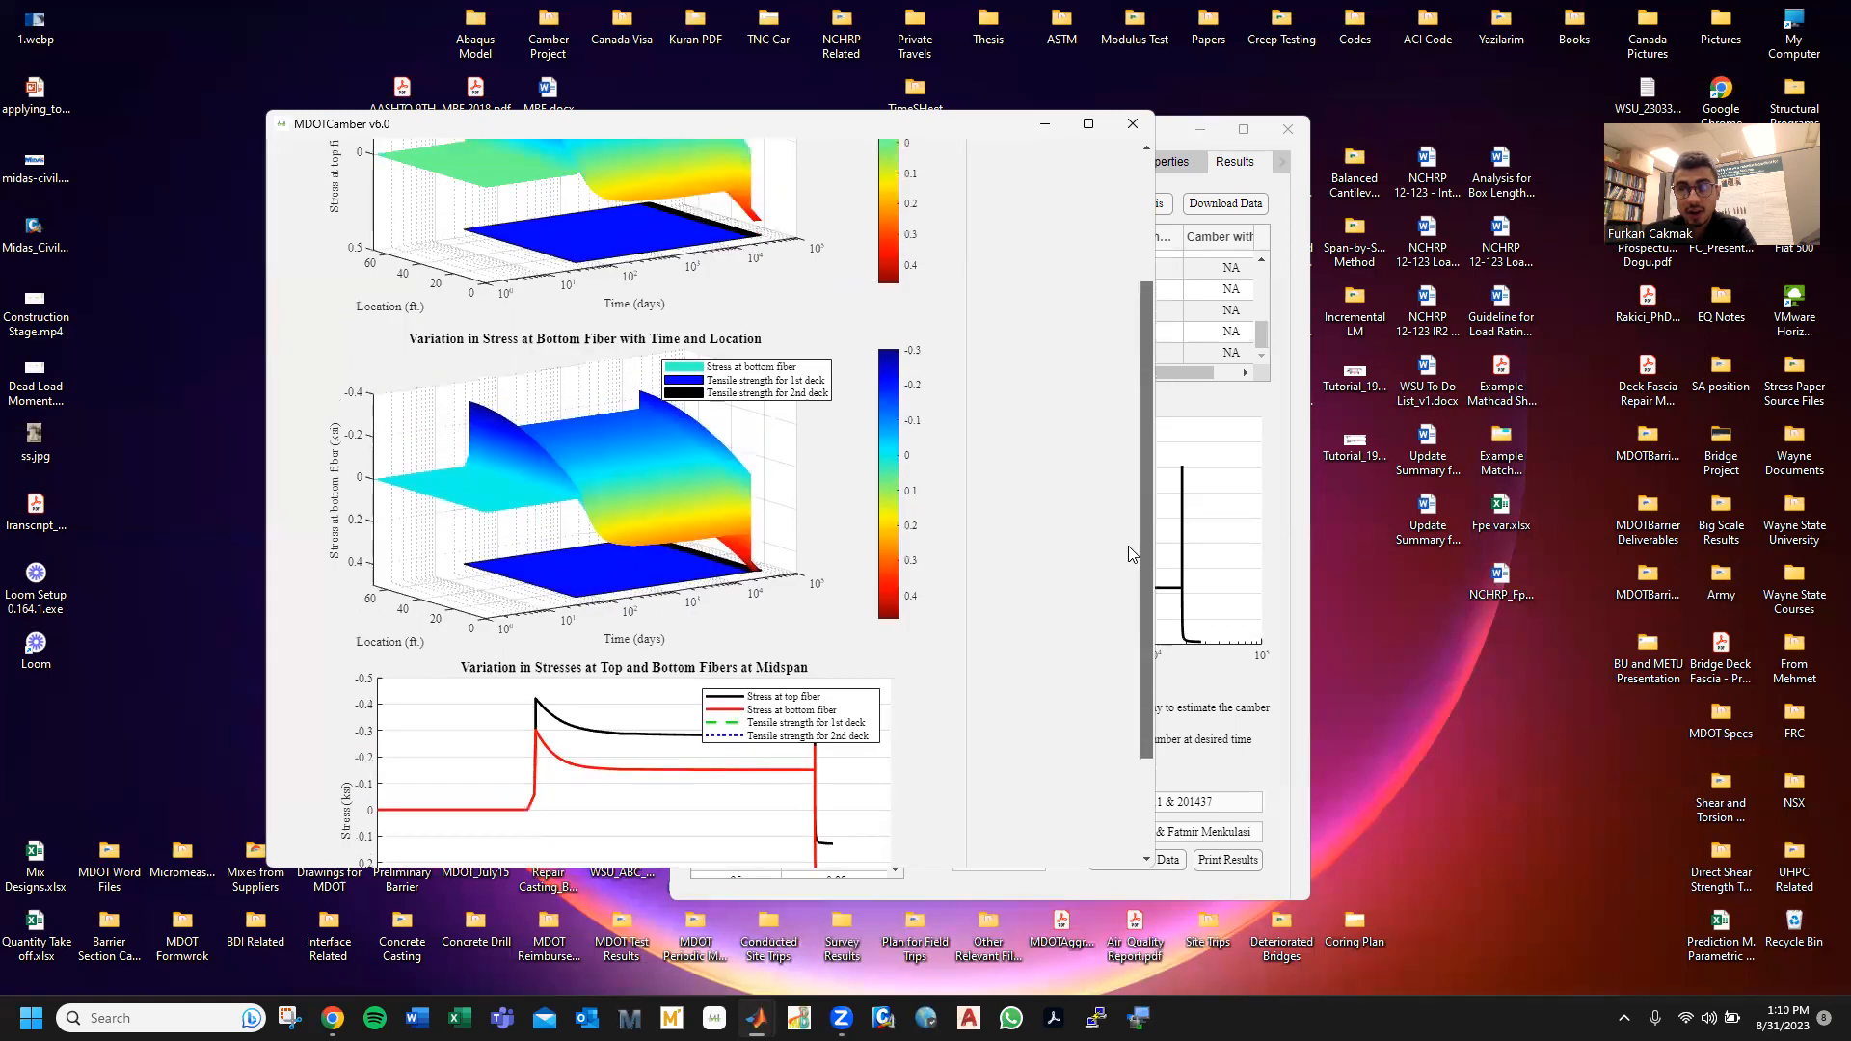
- Run the location-based stress analysis for a time of 55 days
{"action": "left_click", "coordinate": [626, 152]}
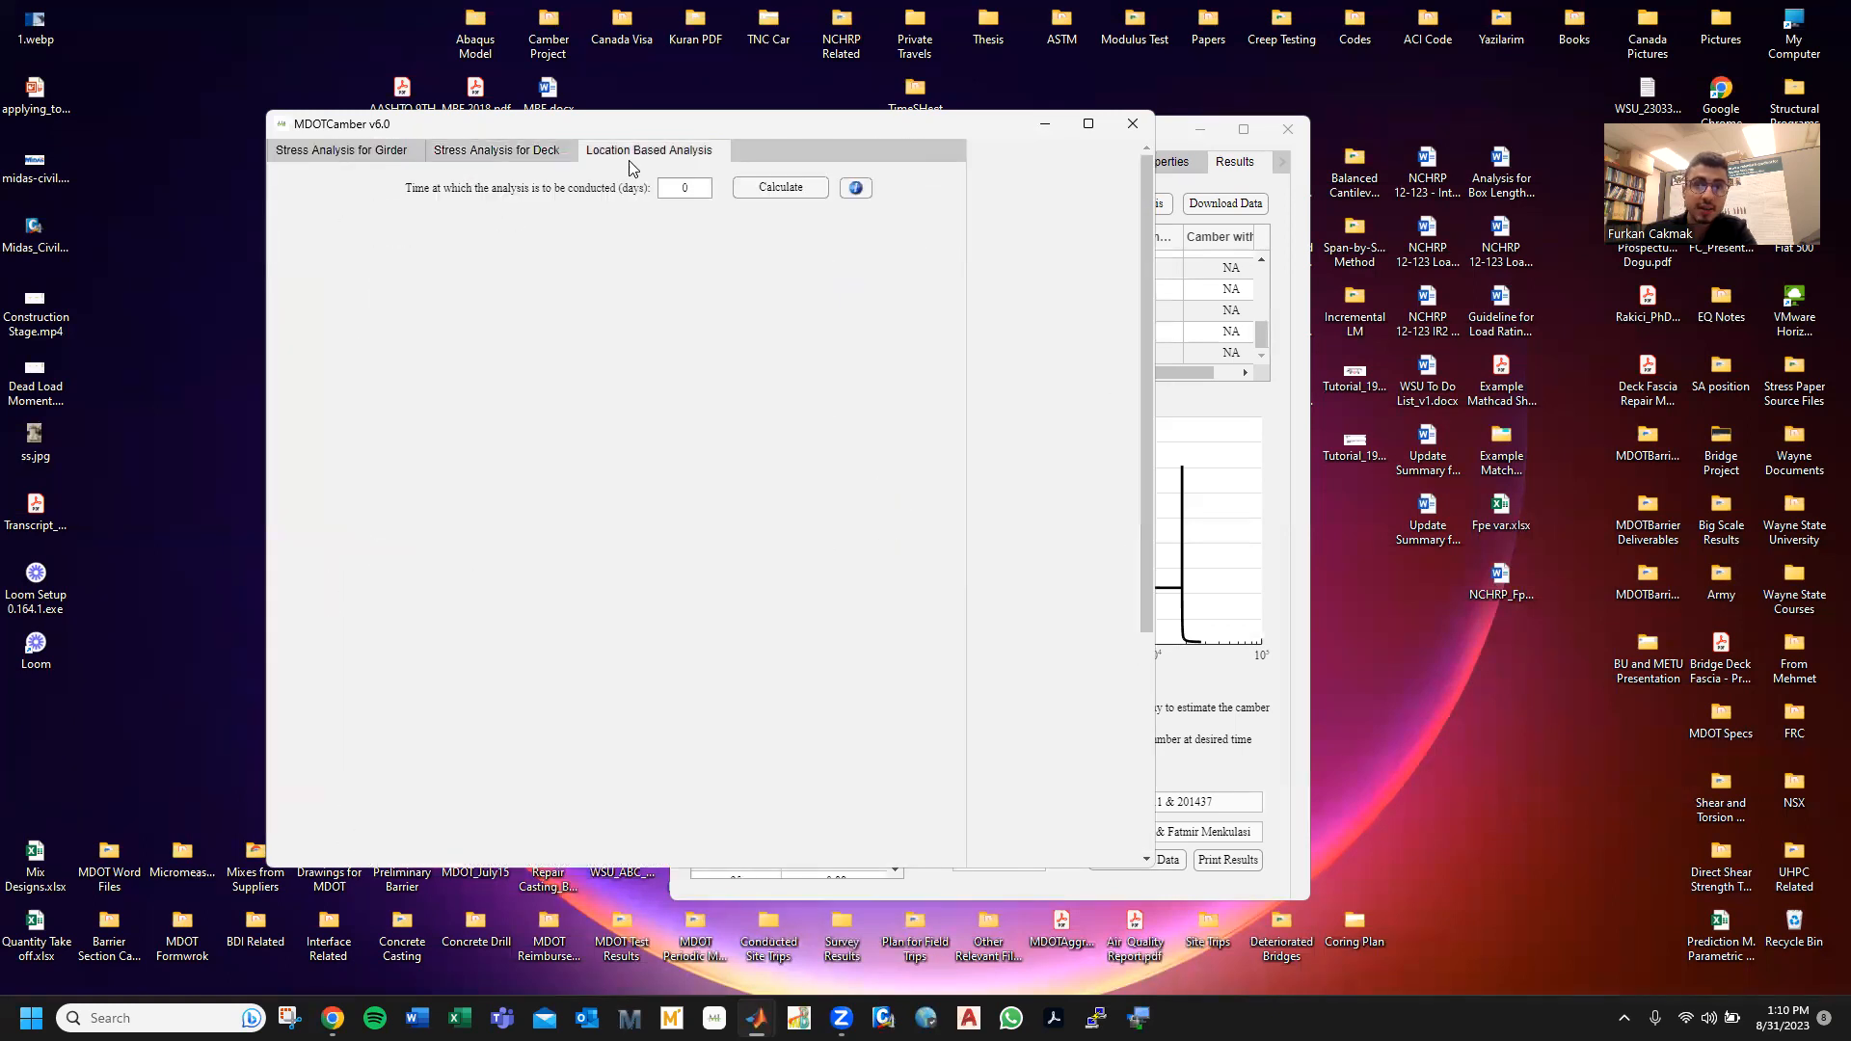
{"action": "type", "text": "55"}
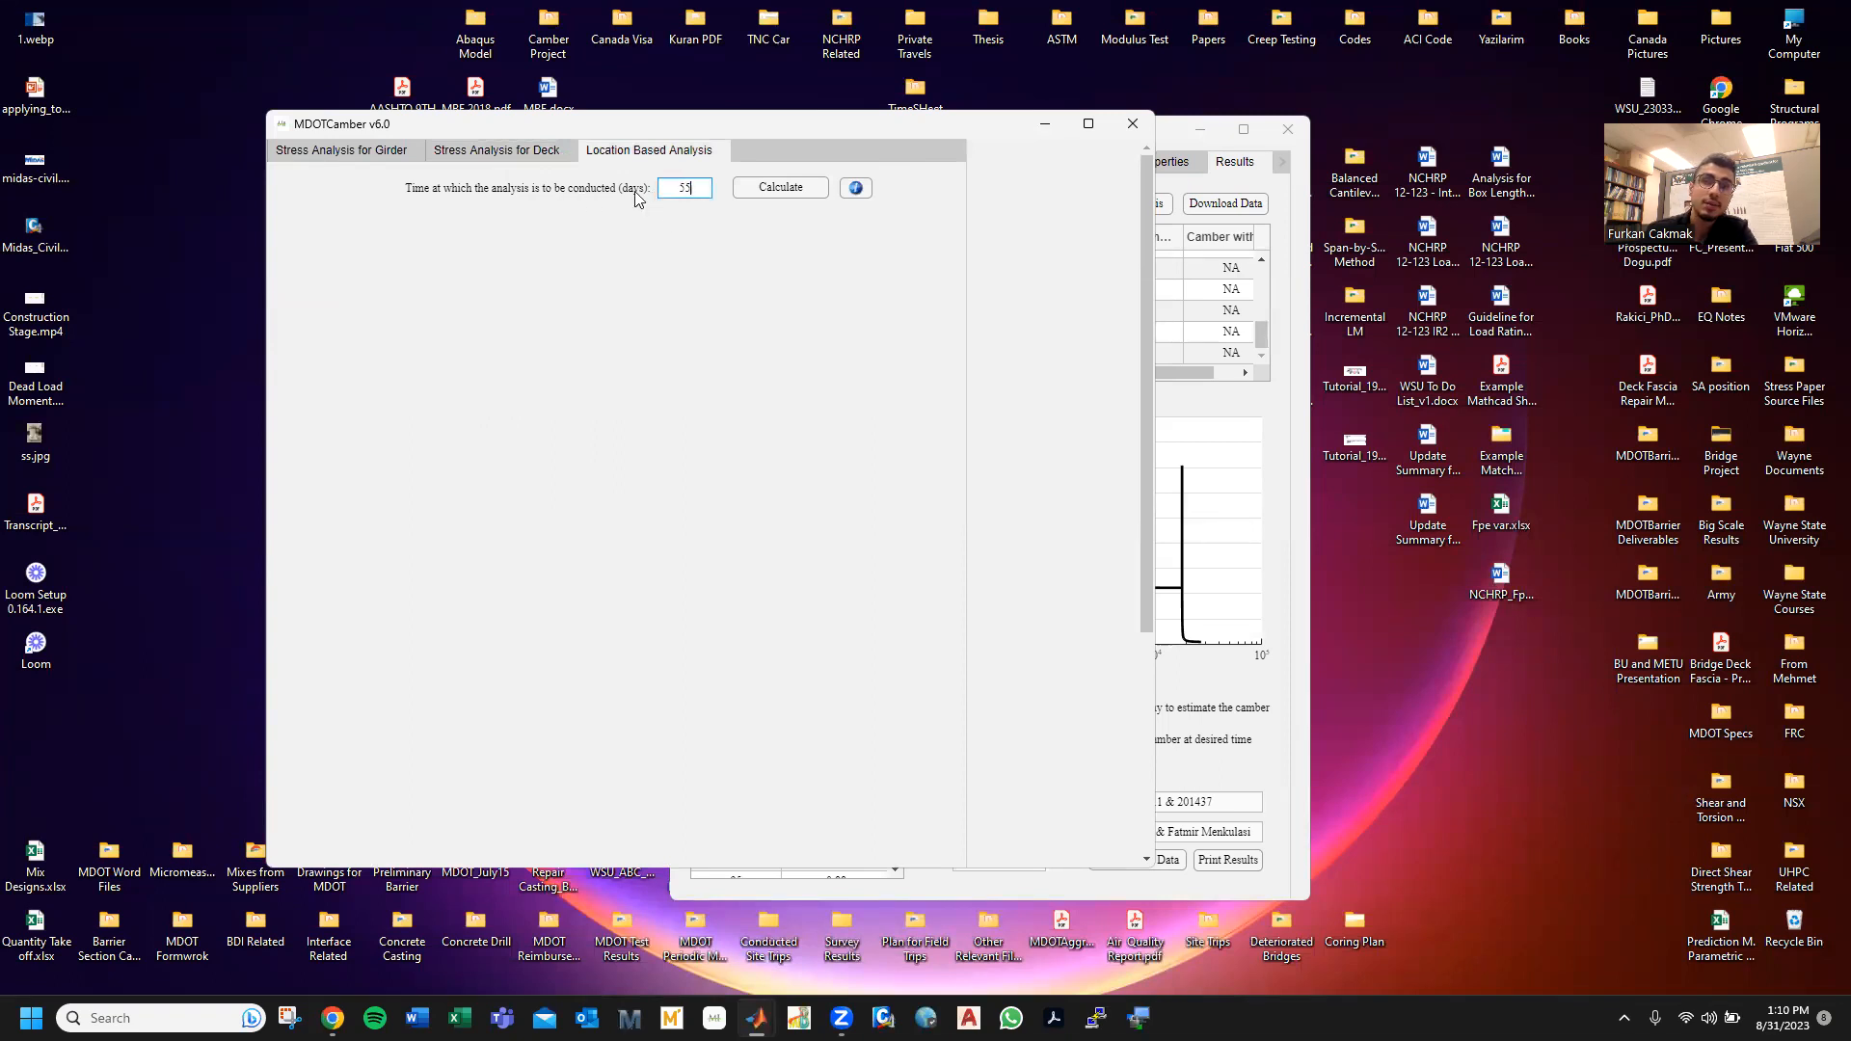
{"action": "left_click", "coordinate": [796, 190]}
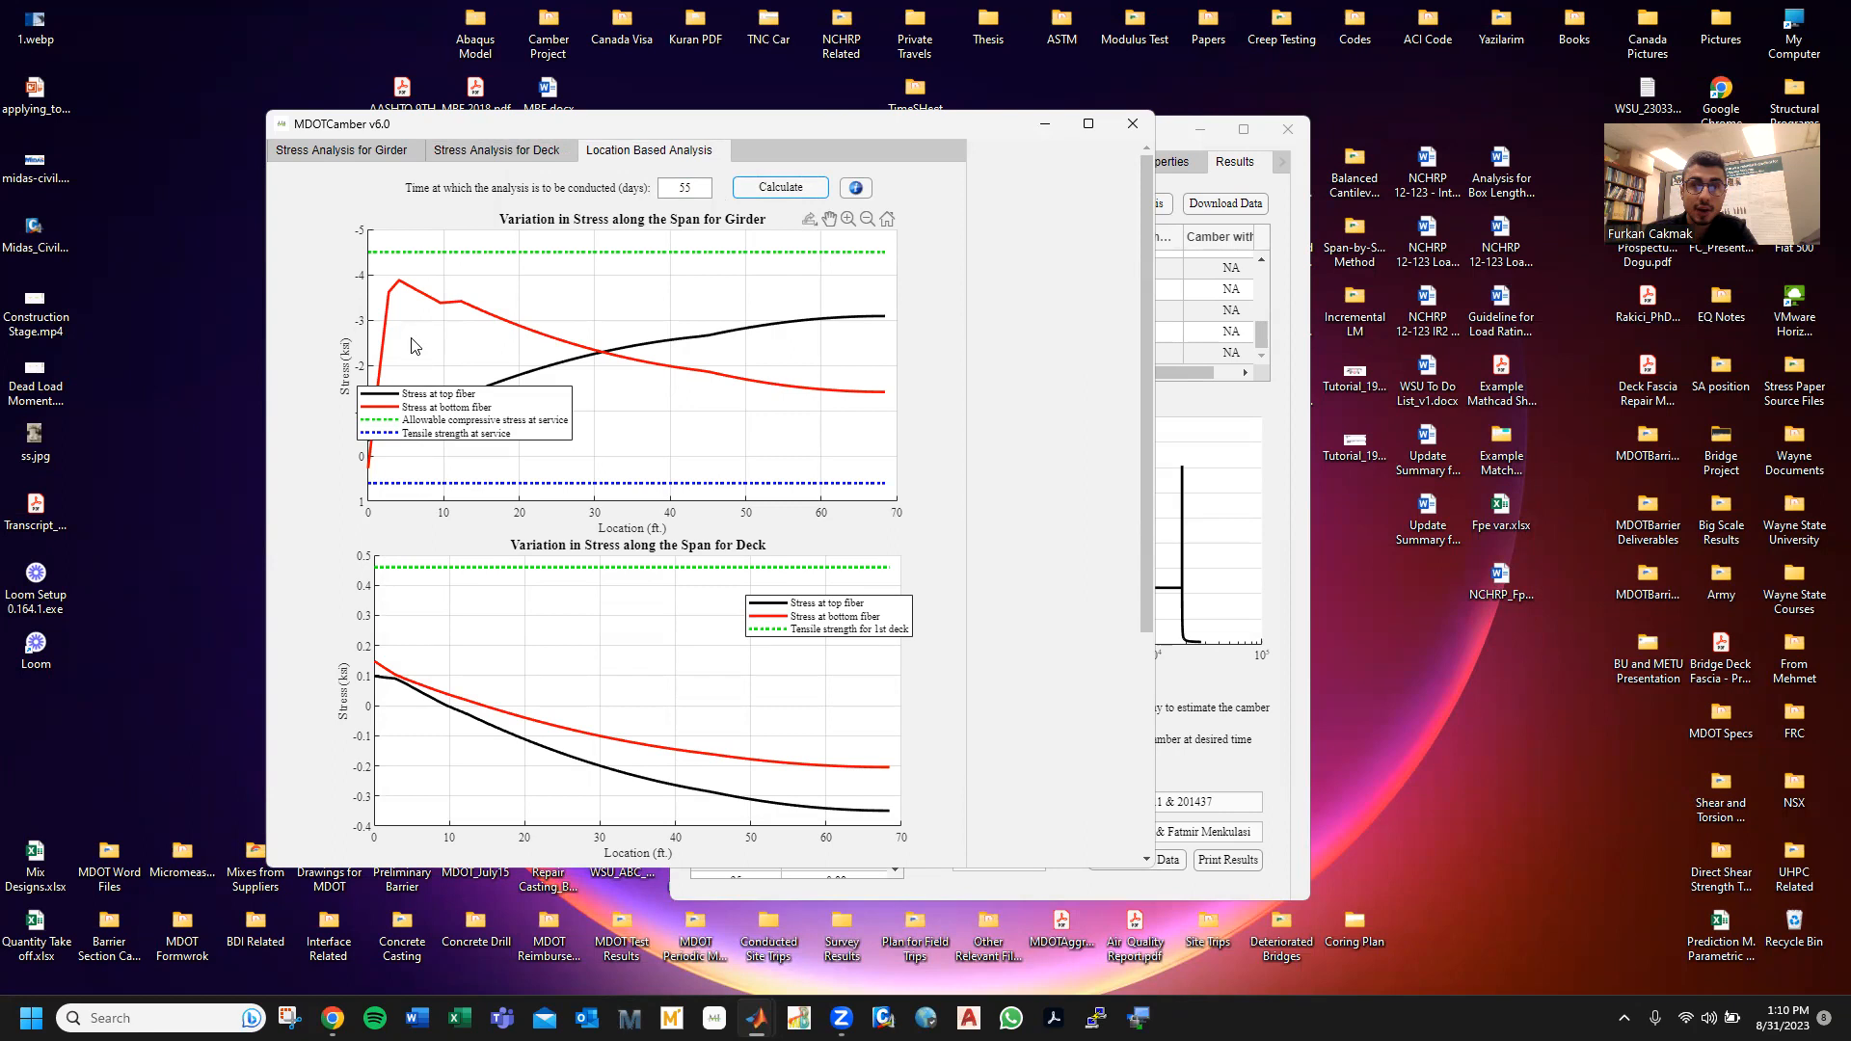
- Examine the girder and deck stress plots along the span and the cross-sectional stress at midspan, and close the stress analysis
{"action": "left_click_drag", "start_coordinate": [1150, 574], "coordinate": [1148, 761]}
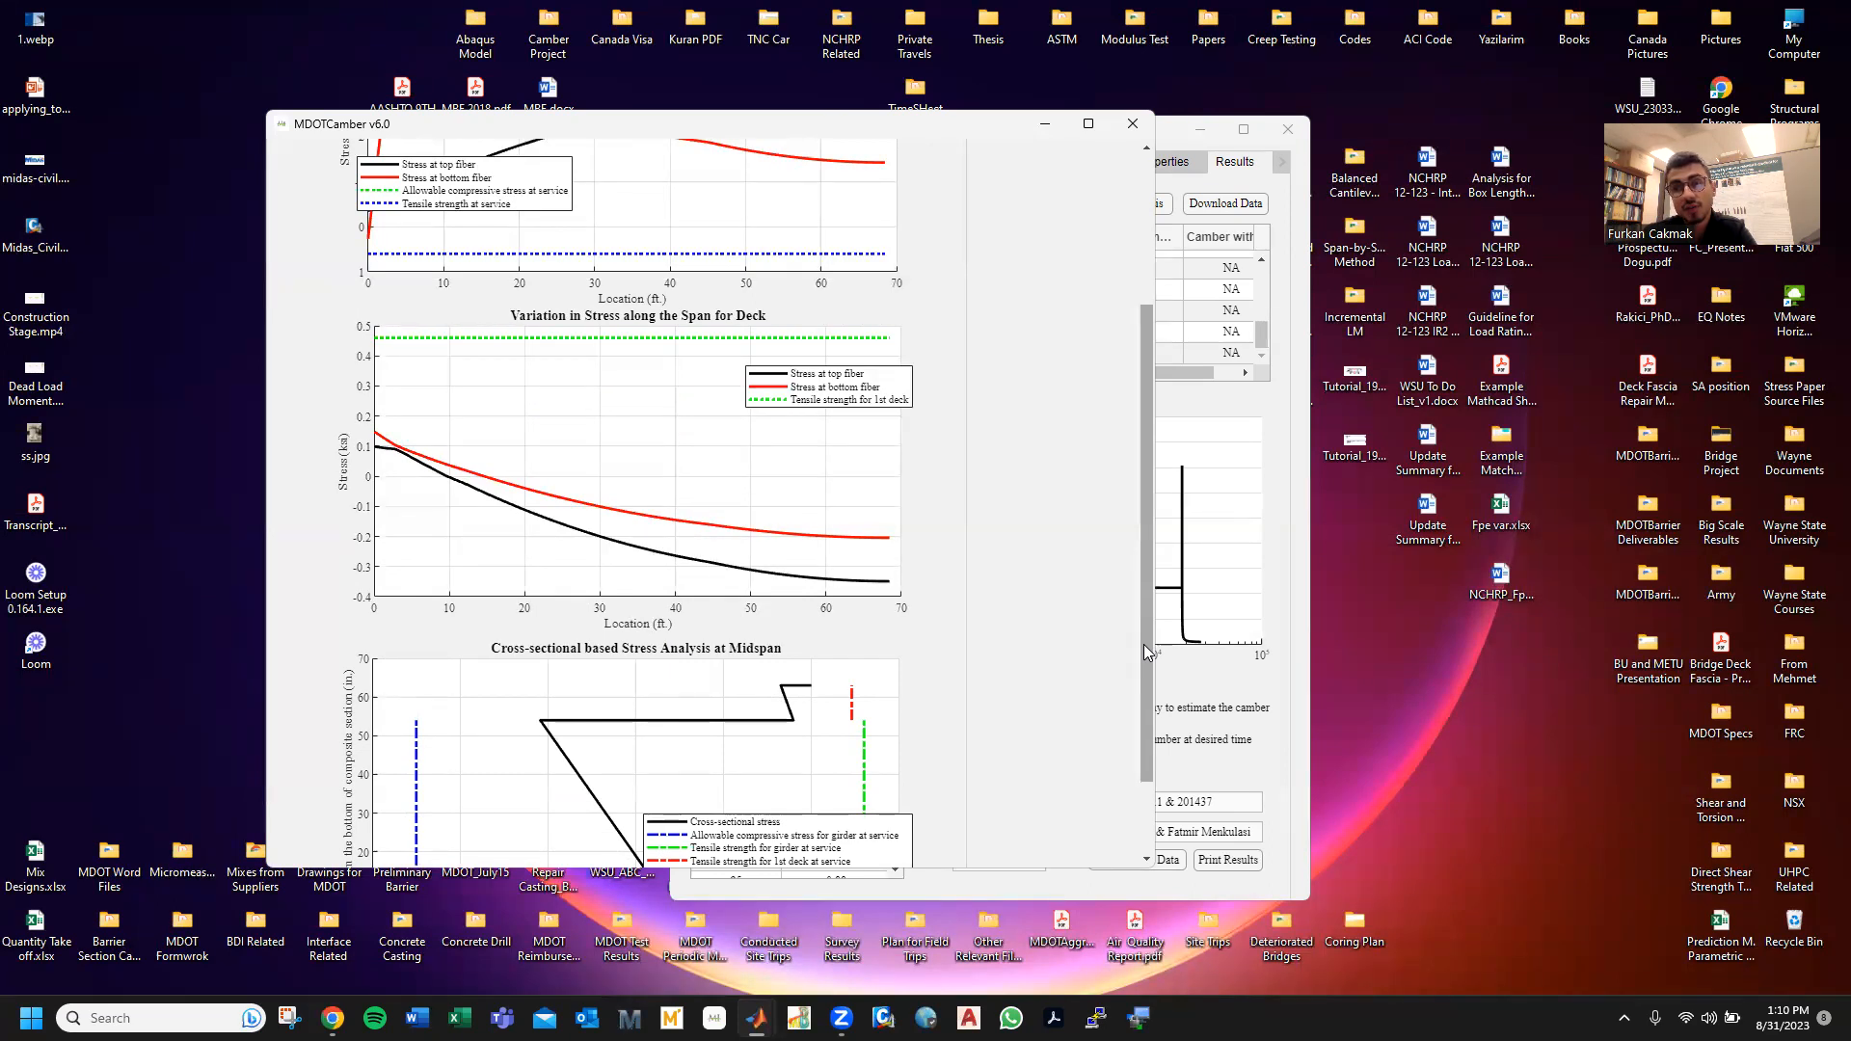
{"action": "mouse_move", "coordinate": [1144, 646]}
{"action": "left_mouse_down"}
{"action": "mouse_move", "coordinate": [1119, 578]}
{"action": "mouse_move", "coordinate": [1147, 671]}
{"action": "left_mouse_up"}
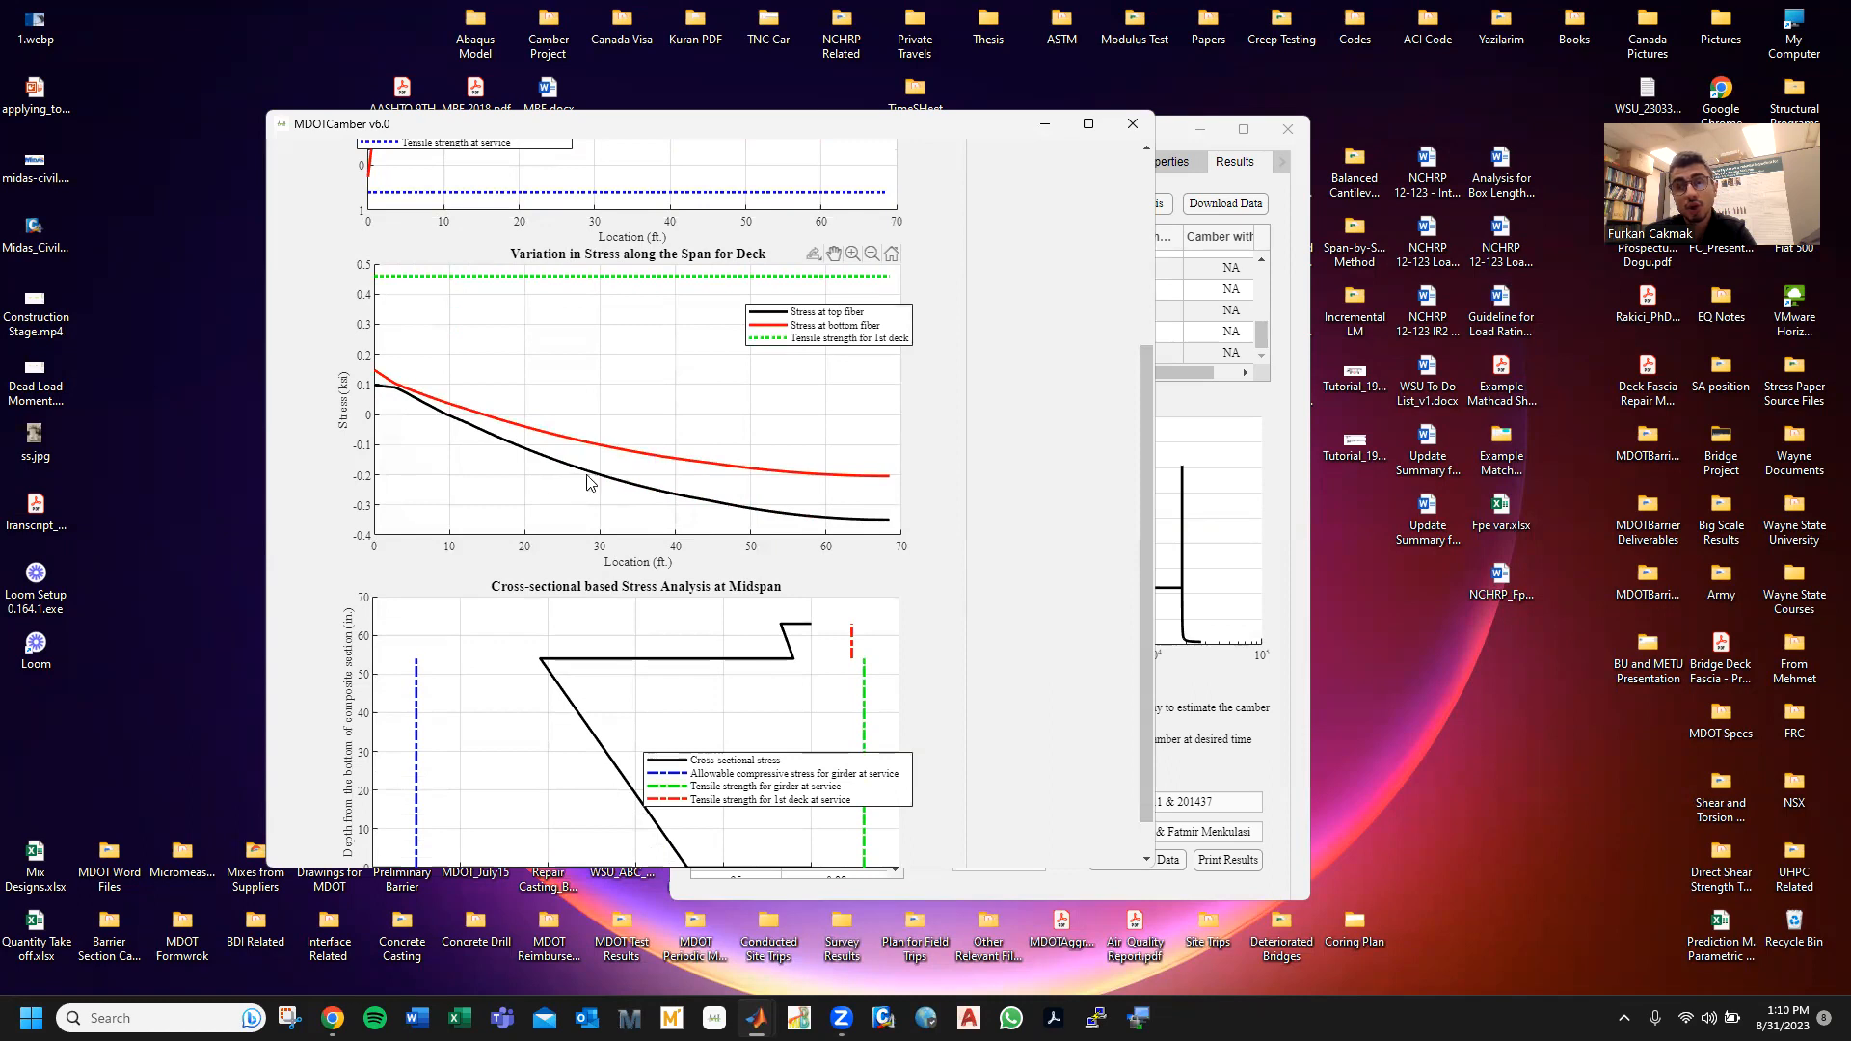
{"action": "left_click_drag", "start_coordinate": [1142, 717], "coordinate": [1153, 769]}
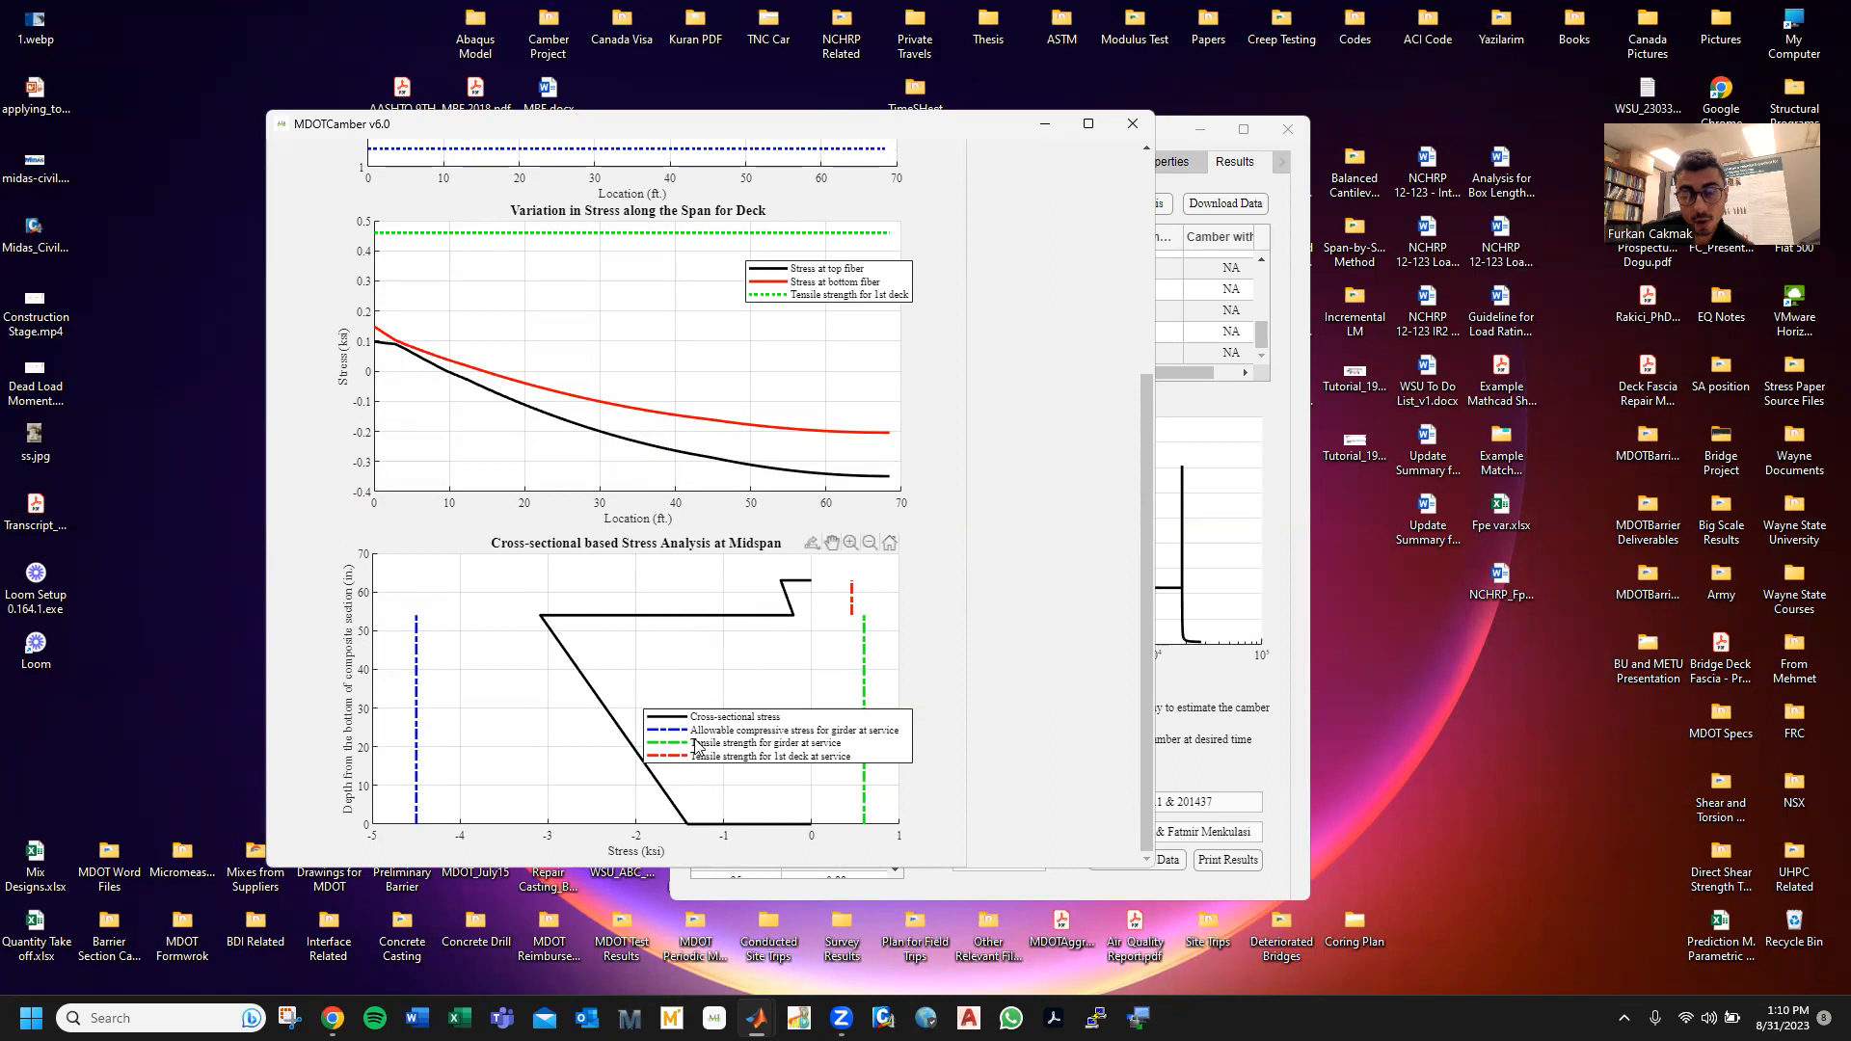
{"action": "left_click_drag", "start_coordinate": [1149, 508], "coordinate": [1036, 231]}
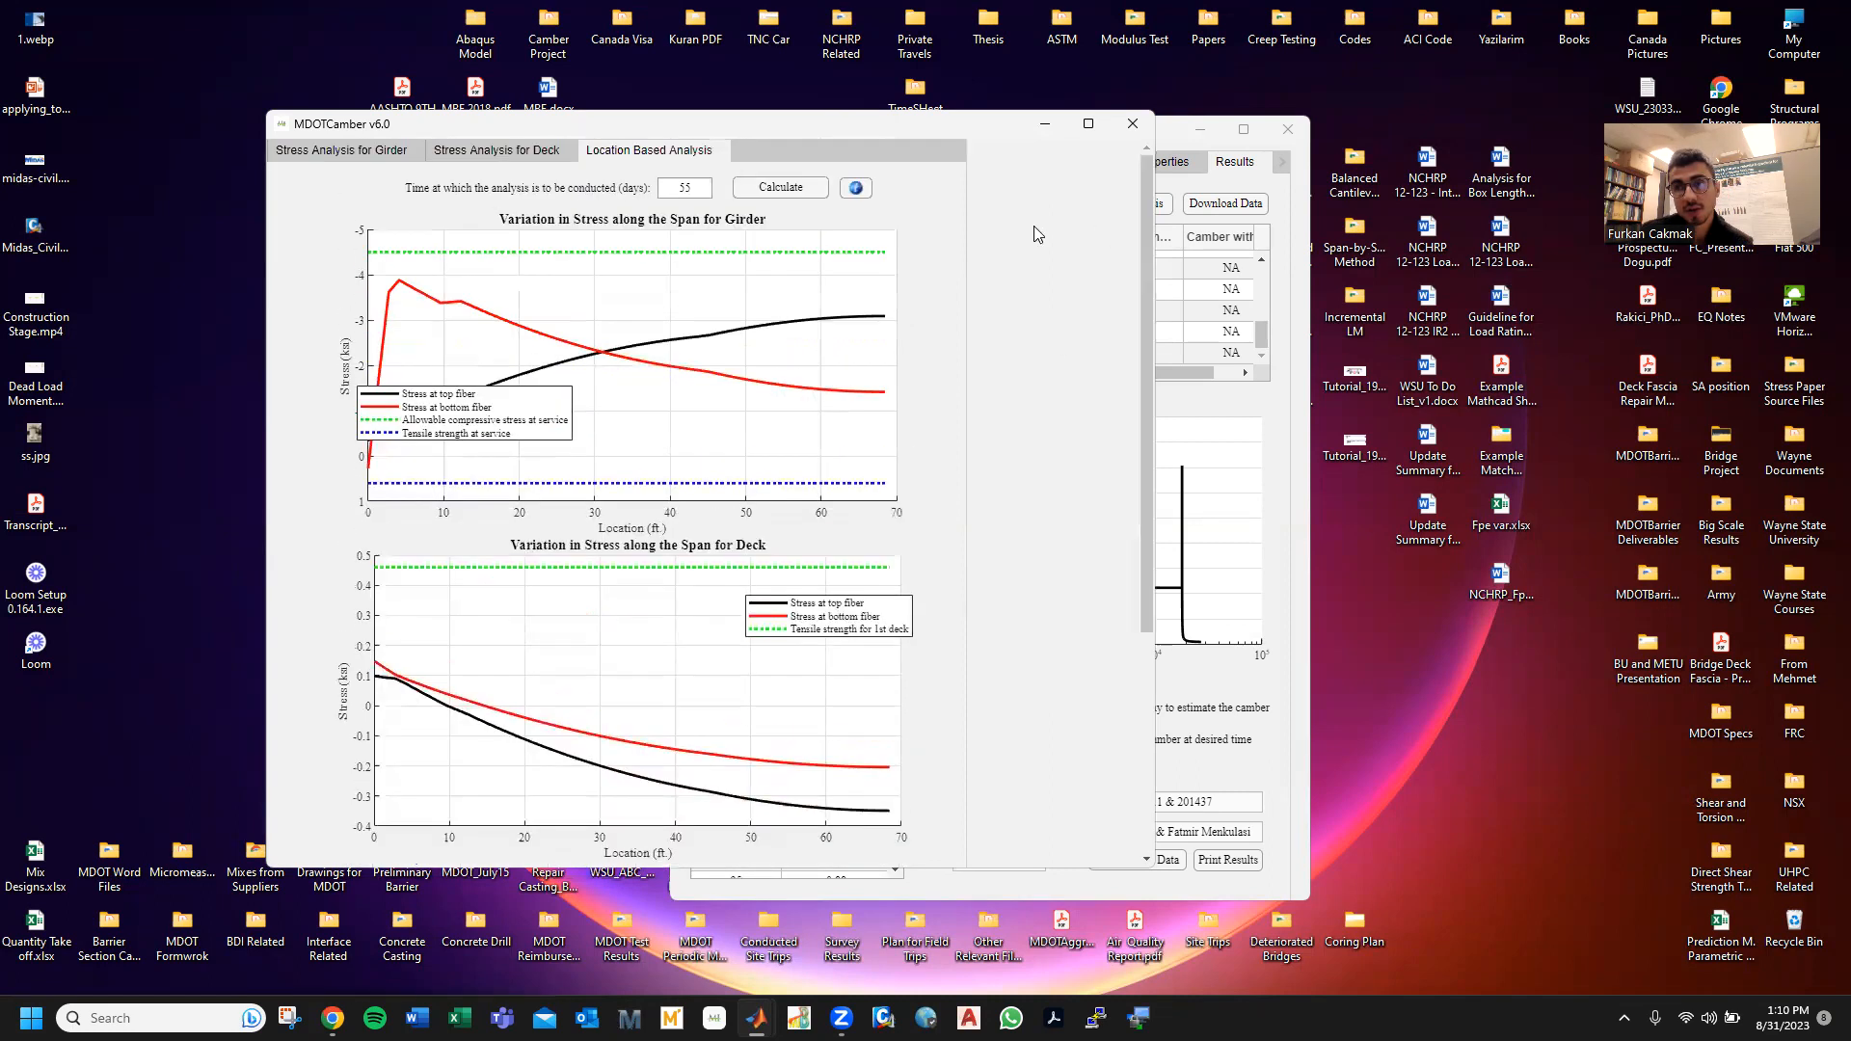
{"action": "left_click", "coordinate": [1134, 124]}
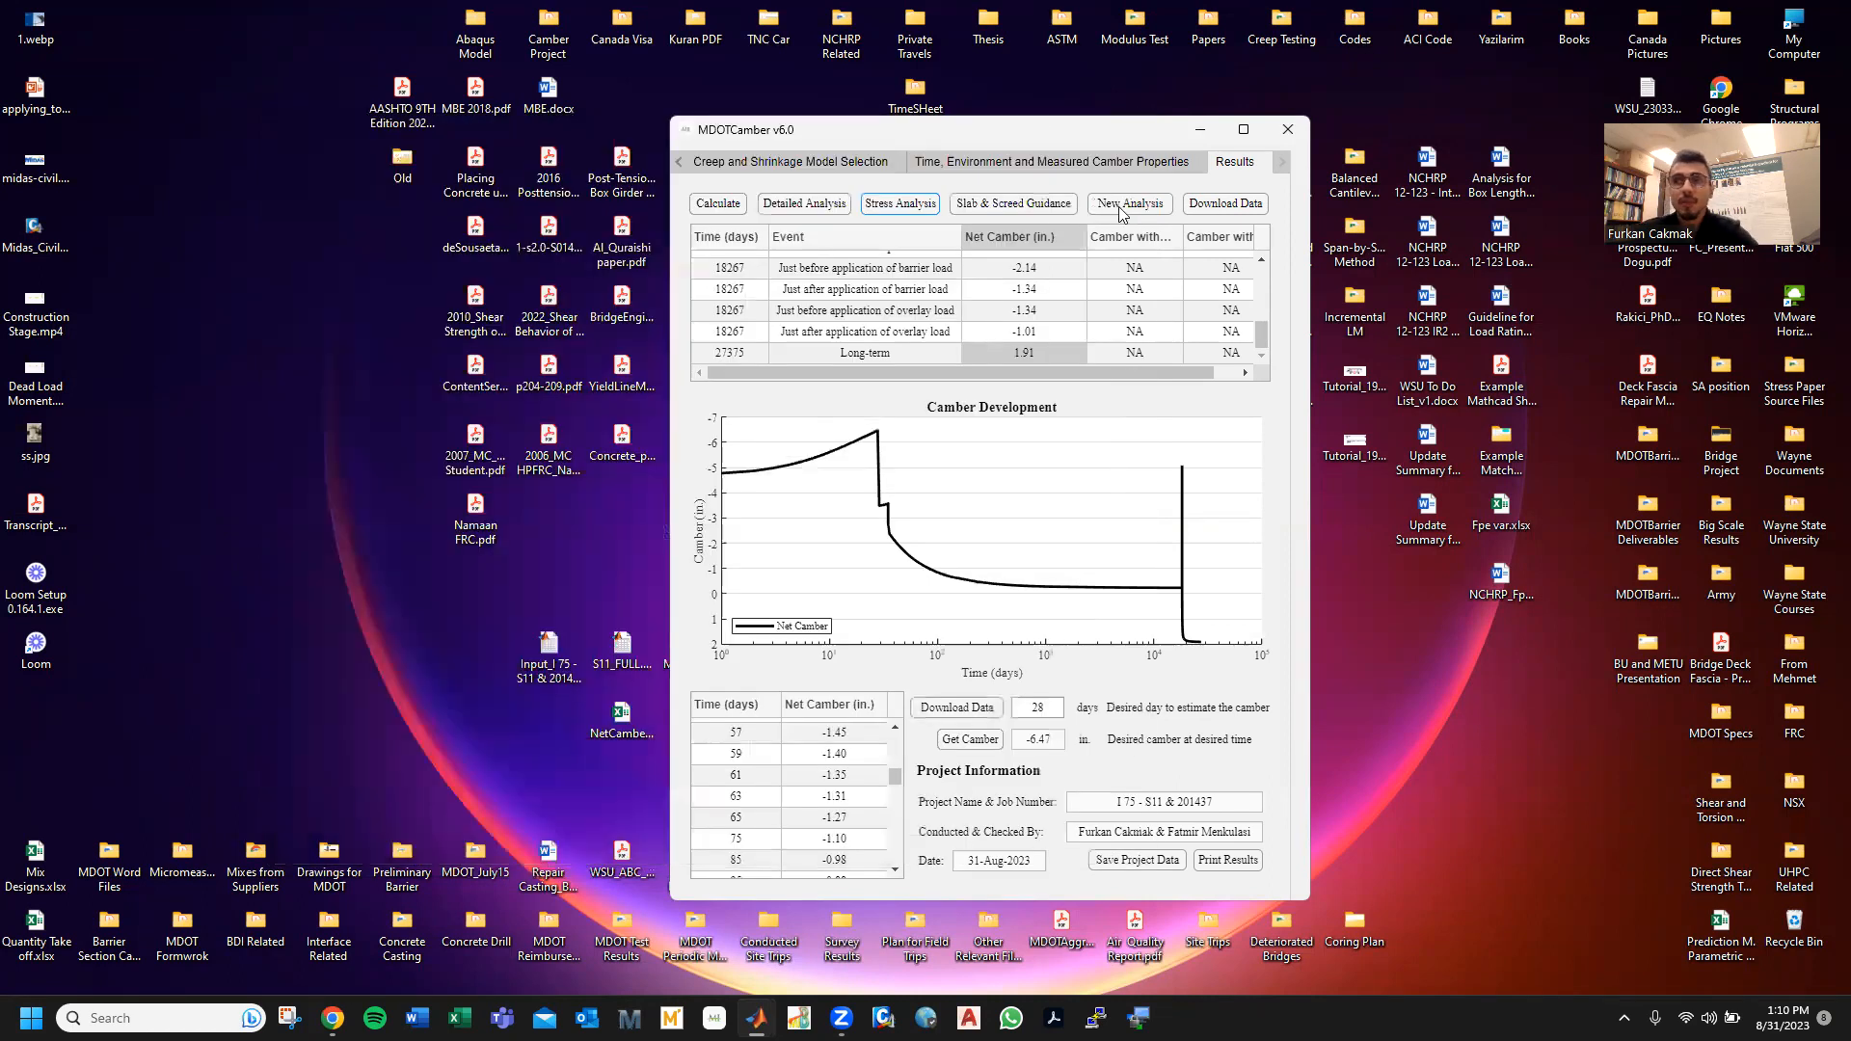
- Open the slab and screed guidance, review the net camber tables for the first and second superstructures, and close it
{"action": "left_click", "coordinate": [1045, 210]}
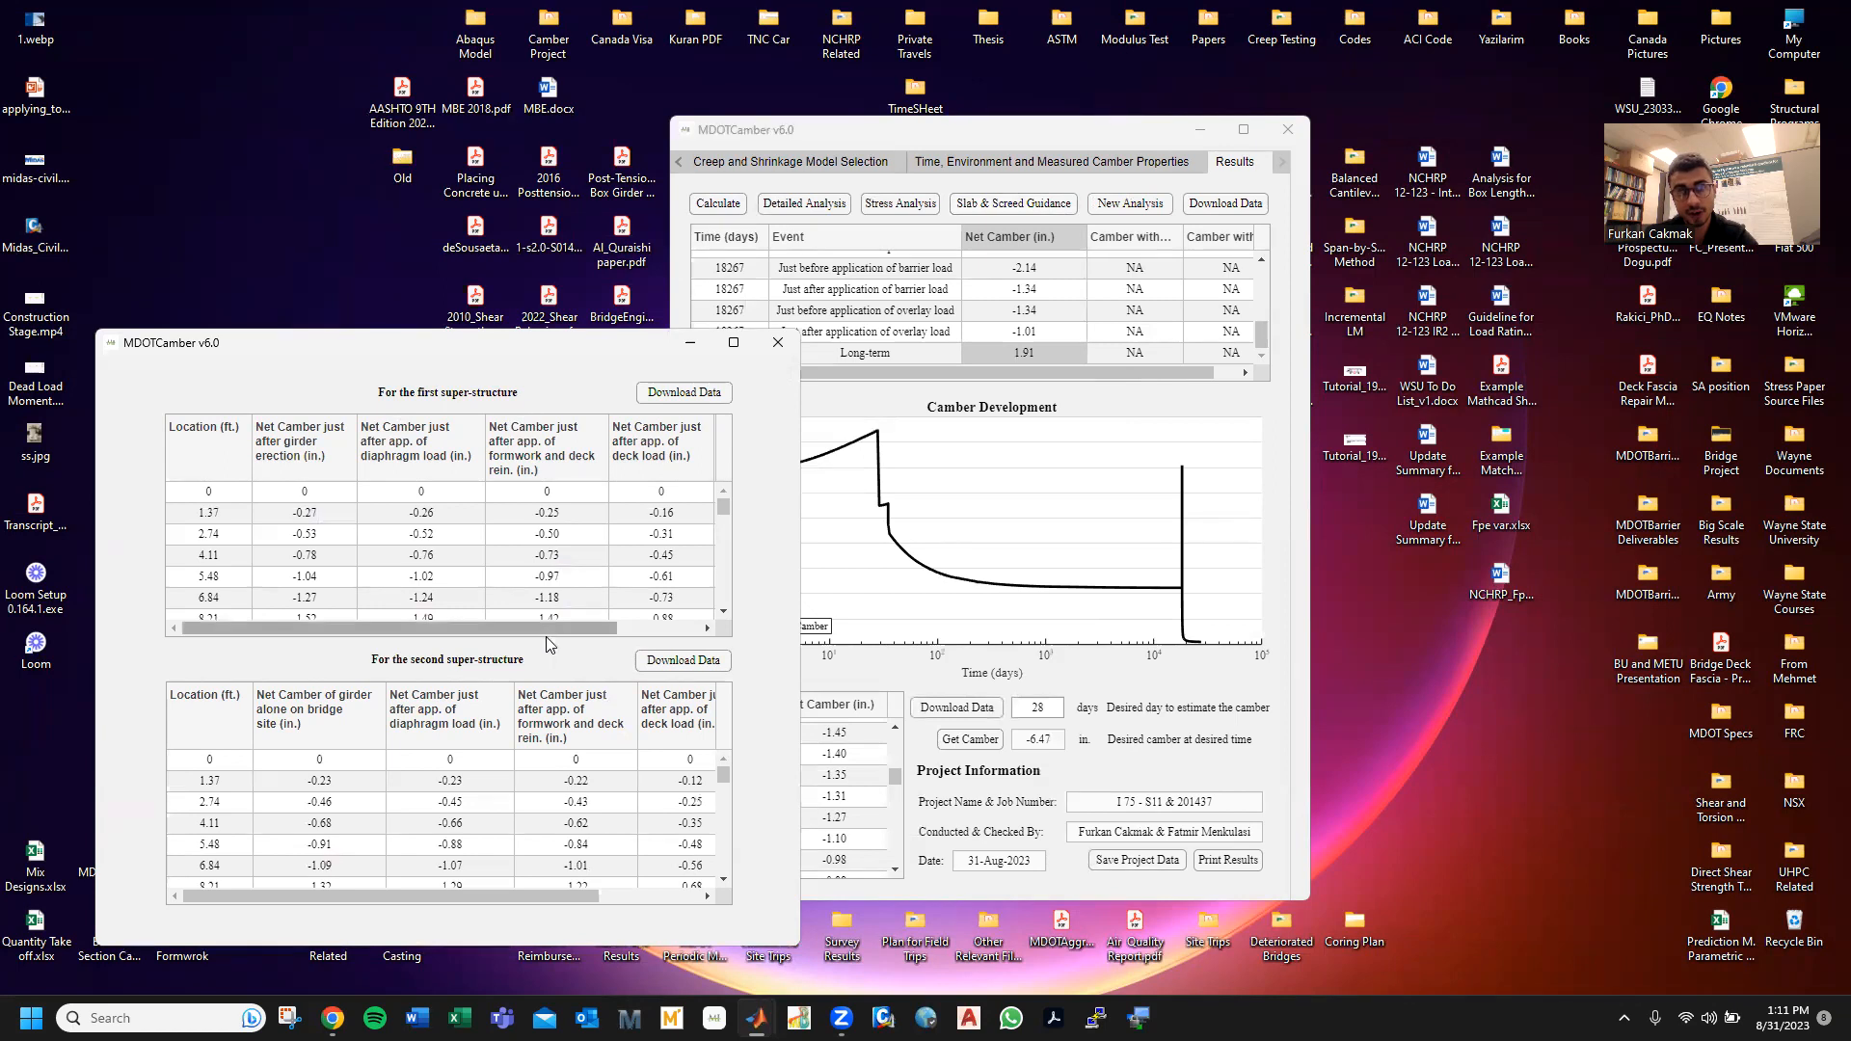
{"action": "left_click", "coordinate": [778, 342]}
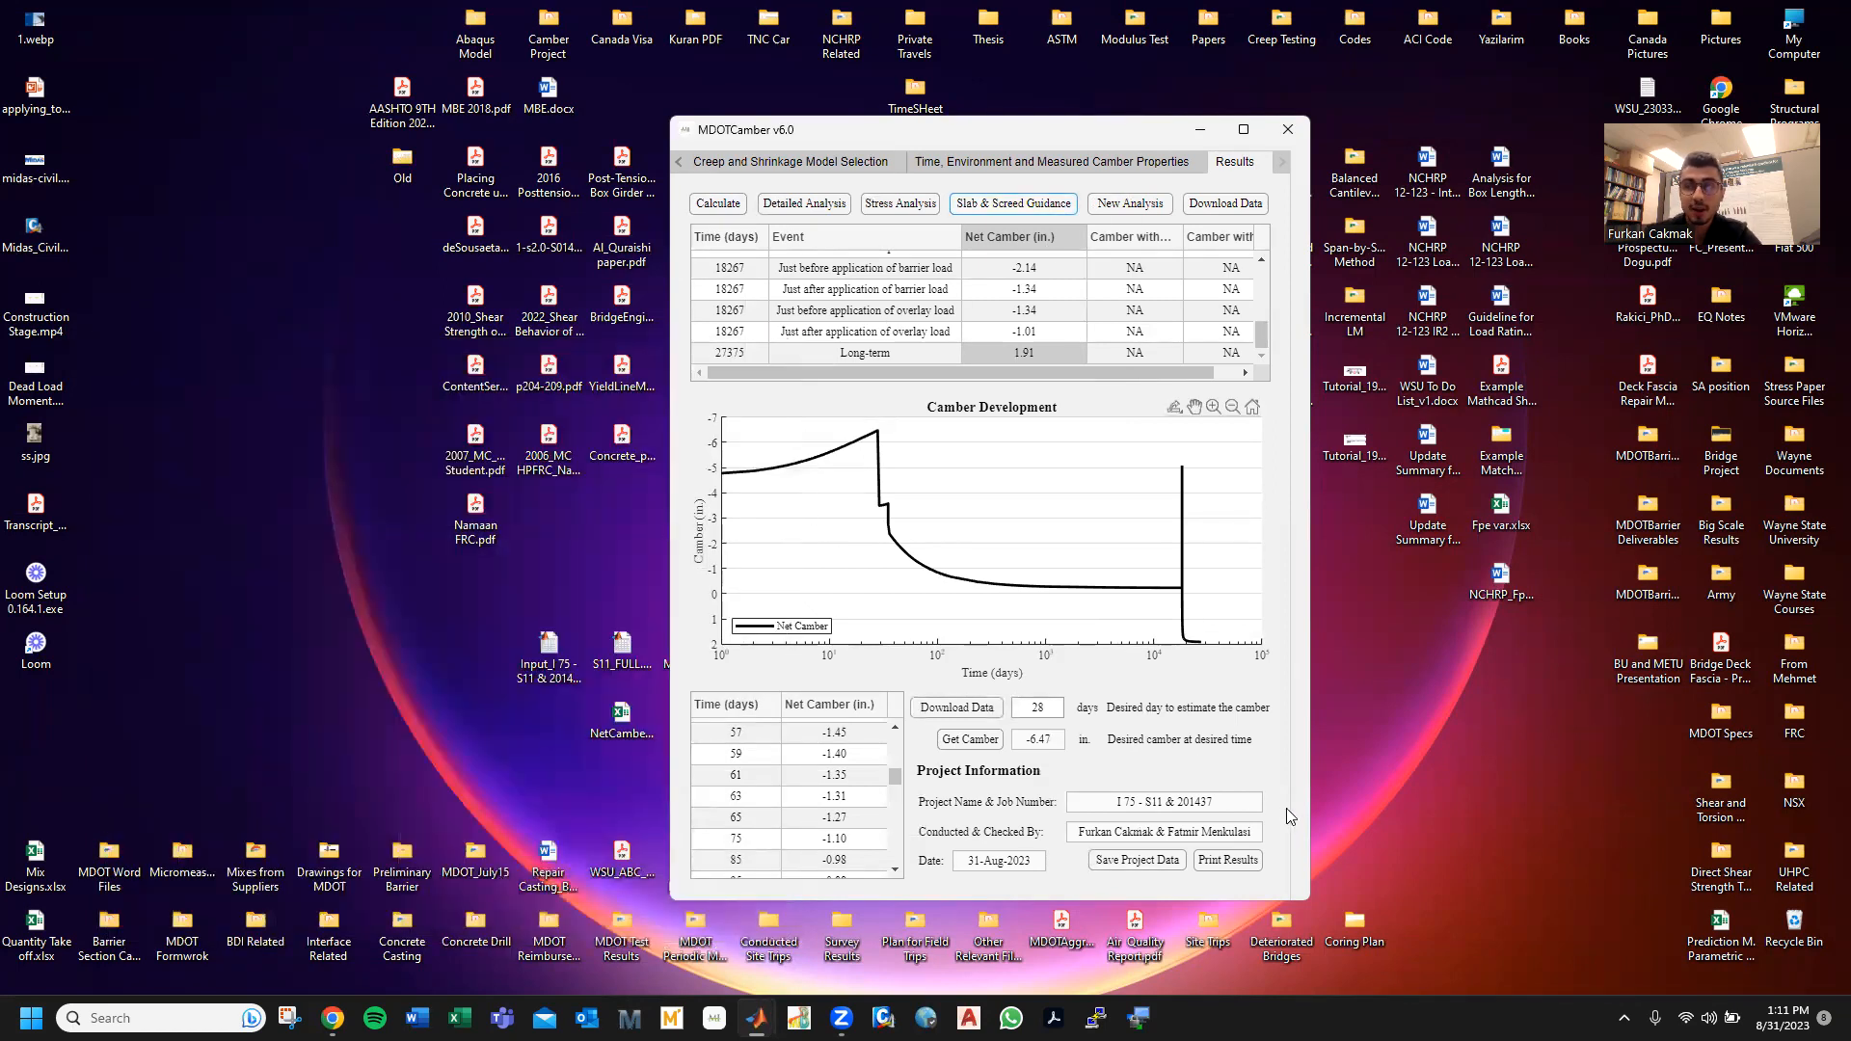